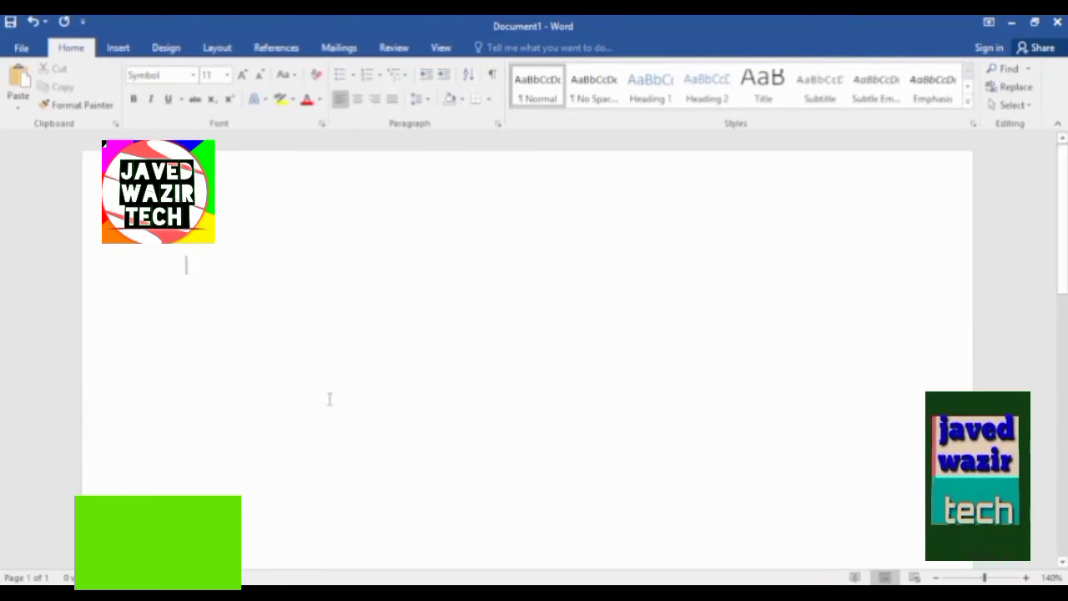
Draw a donut shape near the page centre and widen its hole into a thin ring.
{"action": "left_click", "coordinate": [117, 48]}
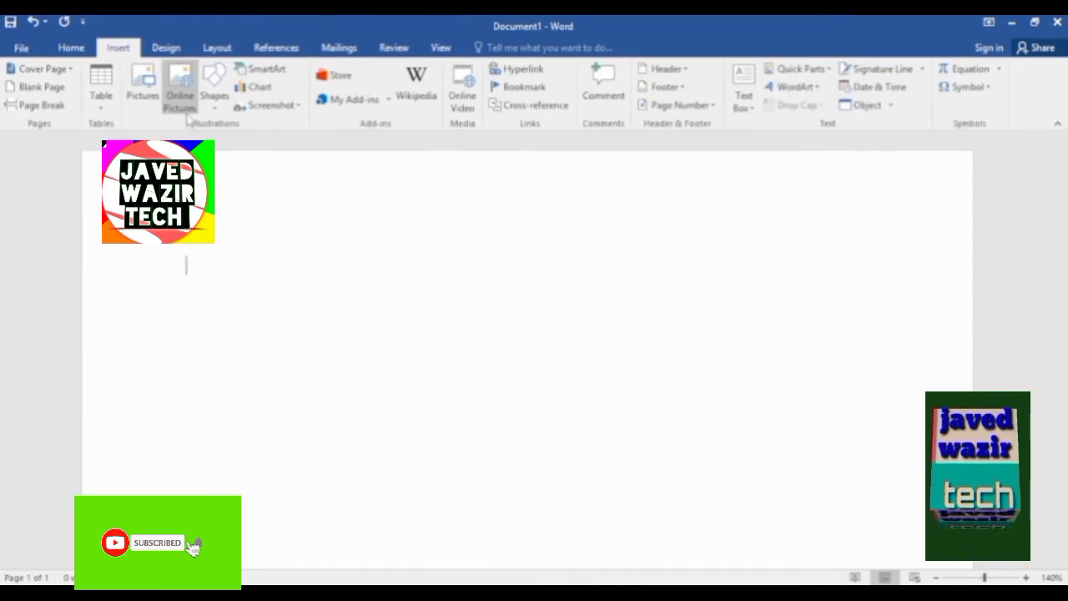
{"action": "left_click", "coordinate": [213, 83]}
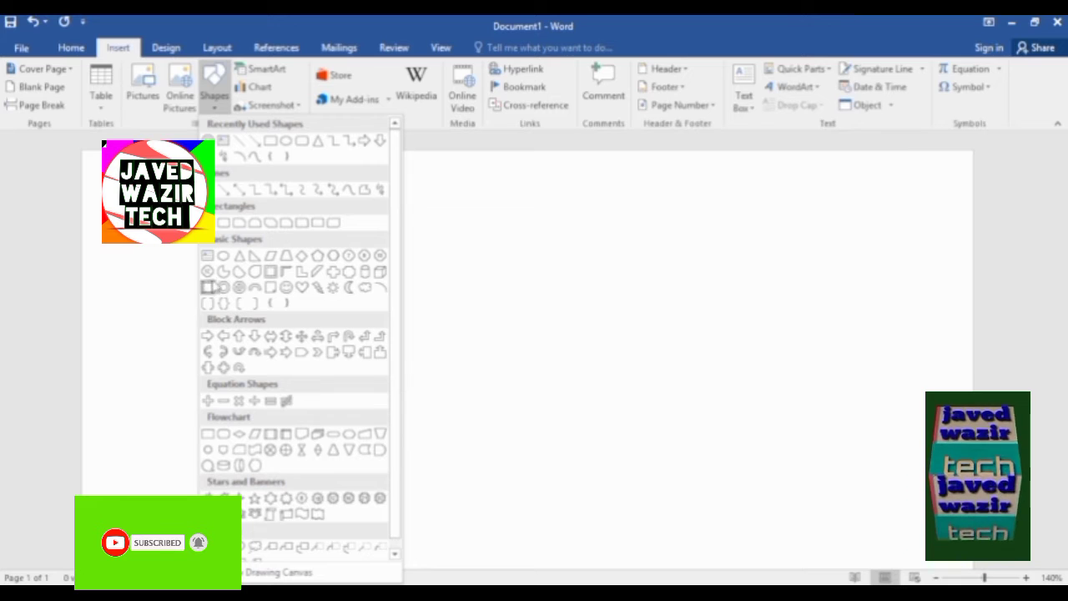
{"action": "left_click", "coordinate": [223, 287]}
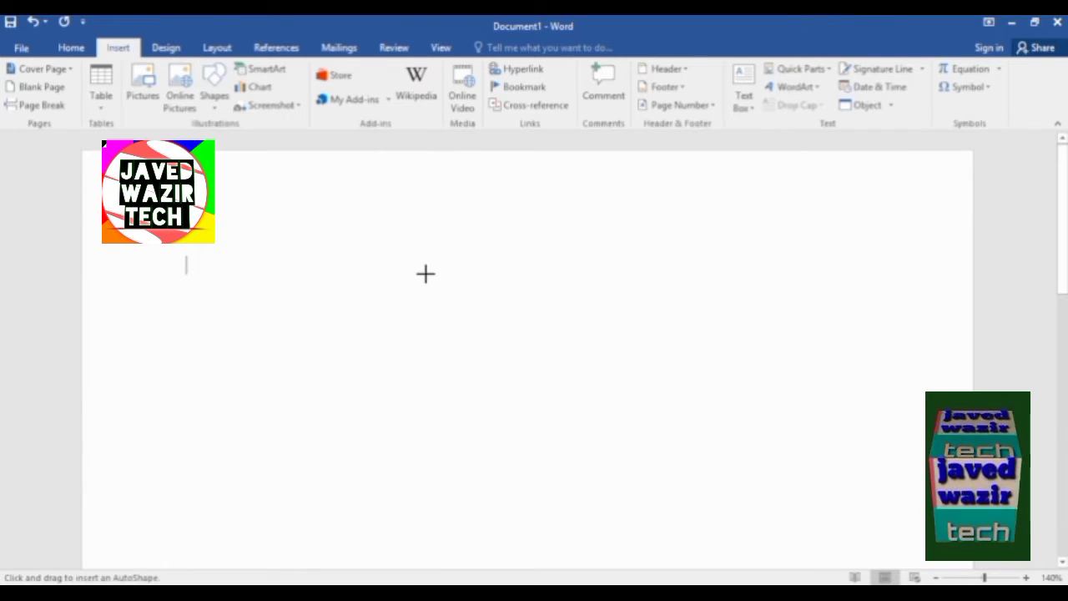
{"action": "left_click_drag", "start_coordinate": [421, 253], "coordinate": [669, 493]}
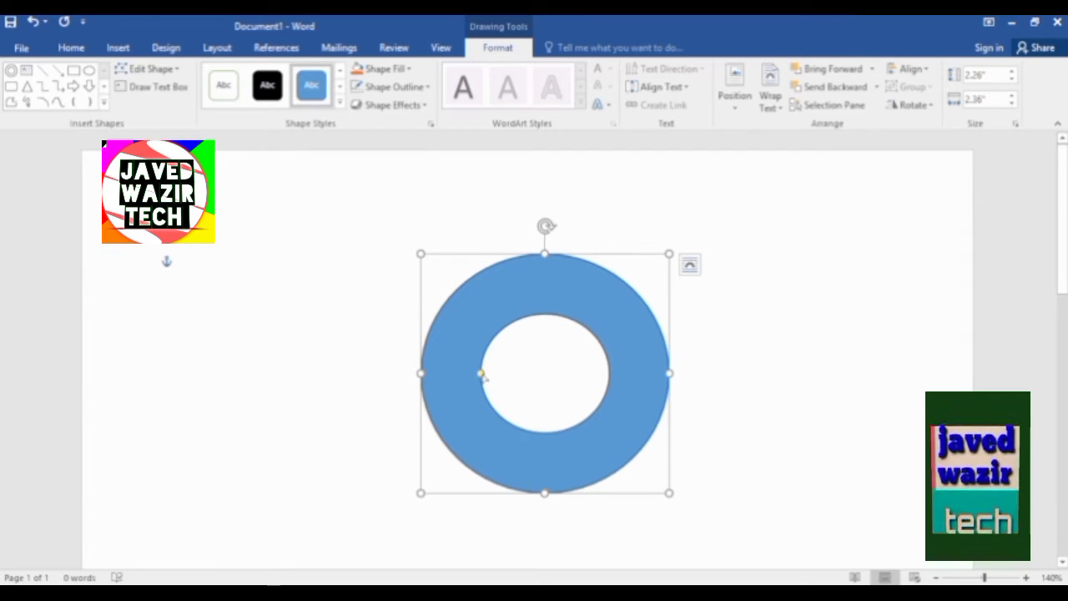
{"action": "left_click_drag", "start_coordinate": [481, 374], "coordinate": [447, 373]}
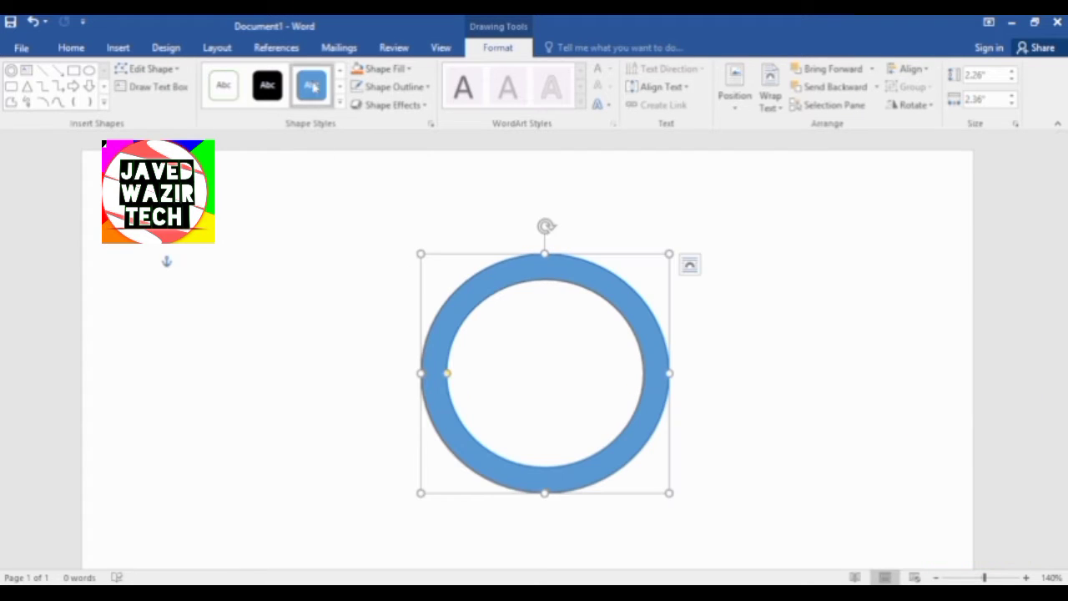
{"action": "left_click", "coordinate": [268, 183]}
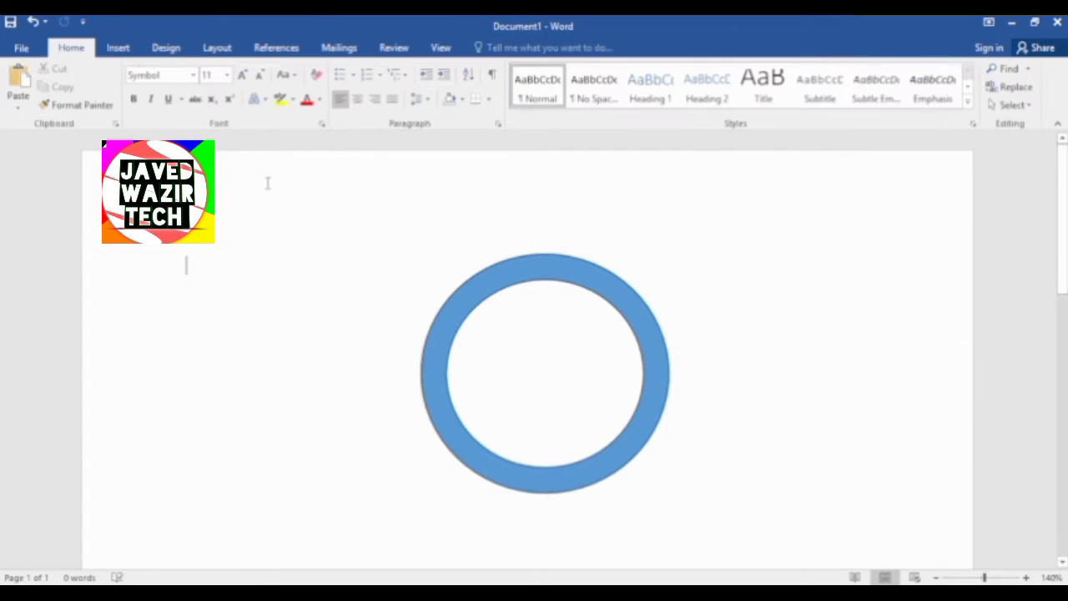
{"action": "left_click", "coordinate": [118, 48]}
Insert shadowed black WordArt reading 'all gulf high public school dikhan'.
{"action": "left_click", "coordinate": [794, 87]}
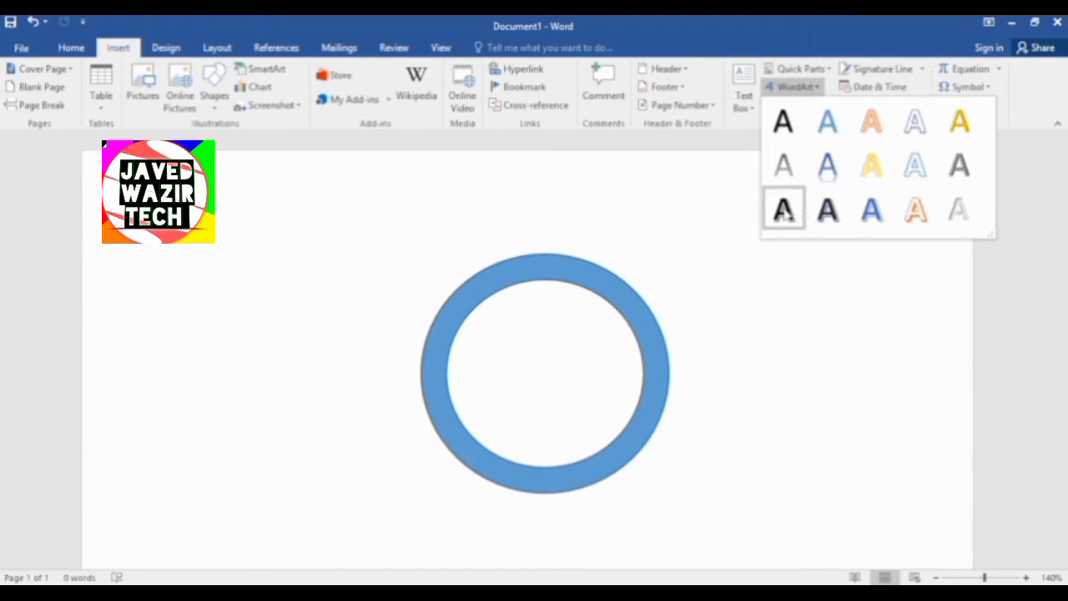
{"action": "left_click", "coordinate": [783, 208]}
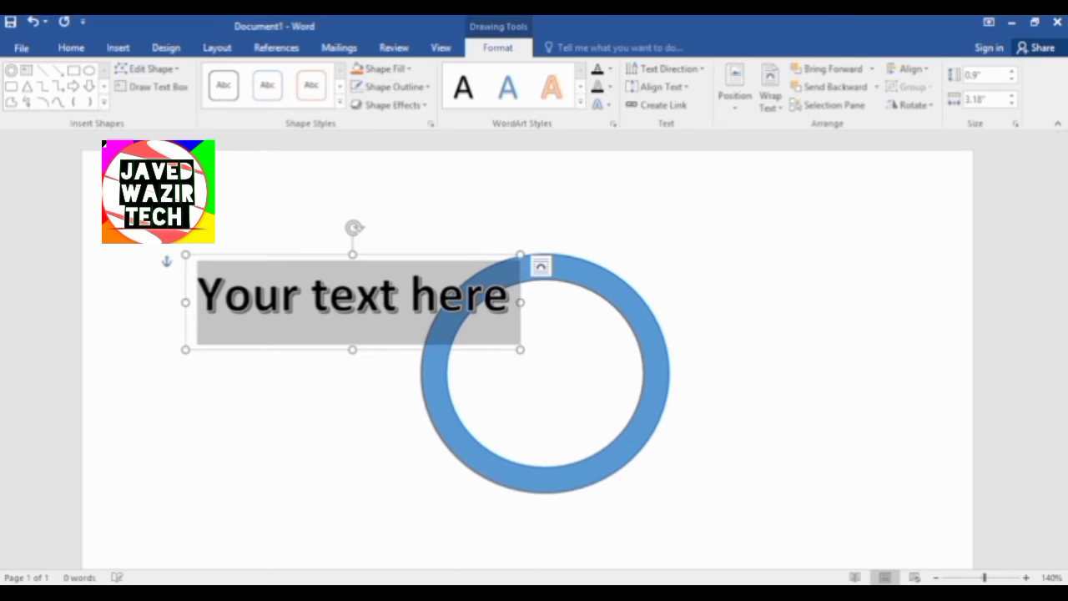
{"action": "type", "text": "all "}
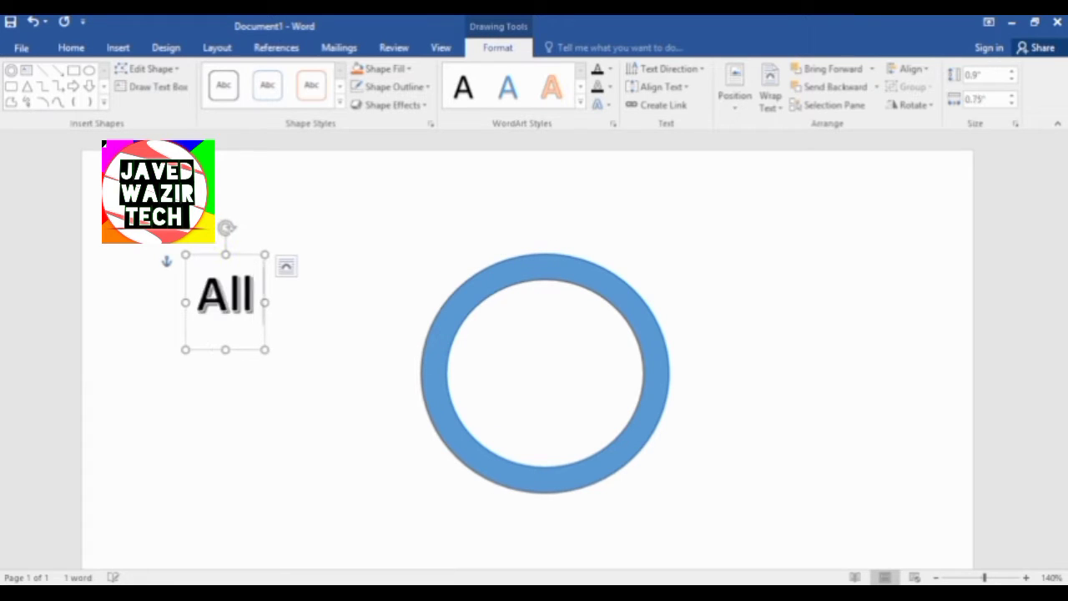
{"action": "type", "text": "gulf hi"}
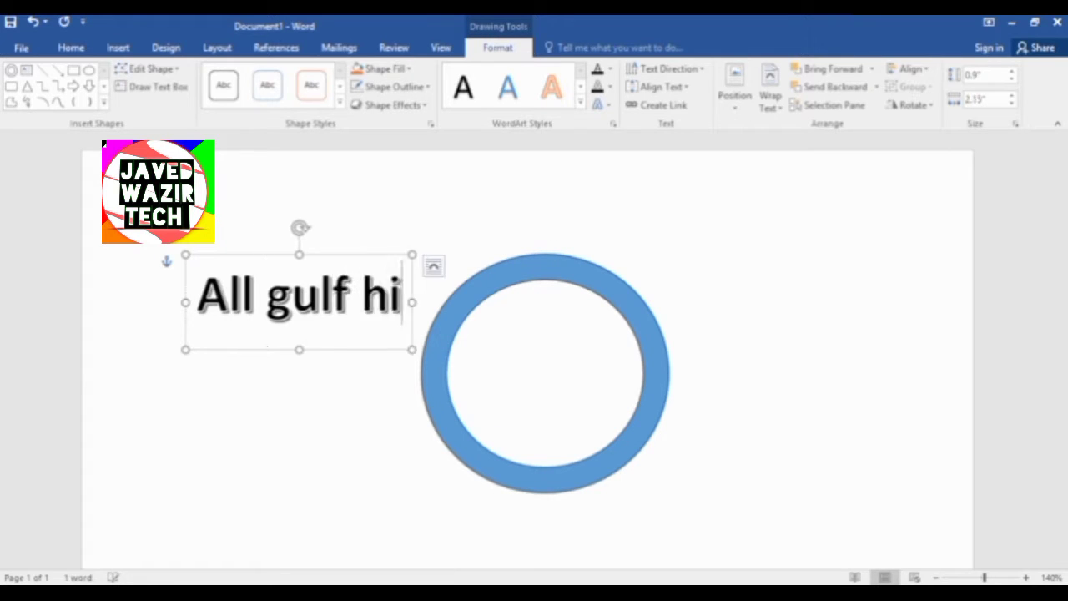
{"action": "type", "text": "gh publ"}
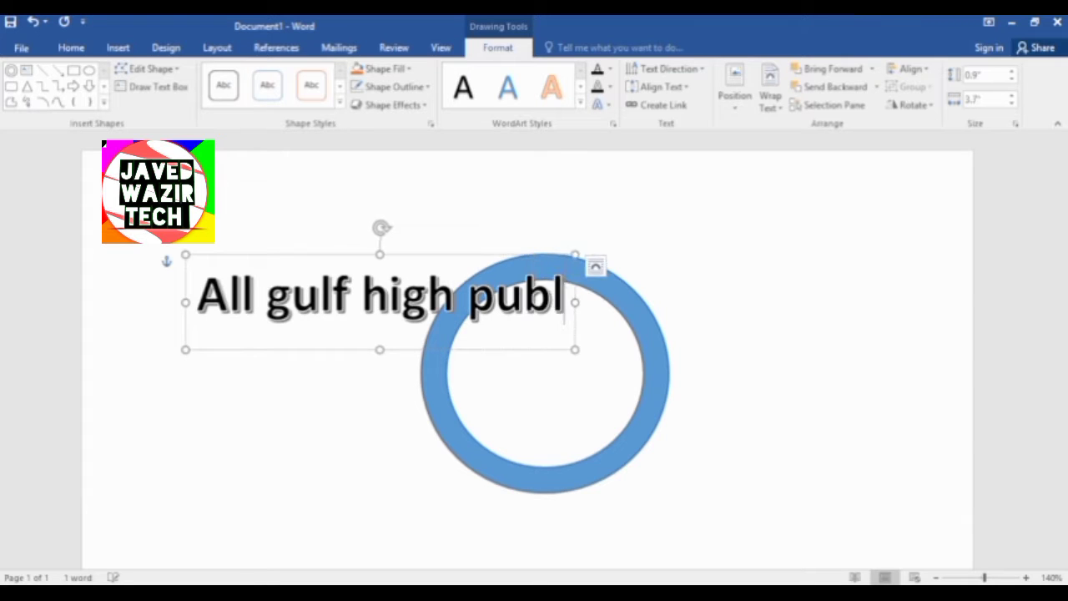
{"action": "type", "text": "ic sch"}
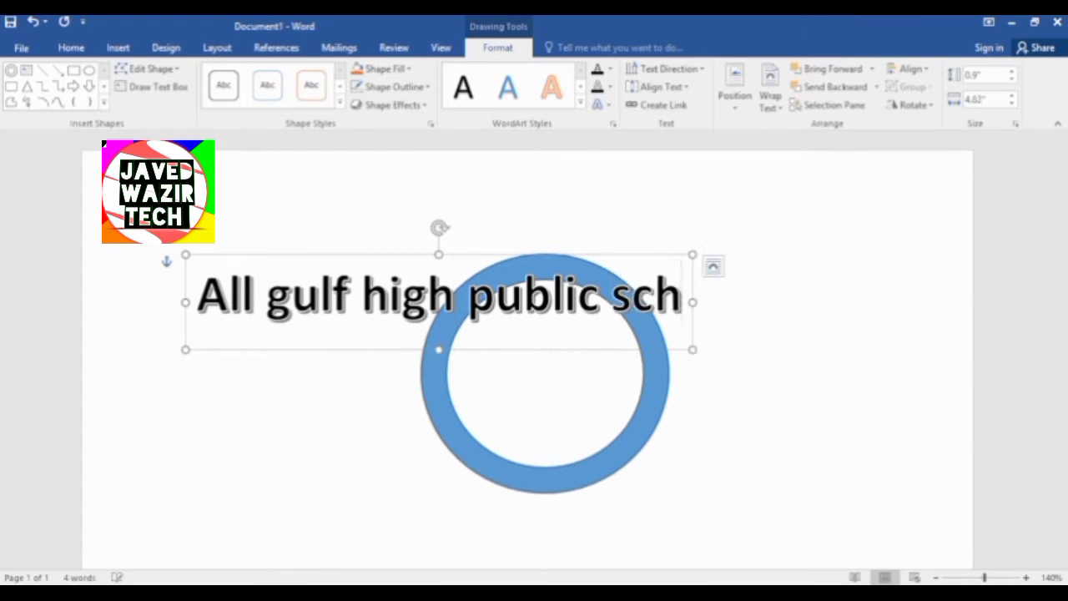
{"action": "type", "text": "ool"}
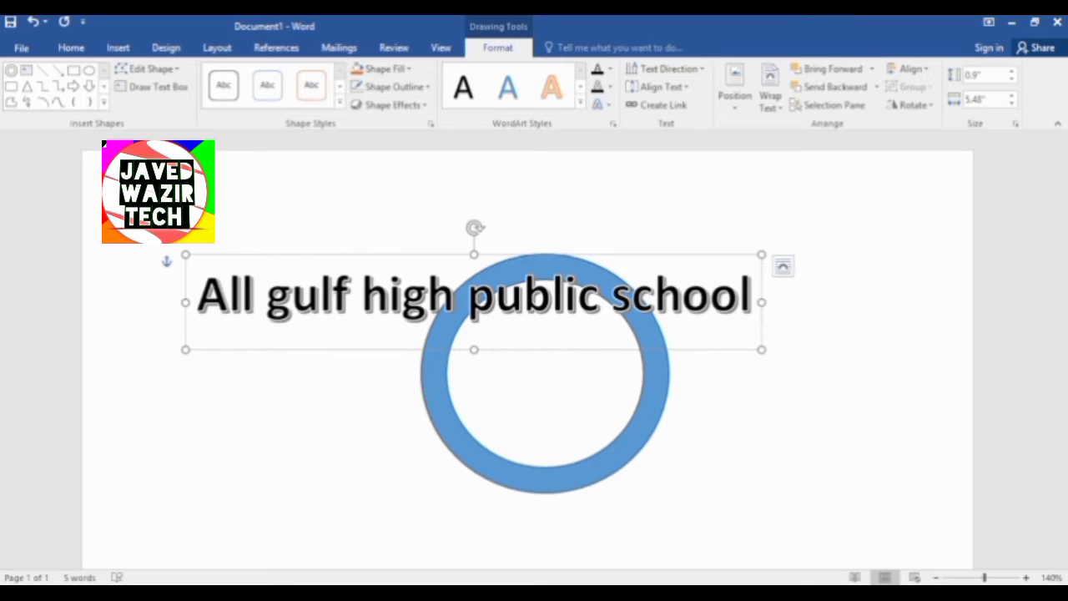
{"action": "type", "text": " dikh"}
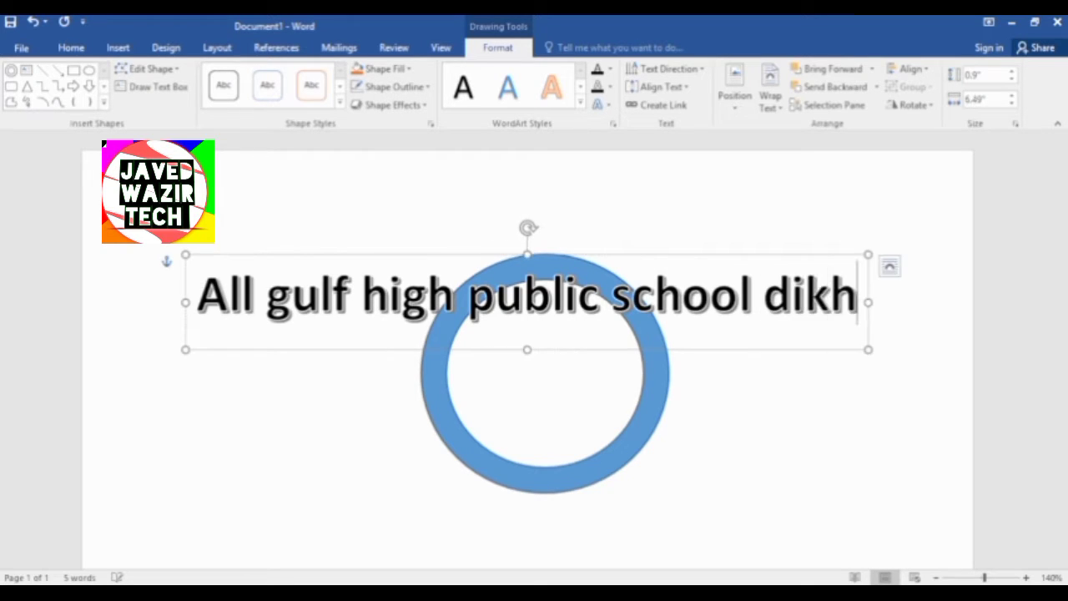
{"action": "type", "text": "an"}
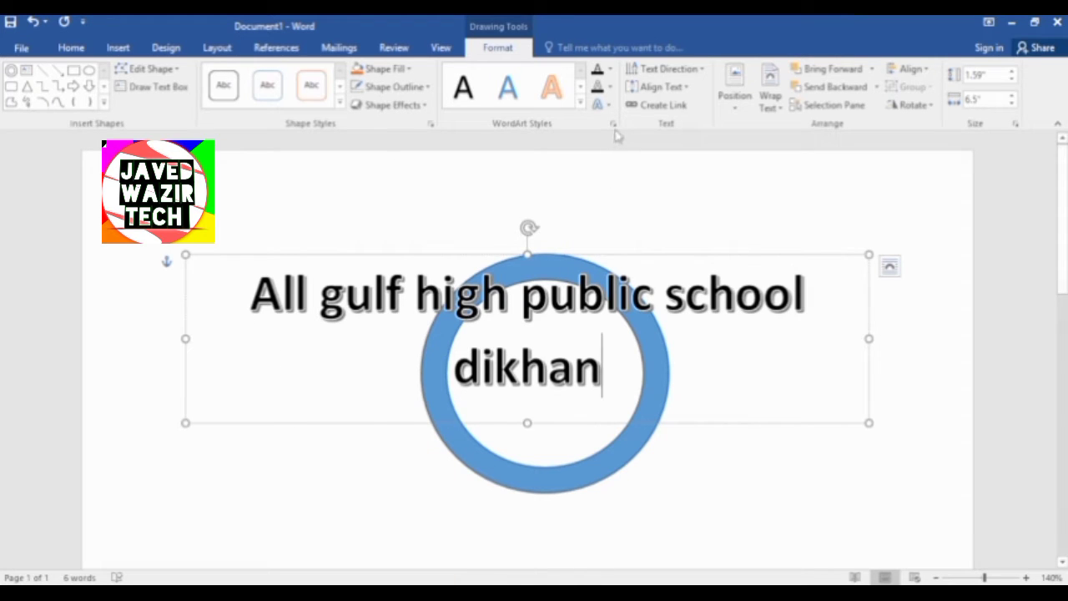
Apply the Arch Up transform and stretch the WordArt box over the blue ring.
{"action": "left_click", "coordinate": [598, 105]}
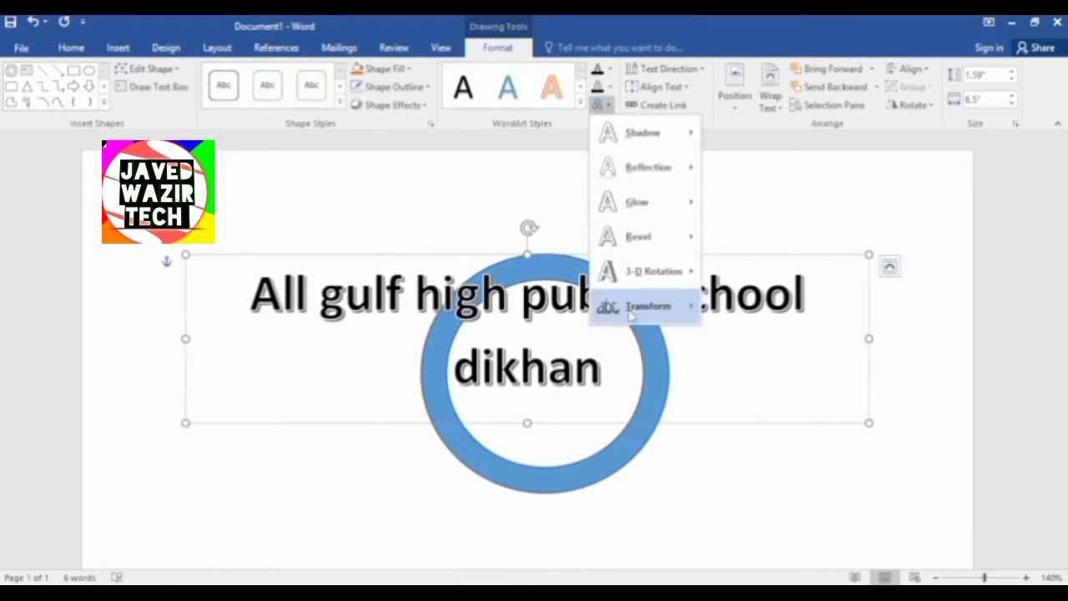
{"action": "mouse_move", "coordinate": [632, 312]}
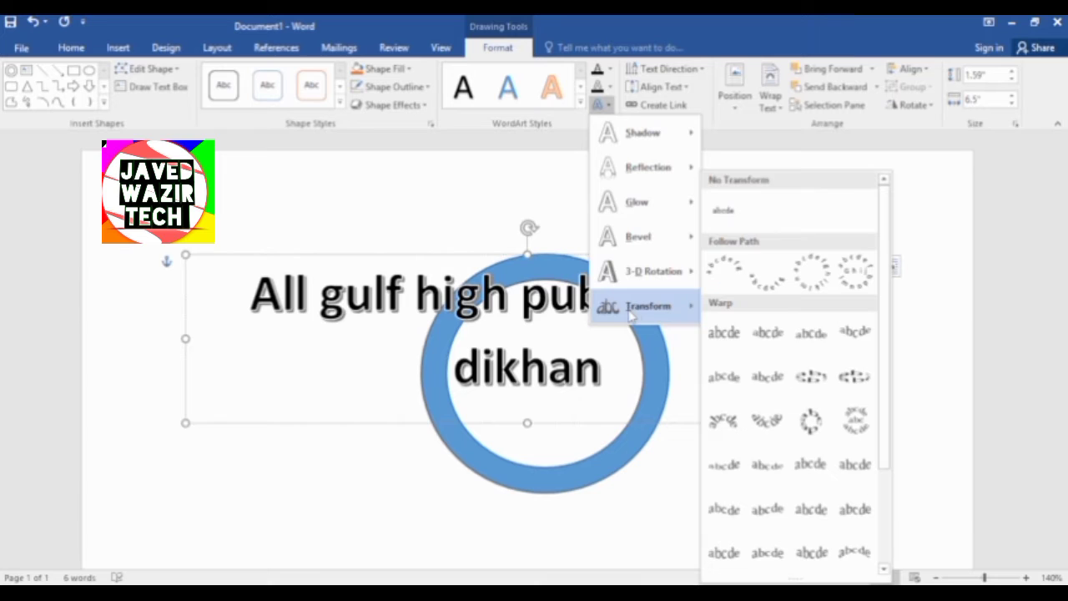
{"action": "left_click", "coordinate": [726, 265]}
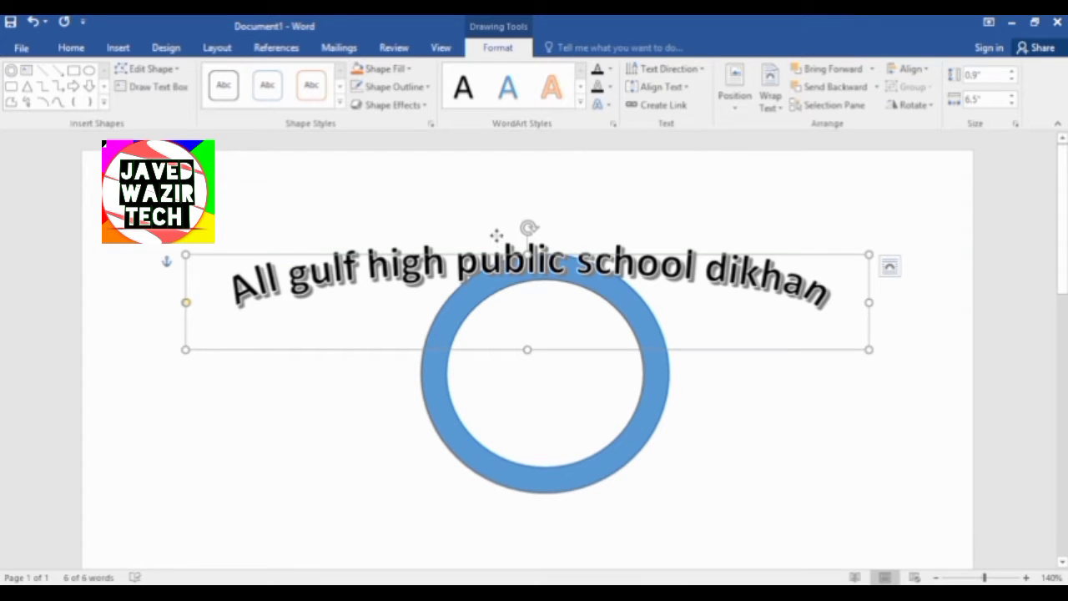
{"action": "left_click_drag", "start_coordinate": [497, 235], "coordinate": [496, 192]}
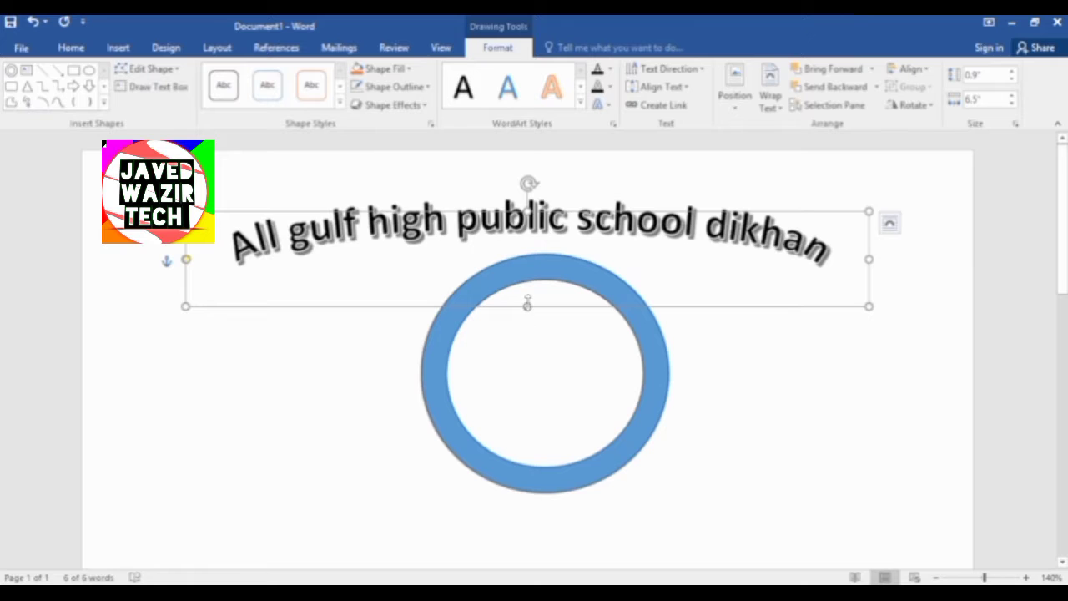
{"action": "mouse_move", "coordinate": [528, 304]}
{"action": "left_mouse_down"}
{"action": "mouse_move", "coordinate": [575, 511]}
{"action": "mouse_move", "coordinate": [639, 561]}
{"action": "left_mouse_up"}
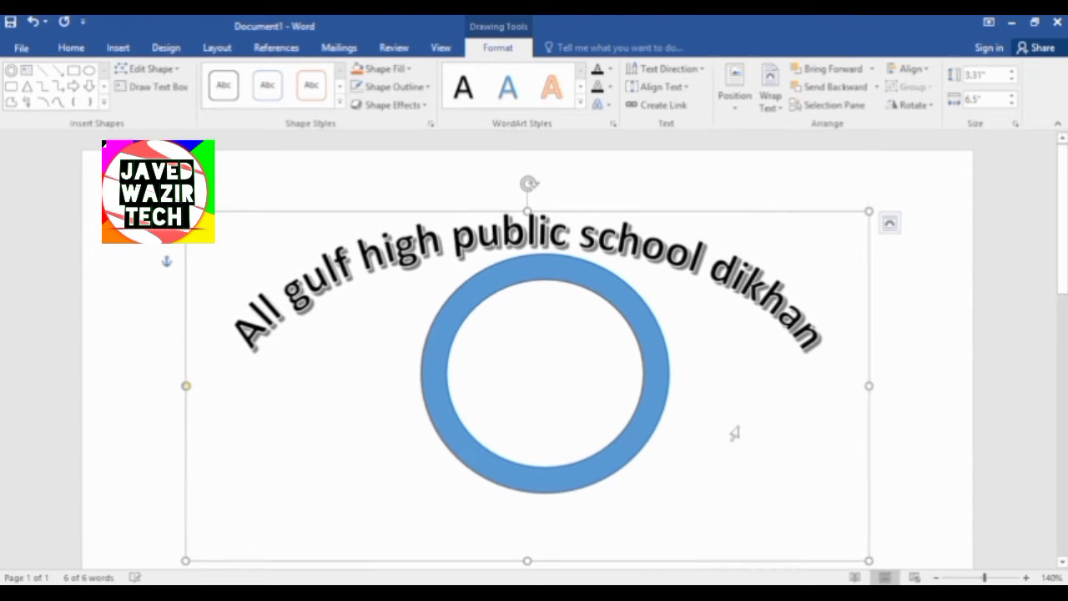
{"action": "left_click_drag", "start_coordinate": [817, 378], "coordinate": [505, 290]}
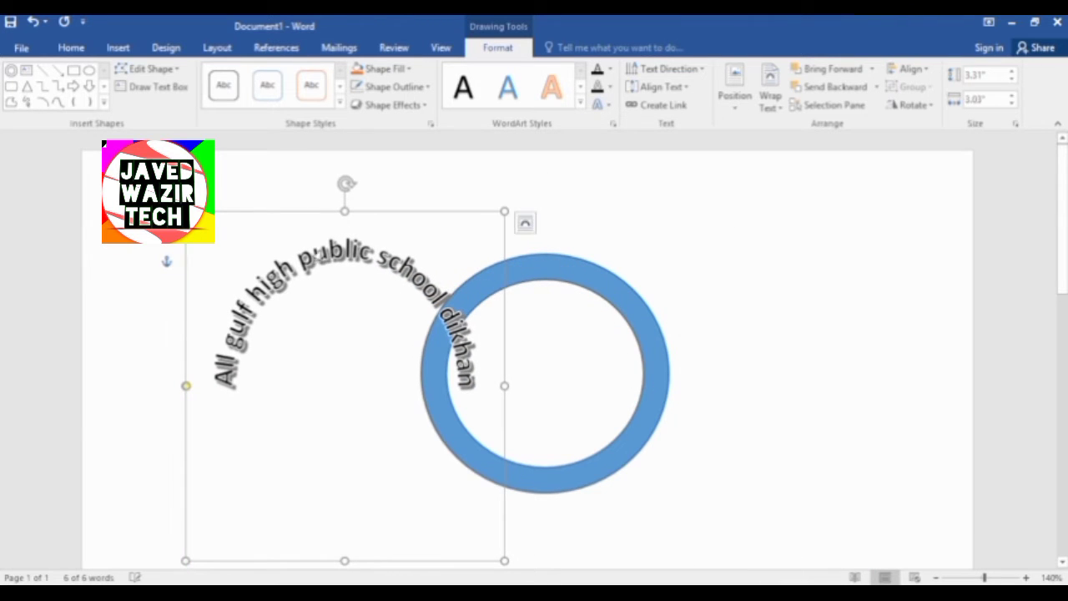
{"action": "left_click_drag", "start_coordinate": [315, 215], "coordinate": [515, 228]}
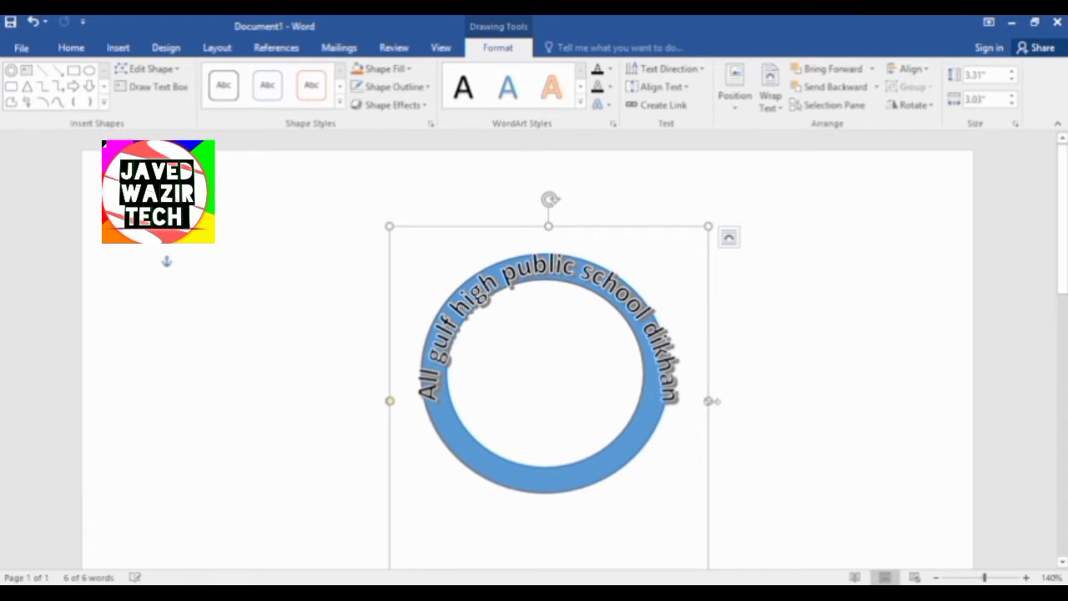
Fine-tune the WordArt box size so the arched name fits the ring.
{"action": "left_click_drag", "start_coordinate": [711, 400], "coordinate": [697, 399]}
{"action": "scroll", "coordinate": [563, 436], "scroll_direction": "down", "scroll_amount": 1}
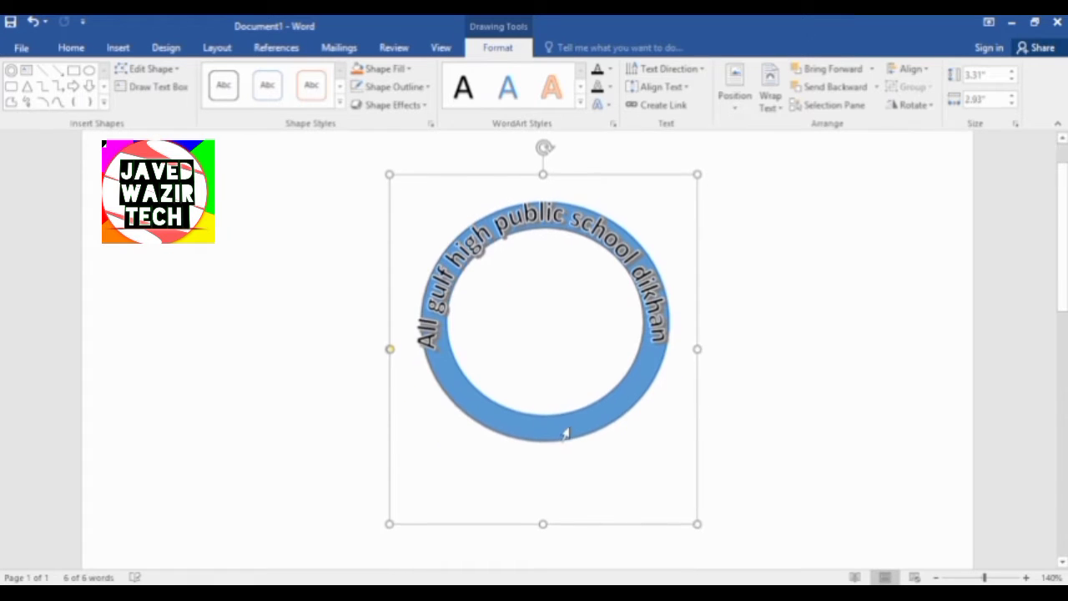
{"action": "left_click_drag", "start_coordinate": [386, 524], "coordinate": [396, 519]}
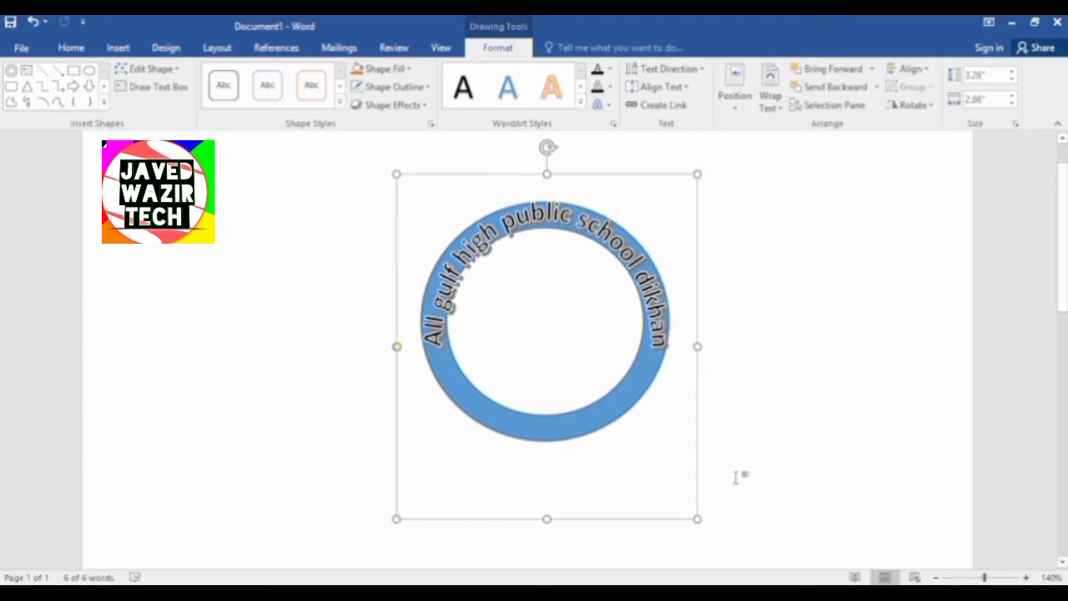
{"action": "key", "text": "ctrl+z"}
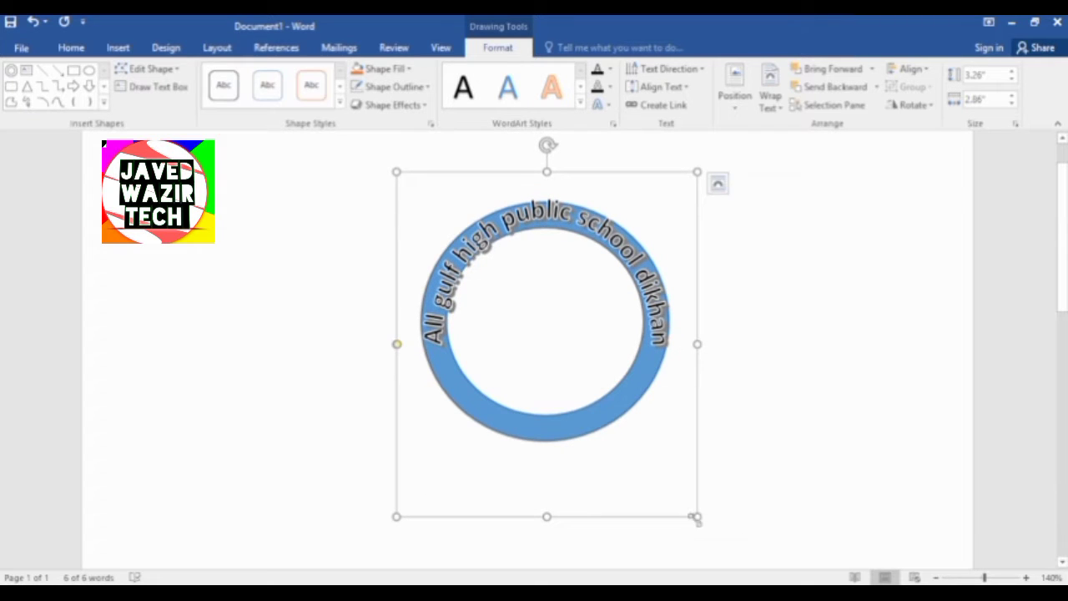
{"action": "left_click_drag", "start_coordinate": [696, 518], "coordinate": [691, 497]}
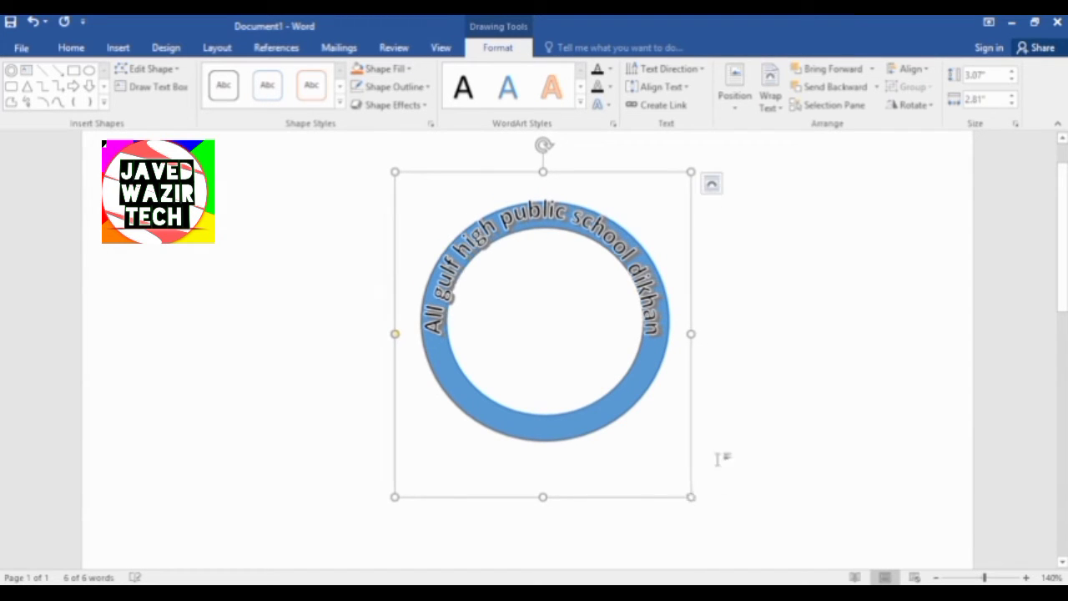
{"action": "left_click_drag", "start_coordinate": [691, 334], "coordinate": [696, 334]}
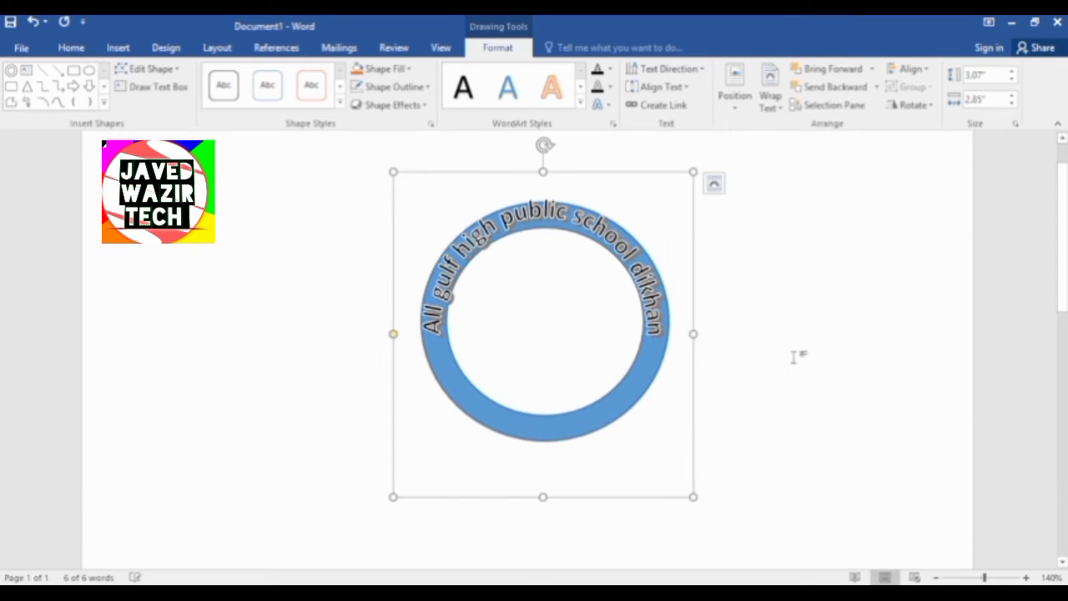
Exit text editing and deselect the finished curved school name.
{"action": "triple_click", "coordinate": [630, 404]}
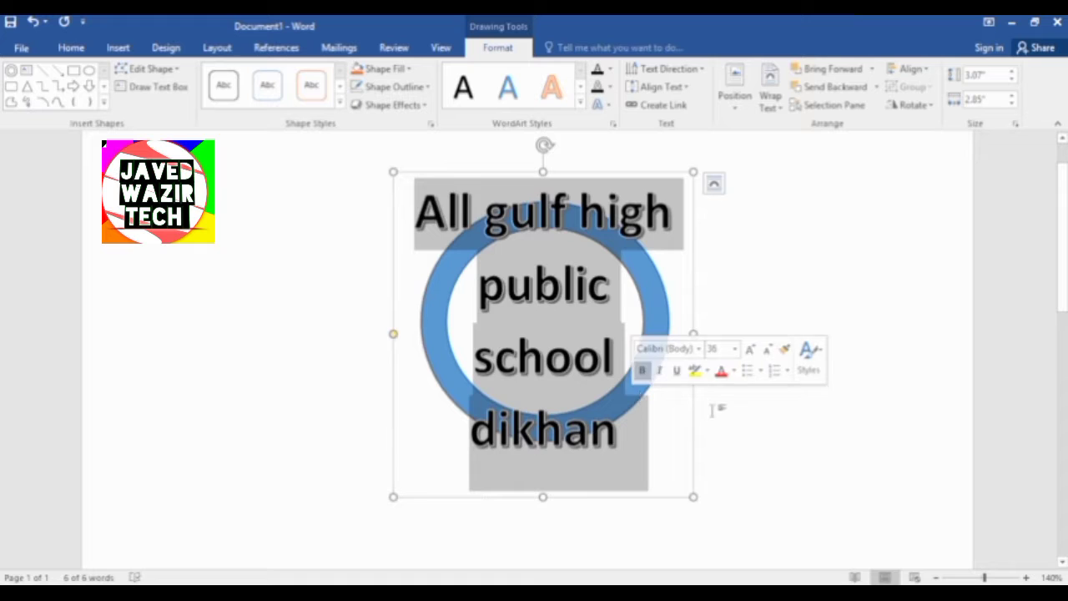
{"action": "key", "text": "Escape"}
{"action": "left_click", "coordinate": [870, 462]}
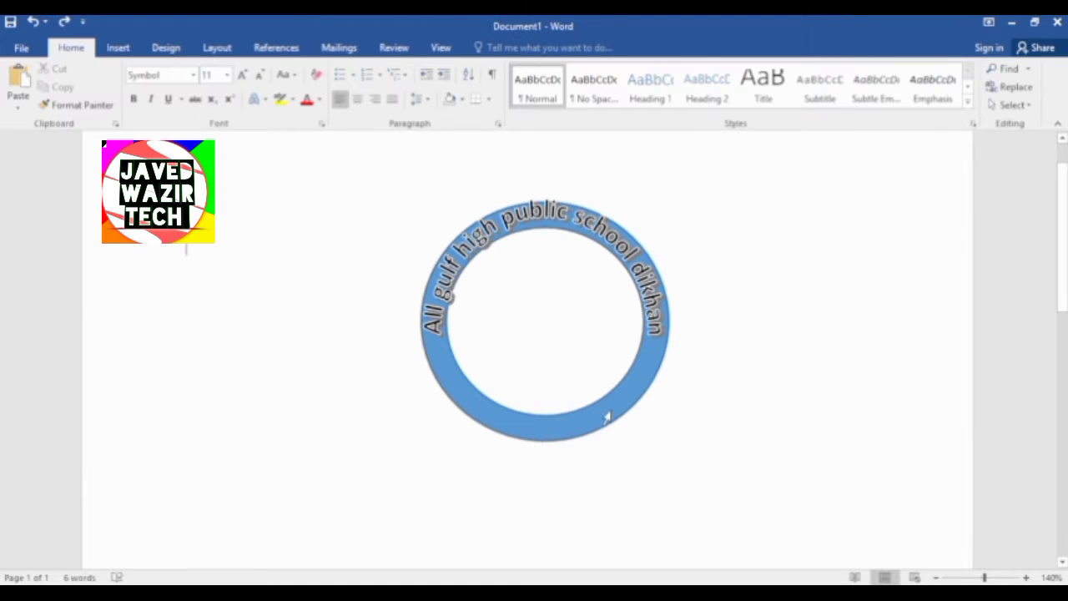
{"action": "triple_click", "coordinate": [608, 418]}
{"action": "key", "text": "Escape"}
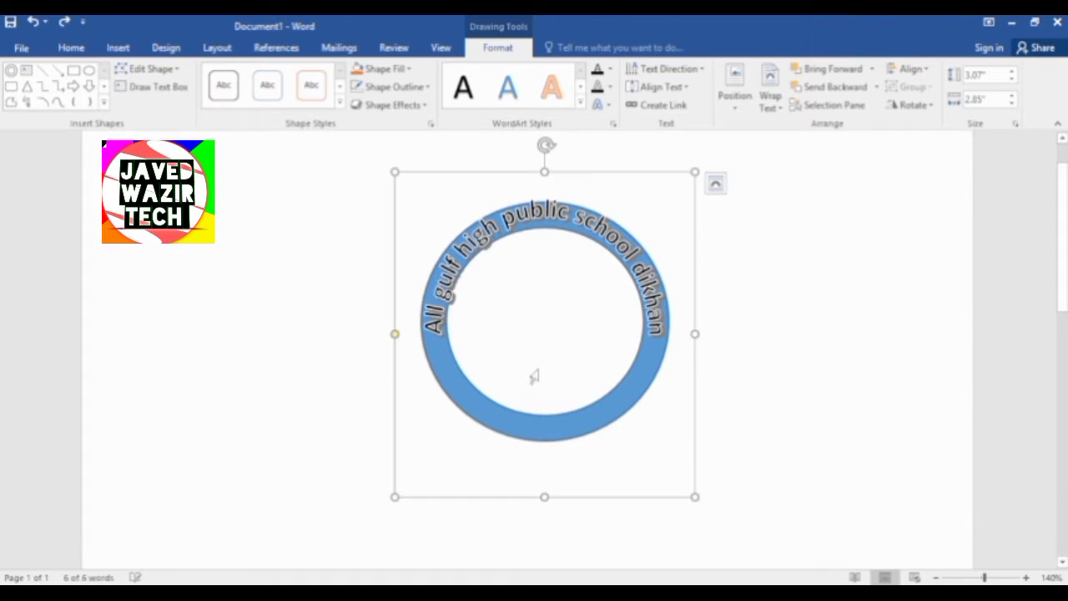
{"action": "left_click", "coordinate": [886, 302]}
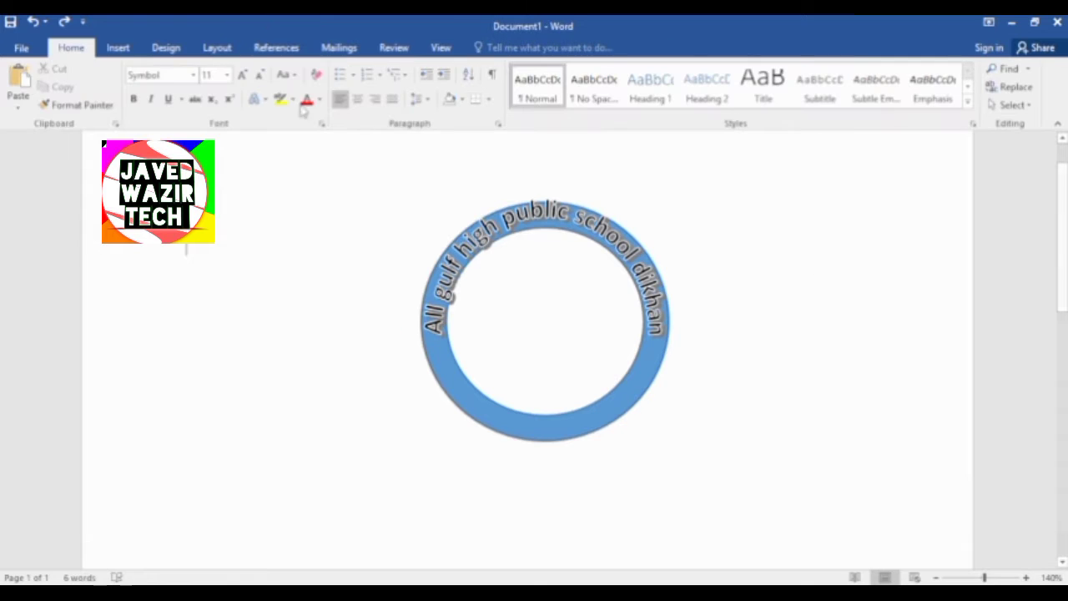
Draw a second donut shape inside the curved name ring.
{"action": "left_click", "coordinate": [118, 47]}
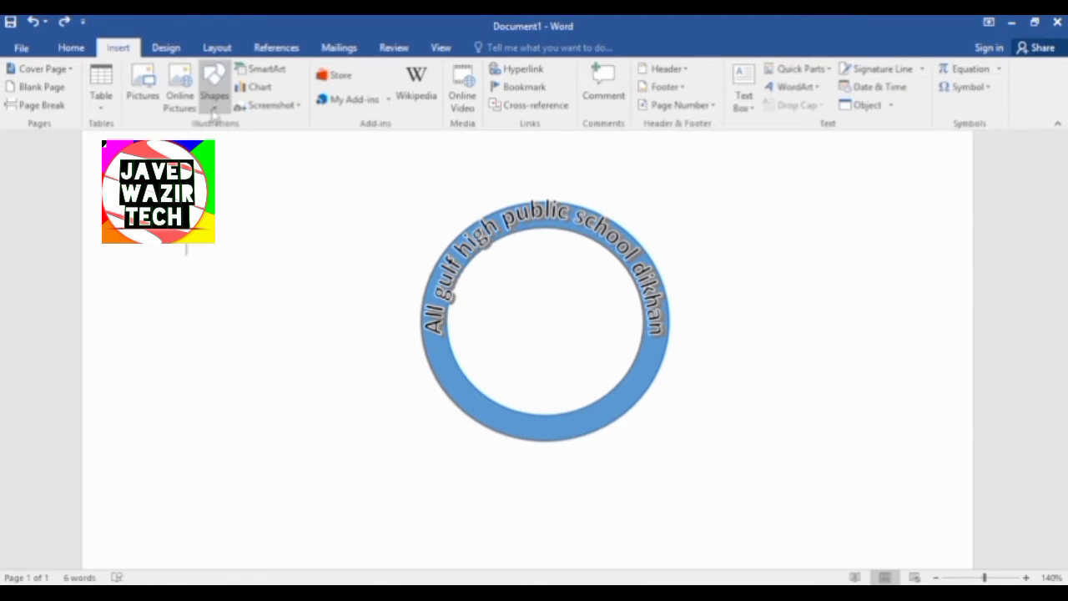
{"action": "left_click", "coordinate": [214, 96]}
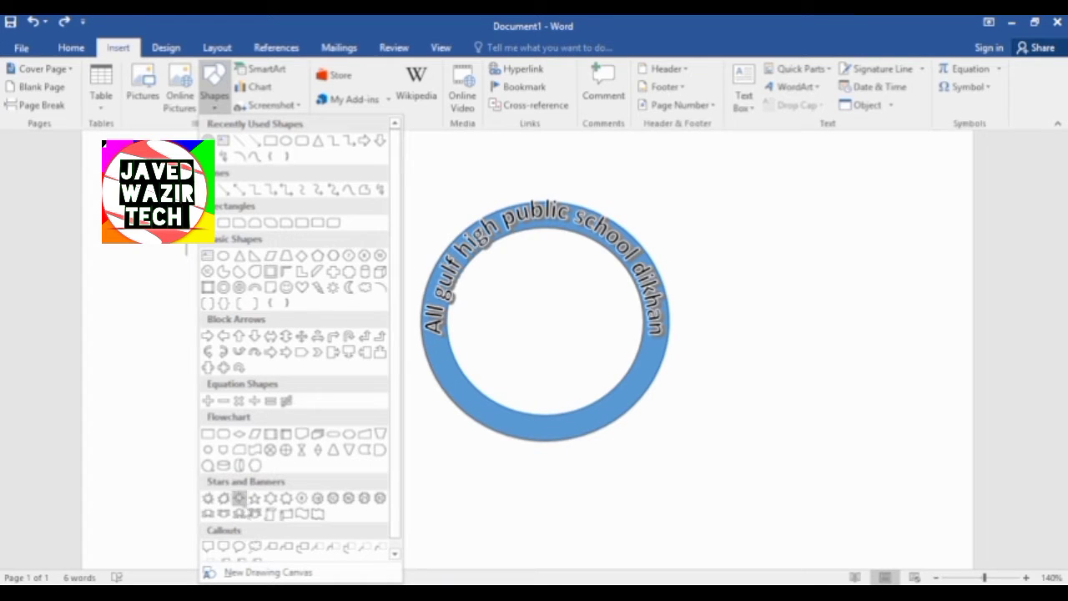
{"action": "left_click", "coordinate": [223, 140]}
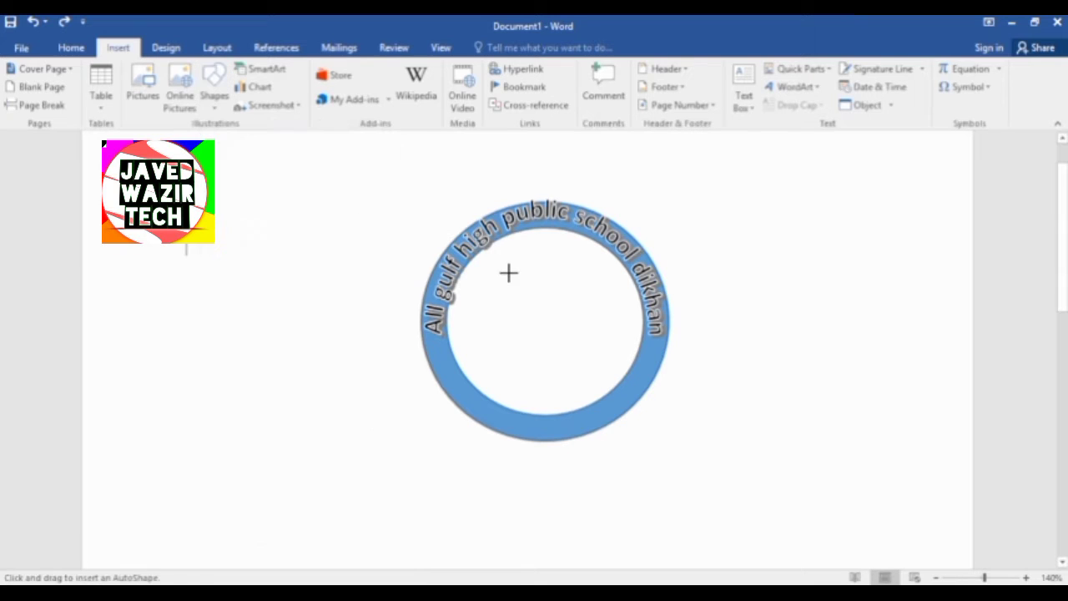
{"action": "left_click_drag", "start_coordinate": [493, 260], "coordinate": [627, 392]}
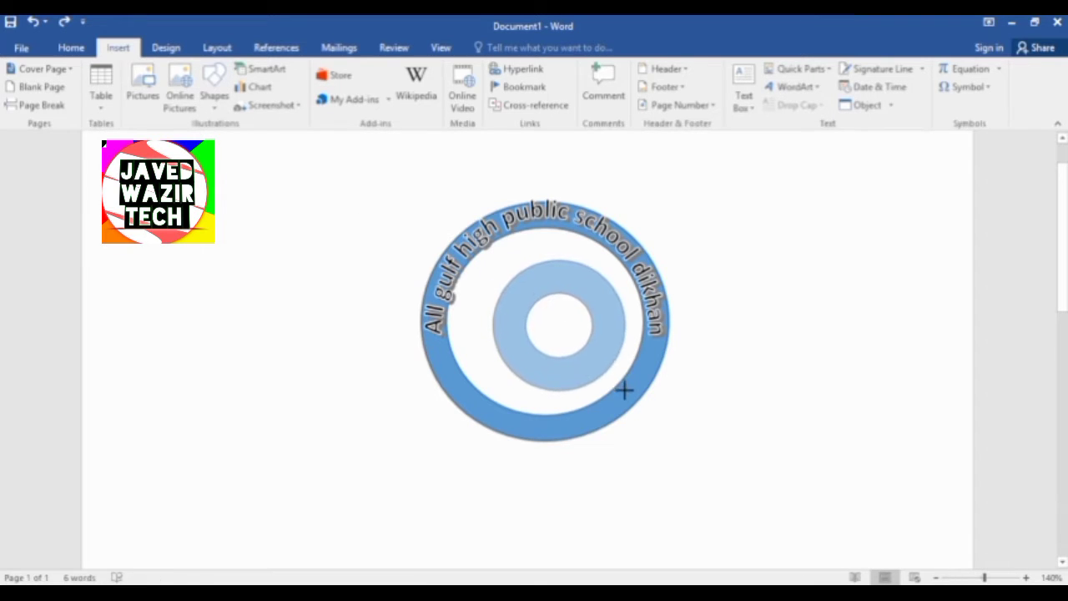
Stretch the inner donut to fit snugly within the name ring and thin its band.
{"action": "left_click_drag", "start_coordinate": [484, 326], "coordinate": [459, 327]}
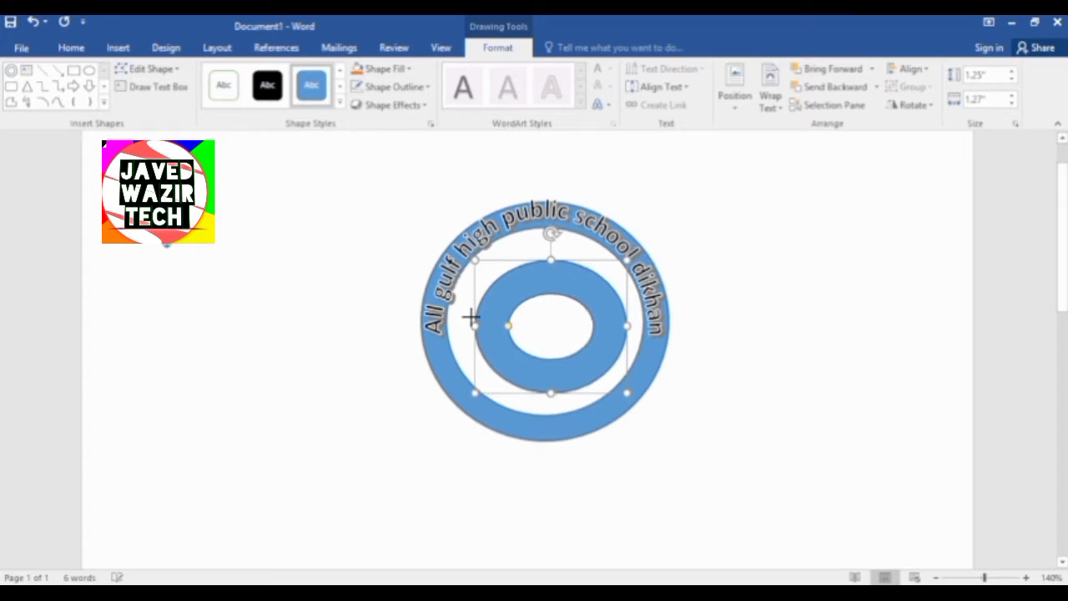
{"action": "left_click_drag", "start_coordinate": [542, 260], "coordinate": [543, 234]}
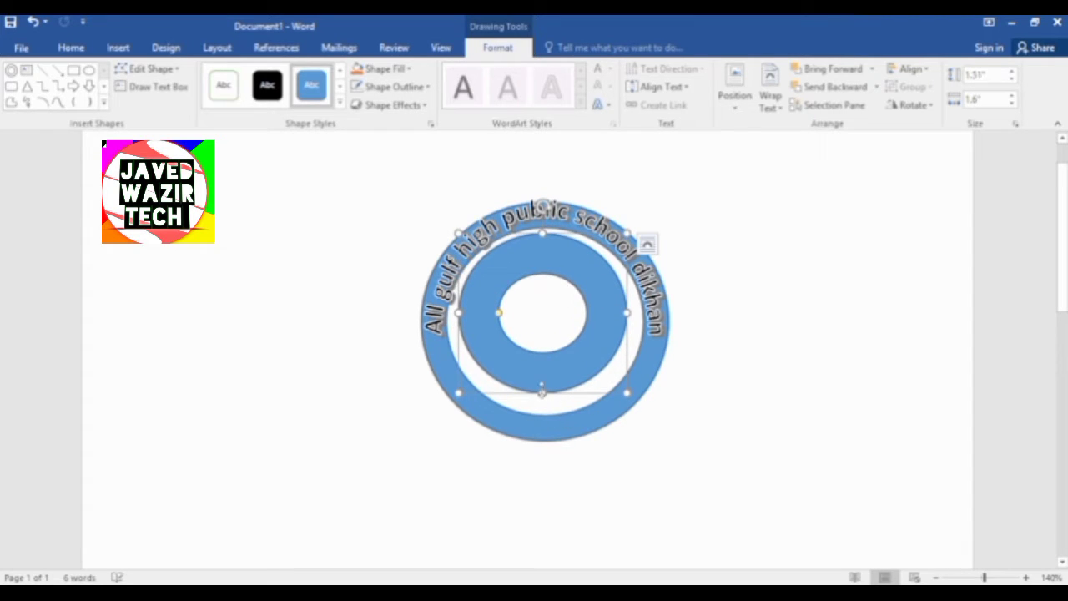
{"action": "left_click_drag", "start_coordinate": [542, 390], "coordinate": [542, 410]}
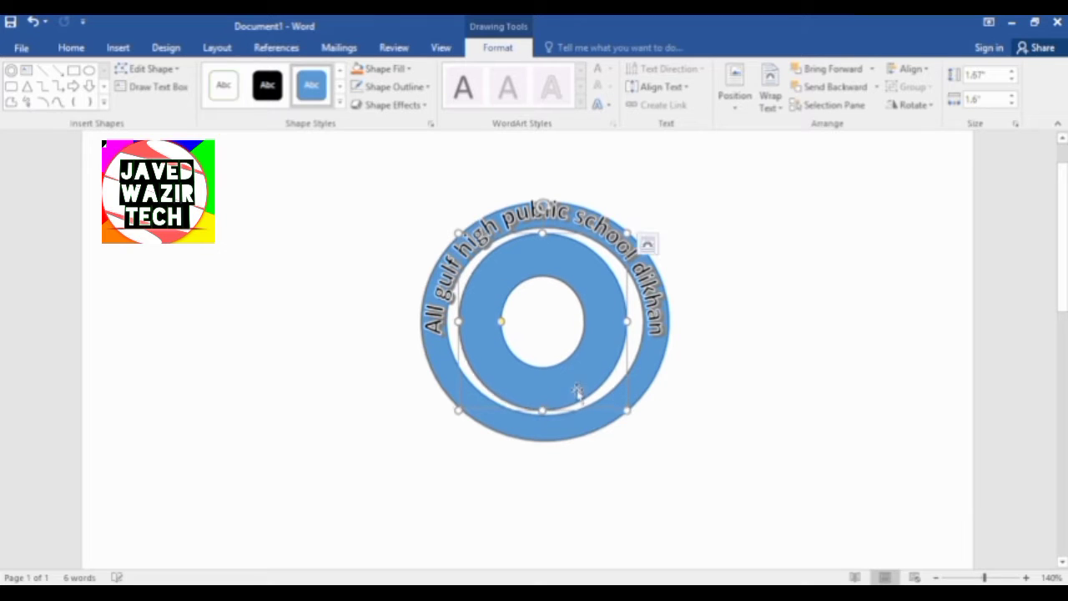
{"action": "left_click_drag", "start_coordinate": [623, 320], "coordinate": [631, 319]}
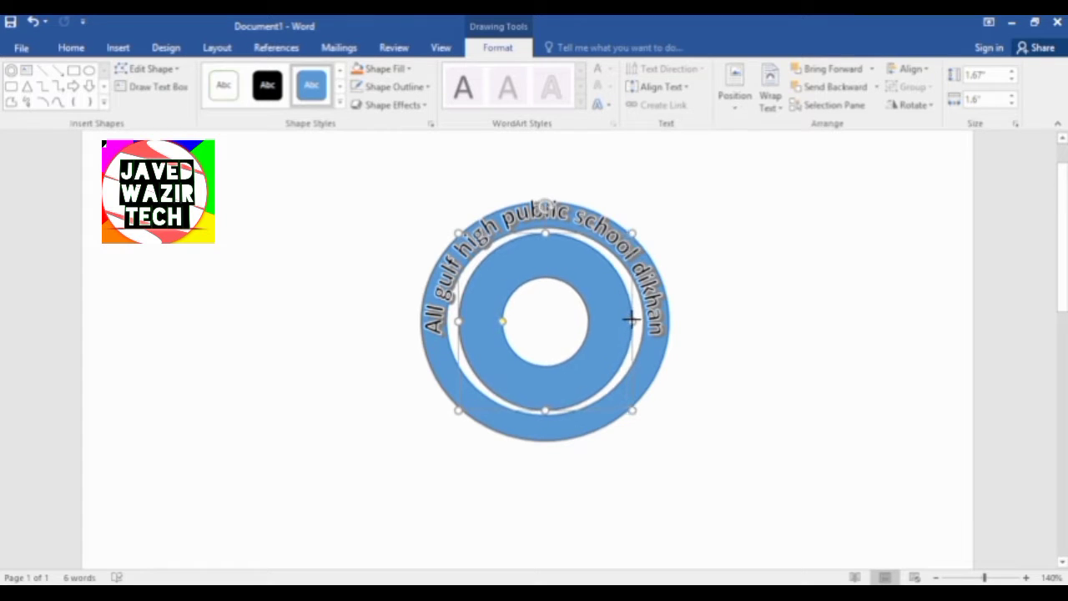
{"action": "left_click_drag", "start_coordinate": [459, 321], "coordinate": [469, 302]}
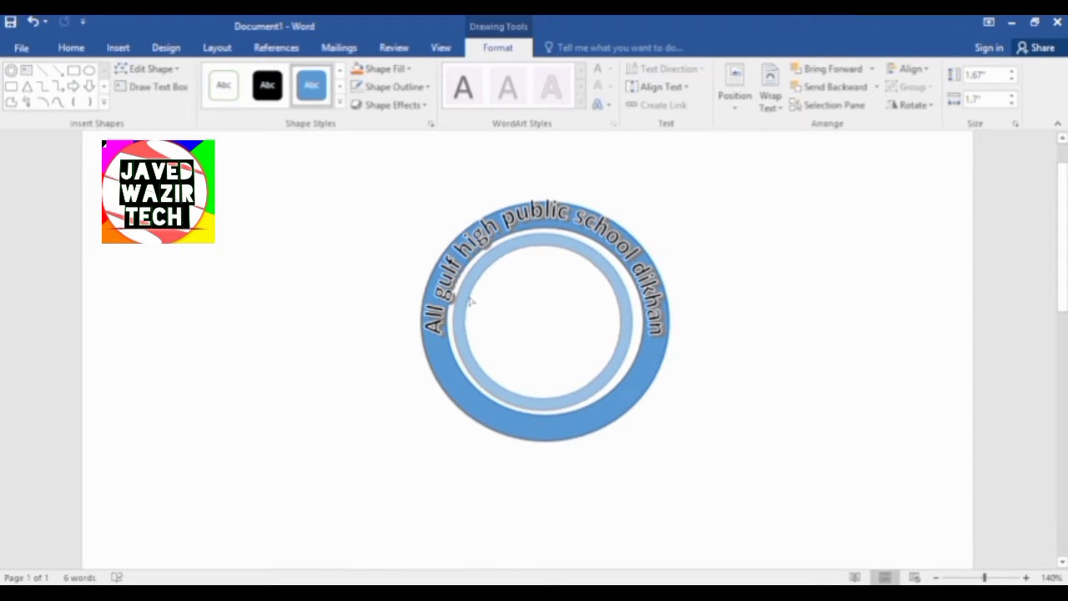
{"action": "left_click_drag", "start_coordinate": [470, 302], "coordinate": [467, 300]}
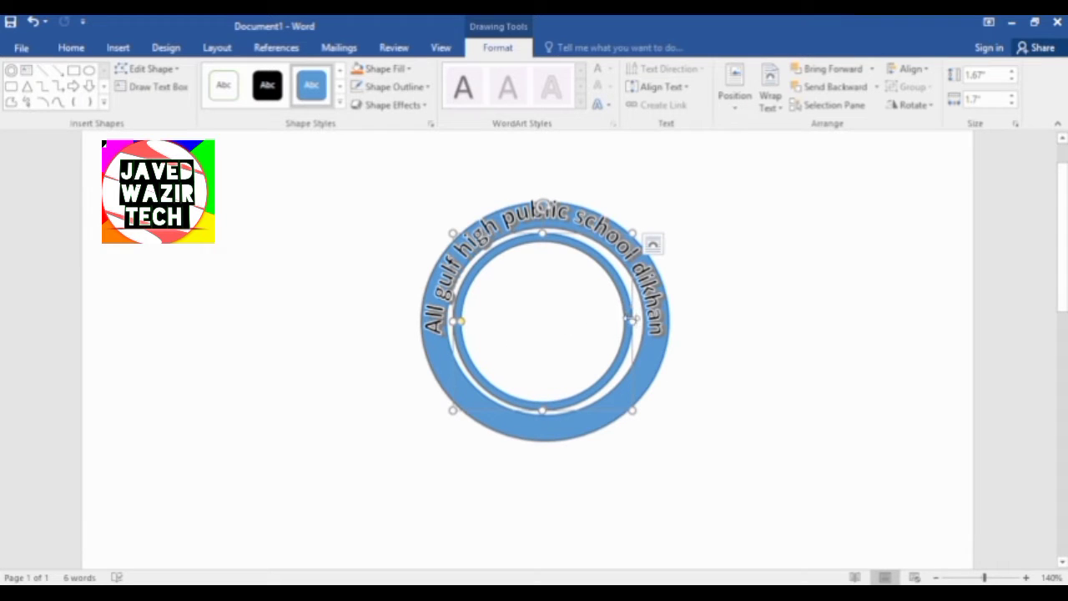
{"action": "left_click_drag", "start_coordinate": [631, 319], "coordinate": [636, 325]}
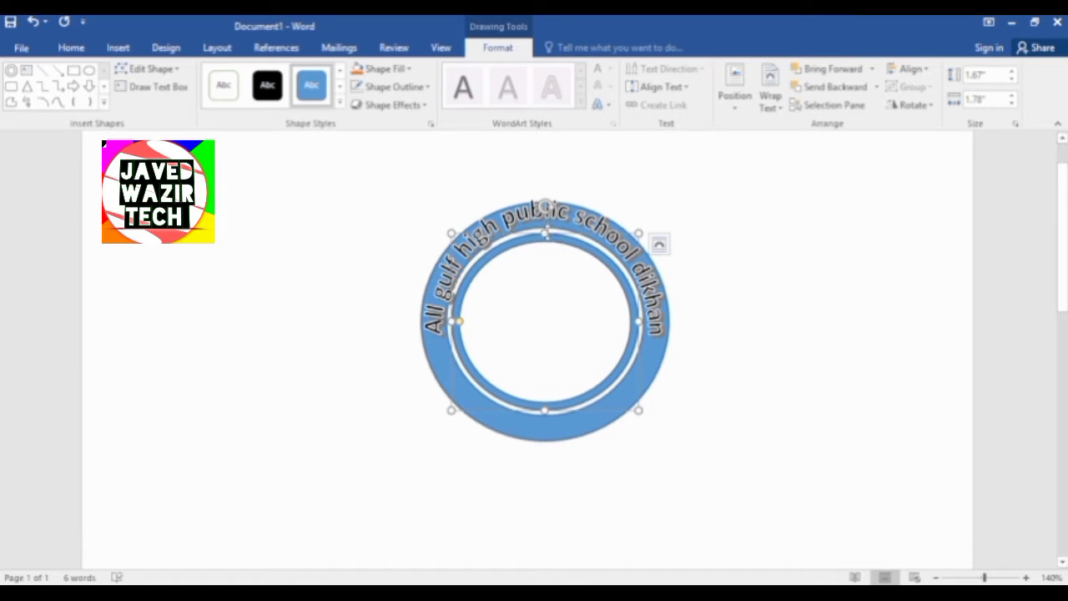
{"action": "left_click_drag", "start_coordinate": [545, 234], "coordinate": [546, 231]}
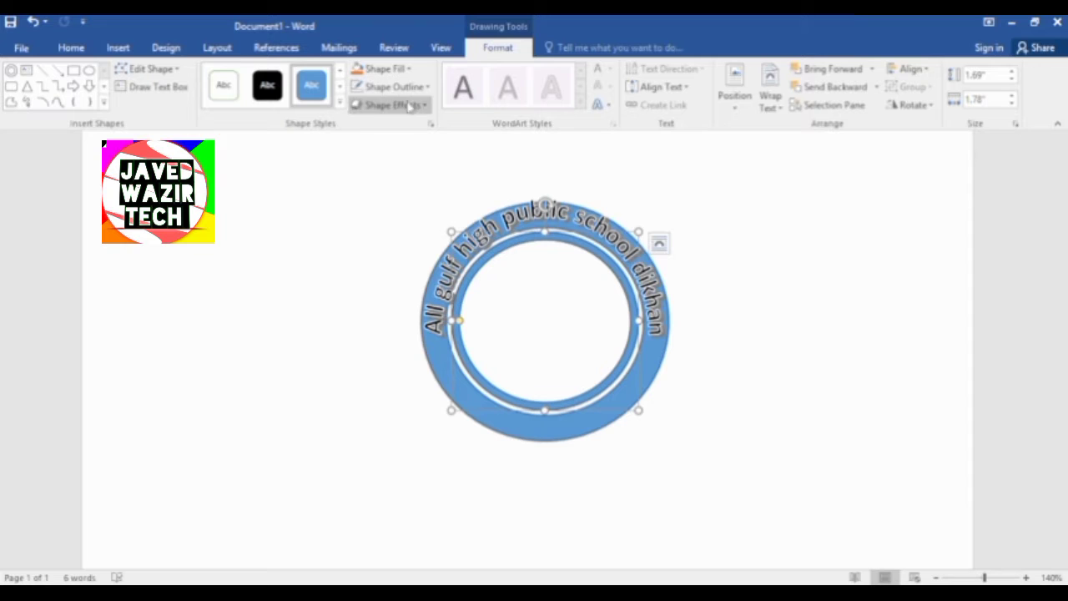
Apply an orange Glow variation from Shape Effects to the inner ring.
{"action": "left_click", "coordinate": [427, 106]}
{"action": "mouse_move", "coordinate": [450, 343]}
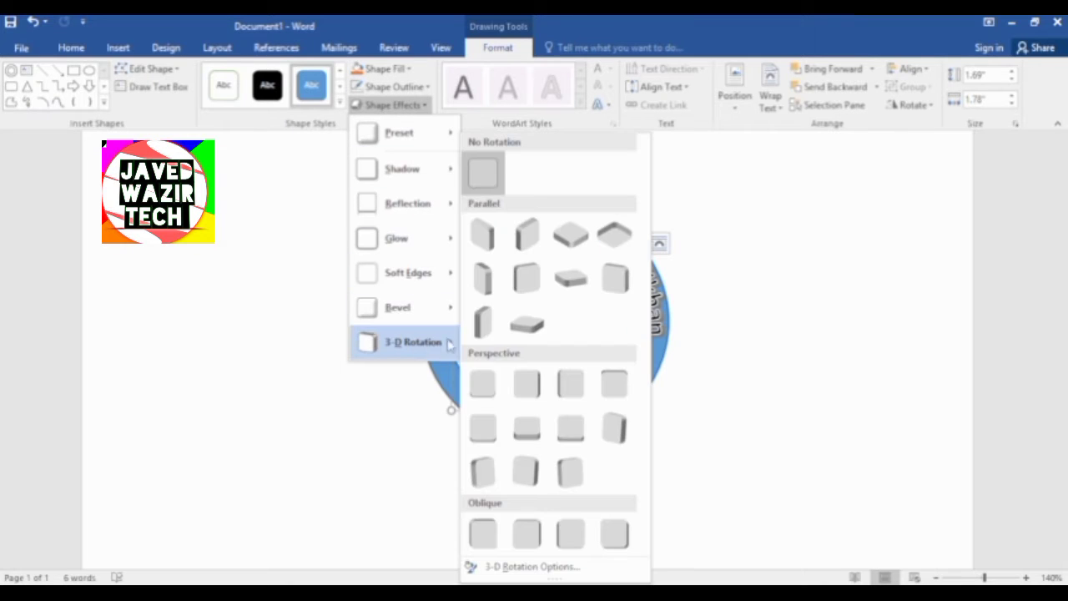
{"action": "mouse_move", "coordinate": [413, 273]}
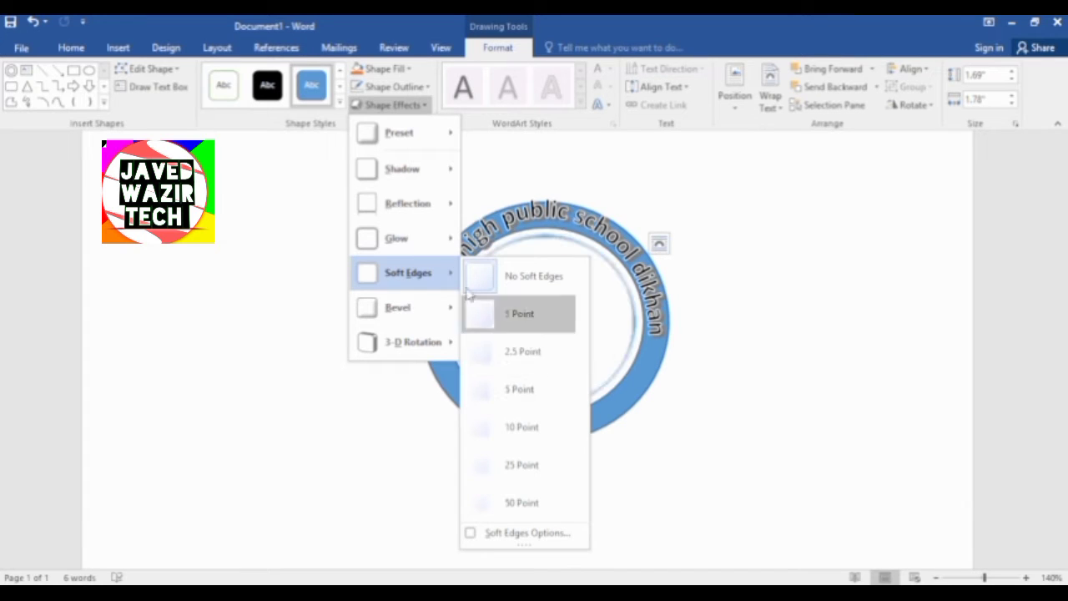
{"action": "mouse_move", "coordinate": [400, 239]}
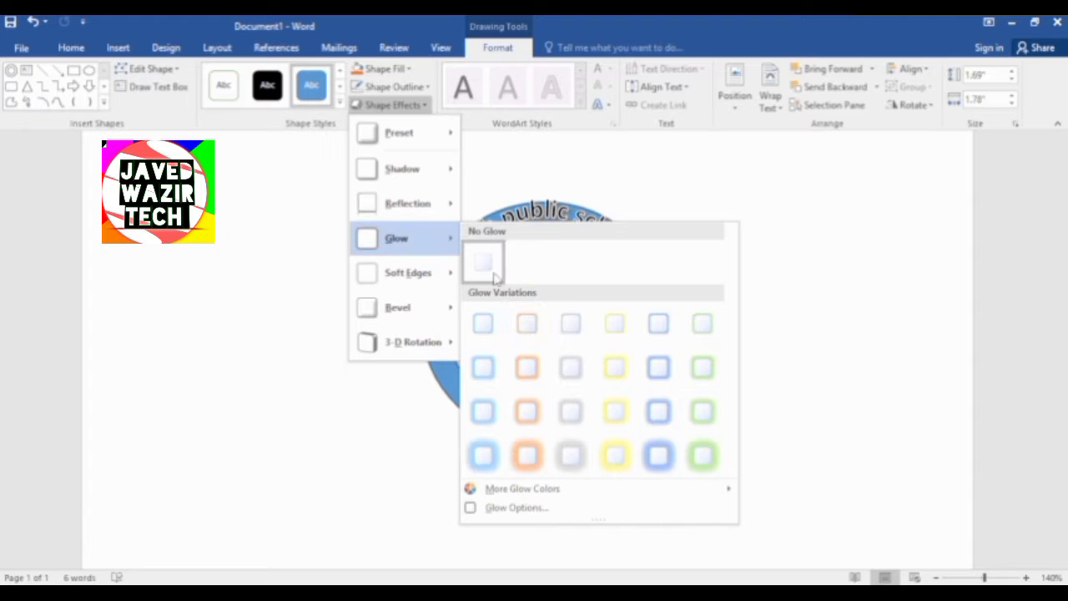
{"action": "mouse_move", "coordinate": [399, 212]}
{"action": "left_click", "coordinate": [521, 365]}
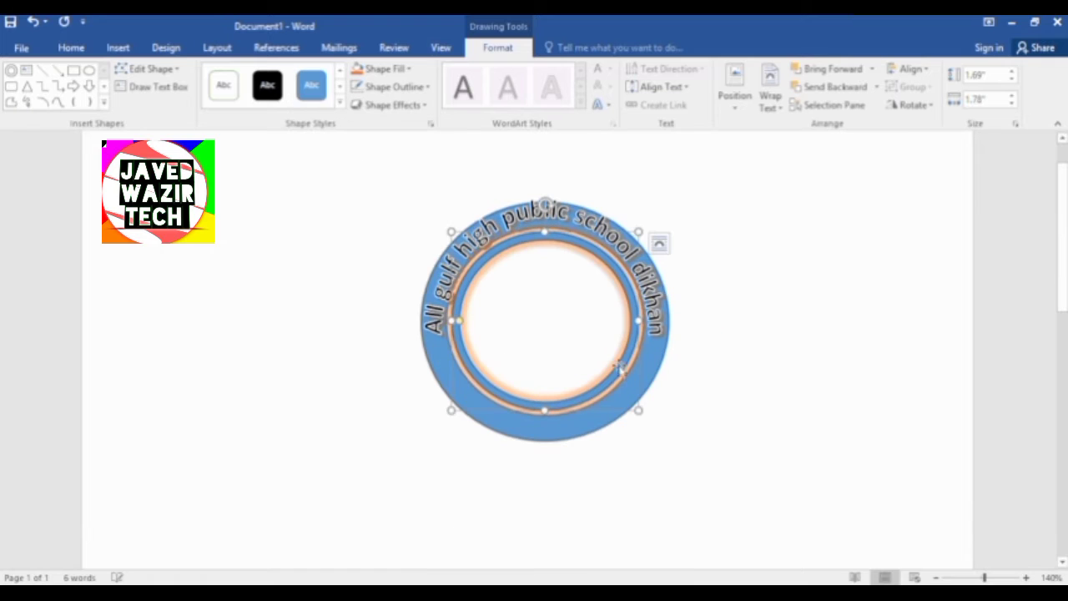
{"action": "left_click", "coordinate": [830, 361]}
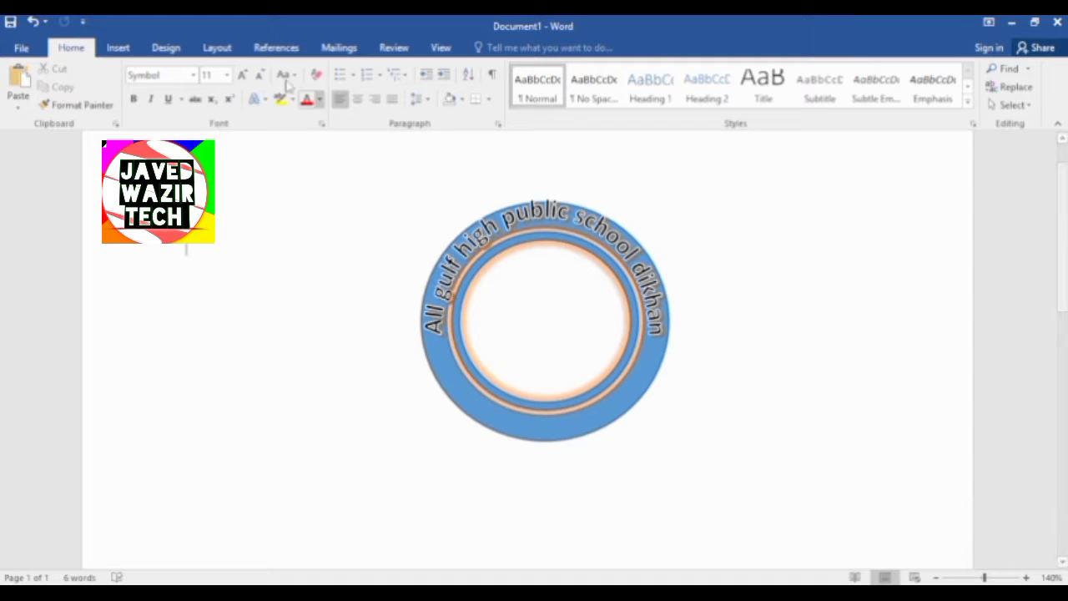
Choose a star from the Stars and Banners group in the Shapes gallery.
{"action": "left_click", "coordinate": [117, 47]}
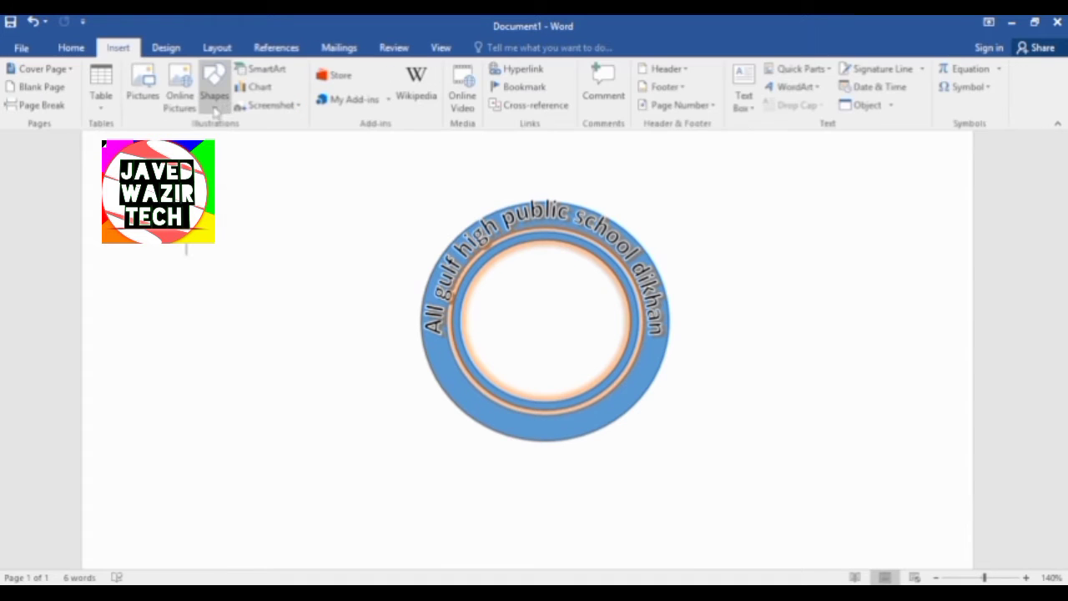
{"action": "left_click", "coordinate": [215, 107]}
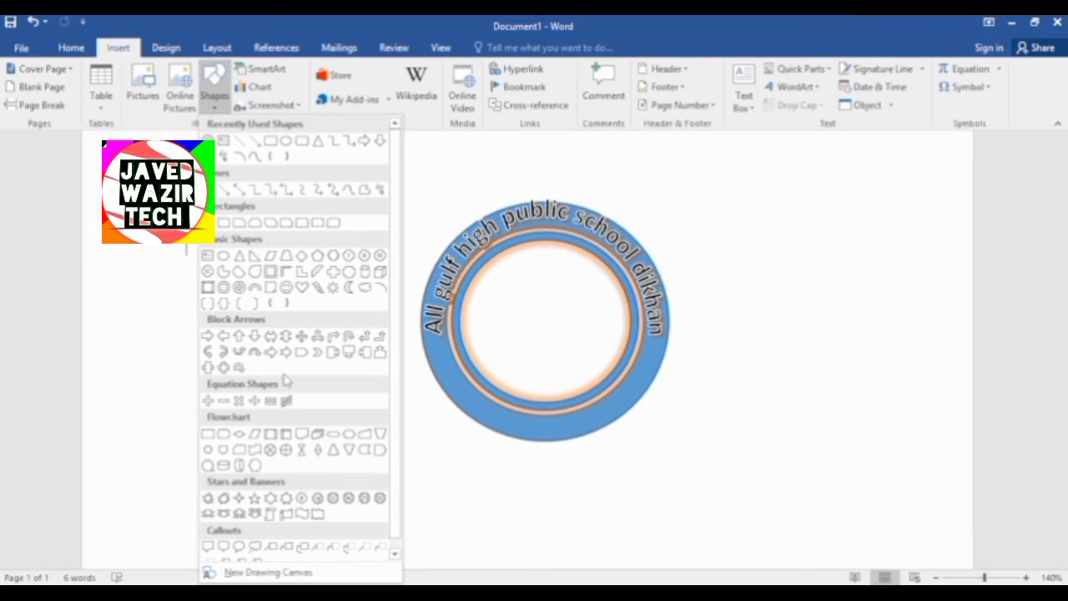
{"action": "left_click", "coordinate": [273, 499]}
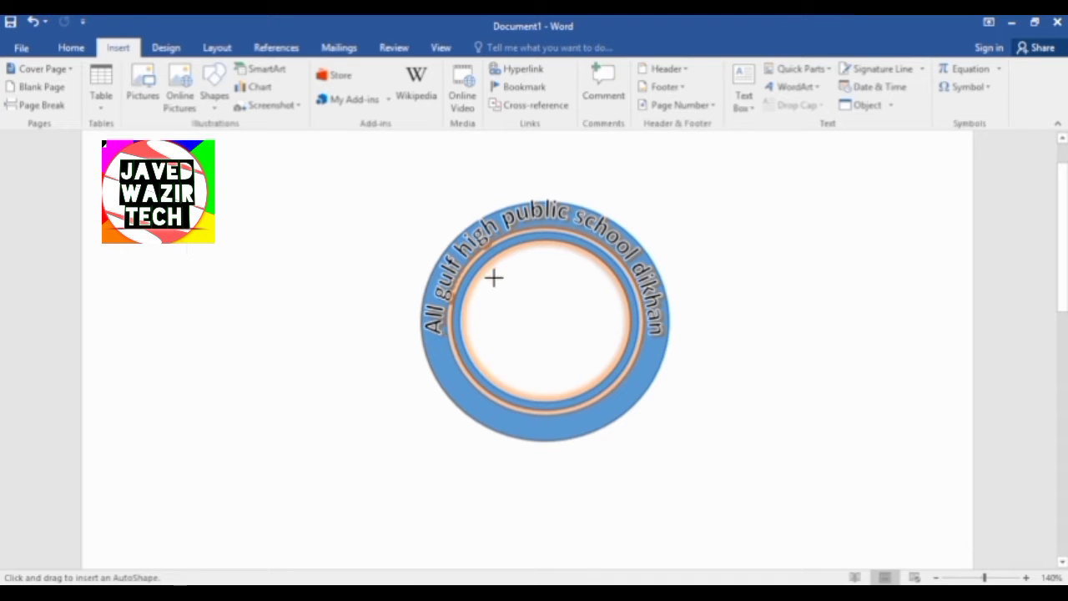
Draw a seven-point star right of the ring and sharpen its points.
{"action": "left_click_drag", "start_coordinate": [732, 240], "coordinate": [958, 457]}
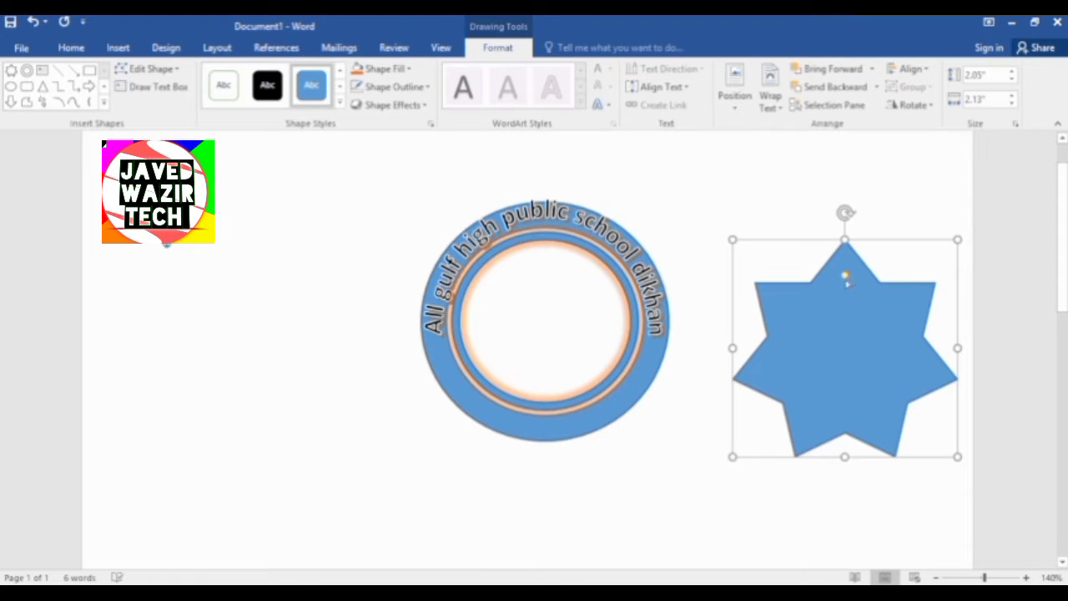
{"action": "left_click_drag", "start_coordinate": [846, 280], "coordinate": [847, 295]}
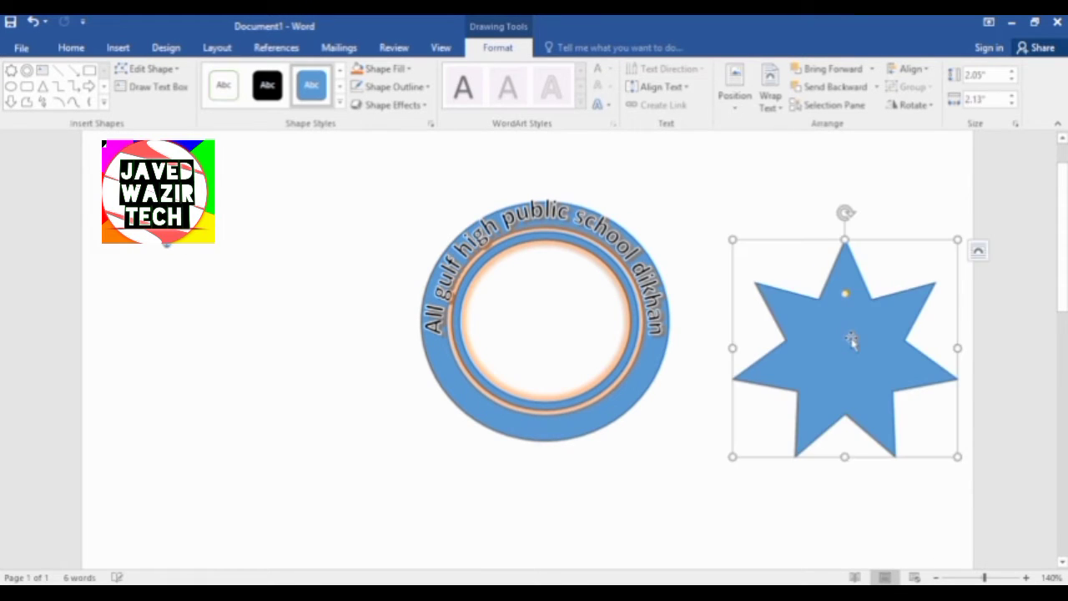
{"action": "left_click_drag", "start_coordinate": [851, 338], "coordinate": [843, 329]}
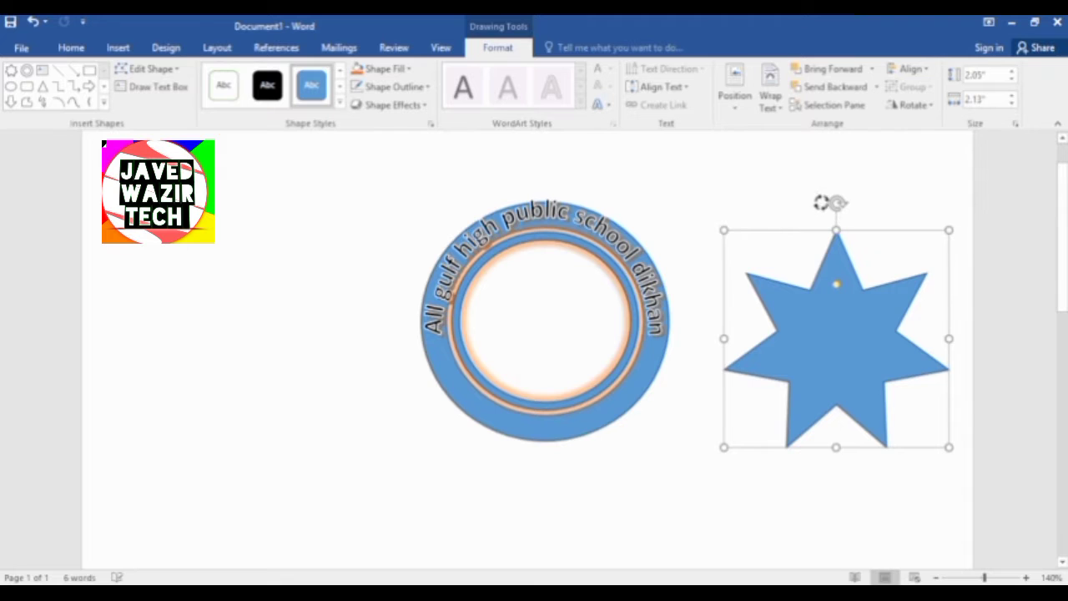
{"action": "left_click_drag", "start_coordinate": [838, 205], "coordinate": [836, 205]}
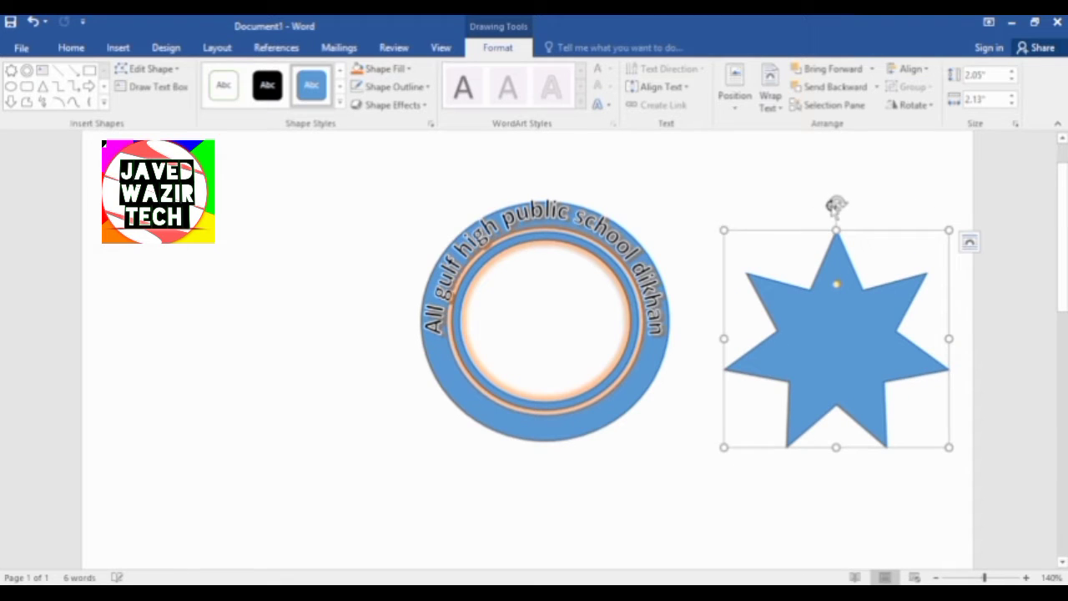
Duplicate the star with Ctrl+D and rotate the copy over the original.
{"action": "key", "text": "ctrl+d"}
{"action": "left_click_drag", "start_coordinate": [855, 329], "coordinate": [852, 315]}
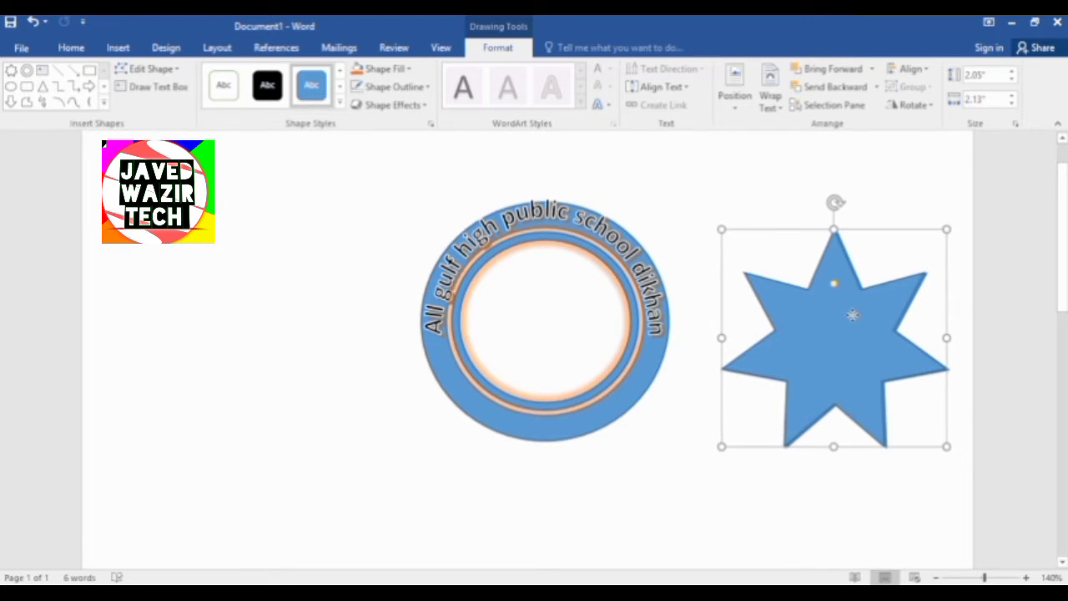
{"action": "left_click_drag", "start_coordinate": [834, 201], "coordinate": [779, 215]}
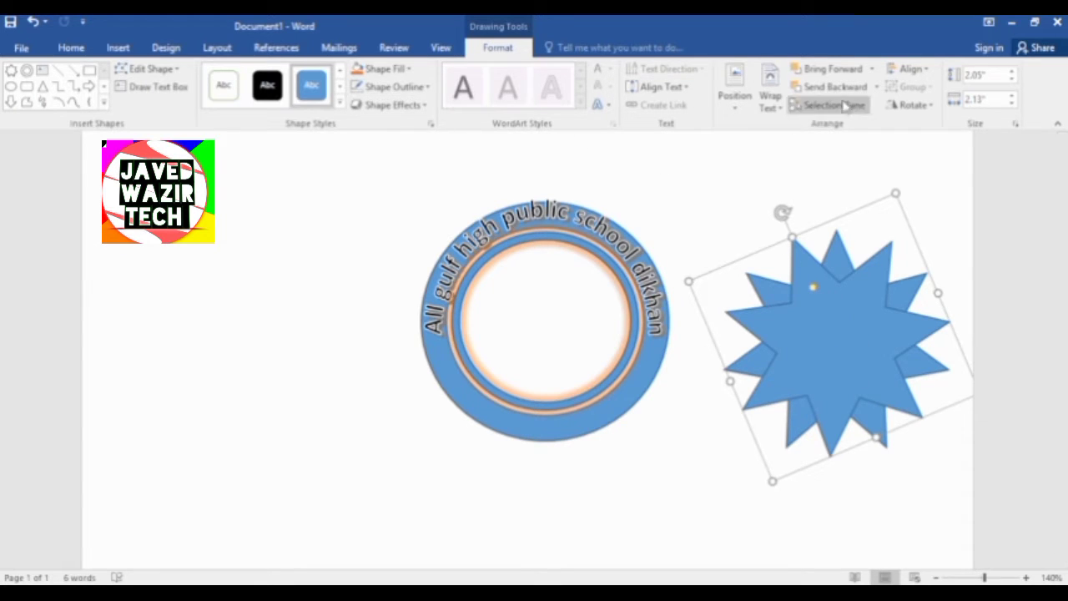
Group the two stars and remove the rotated star's outline.
{"action": "left_click", "coordinate": [839, 254]}
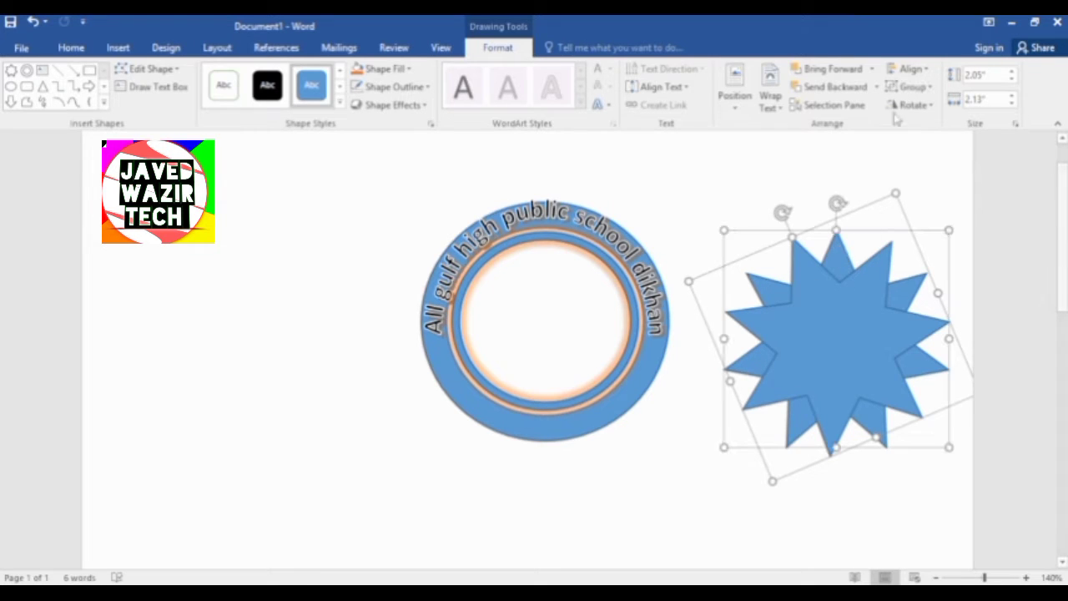
{"action": "left_click", "coordinate": [912, 87]}
{"action": "left_click", "coordinate": [918, 105]}
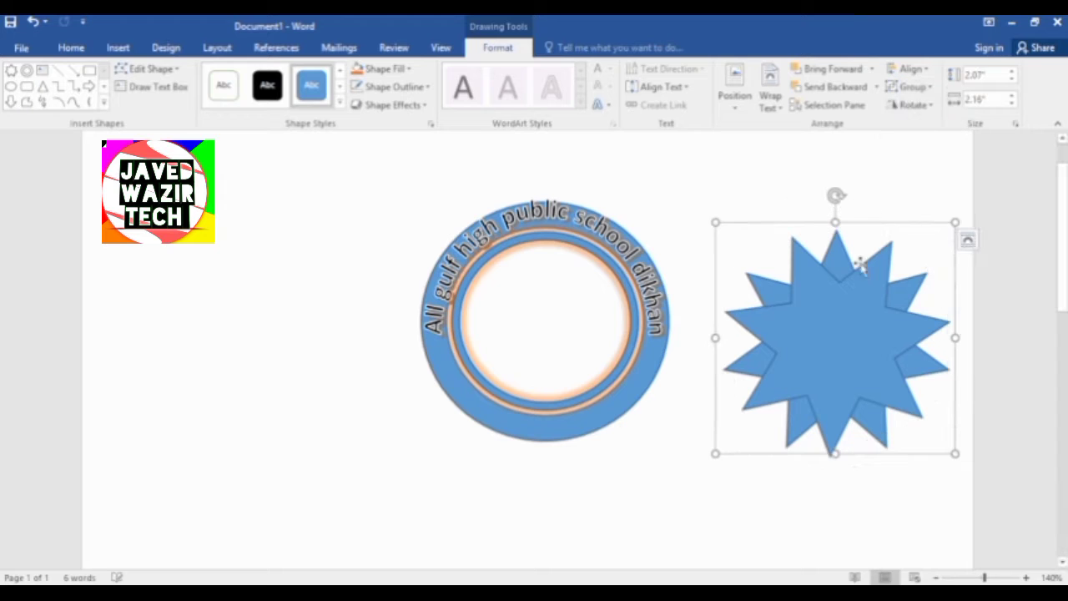
{"action": "left_click", "coordinate": [826, 318]}
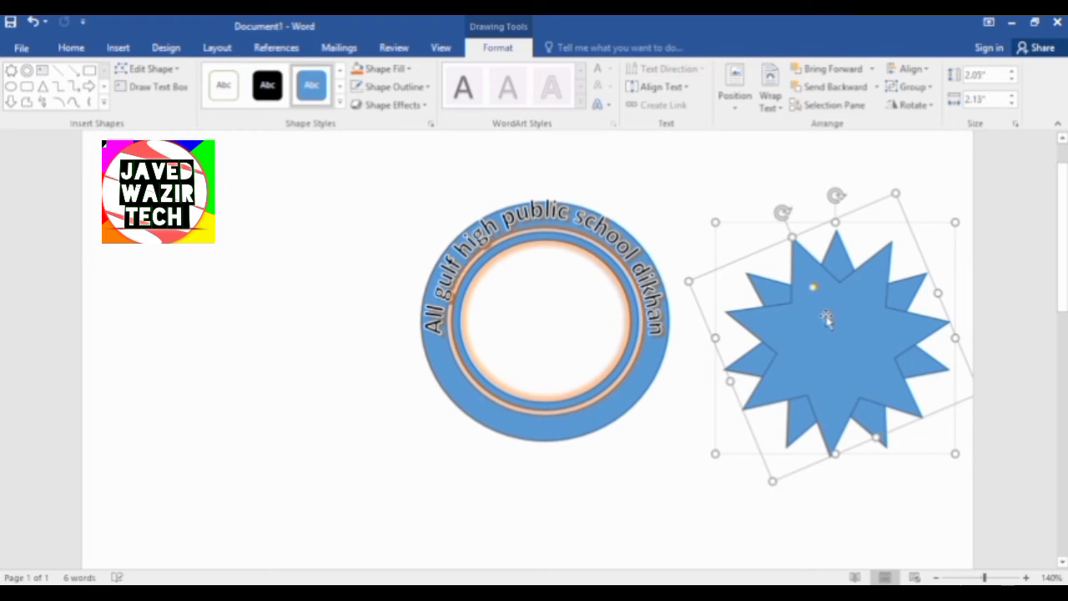
{"action": "left_click", "coordinate": [428, 87]}
{"action": "left_click", "coordinate": [389, 228]}
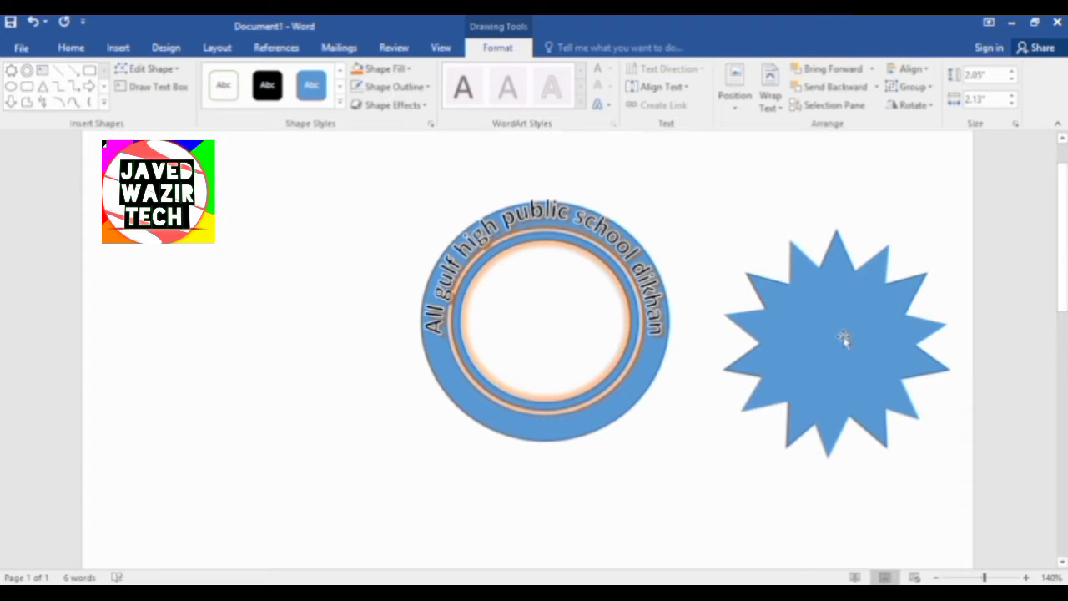
Nudge the starburst slightly up and left, just right of the ring.
{"action": "mouse_move", "coordinate": [844, 335]}
{"action": "left_mouse_down"}
{"action": "mouse_move", "coordinate": [824, 403]}
{"action": "mouse_move", "coordinate": [843, 403]}
{"action": "left_mouse_up"}
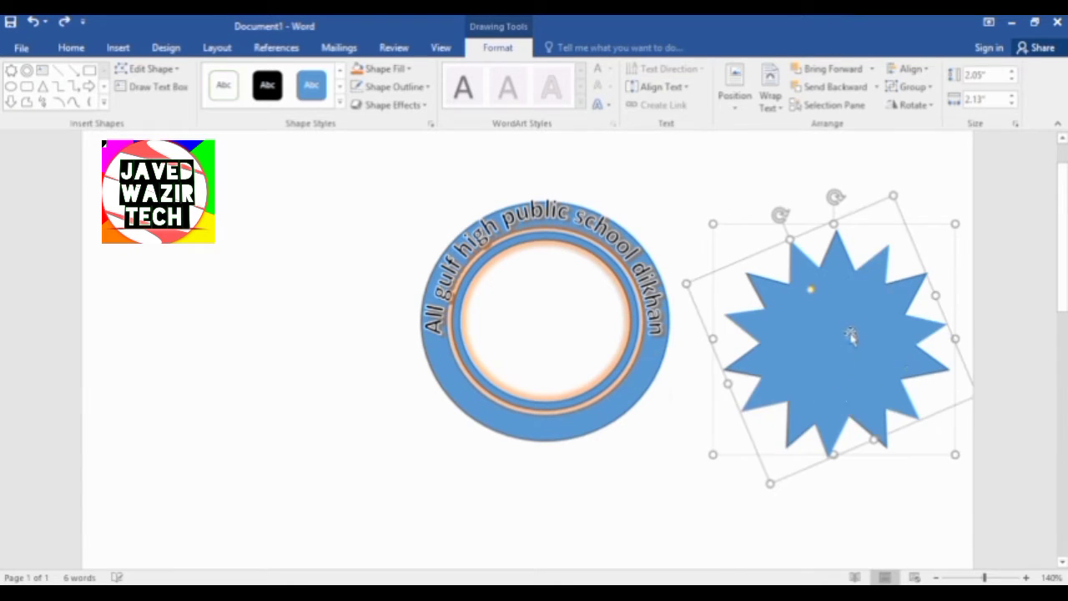
{"action": "key", "text": "ctrl+z"}
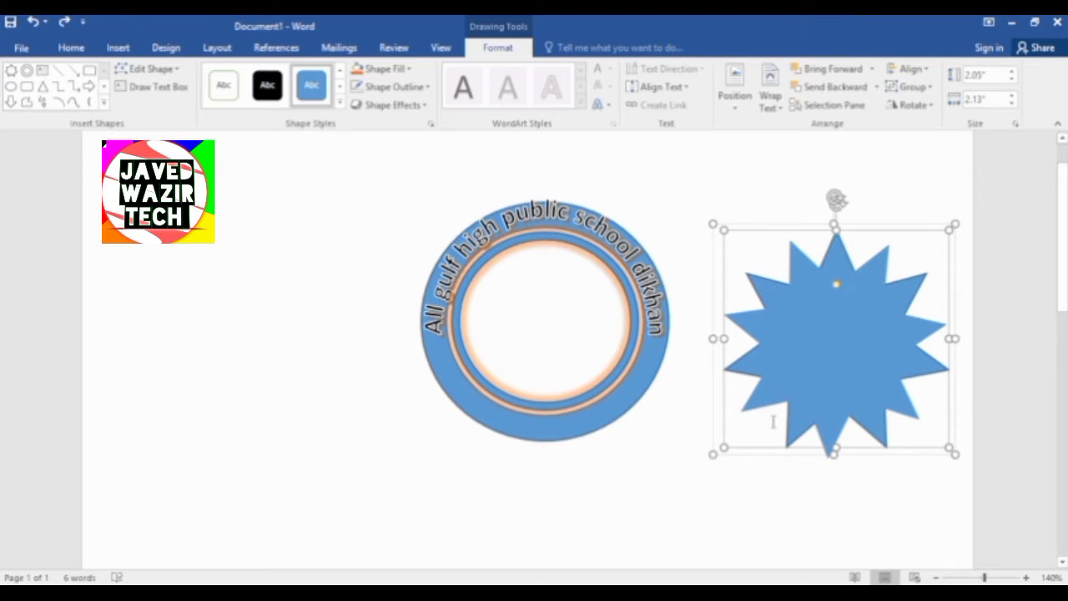
{"action": "left_click", "coordinate": [755, 493]}
{"action": "left_click", "coordinate": [760, 292]}
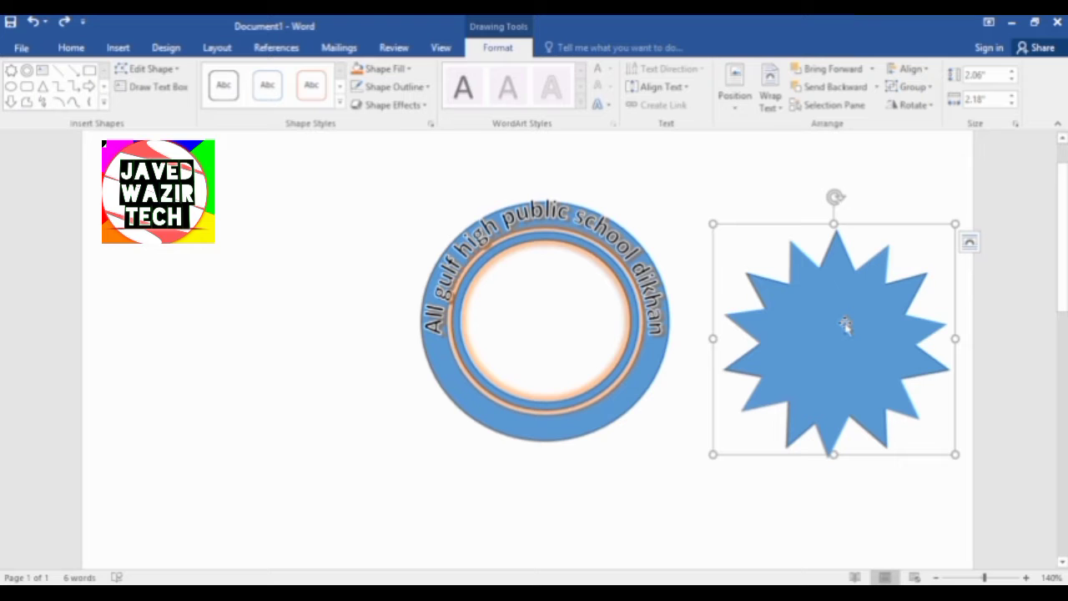
{"action": "mouse_move", "coordinate": [842, 327]}
{"action": "left_mouse_down"}
{"action": "mouse_move", "coordinate": [833, 303]}
{"action": "mouse_move", "coordinate": [853, 302]}
{"action": "left_mouse_up"}
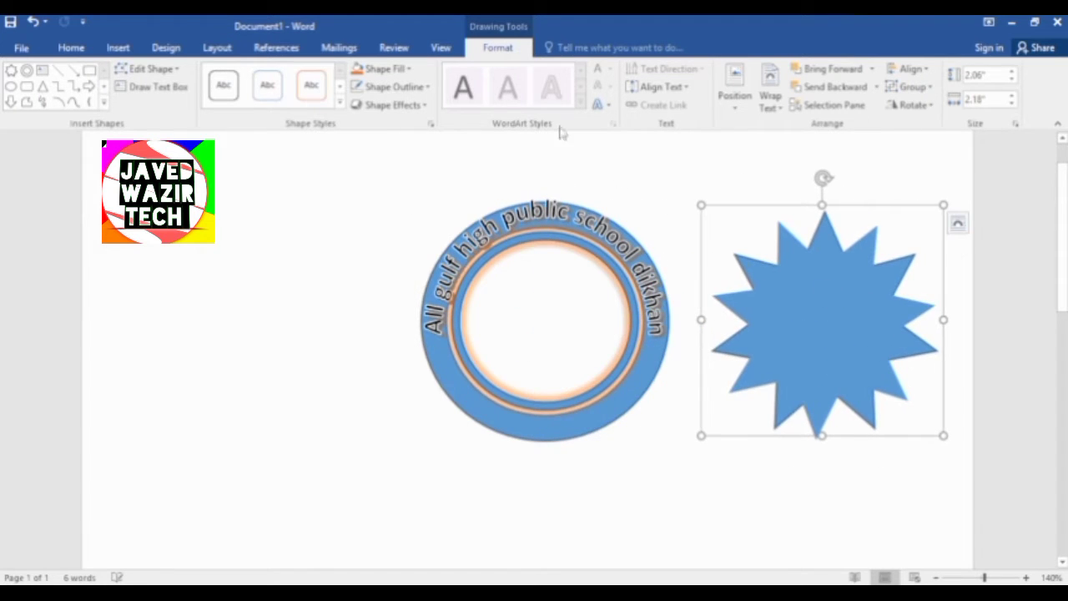
{"action": "left_click", "coordinate": [375, 69]}
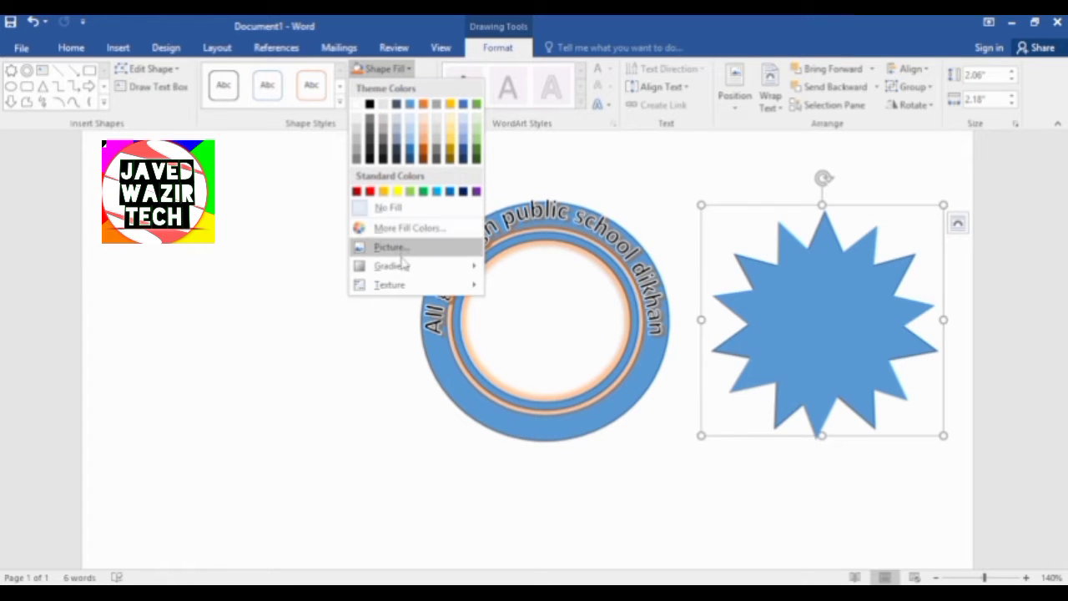
Fill the star light green and shrink it to about 1.01 by 1.05 inches.
{"action": "mouse_move", "coordinate": [400, 265]}
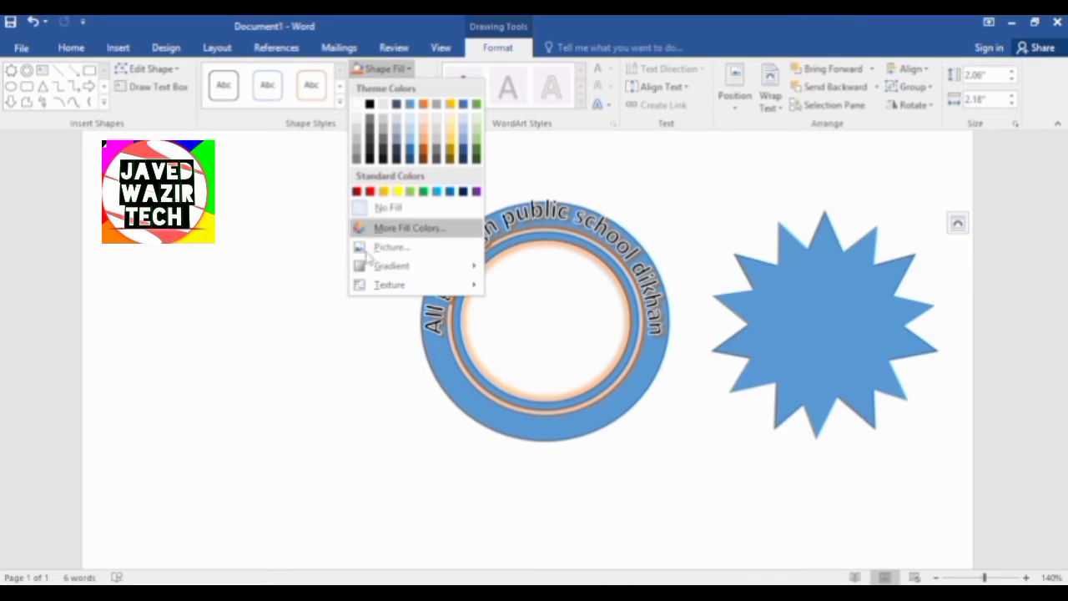
{"action": "mouse_move", "coordinate": [392, 284]}
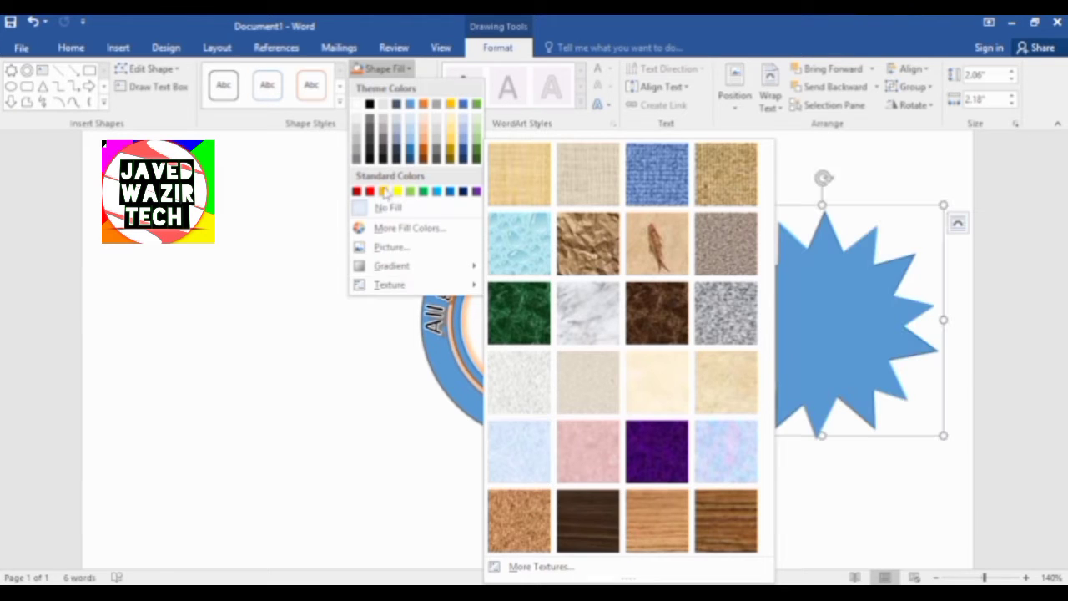
{"action": "left_click", "coordinate": [412, 193]}
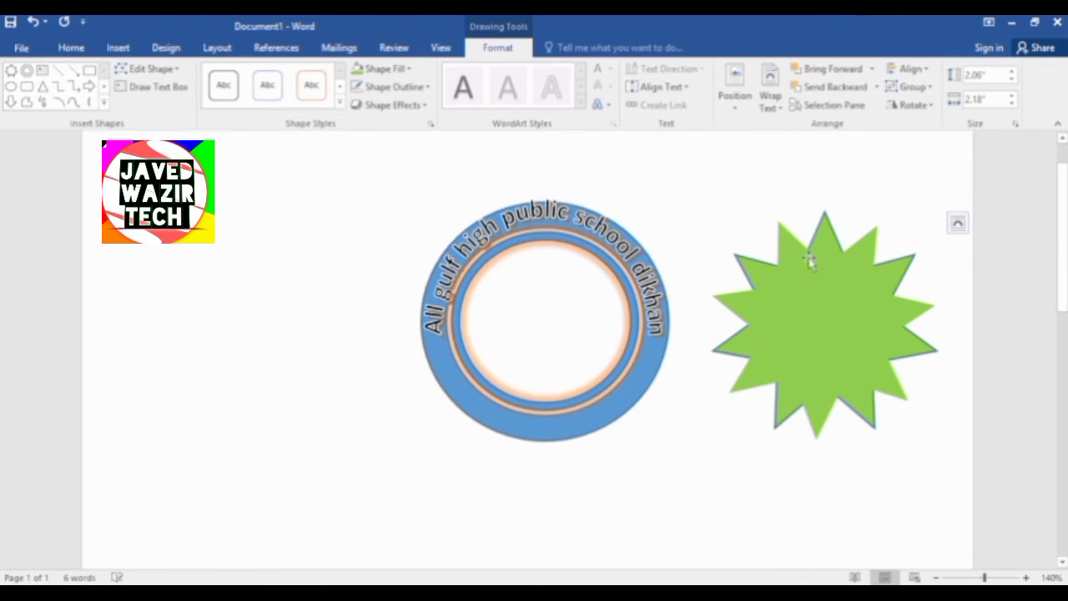
{"action": "left_click_drag", "start_coordinate": [701, 204], "coordinate": [820, 317]}
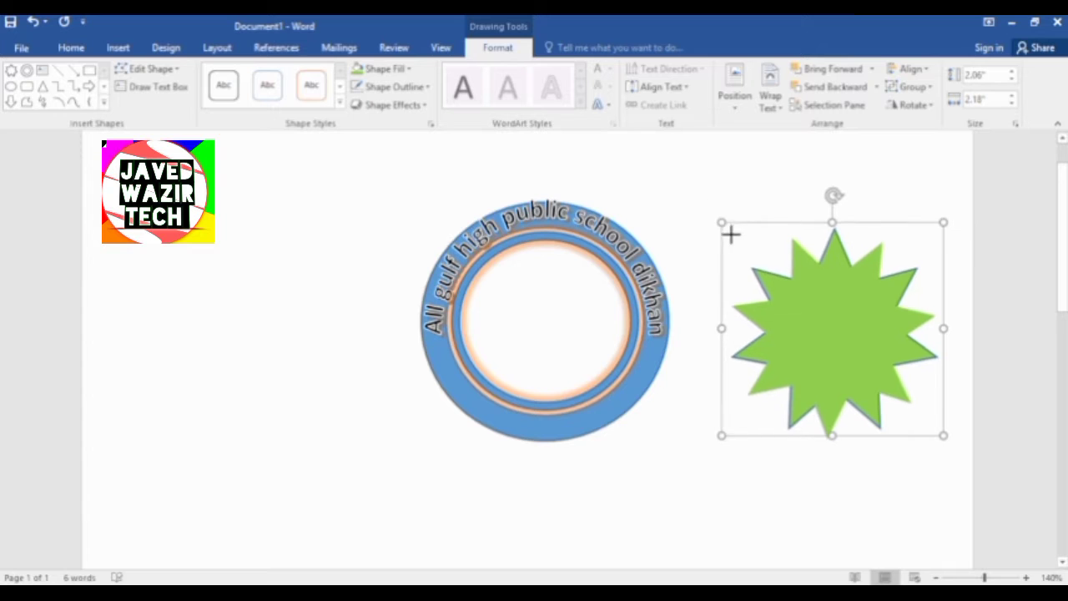
{"action": "left_click_drag", "start_coordinate": [870, 357], "coordinate": [806, 298]}
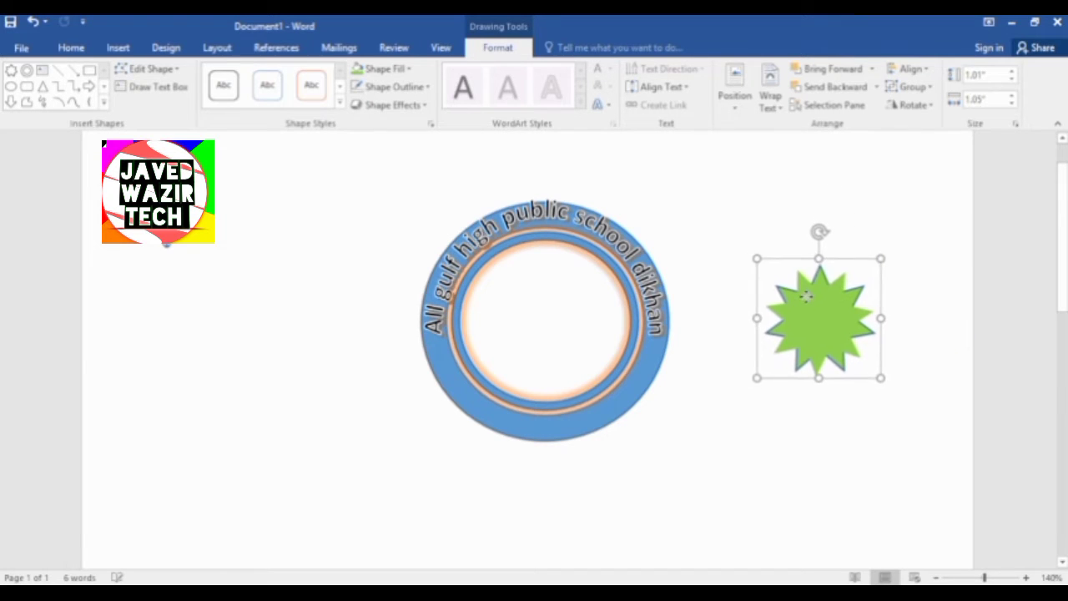
Set the star's Shape Fill to No Fill, leaving only its outline.
{"action": "left_click", "coordinate": [409, 69]}
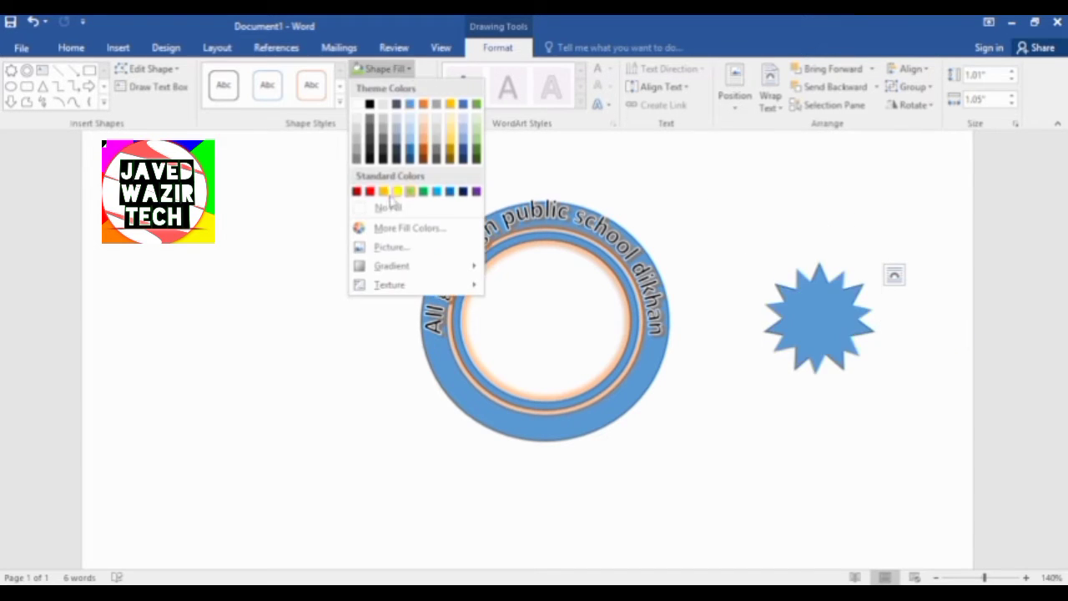
{"action": "left_click", "coordinate": [389, 208]}
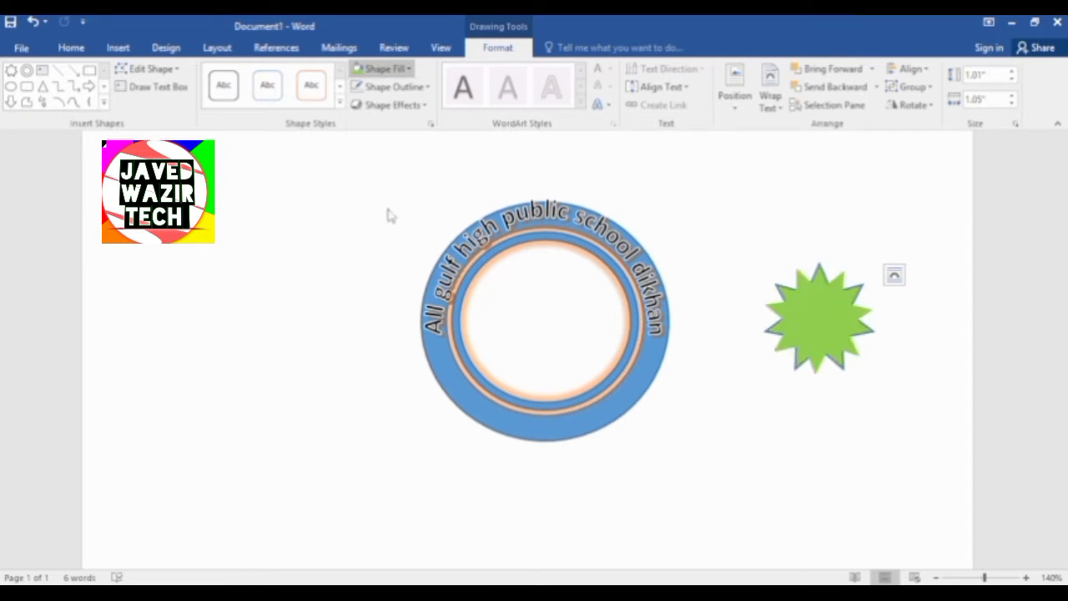
{"action": "left_click", "coordinate": [399, 87]}
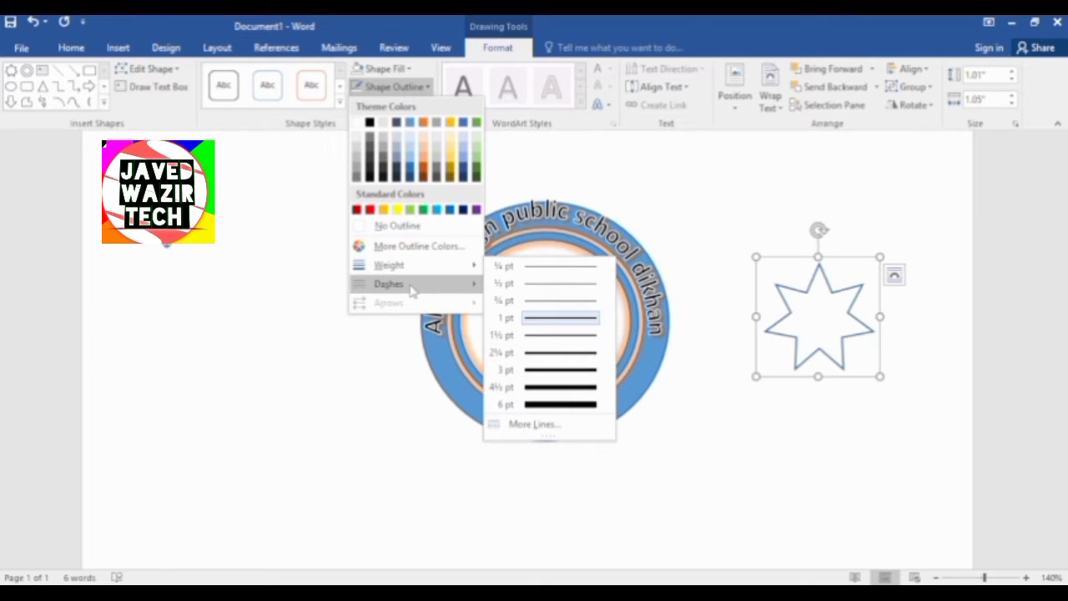
Set the star's outline weight to 2¼ pt and centre it inside the ring.
{"action": "mouse_move", "coordinate": [408, 285]}
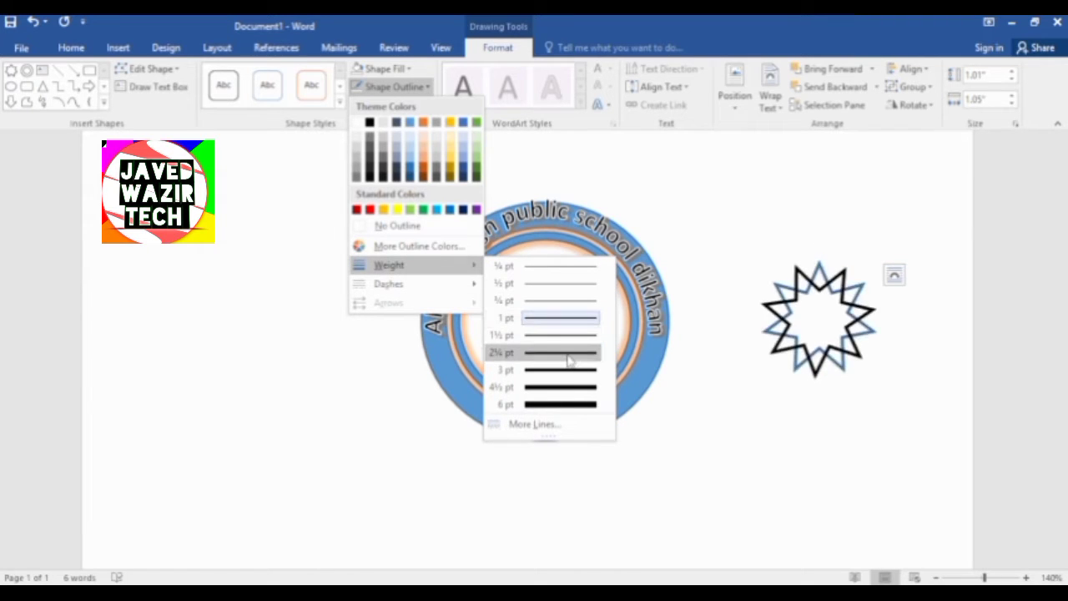
{"action": "left_click", "coordinate": [568, 359]}
{"action": "left_click_drag", "start_coordinate": [808, 294], "coordinate": [532, 286]}
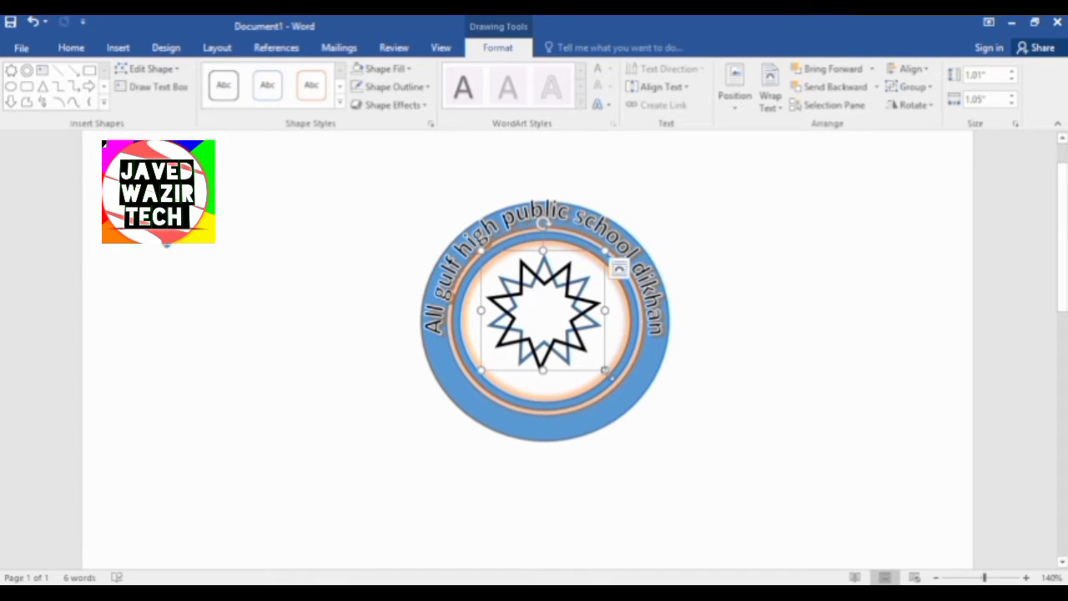
Resize the outlined star to about 1.78 by 1.74 inches and centre it inside the ring.
{"action": "left_click_drag", "start_coordinate": [606, 370], "coordinate": [634, 408]}
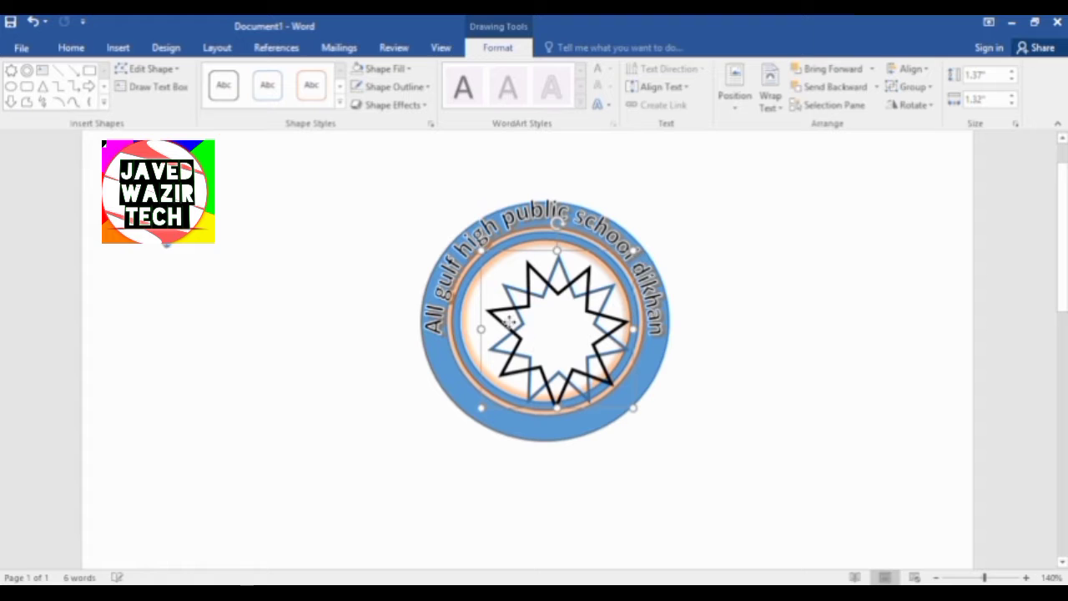
{"action": "left_click_drag", "start_coordinate": [509, 321], "coordinate": [479, 286]}
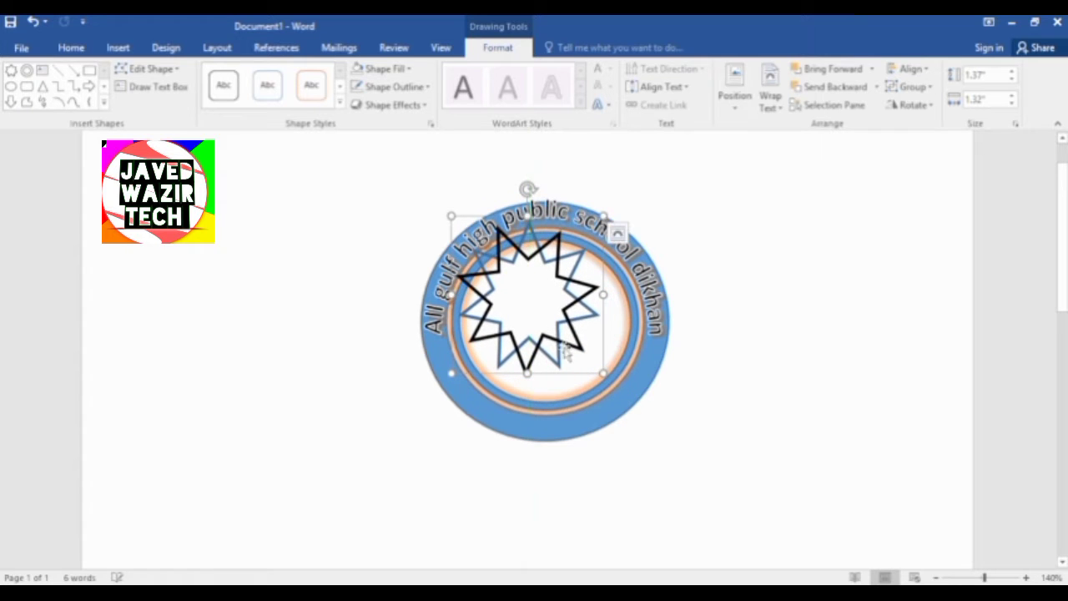
{"action": "left_click_drag", "start_coordinate": [603, 373], "coordinate": [645, 414]}
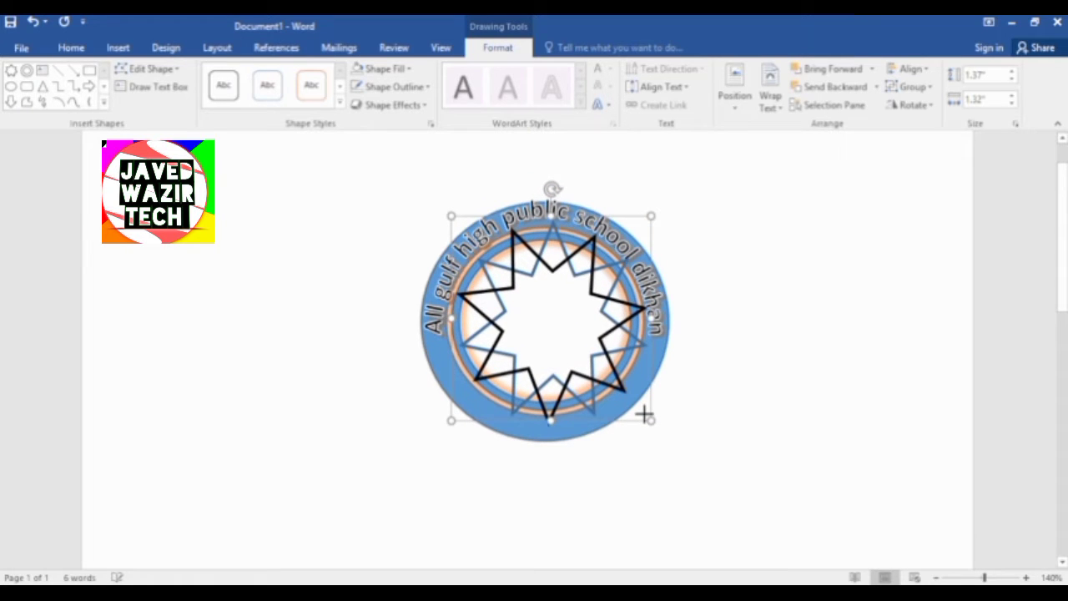
{"action": "key", "text": "ctrl+z"}
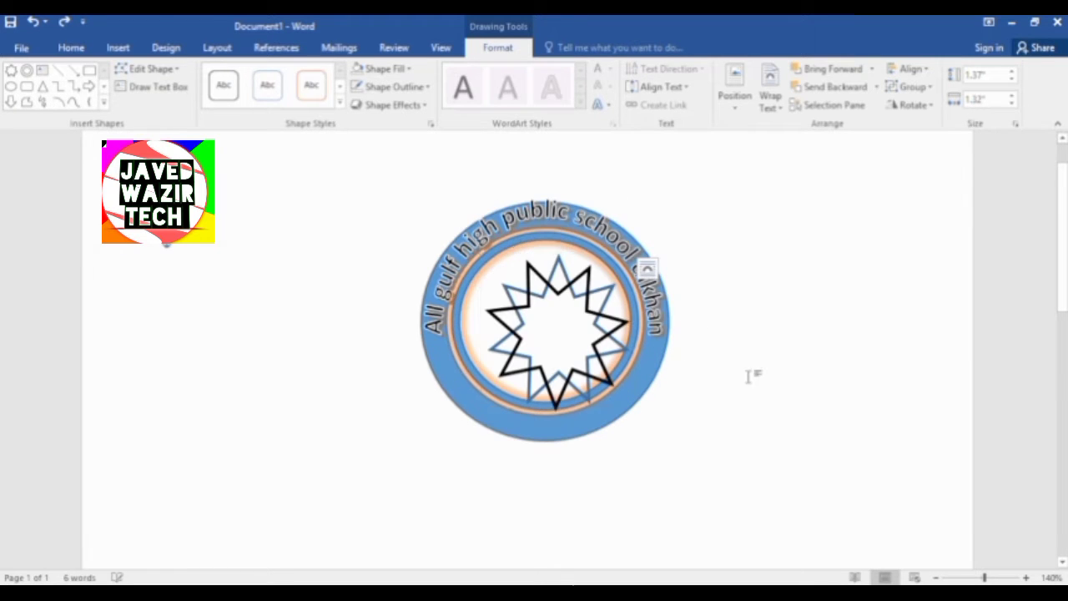
{"action": "key", "text": "Left"}
{"action": "key", "text": "Up"}
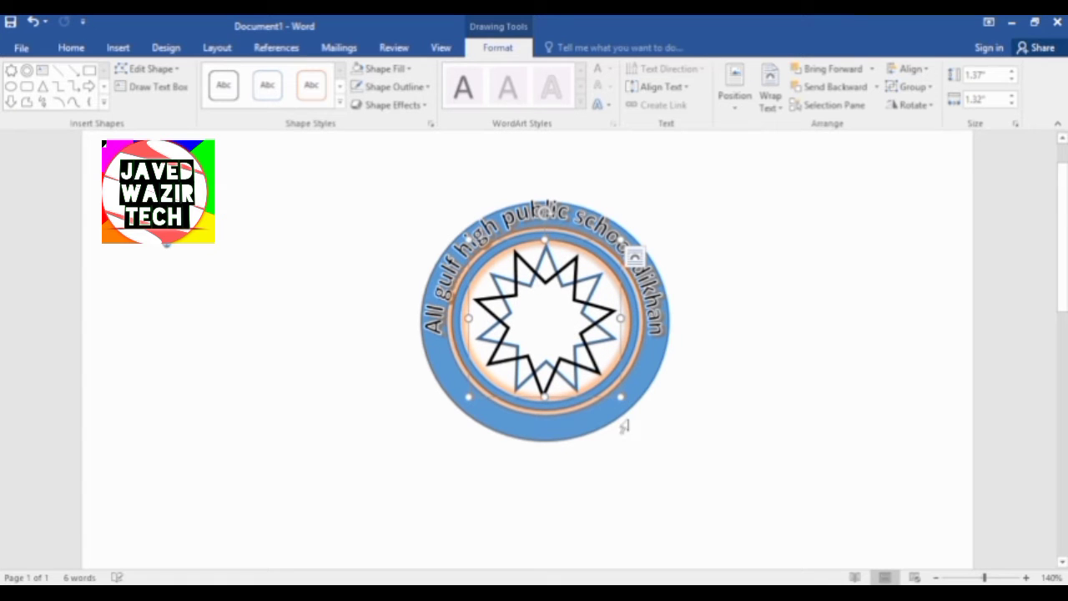
{"action": "left_click_drag", "start_coordinate": [620, 396], "coordinate": [656, 441]}
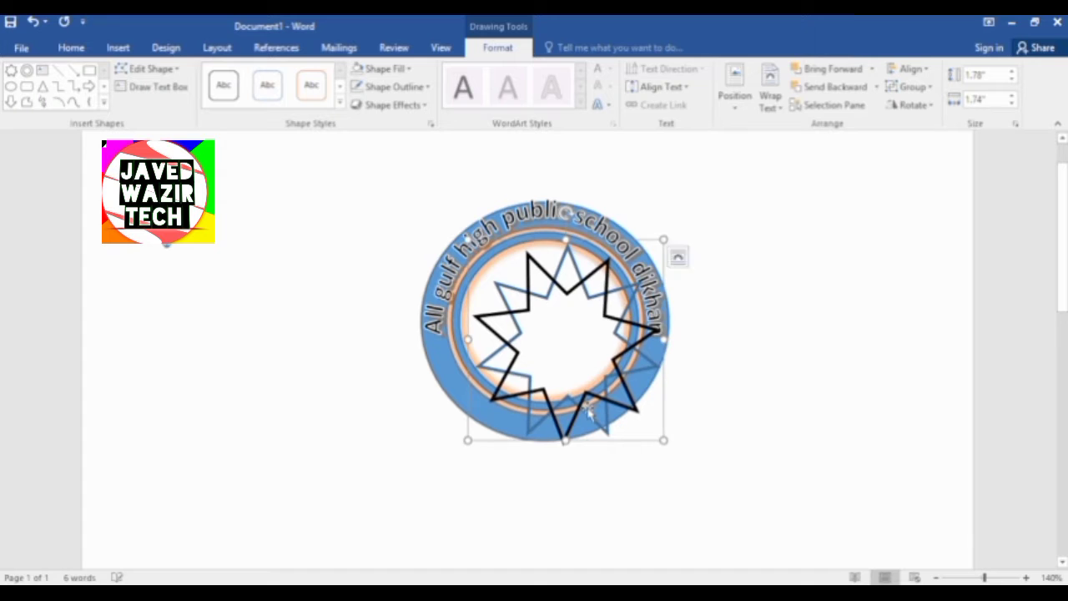
{"action": "key", "text": "Left"}
{"action": "key", "text": "Left"}
{"action": "key", "text": "Escape"}
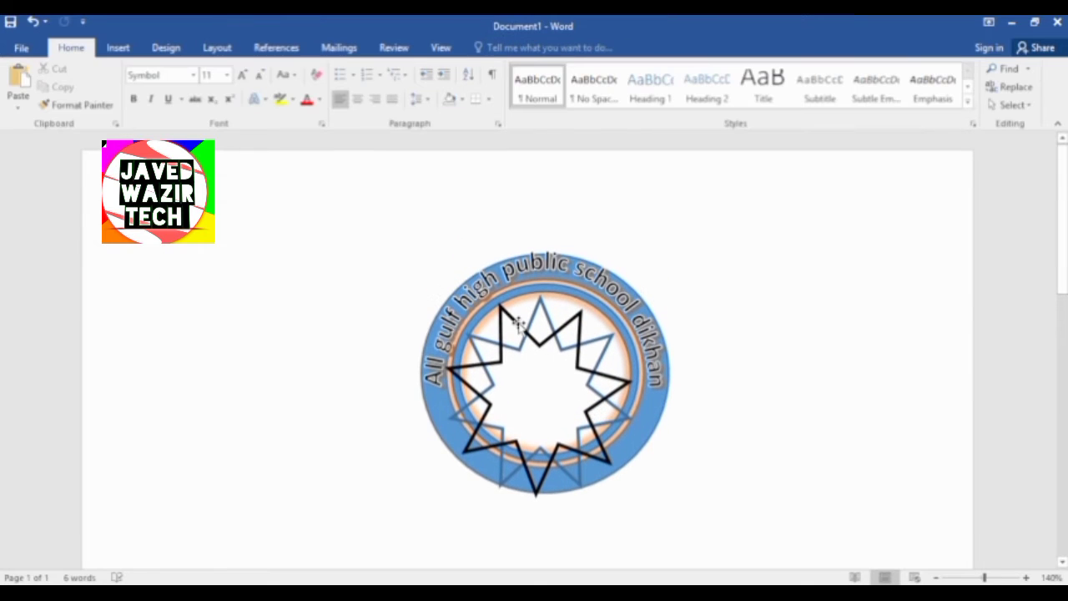
{"action": "left_click_drag", "start_coordinate": [516, 321], "coordinate": [523, 302]}
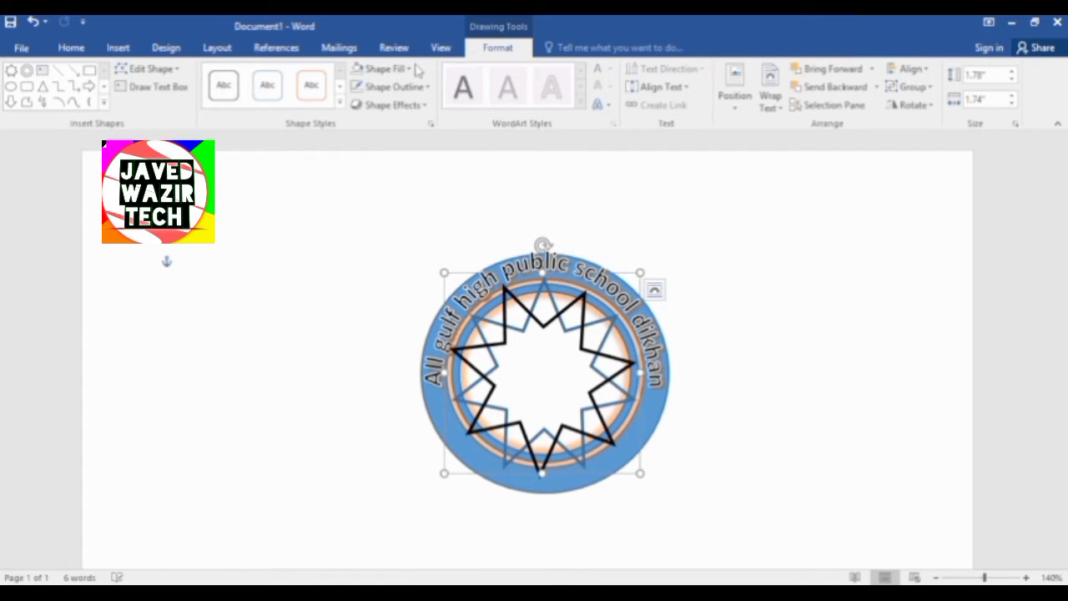
Fill the star yellow and stretch it to 2.04 by 2.27 inches, centred over the badge.
{"action": "left_click", "coordinate": [414, 69]}
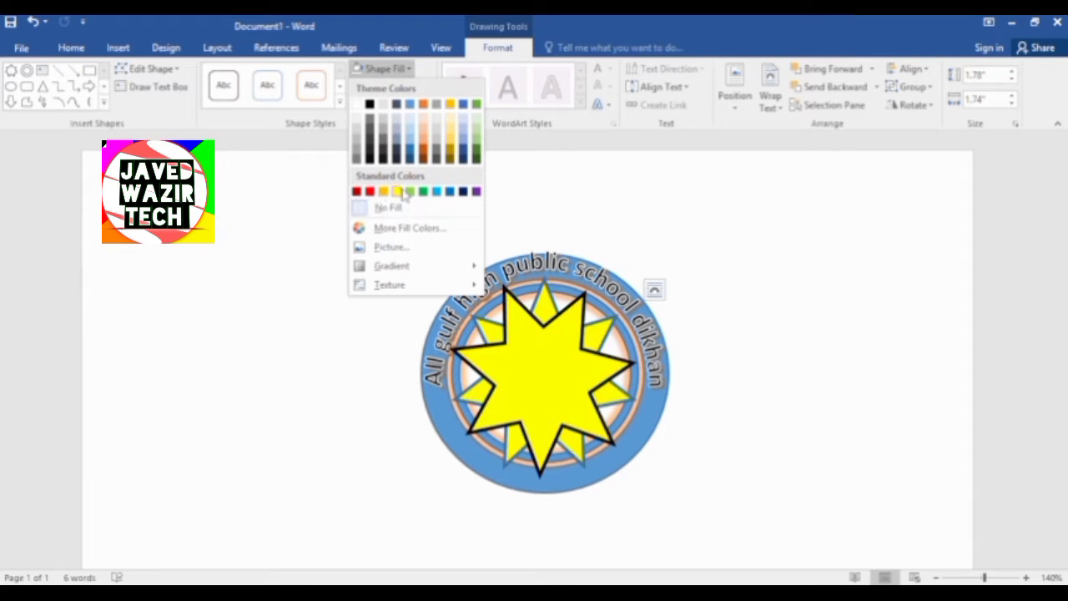
{"action": "left_click", "coordinate": [404, 194]}
{"action": "left_click", "coordinate": [528, 376]}
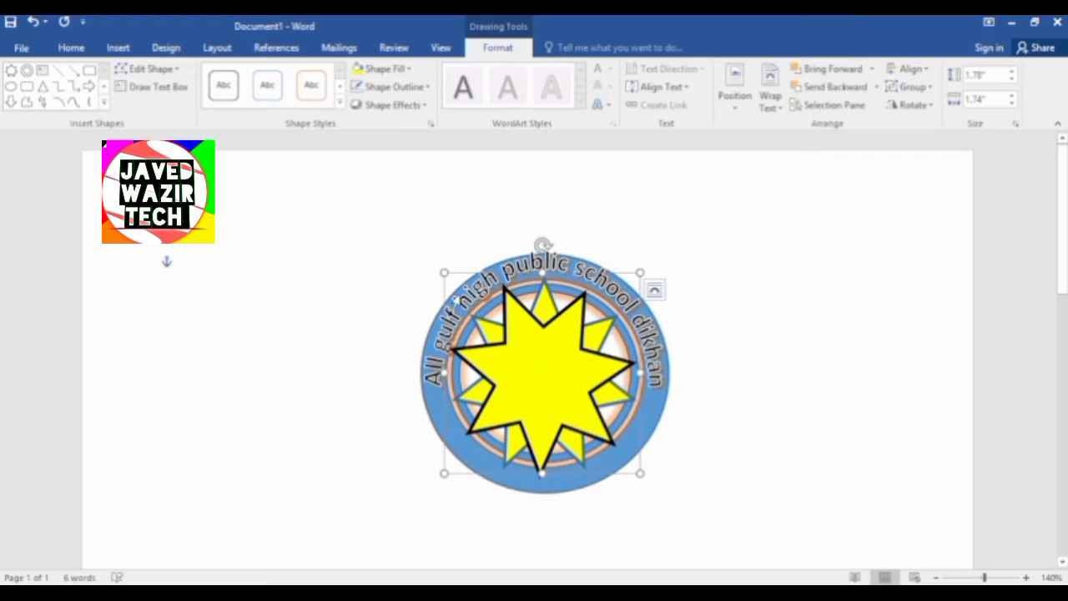
{"action": "left_click_drag", "start_coordinate": [443, 269], "coordinate": [431, 245]}
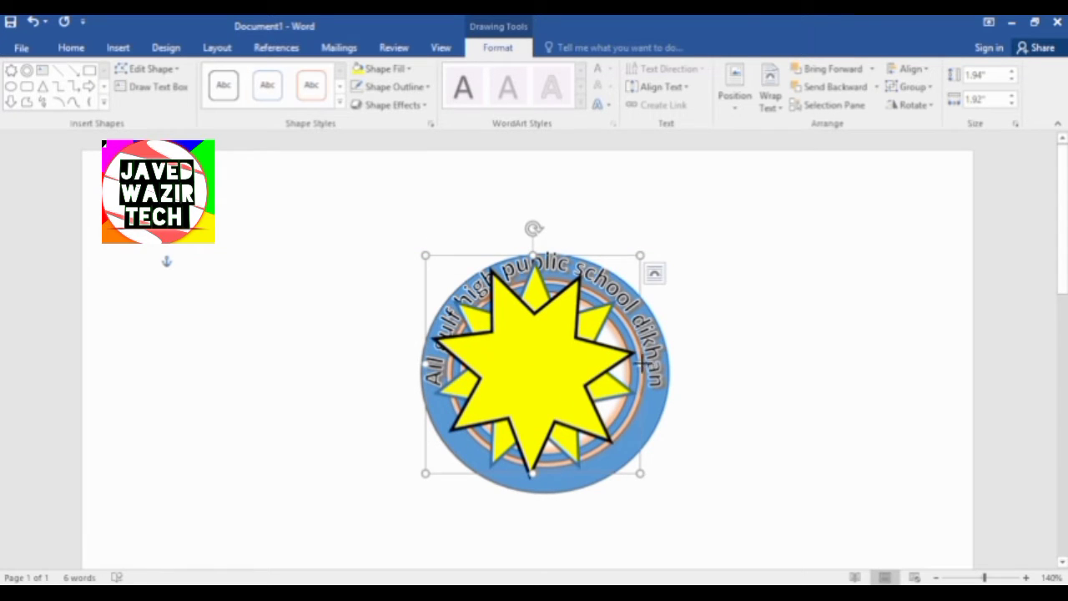
{"action": "left_click_drag", "start_coordinate": [641, 363], "coordinate": [661, 364]}
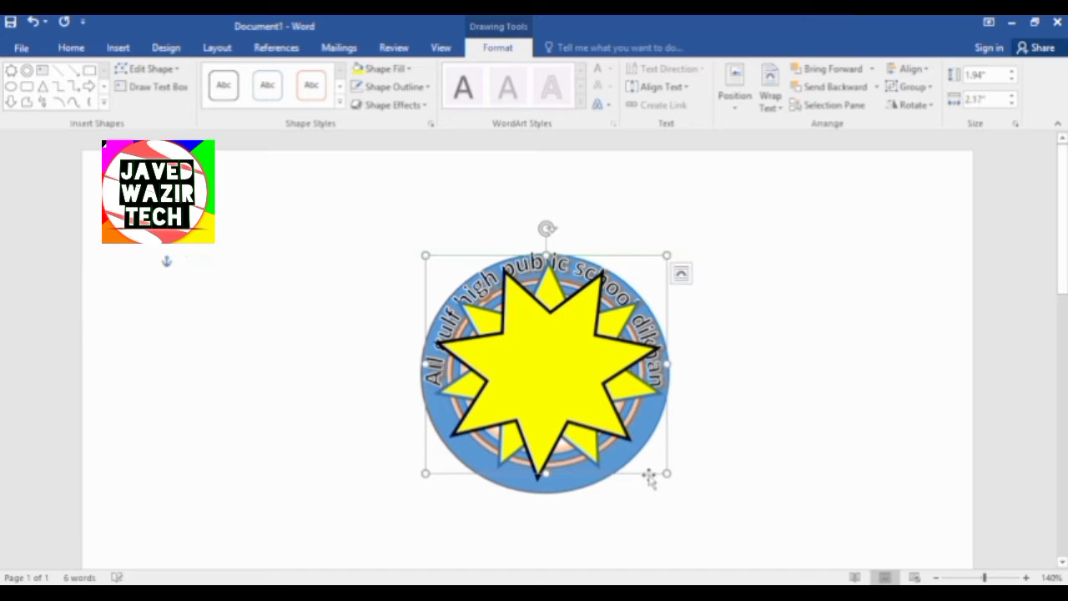
{"action": "left_click_drag", "start_coordinate": [668, 474], "coordinate": [677, 484]}
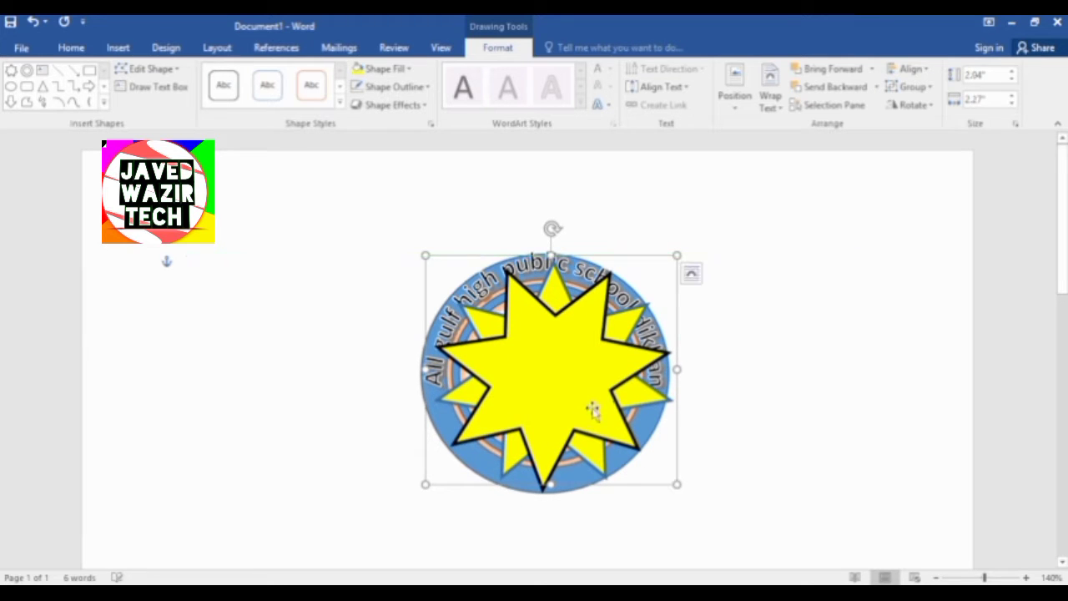
{"action": "left_click_drag", "start_coordinate": [569, 388], "coordinate": [573, 374]}
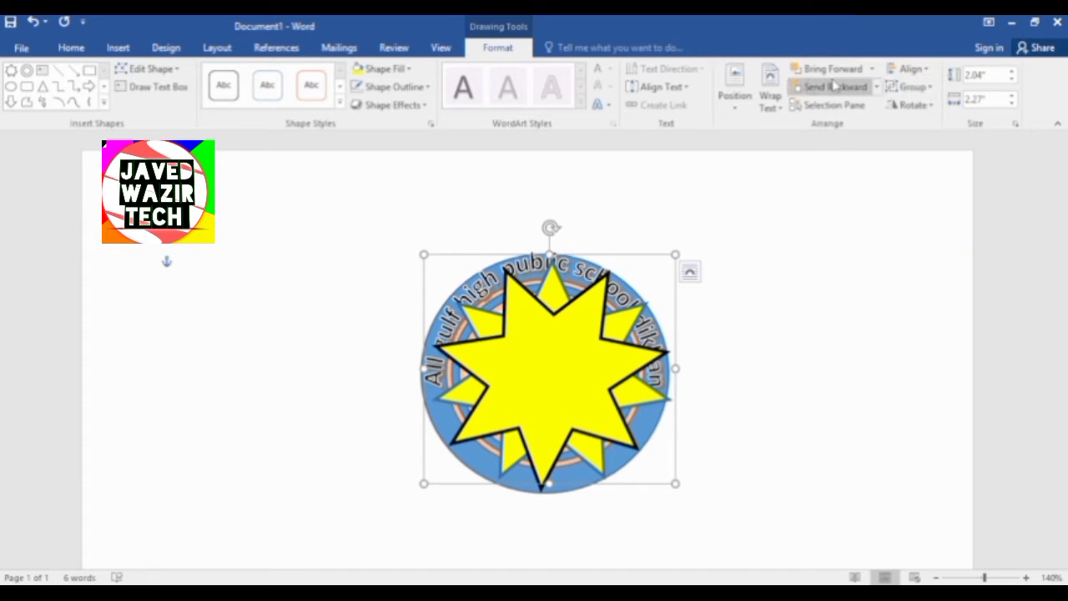
Send the star behind the inner ring and remove its outline.
{"action": "left_click", "coordinate": [835, 86]}
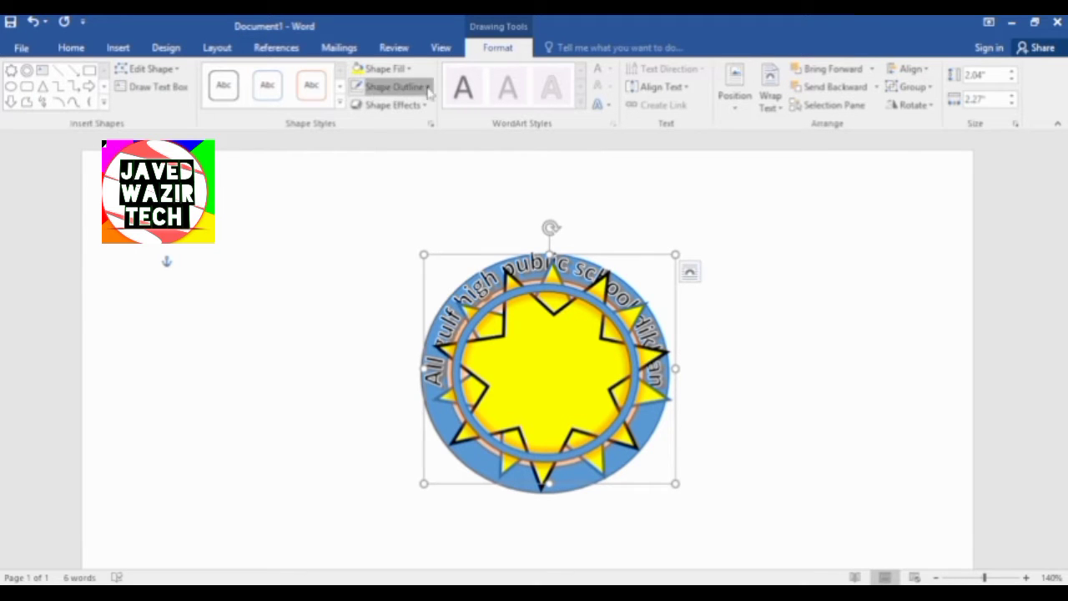
{"action": "left_click", "coordinate": [380, 89]}
{"action": "left_click", "coordinate": [404, 226]}
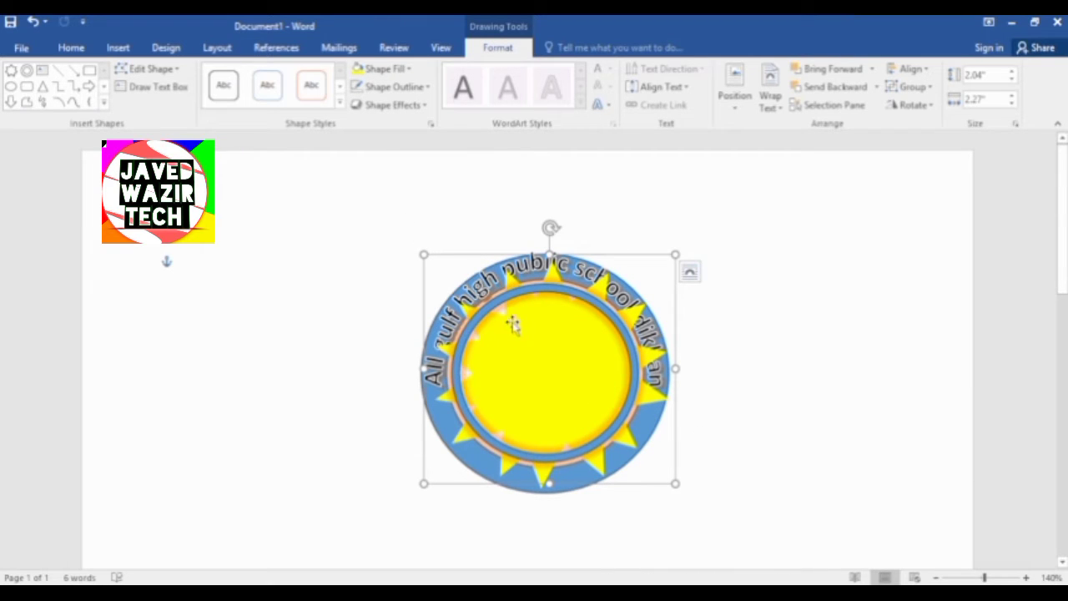
Close the fill and shape effects menus unchanged, then select the ring words 'All gulf high' for editing.
{"action": "left_click", "coordinate": [382, 68]}
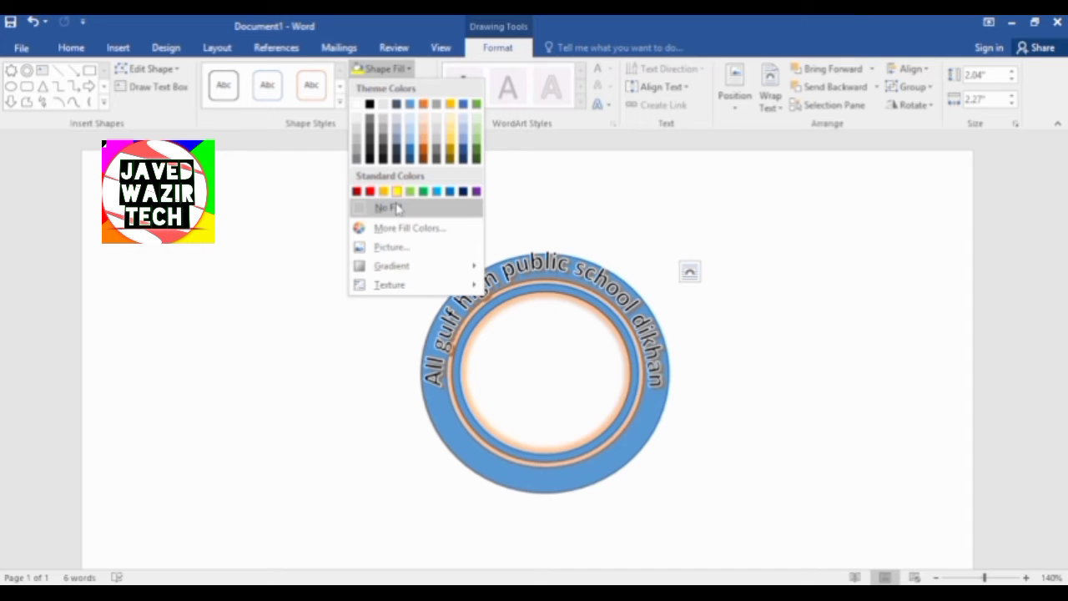
{"action": "mouse_move", "coordinate": [396, 265]}
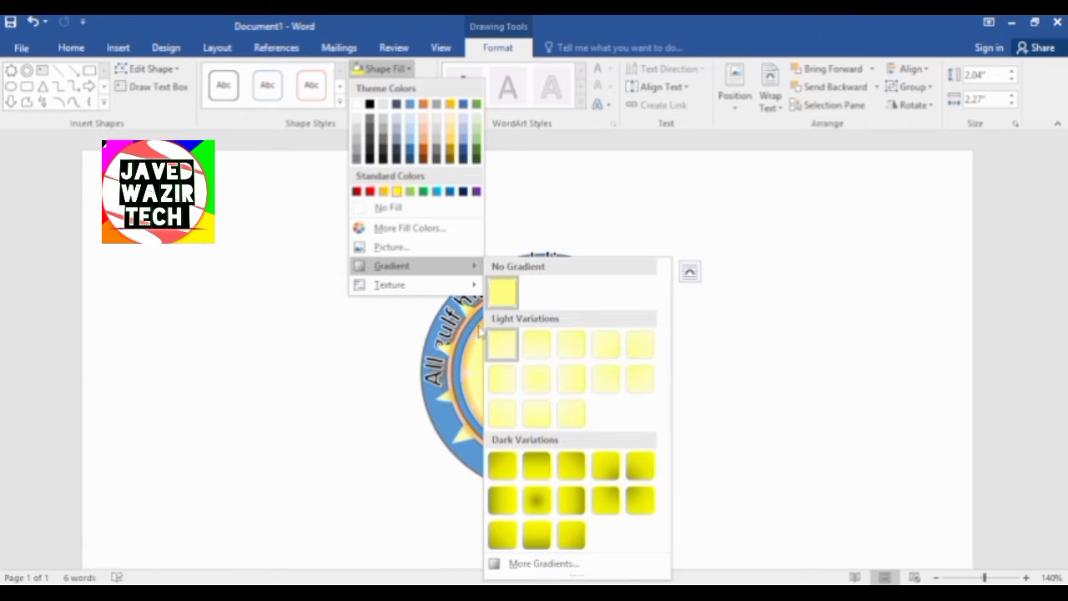
{"action": "mouse_move", "coordinate": [432, 290]}
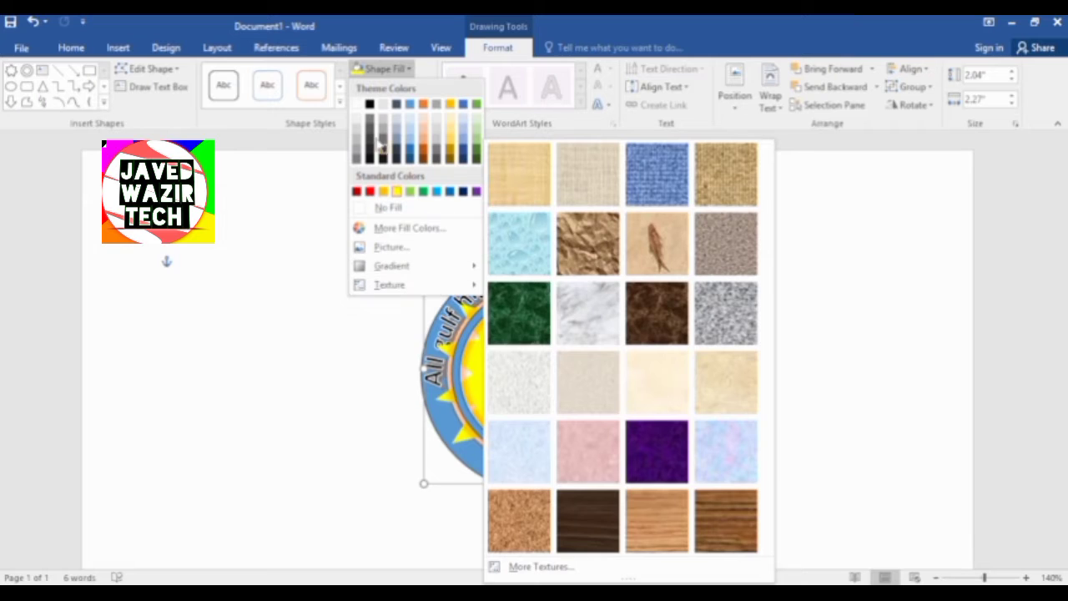
{"action": "left_click", "coordinate": [287, 198]}
{"action": "left_click", "coordinate": [424, 105]}
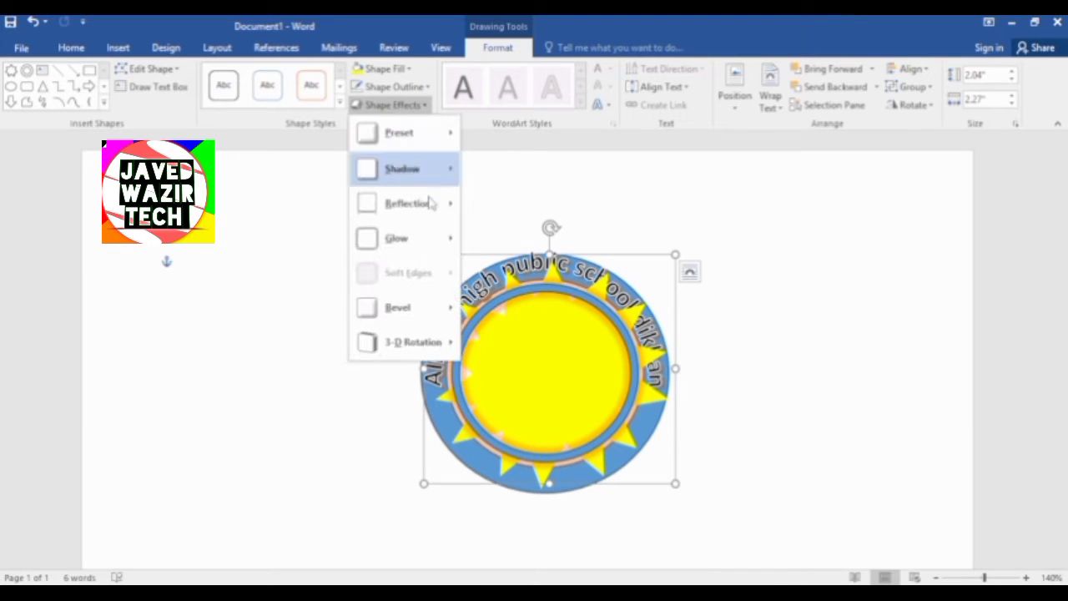
{"action": "mouse_move", "coordinate": [442, 346]}
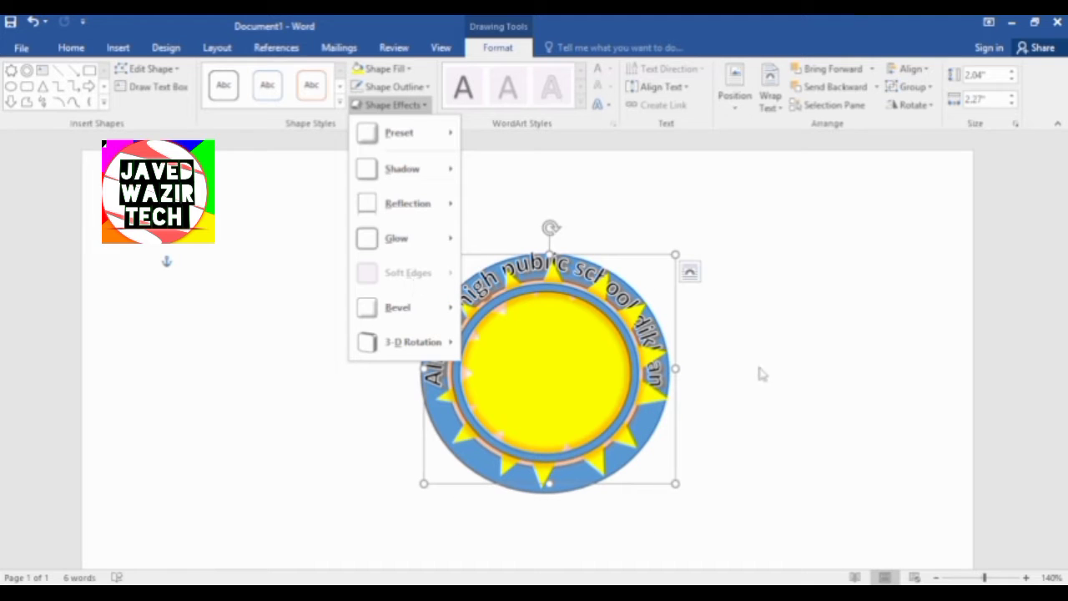
{"action": "left_click", "coordinate": [498, 338]}
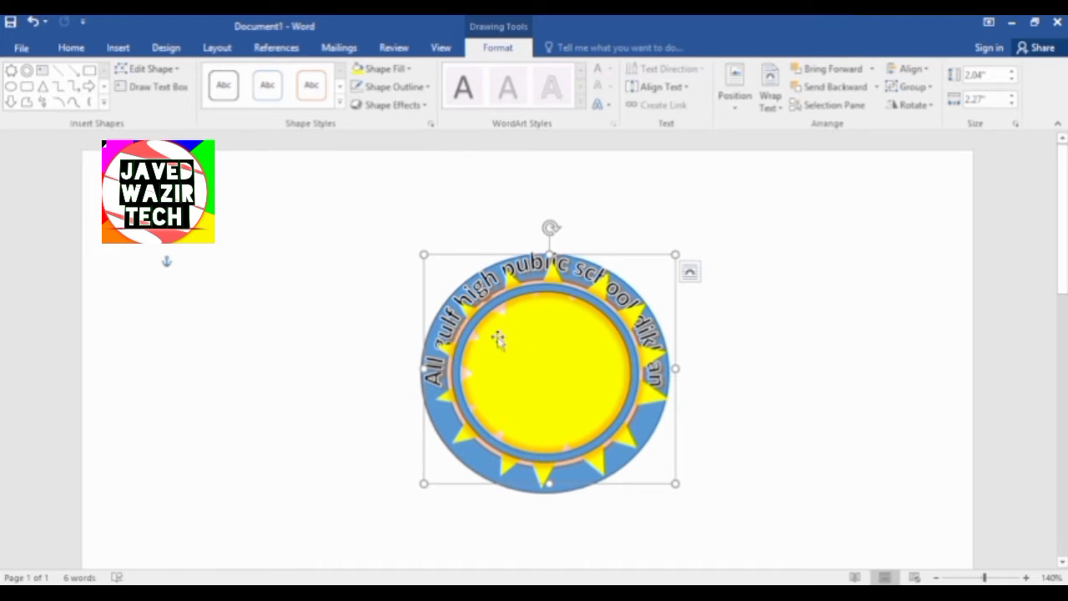
{"action": "left_click", "coordinate": [385, 227]}
{"action": "left_click", "coordinate": [504, 275]}
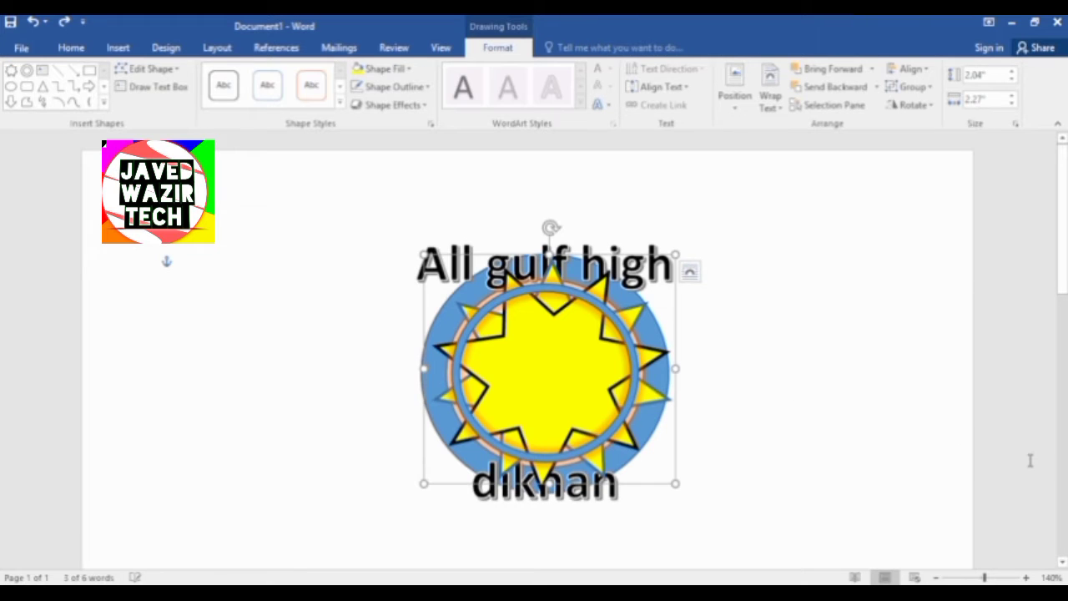
Undo the stray outline change and re-curve 'All gulf high' along a circular Follow Path transform.
{"action": "key", "text": "Escape"}
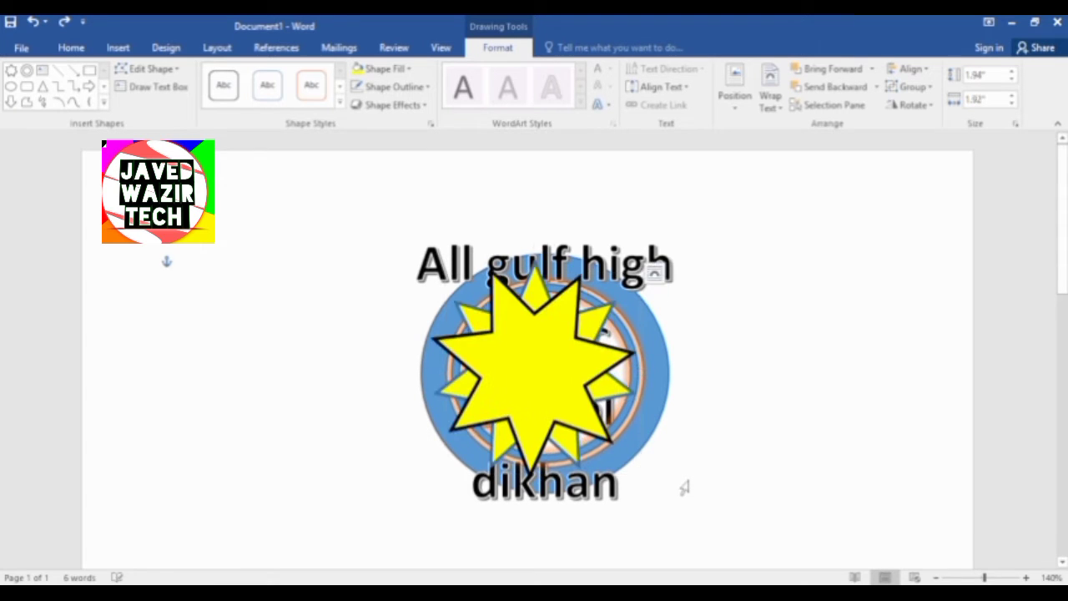
{"action": "key", "text": "ctrl+y"}
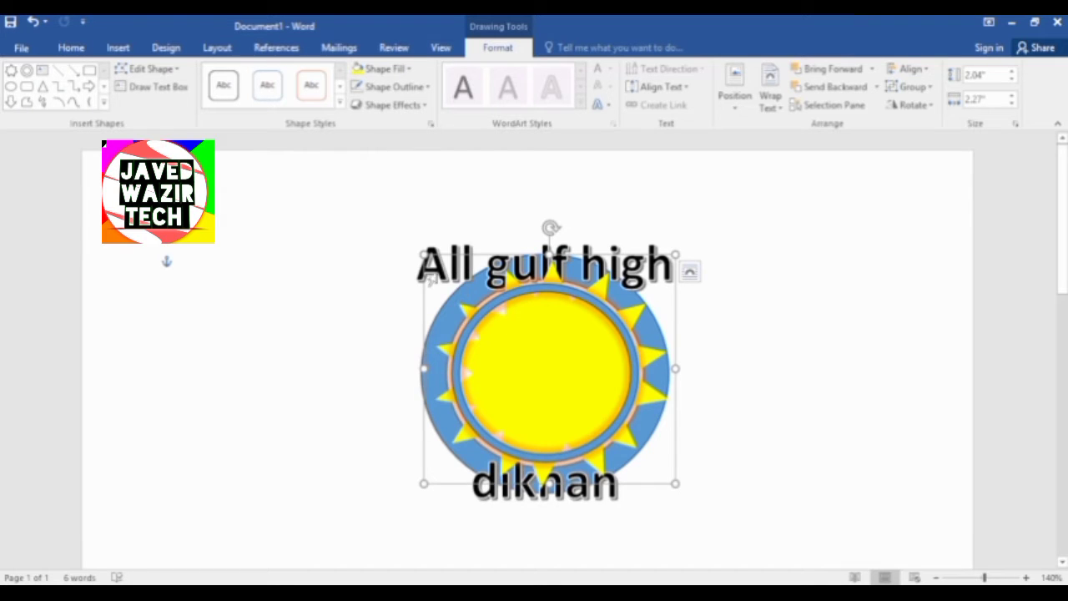
{"action": "left_click", "coordinate": [367, 328]}
{"action": "triple_click", "coordinate": [458, 275]}
{"action": "left_click", "coordinate": [497, 48]}
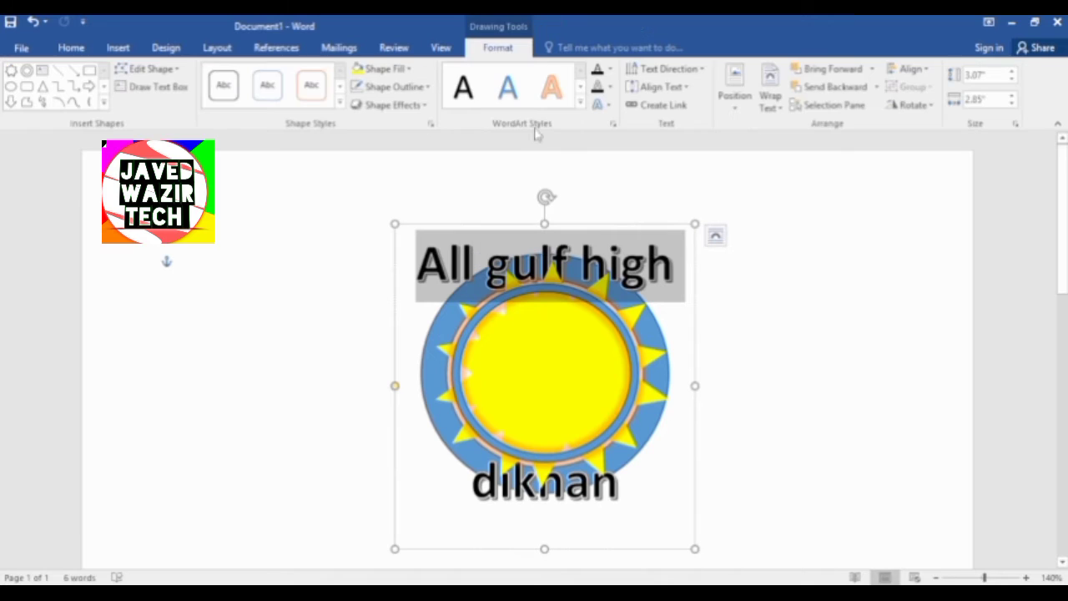
{"action": "left_click", "coordinate": [597, 104]}
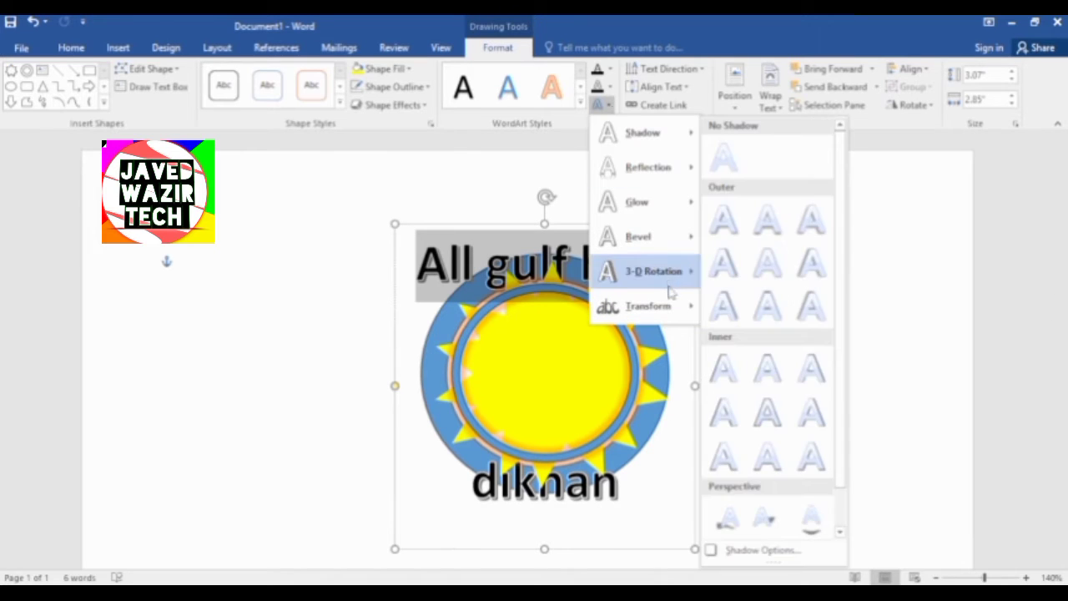
{"action": "mouse_move", "coordinate": [648, 306]}
{"action": "left_click", "coordinate": [761, 280]}
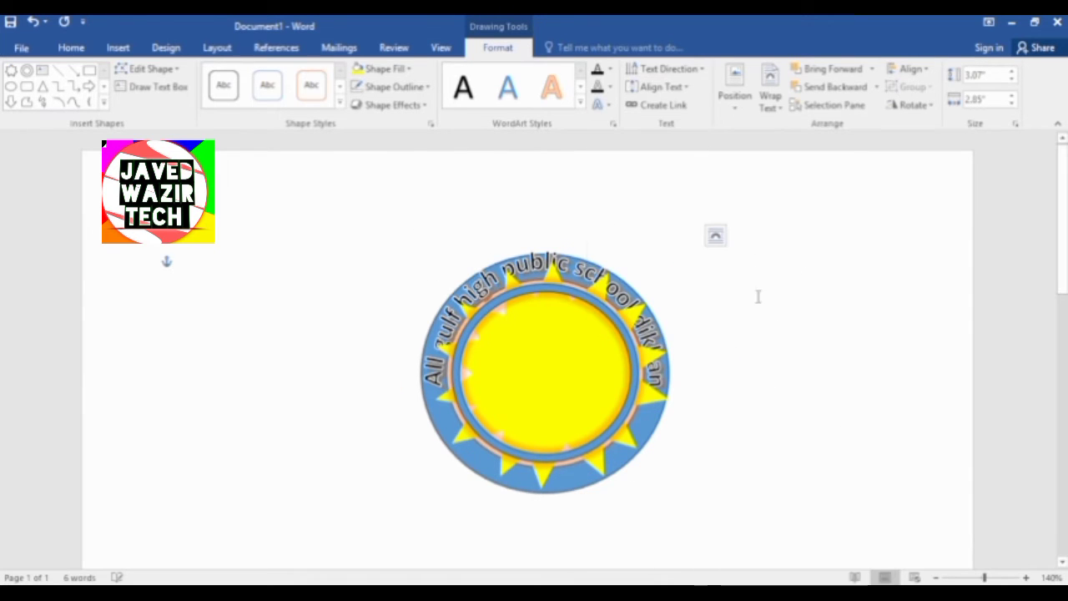
{"action": "key", "text": "Escape"}
{"action": "left_click", "coordinate": [840, 500]}
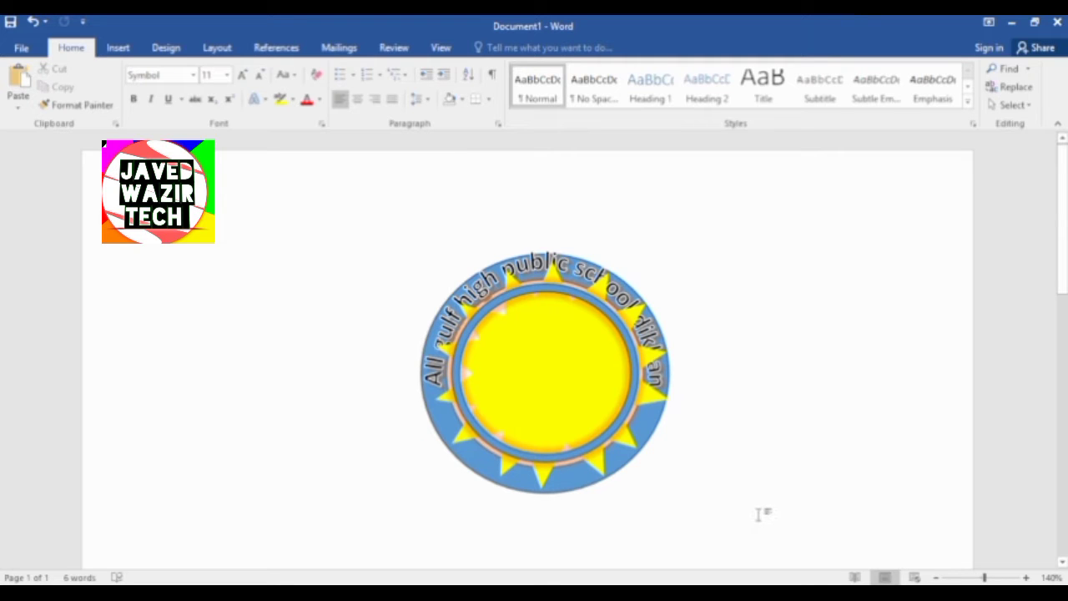
Open the full fill settings for the logo's centre and fill it blue.
{"action": "left_click", "coordinate": [564, 331]}
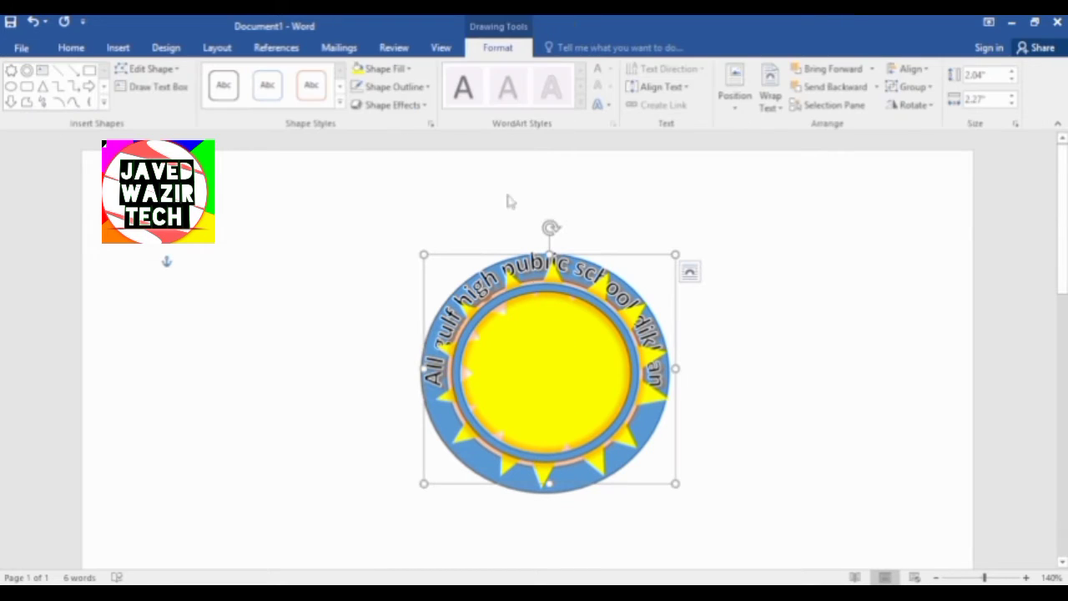
{"action": "left_click", "coordinate": [407, 69]}
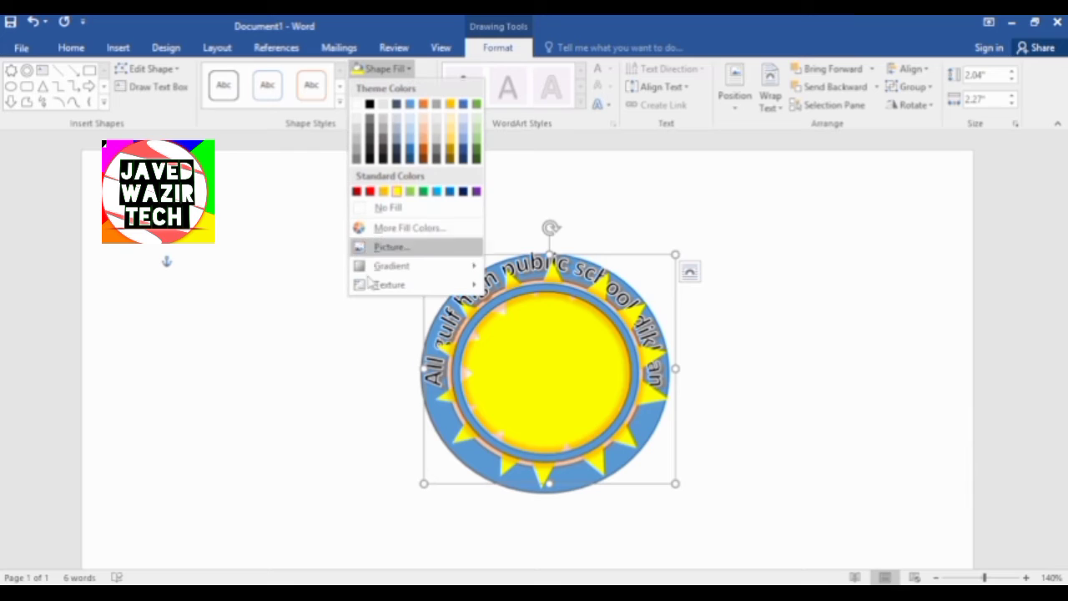
{"action": "mouse_move", "coordinate": [377, 285]}
{"action": "mouse_move", "coordinate": [399, 265]}
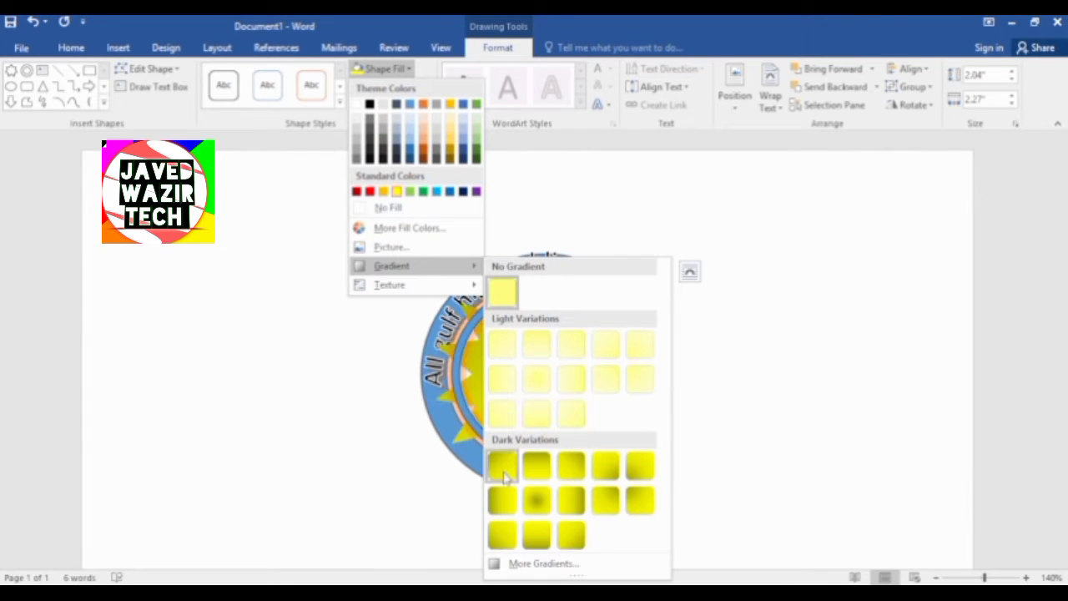
{"action": "left_click", "coordinate": [528, 564]}
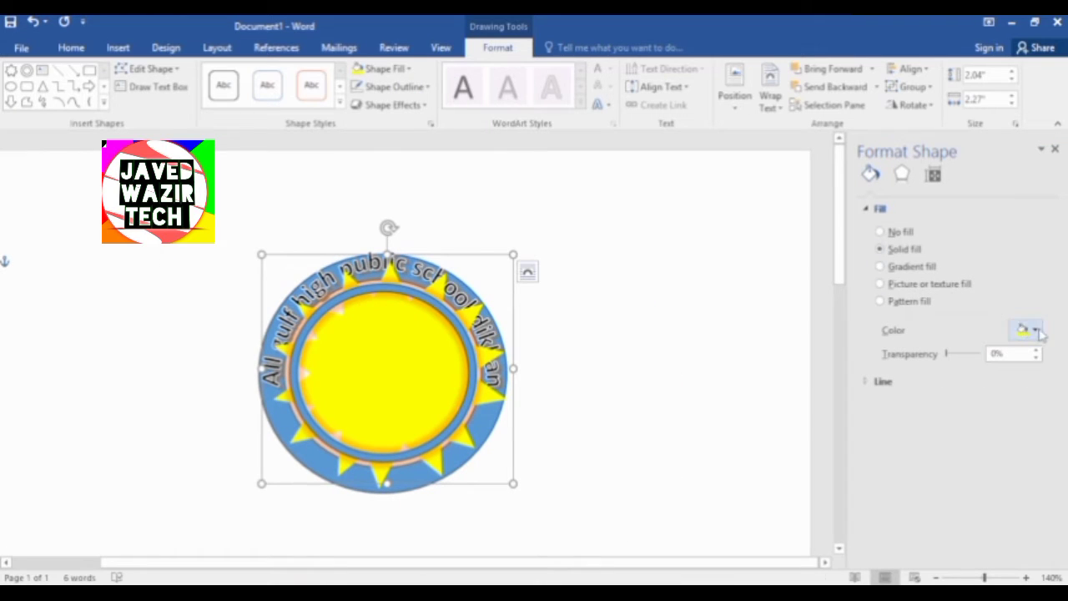
{"action": "left_click", "coordinate": [1028, 329]}
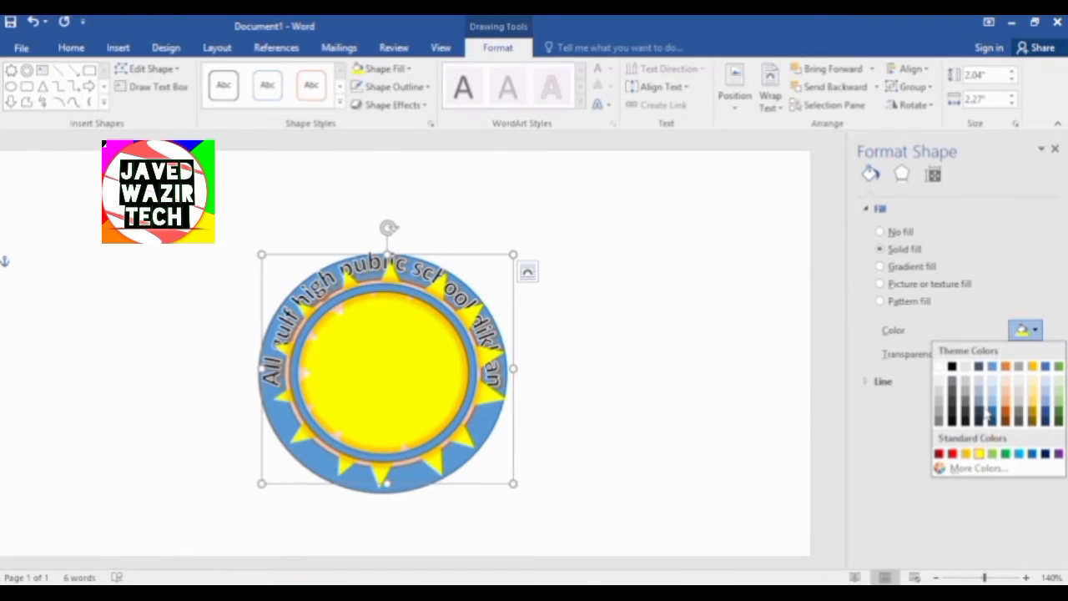
{"action": "left_click", "coordinate": [1033, 455]}
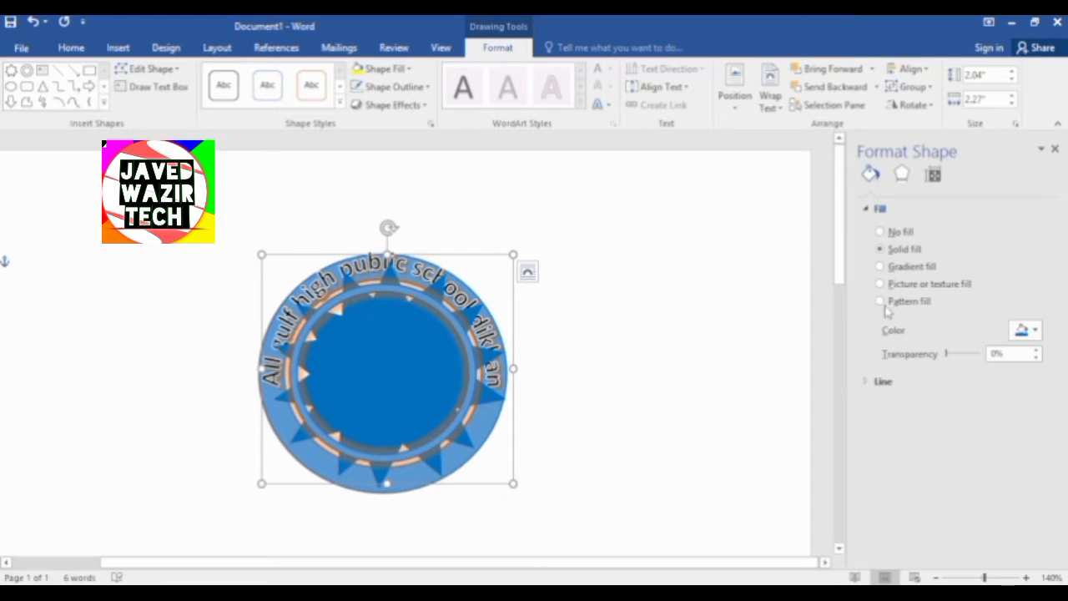
Try a dark blue Narrow vertical pattern, then switch to Picture or texture fill.
{"action": "left_click", "coordinate": [885, 304]}
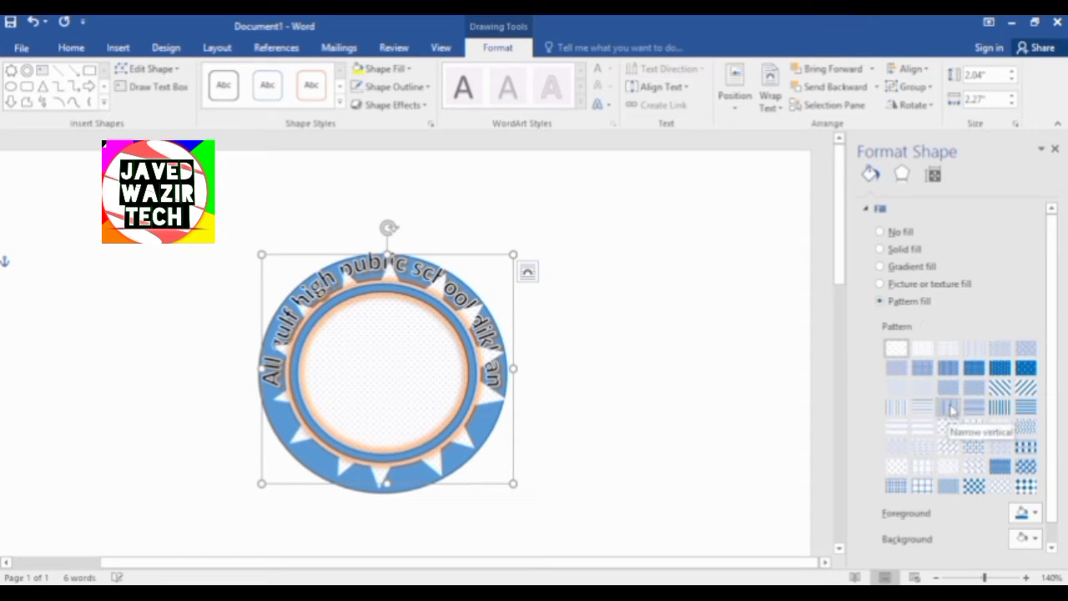
{"action": "left_click", "coordinate": [949, 407]}
{"action": "left_click", "coordinate": [972, 371]}
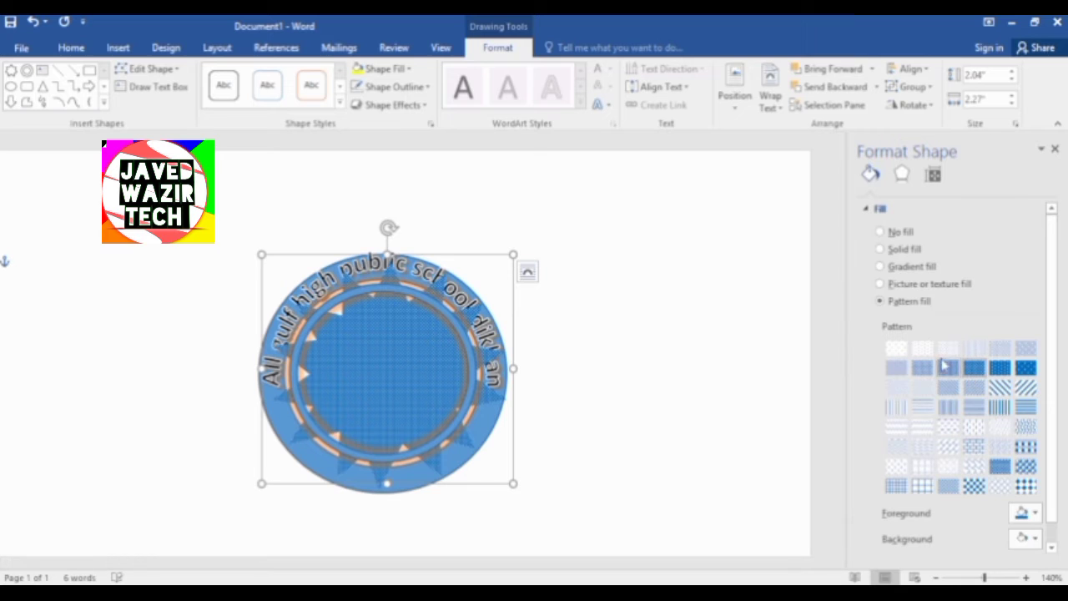
{"action": "left_click", "coordinate": [881, 284]}
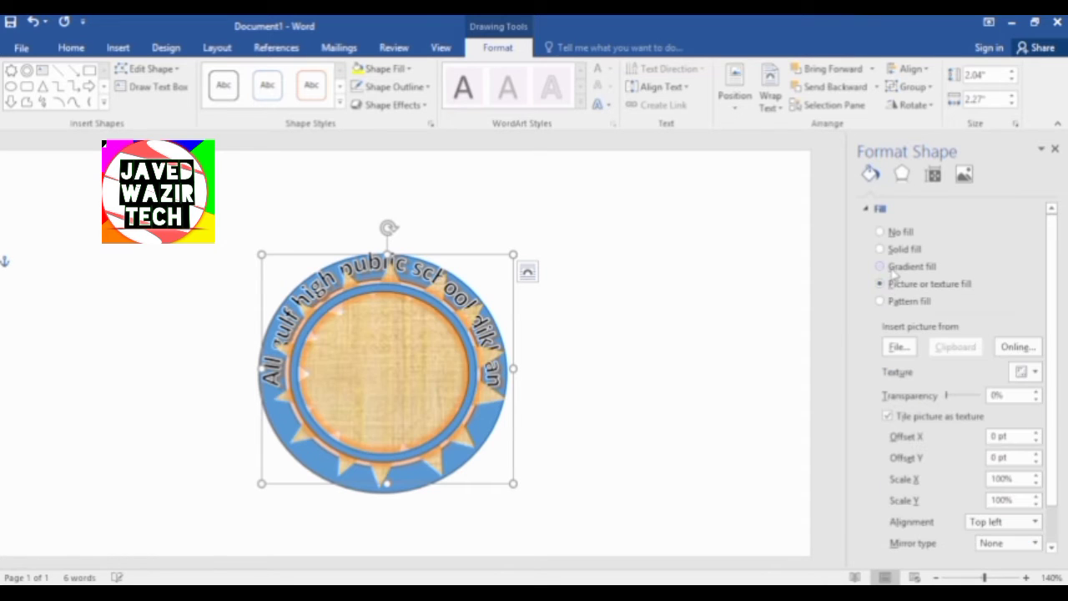
Try a 135° diagonal gradient, then texture fill, closing the online pictures window unused.
{"action": "left_click", "coordinate": [893, 266]}
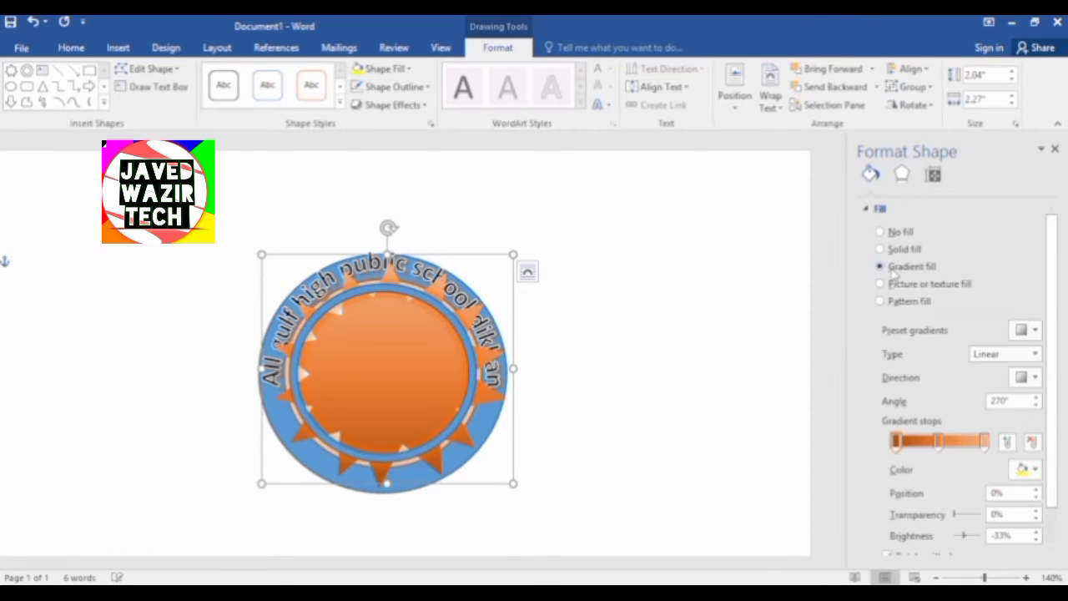
{"action": "left_click", "coordinate": [1025, 378]}
{"action": "left_click", "coordinate": [979, 409]}
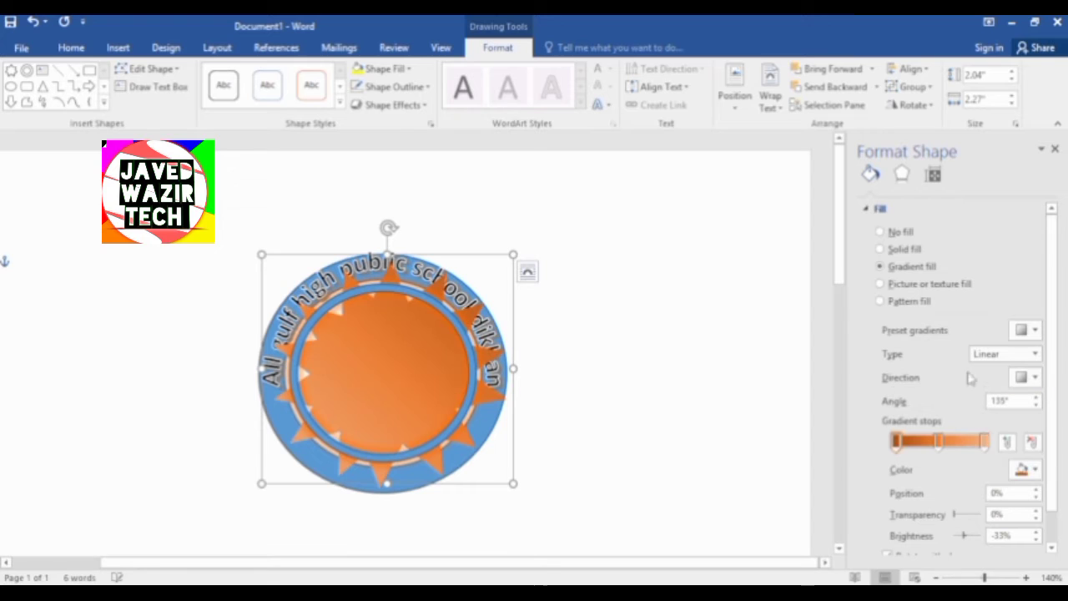
{"action": "left_click", "coordinate": [881, 284]}
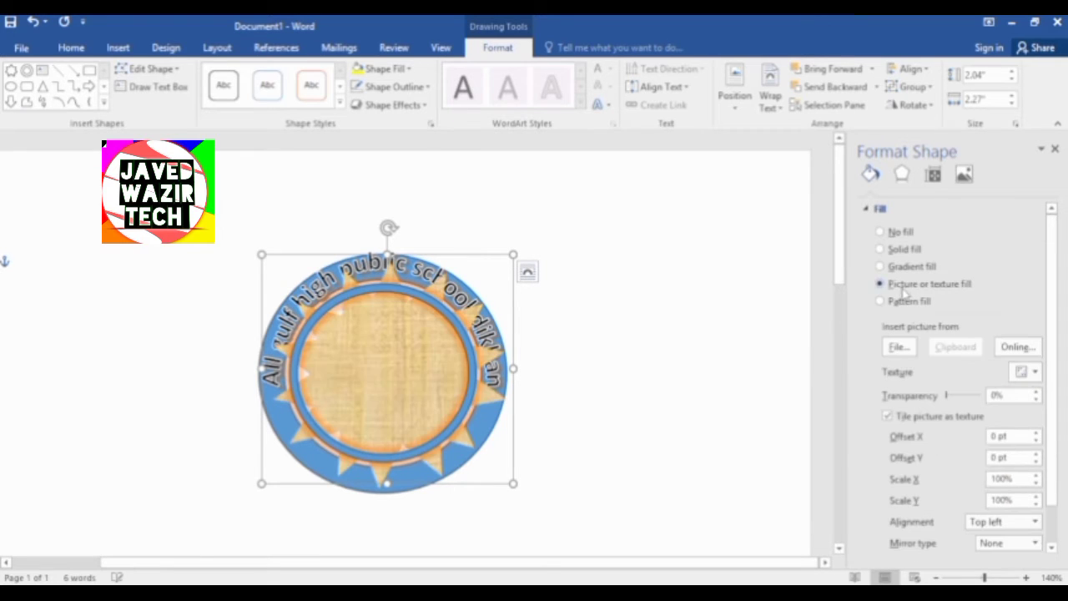
{"action": "left_click", "coordinate": [1018, 346]}
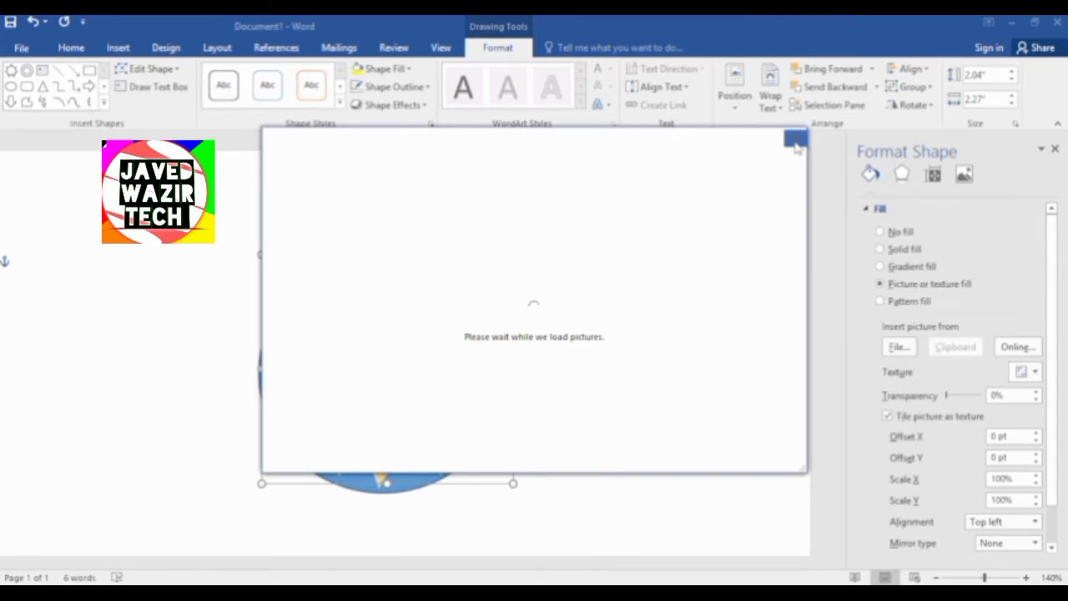
{"action": "left_click", "coordinate": [794, 138]}
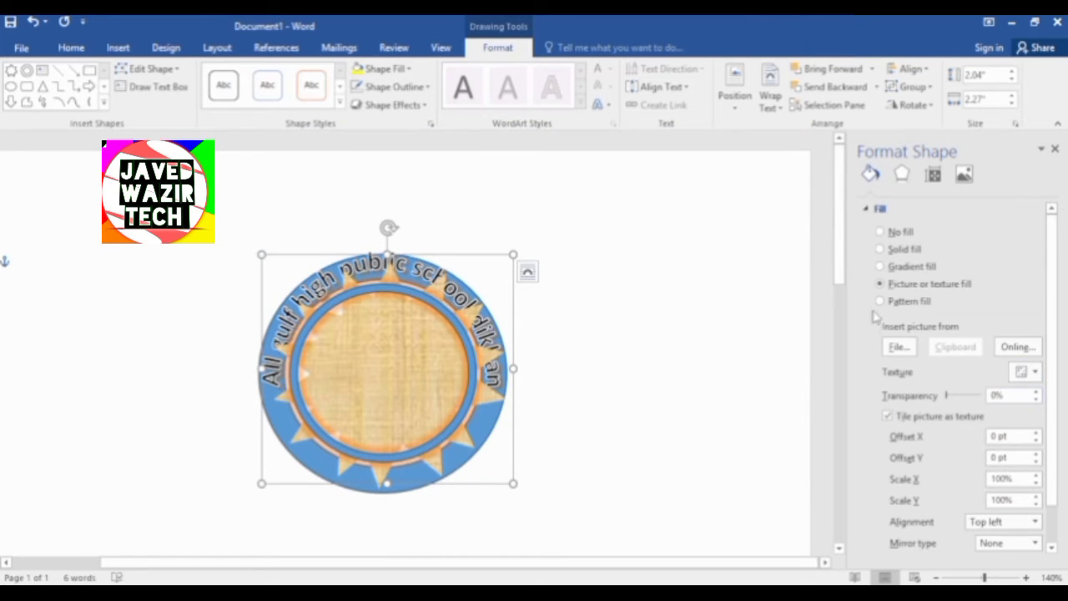
Skip the gradient presets, set a solid blue fill, and open the More Colors custom picker.
{"action": "left_click", "coordinate": [881, 268]}
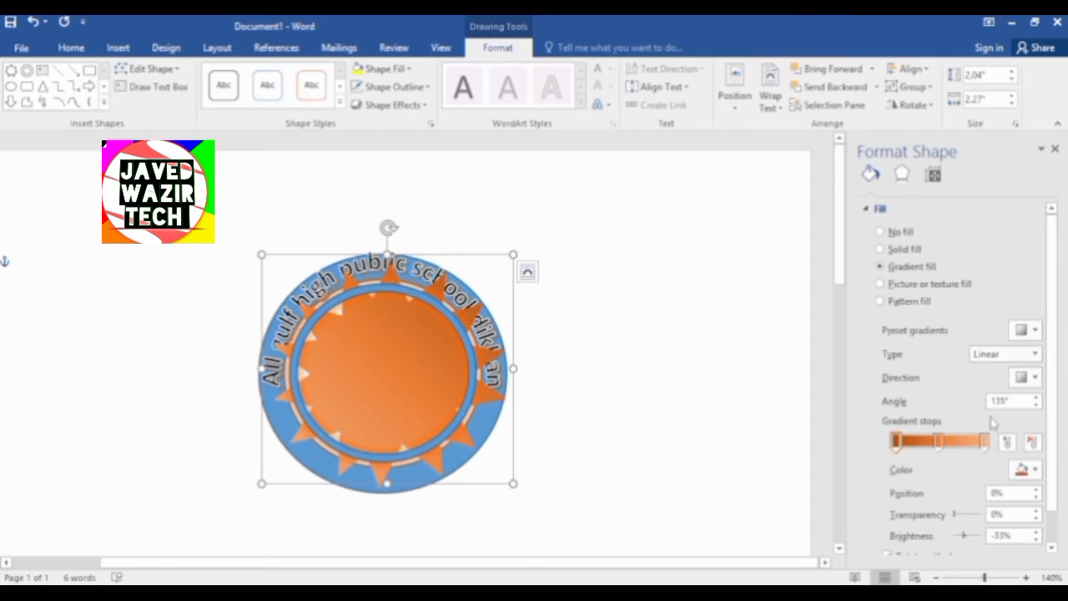
{"action": "left_click", "coordinate": [1029, 378]}
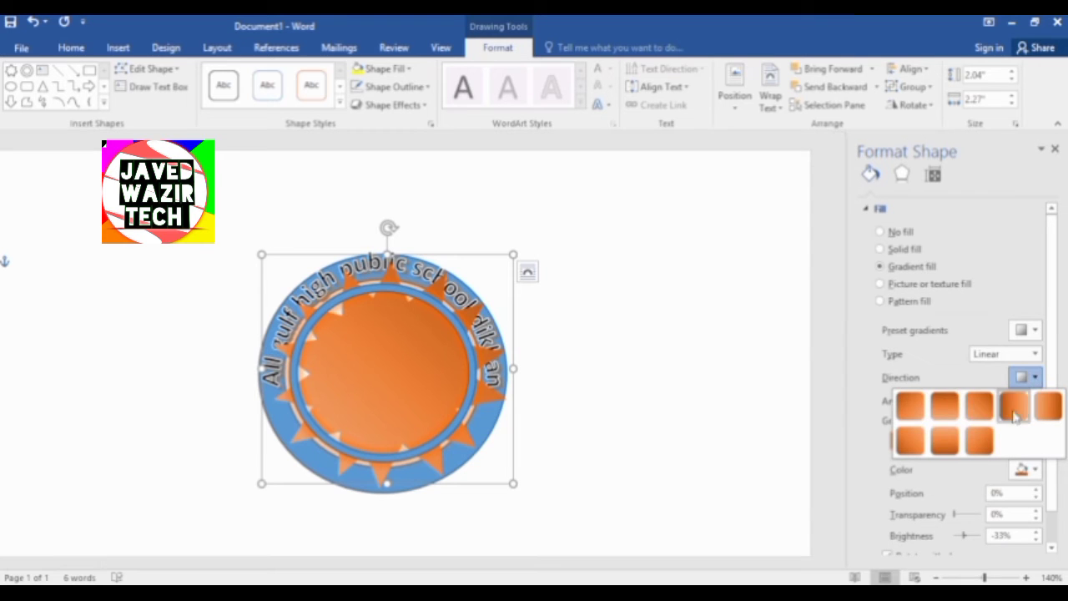
{"action": "left_click", "coordinate": [1035, 332]}
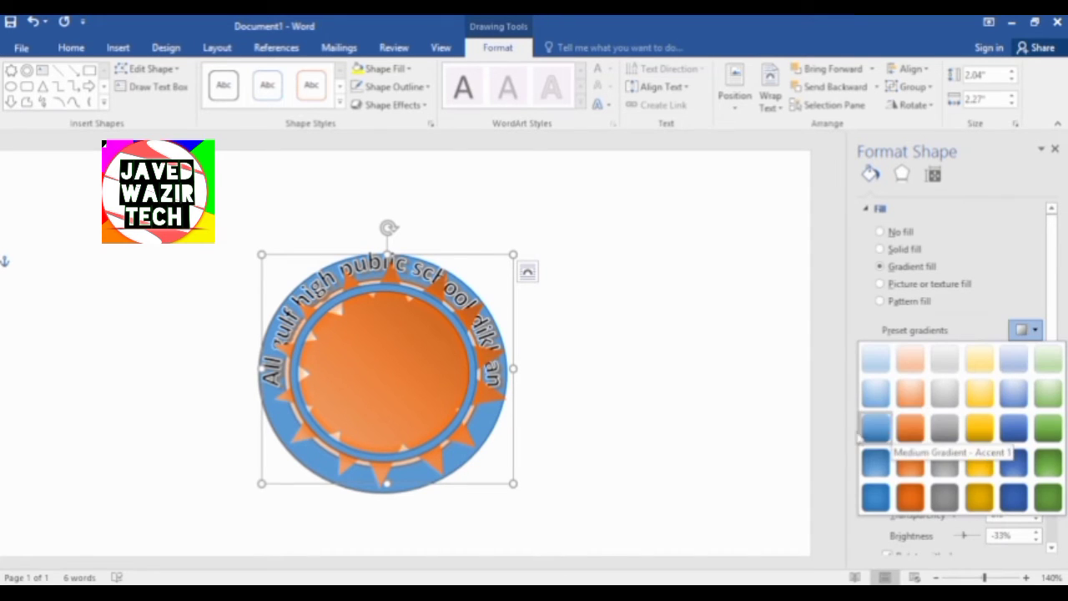
{"action": "key", "text": "Escape"}
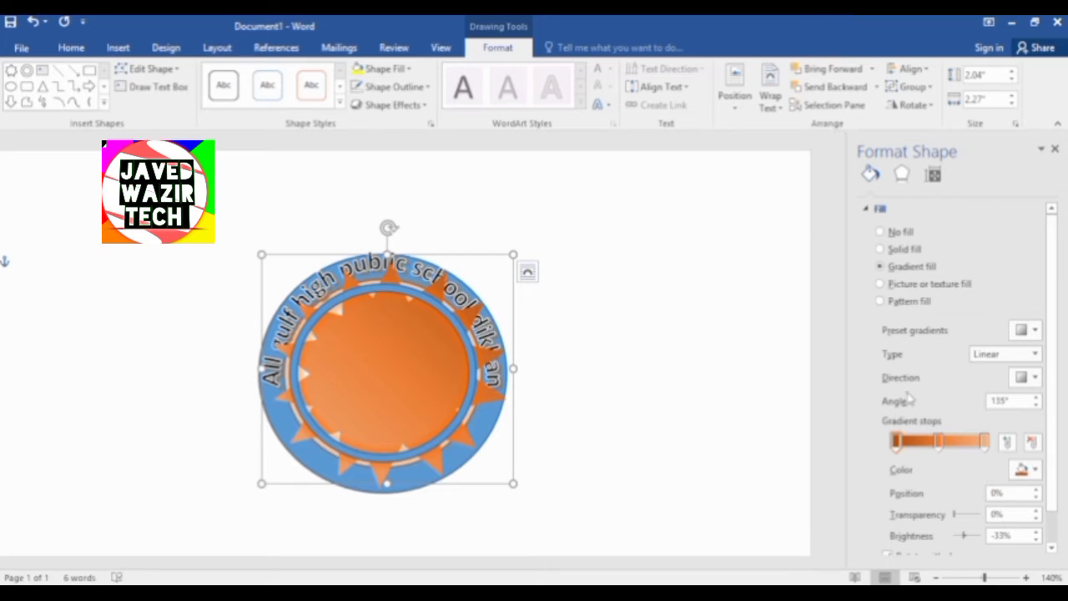
{"action": "left_click", "coordinate": [899, 249]}
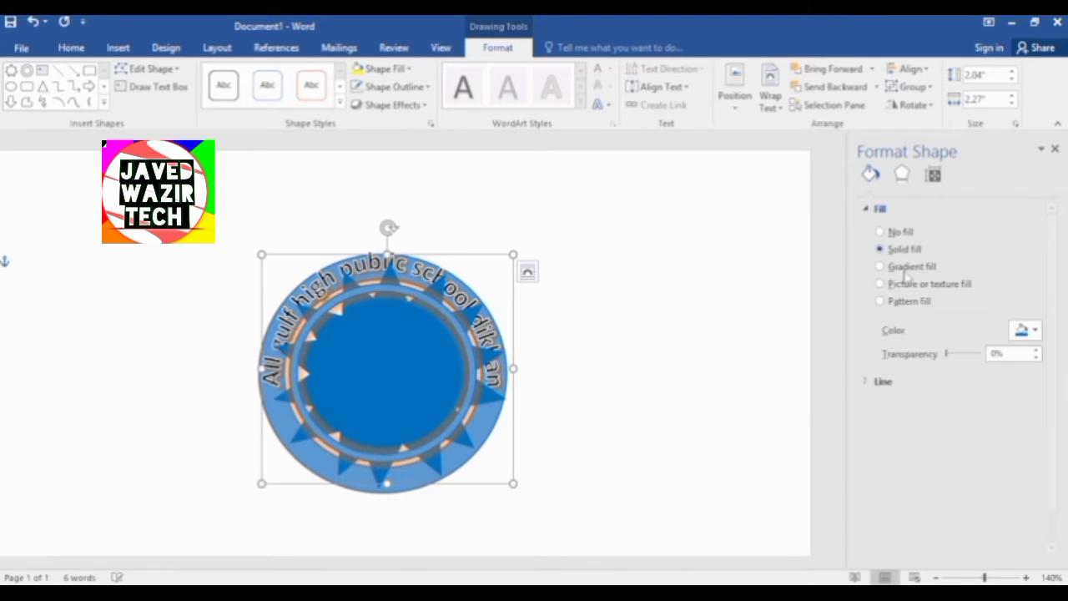
{"action": "left_click", "coordinate": [1037, 331]}
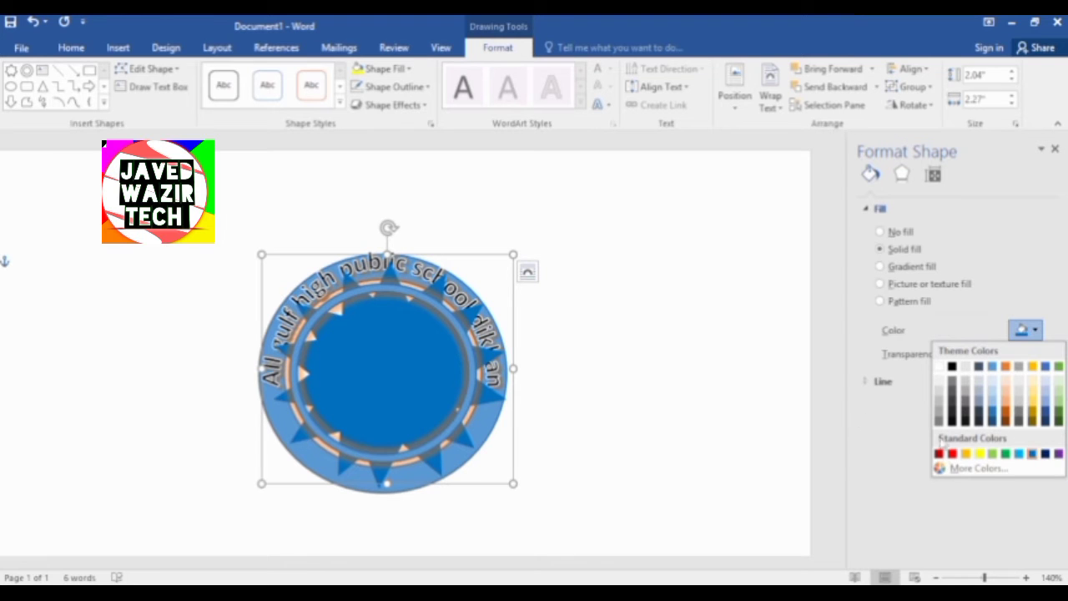
{"action": "left_click", "coordinate": [956, 469]}
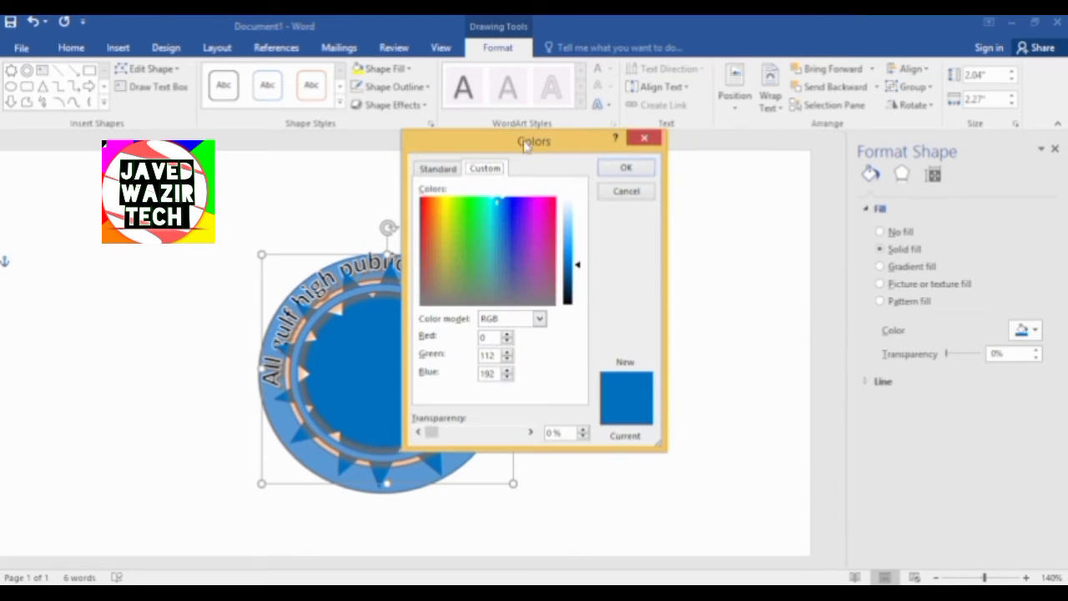
Pick green in the Colors dialog, reapply a solid fill, and set transparency to 57%.
{"action": "left_click_drag", "start_coordinate": [526, 144], "coordinate": [756, 189]}
{"action": "left_click", "coordinate": [763, 288]}
{"action": "left_click", "coordinate": [731, 285]}
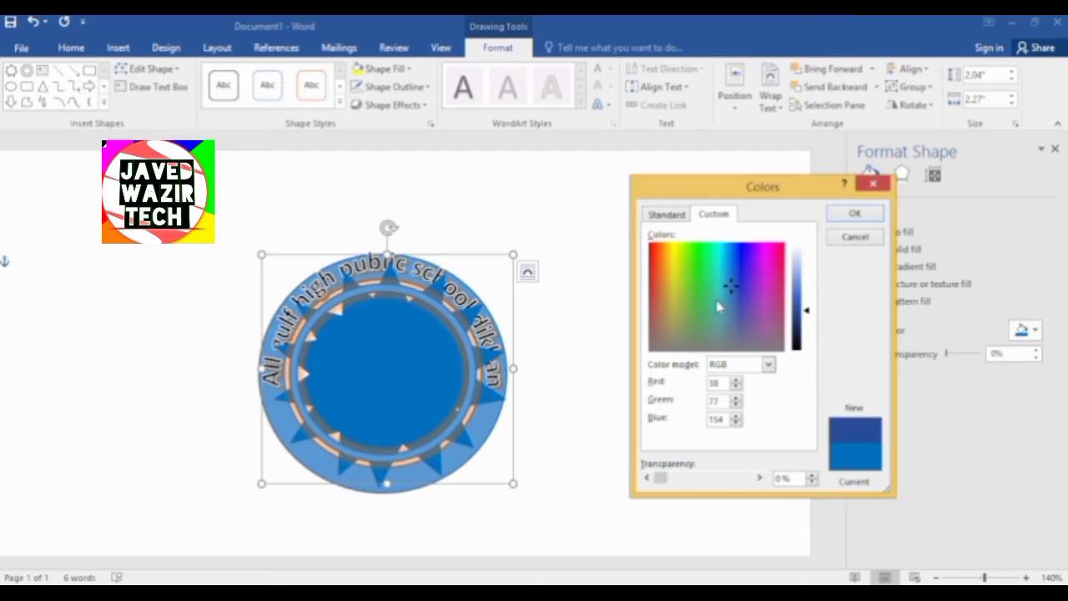
{"action": "left_click", "coordinate": [693, 262]}
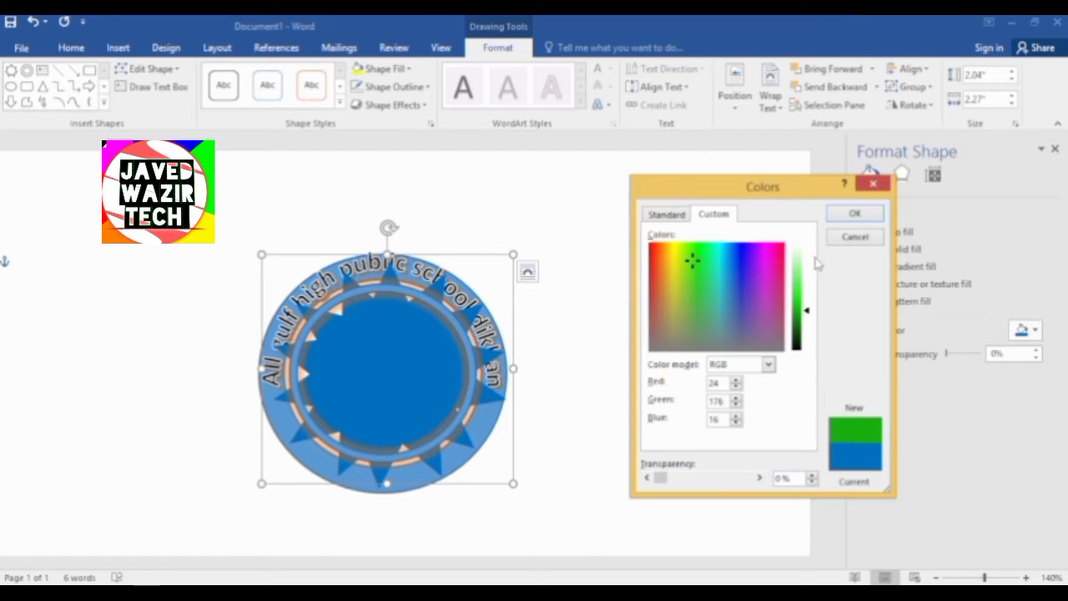
{"action": "left_click", "coordinate": [855, 214]}
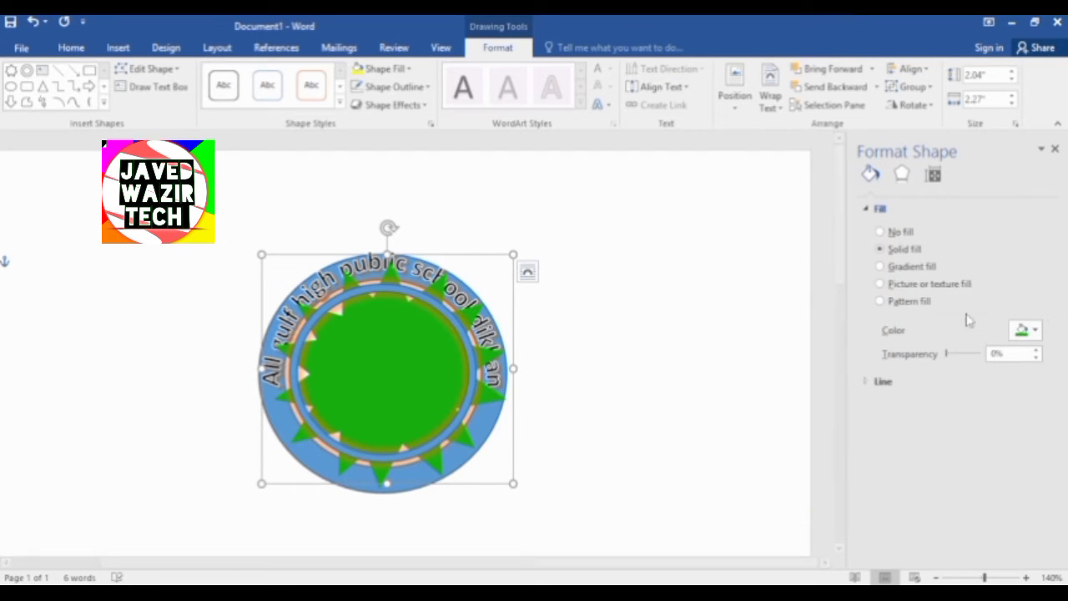
{"action": "left_click", "coordinate": [899, 232]}
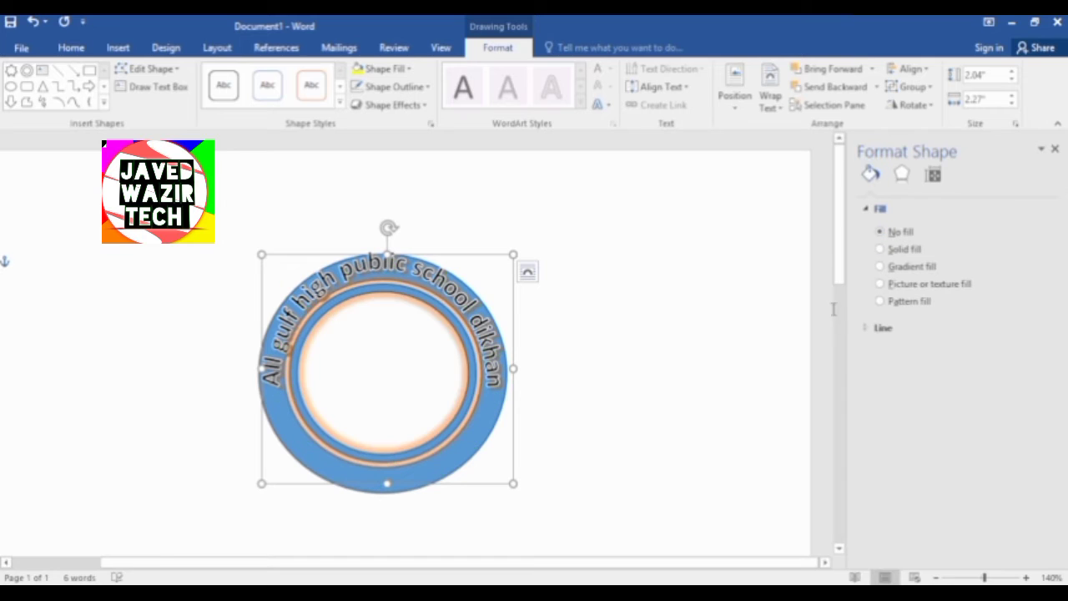
{"action": "left_click", "coordinate": [898, 249]}
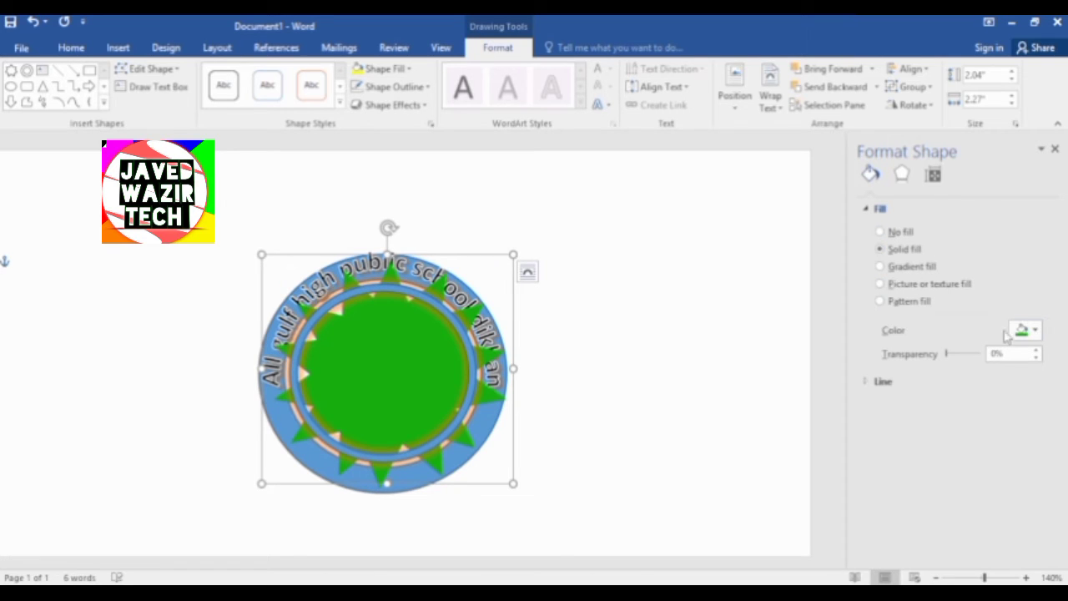
{"action": "left_click_drag", "start_coordinate": [949, 354], "coordinate": [967, 361]}
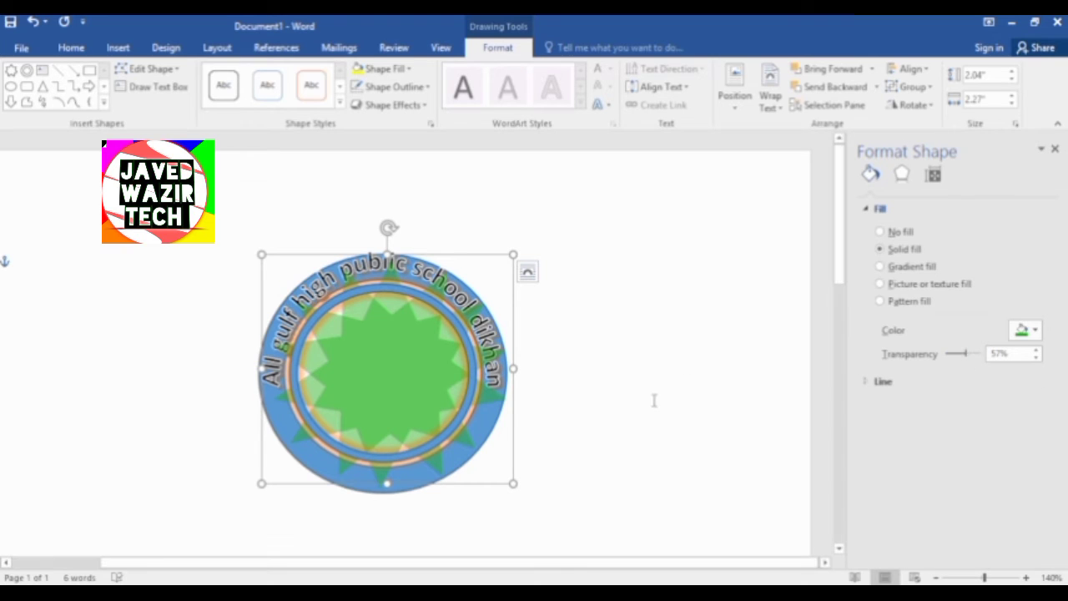
{"action": "left_click", "coordinate": [751, 354]}
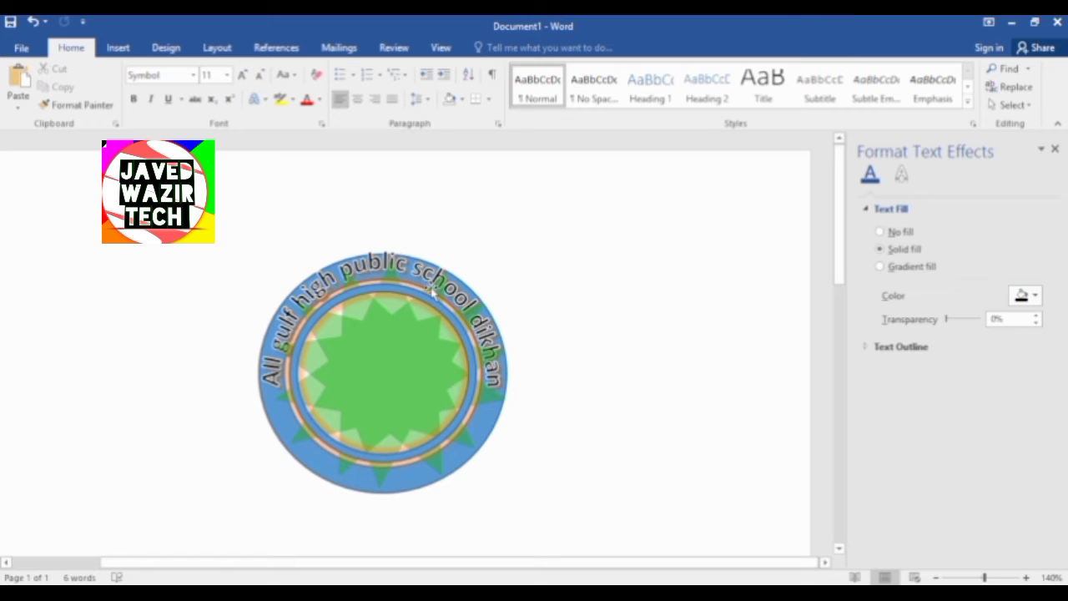
{"action": "left_click", "coordinate": [389, 334]}
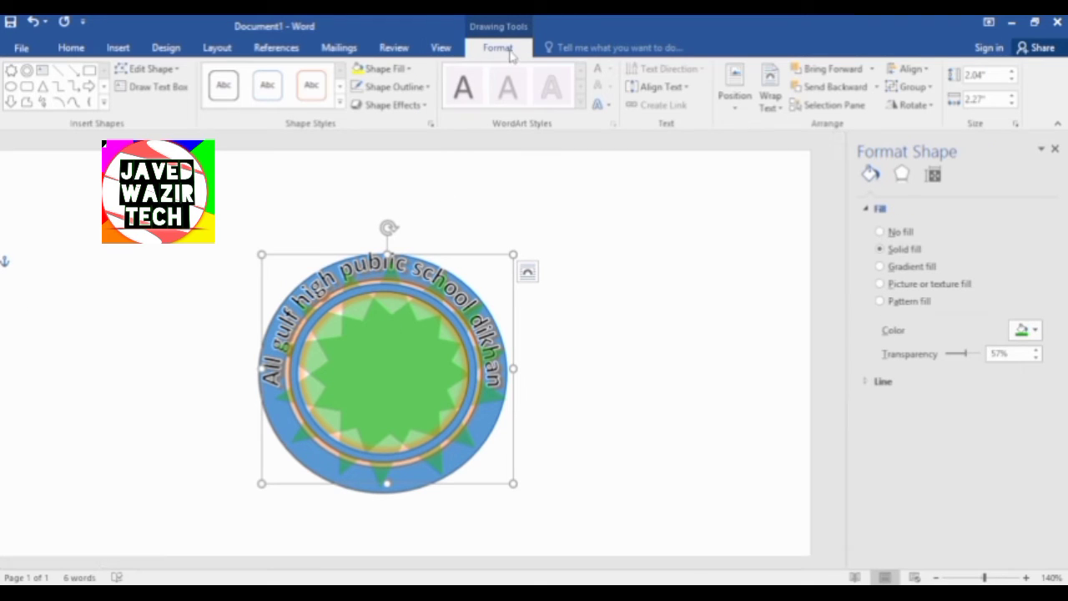
{"action": "left_click", "coordinate": [392, 87]}
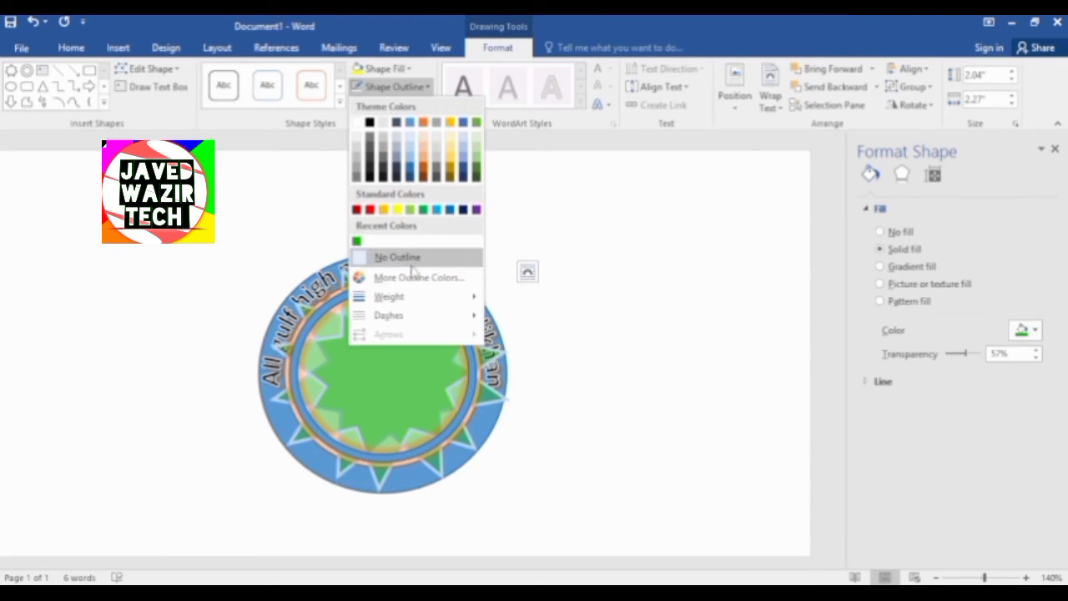
{"action": "mouse_move", "coordinate": [433, 299]}
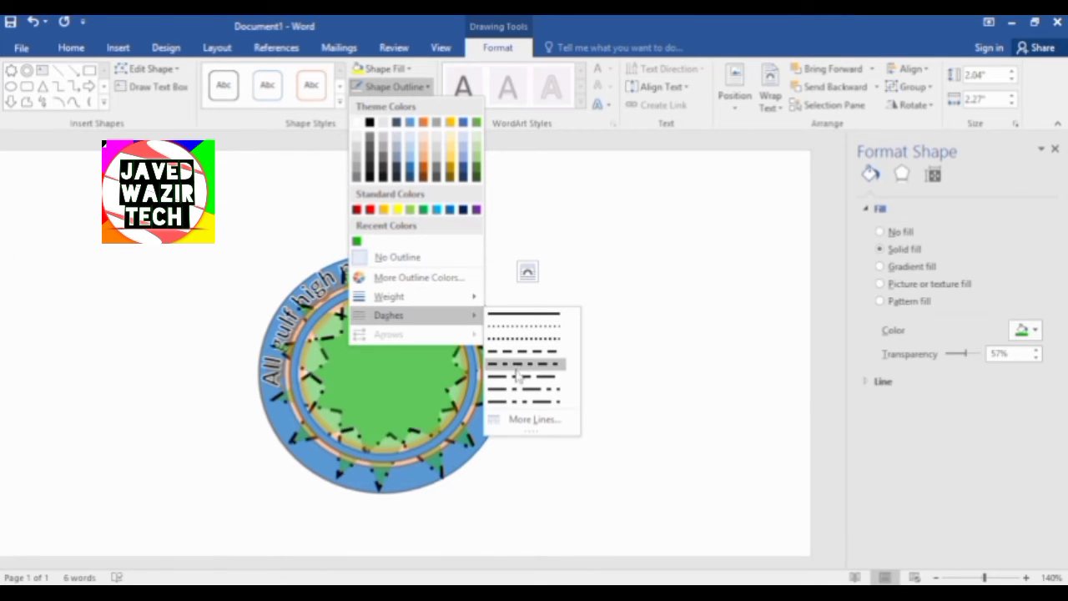
{"action": "left_click", "coordinate": [532, 419]}
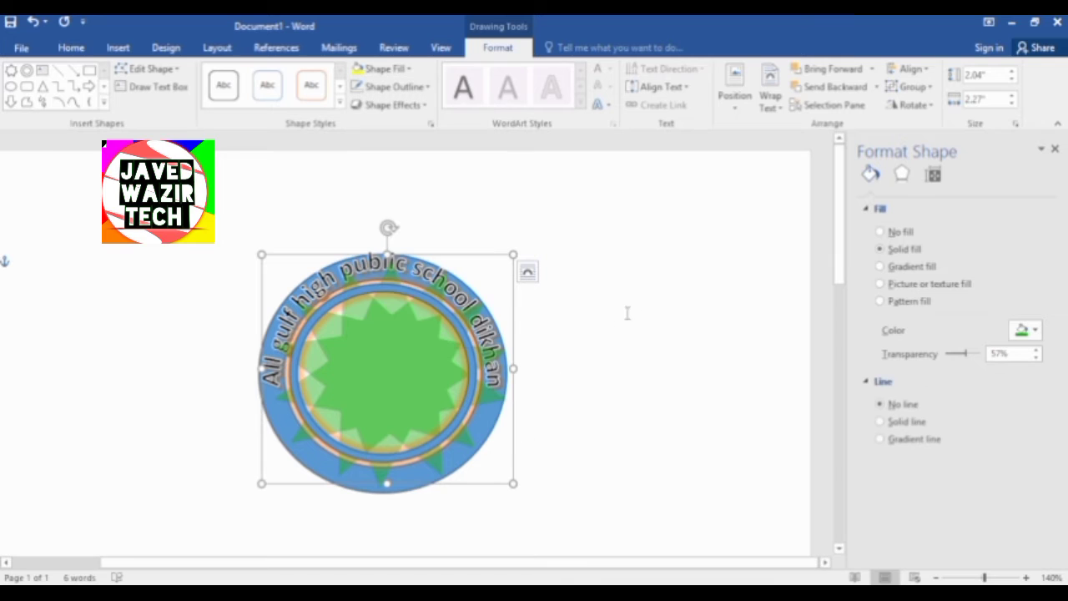
{"action": "left_click", "coordinate": [888, 423]}
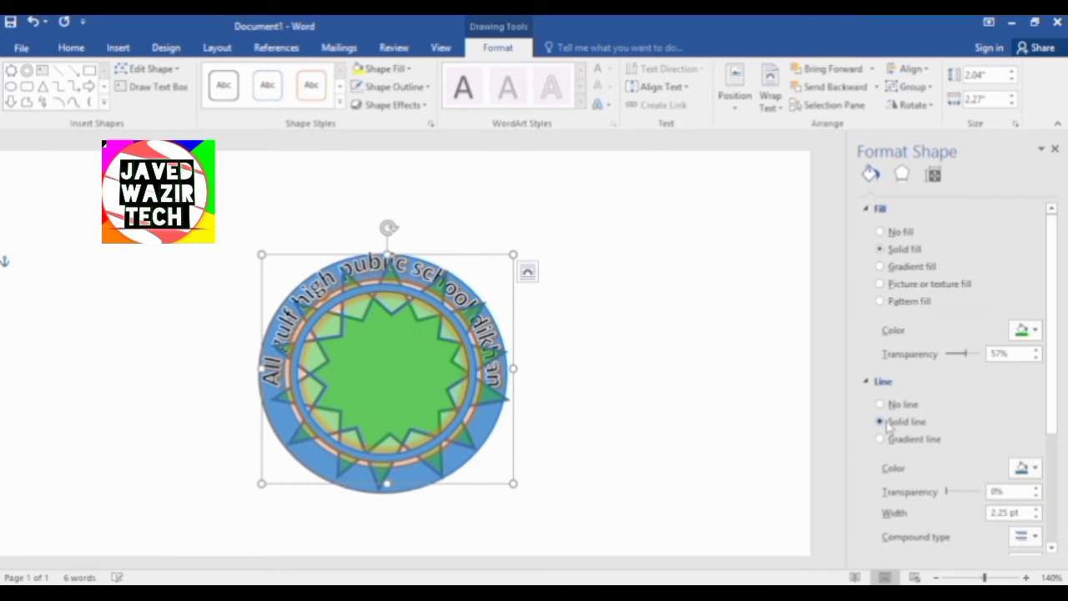
{"action": "left_click", "coordinate": [887, 405]}
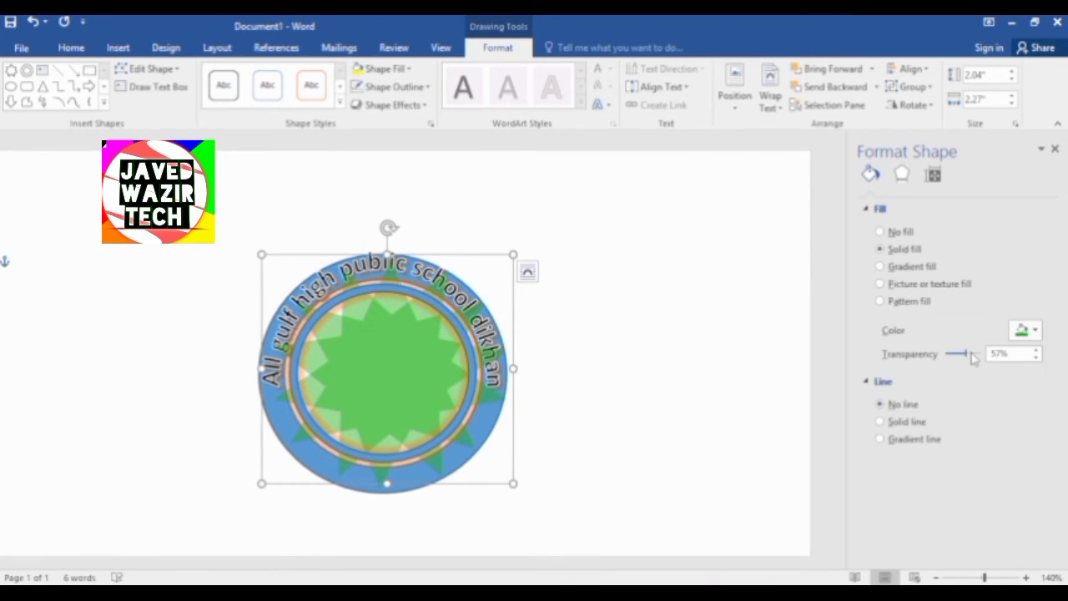
{"action": "left_click_drag", "start_coordinate": [966, 357], "coordinate": [969, 361]}
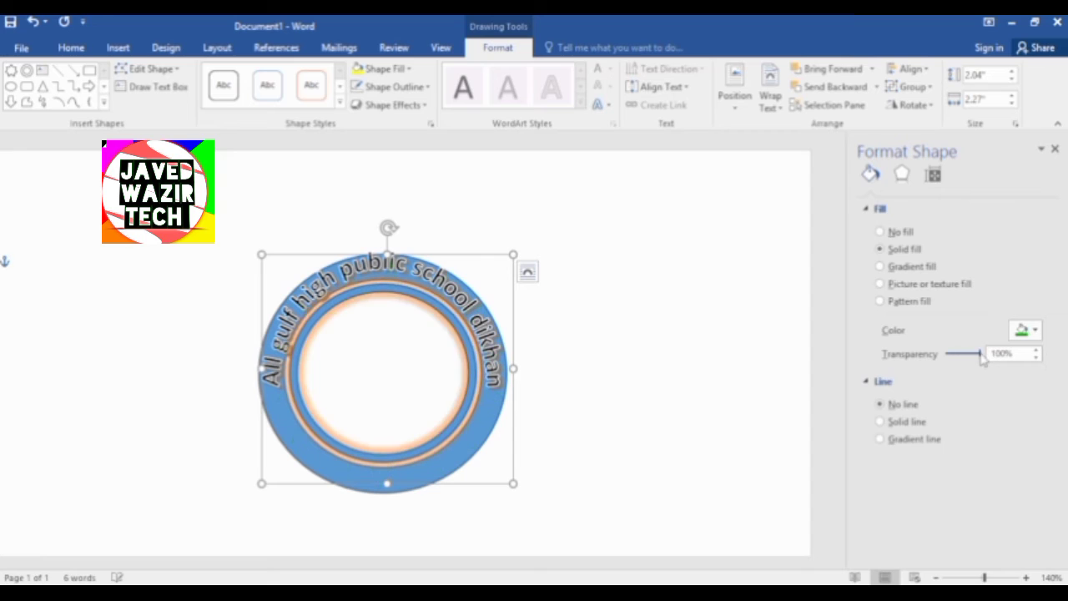
Try yellow and light blue, then settle on a grey star burst fill at 81% transparency.
{"action": "left_click", "coordinate": [1027, 330]}
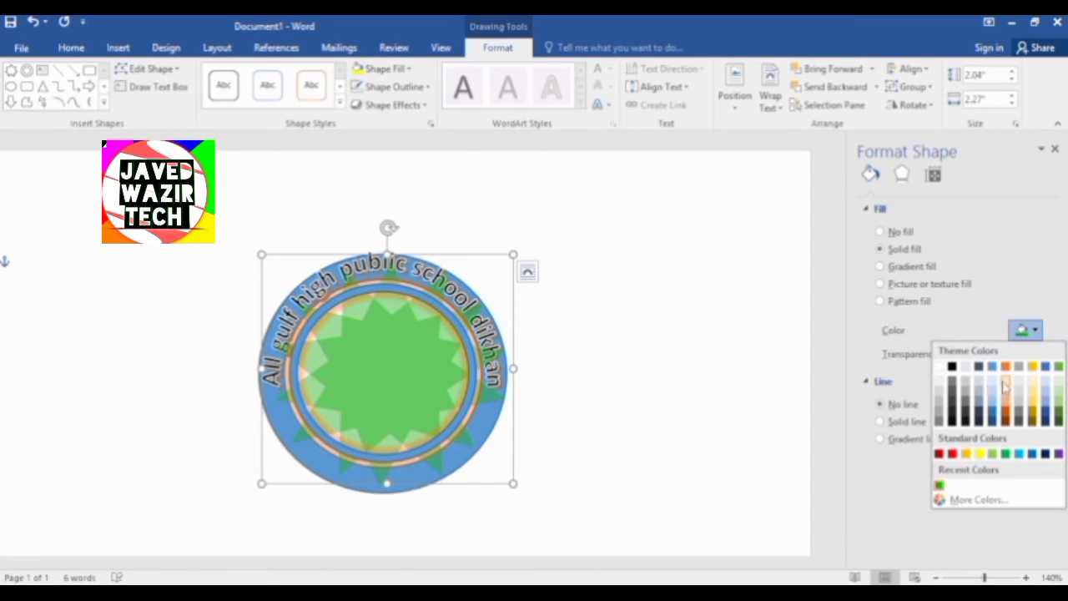
{"action": "left_click", "coordinate": [979, 453]}
{"action": "left_click", "coordinate": [1027, 331]}
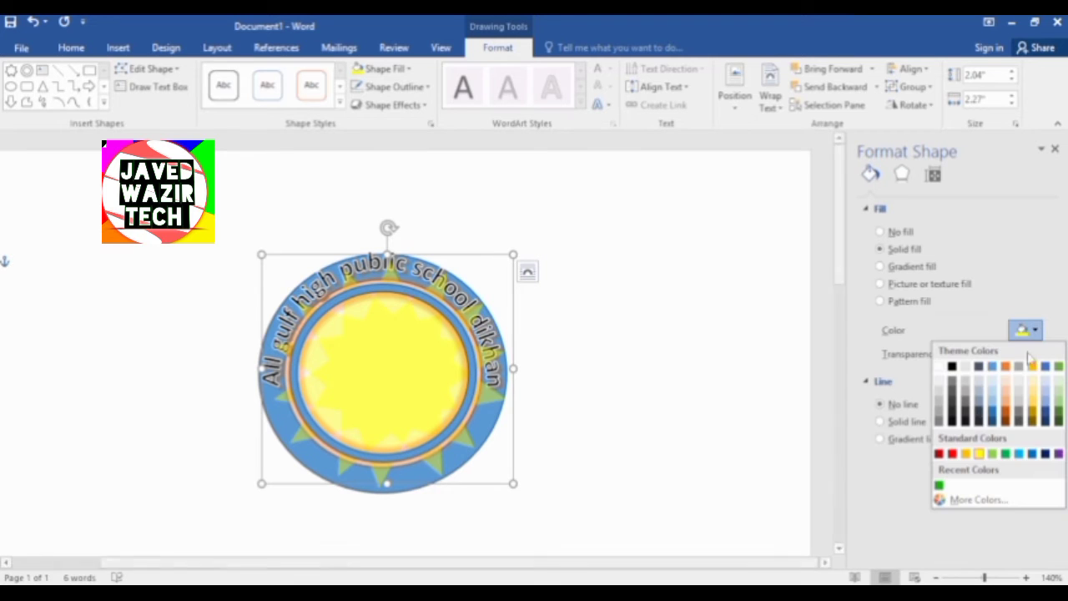
{"action": "left_click", "coordinate": [1019, 453]}
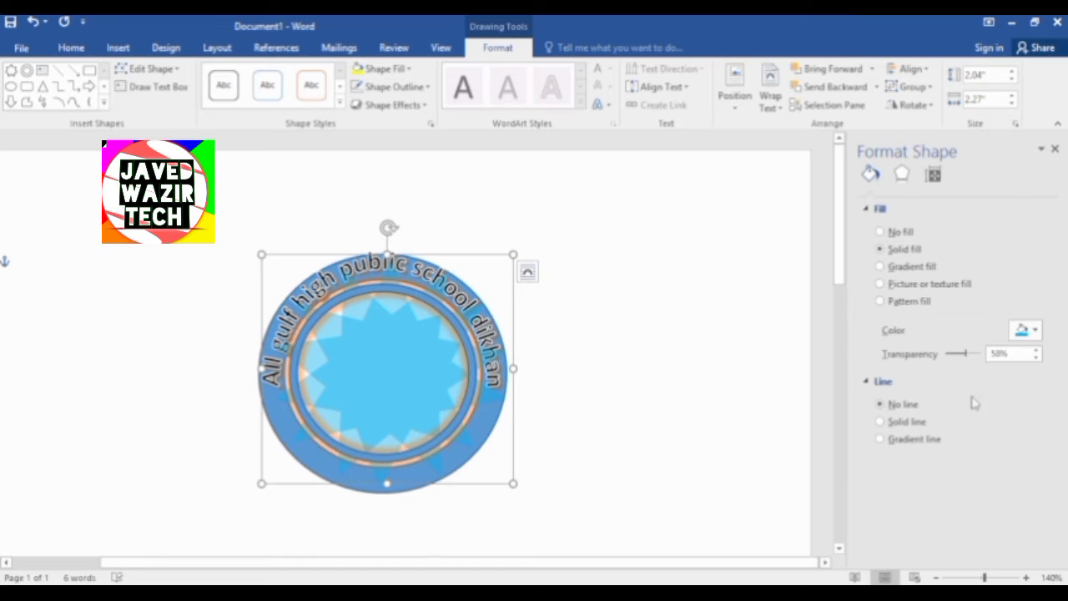
{"action": "left_click", "coordinate": [1034, 331]}
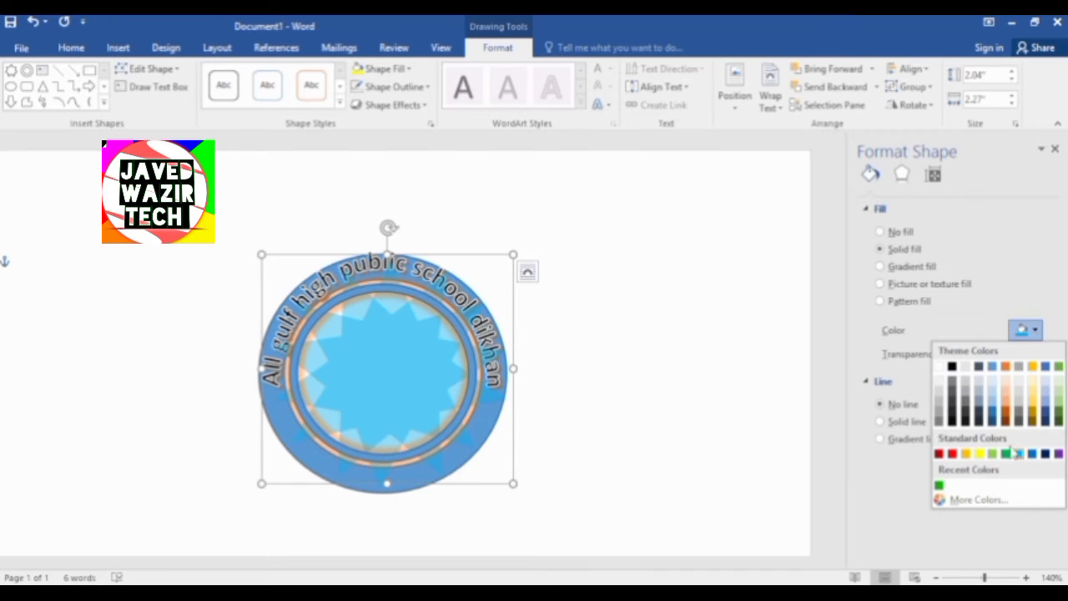
{"action": "left_click", "coordinate": [966, 417]}
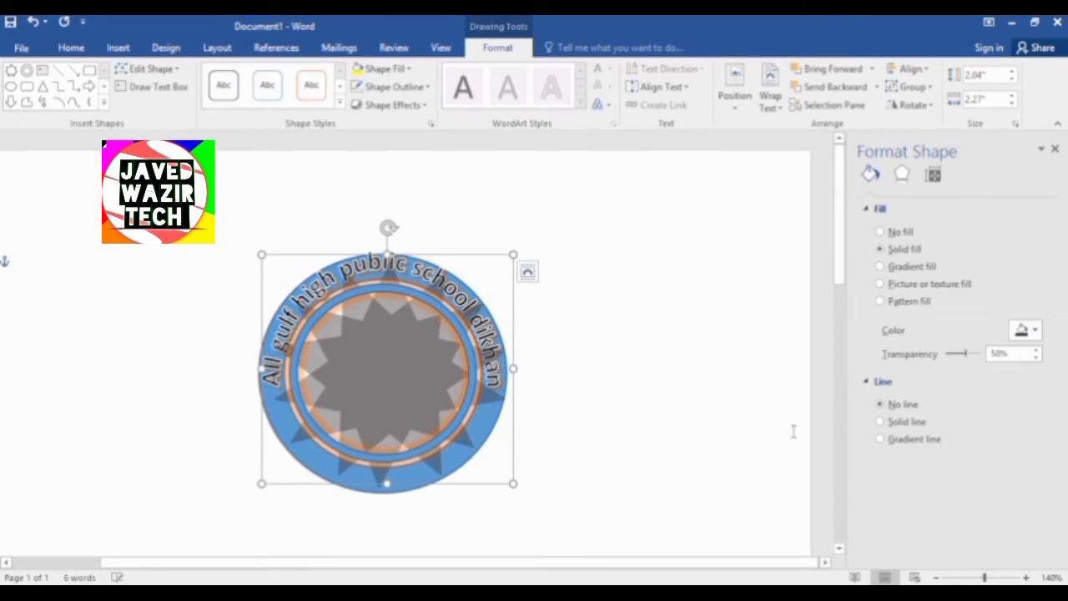
{"action": "scroll", "coordinate": [653, 398], "scroll_direction": "down", "scroll_amount": 1}
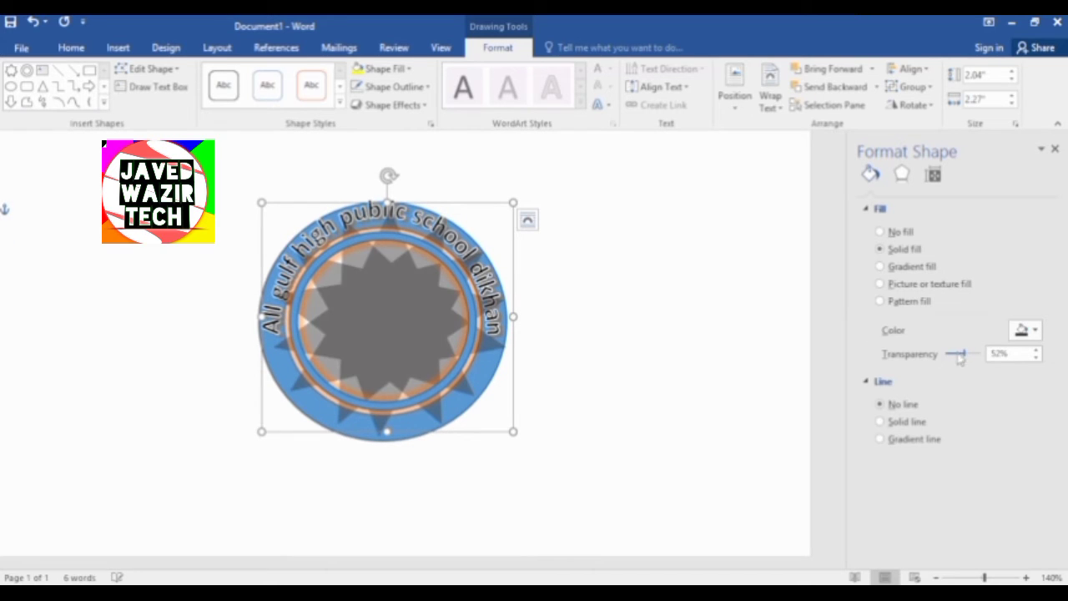
{"action": "left_click_drag", "start_coordinate": [964, 357], "coordinate": [976, 359]}
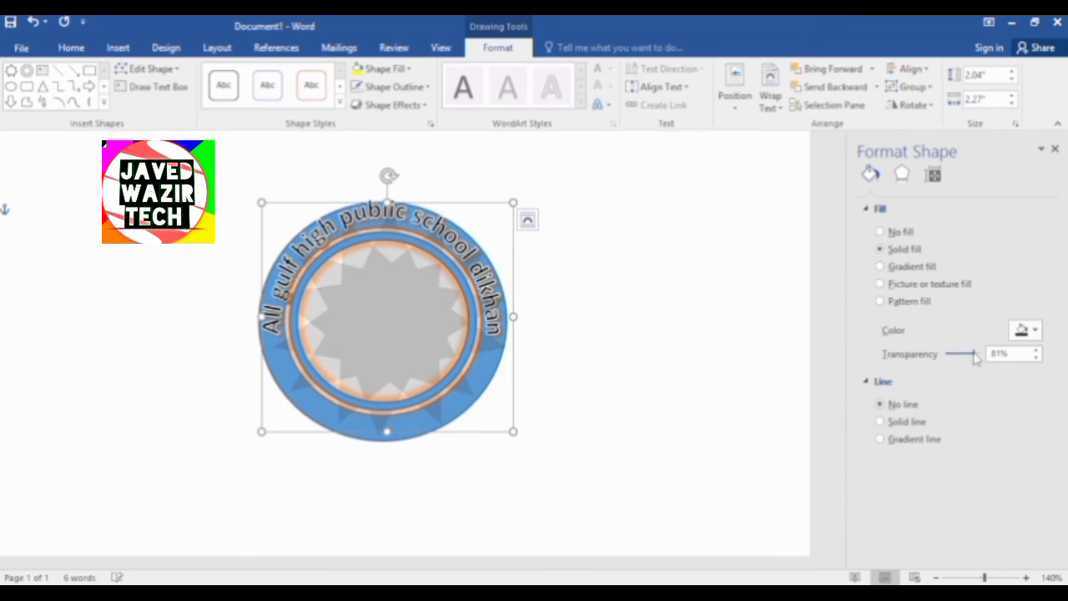
{"action": "left_click", "coordinate": [656, 356]}
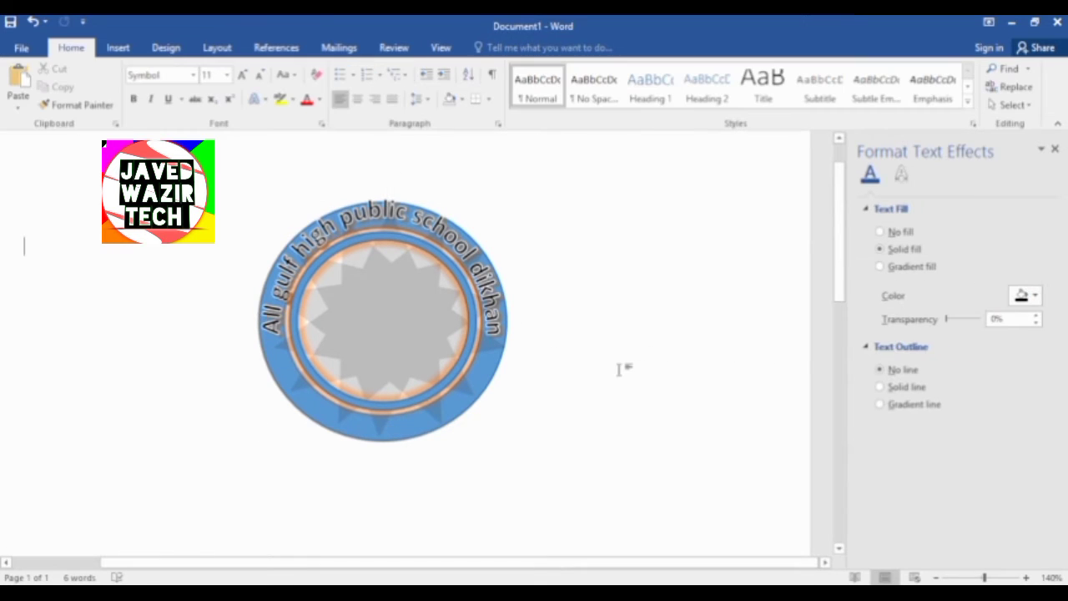
Check the outline weight options without changes, then give the star burst a Pattern fill.
{"action": "left_click", "coordinate": [374, 309]}
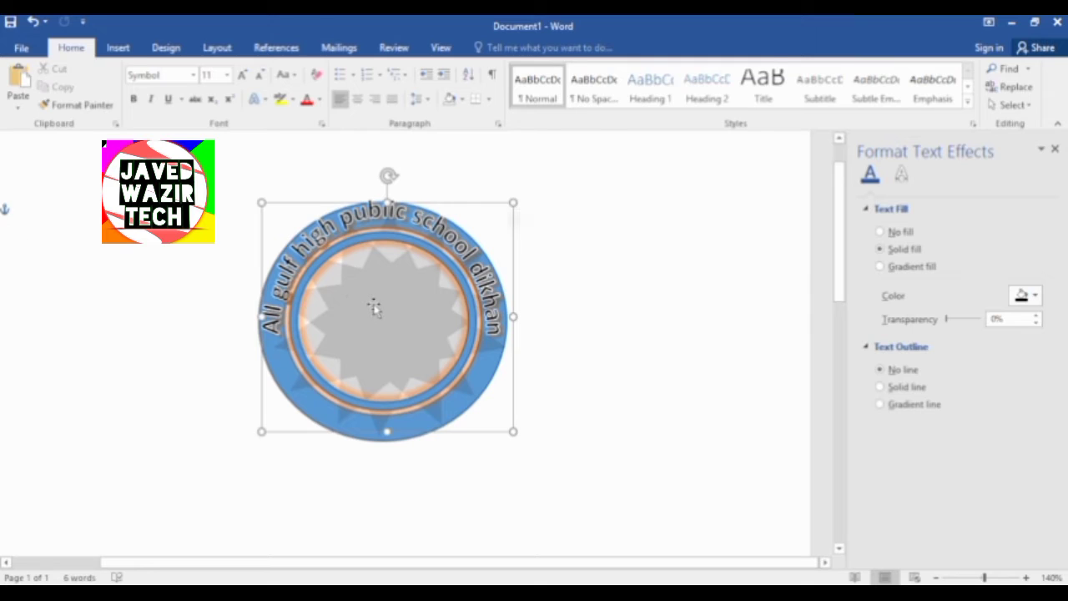
{"action": "left_click", "coordinate": [426, 87]}
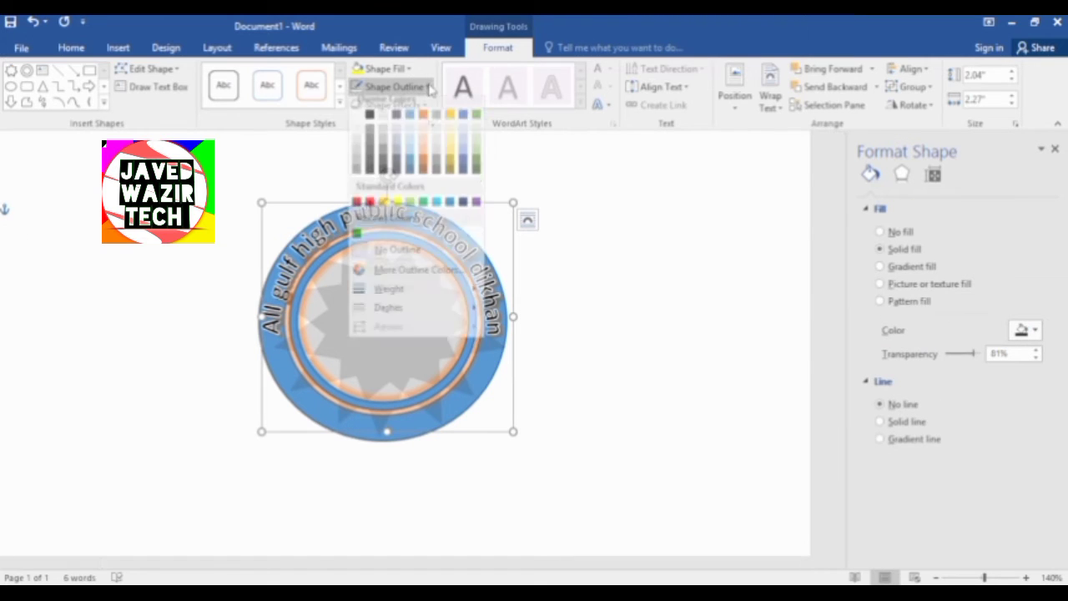
{"action": "mouse_move", "coordinate": [464, 299]}
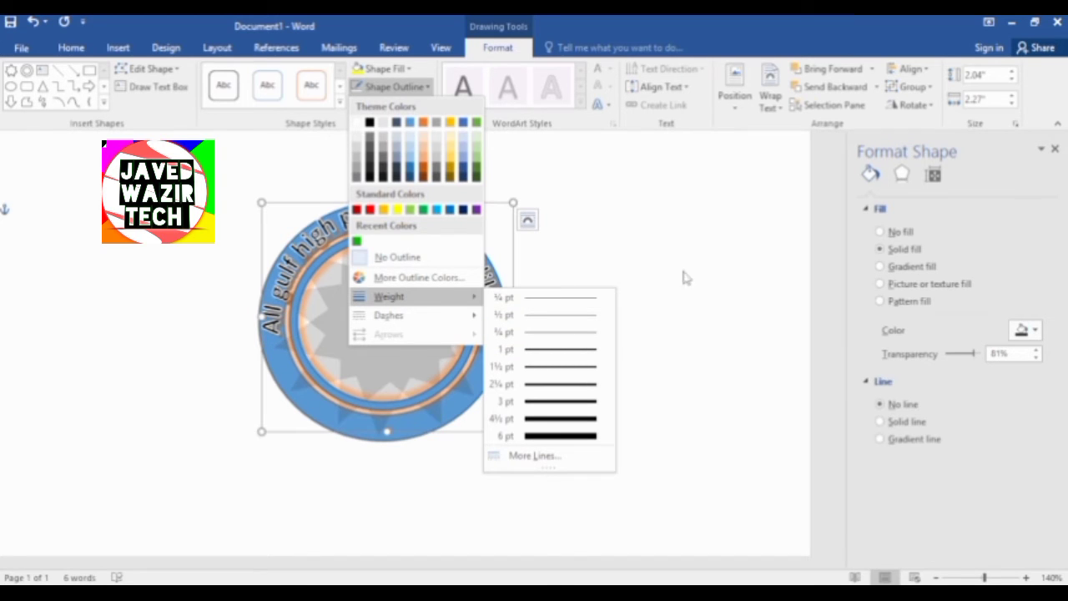
{"action": "left_click", "coordinate": [701, 304]}
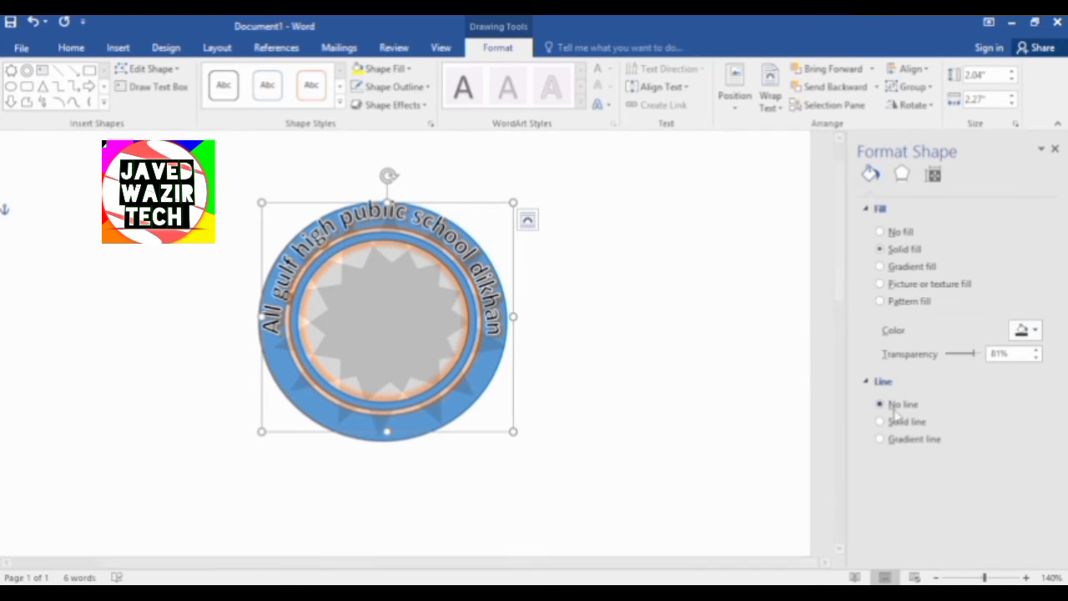
{"action": "left_click", "coordinate": [906, 302]}
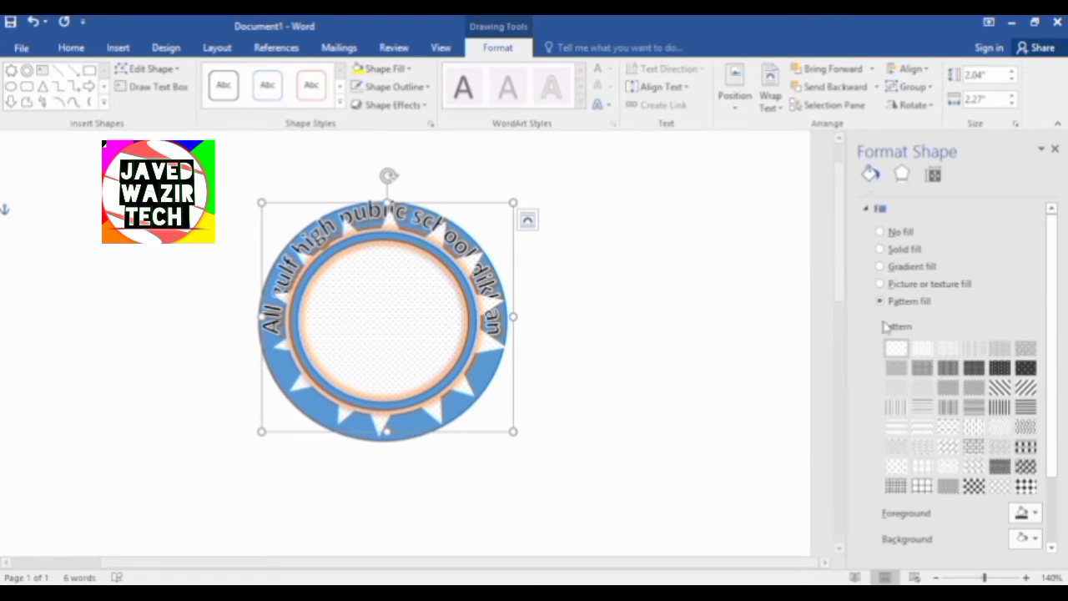
Try dark, light, horizontal, grid and dotted patterns, settling on the light dotted pattern.
{"action": "left_click", "coordinate": [976, 370]}
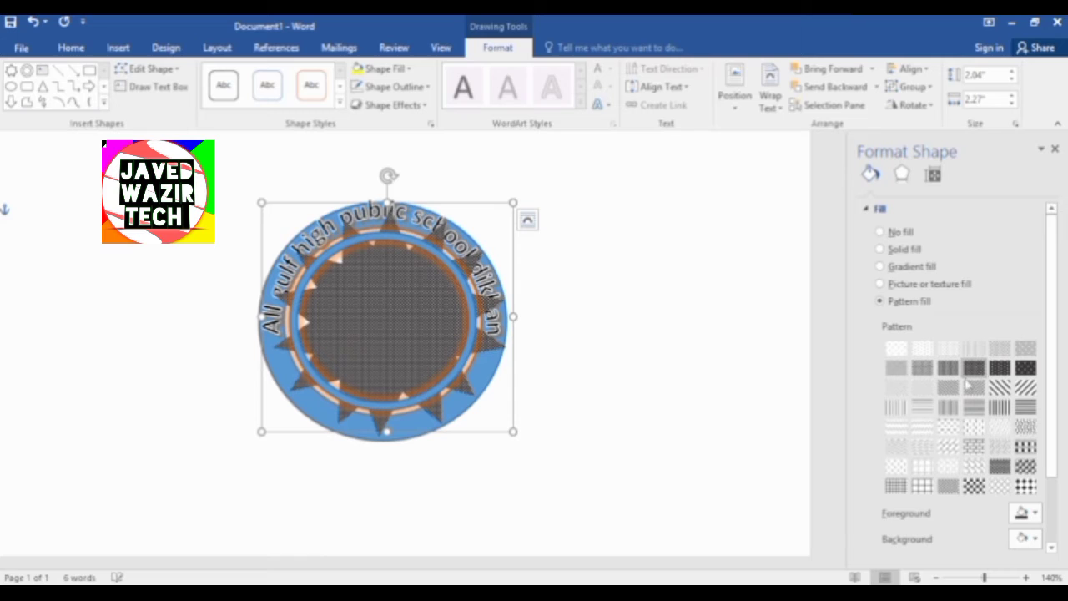
{"action": "left_click", "coordinate": [948, 388]}
{"action": "left_click", "coordinate": [922, 387]}
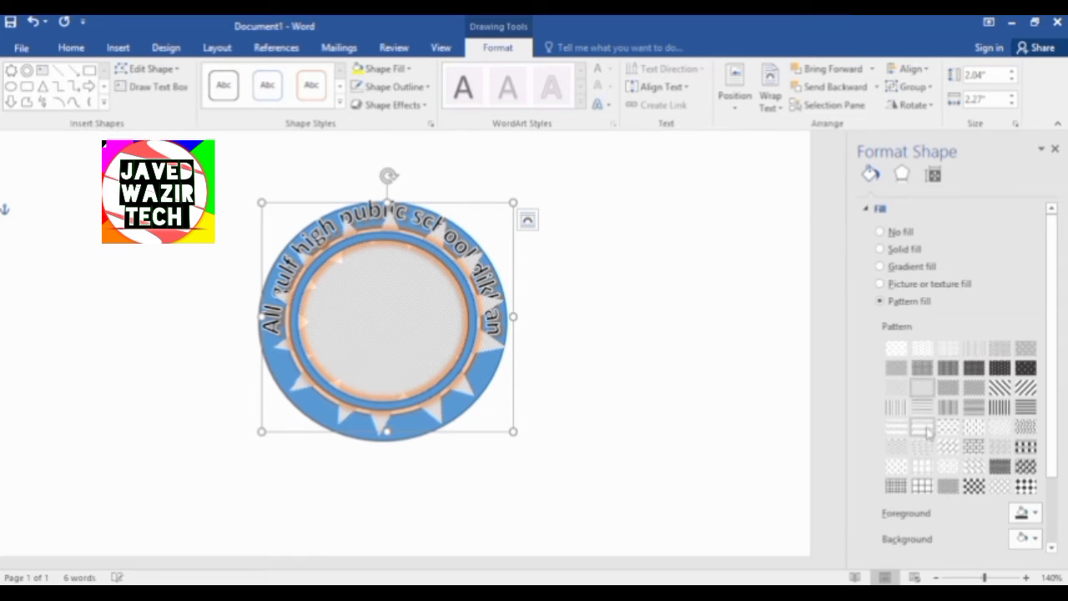
{"action": "left_click", "coordinate": [924, 427]}
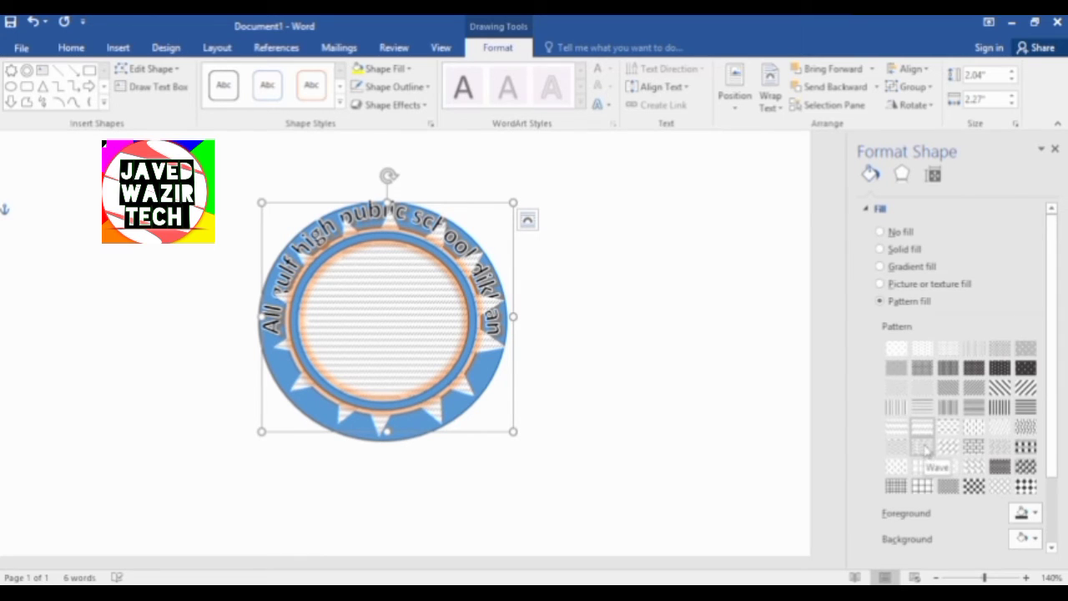
{"action": "left_click", "coordinate": [923, 483]}
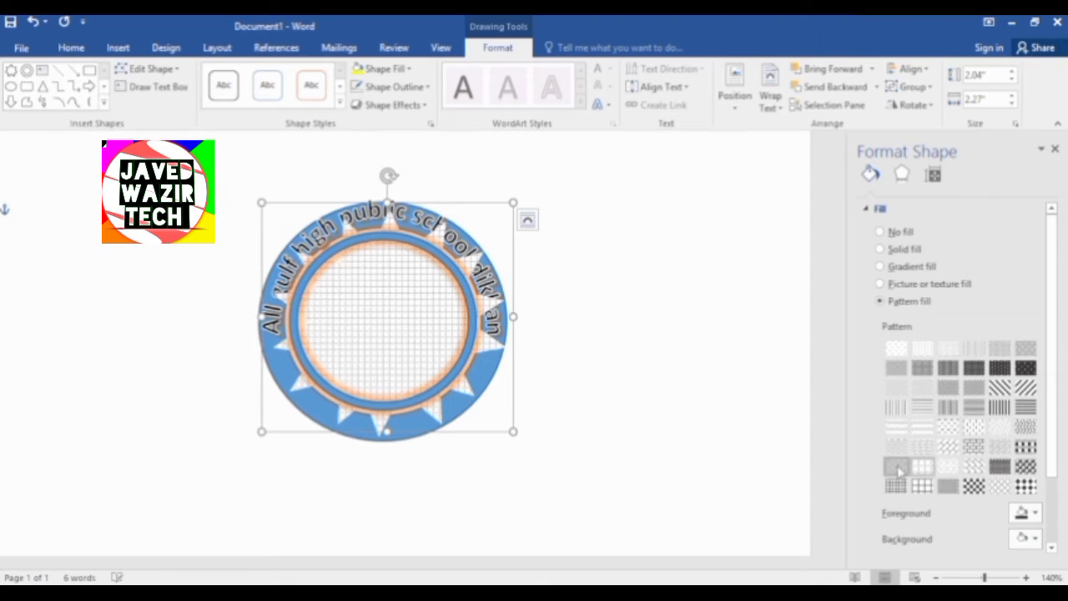
{"action": "left_click", "coordinate": [897, 467]}
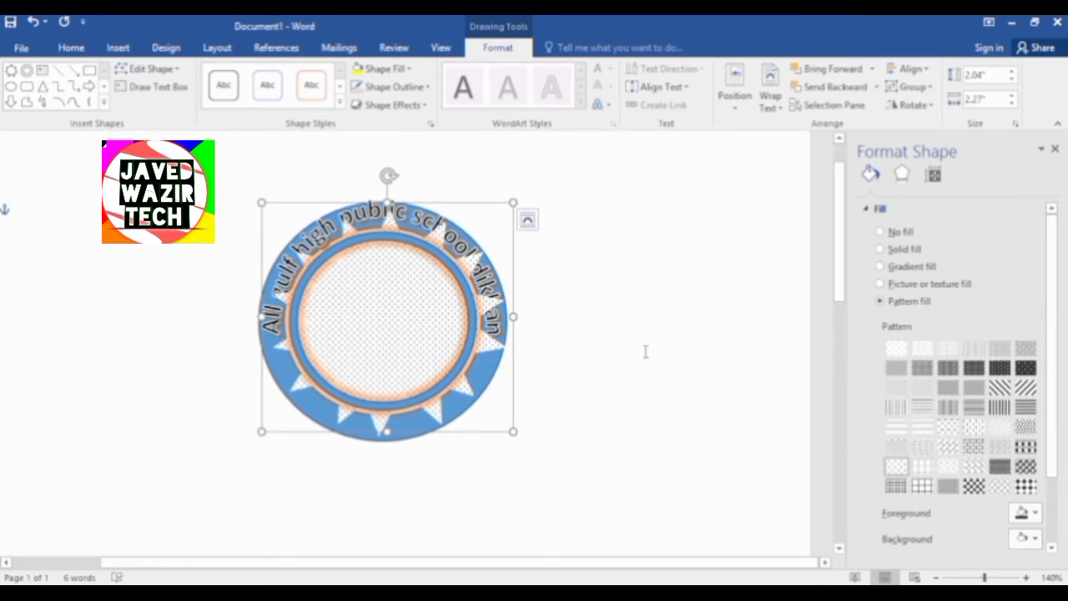
{"action": "left_click", "coordinate": [896, 349]}
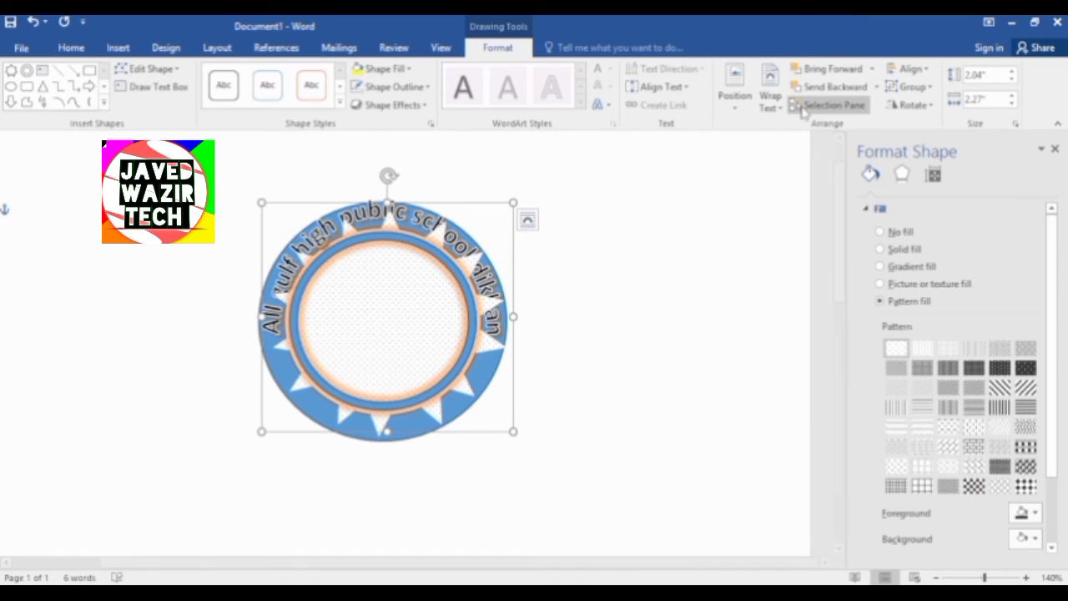
Send the star burst behind the name ring text and close the Format Shape pane.
{"action": "left_click", "coordinate": [827, 87]}
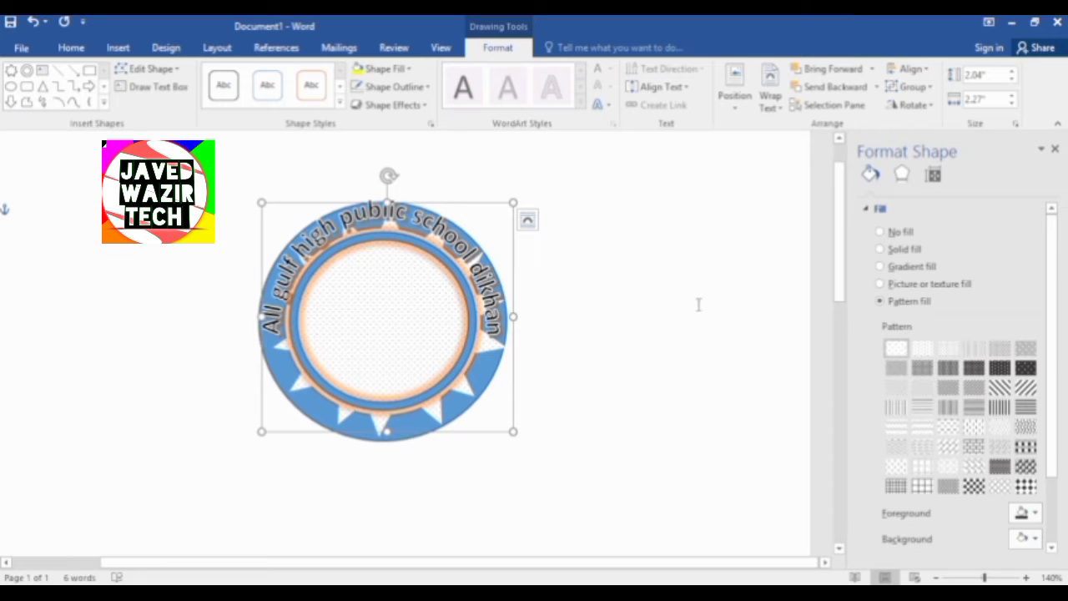
{"action": "left_click", "coordinate": [1055, 150]}
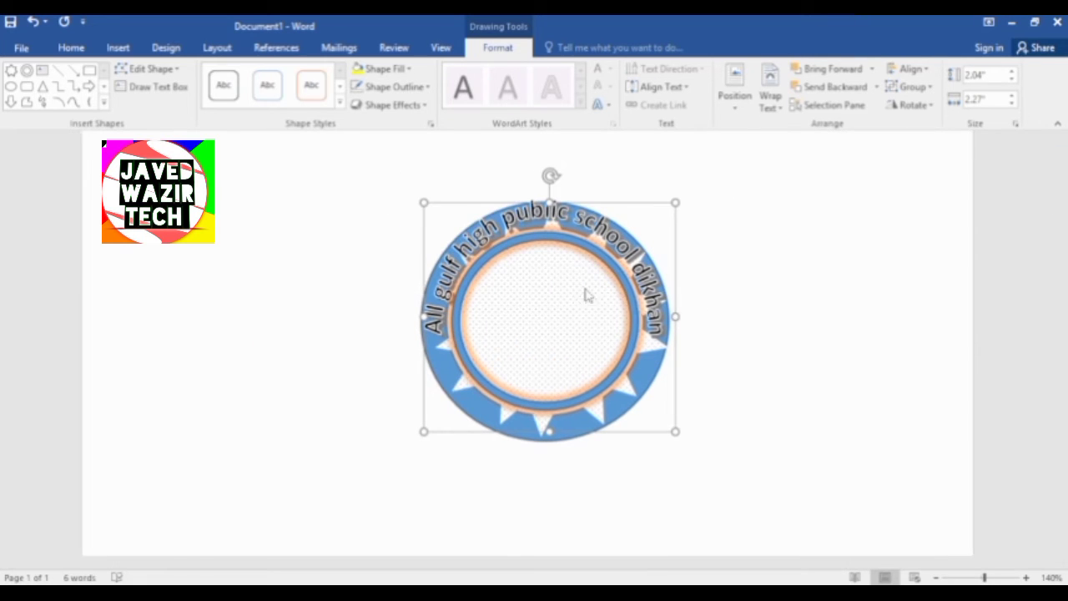
{"action": "left_click", "coordinate": [830, 304]}
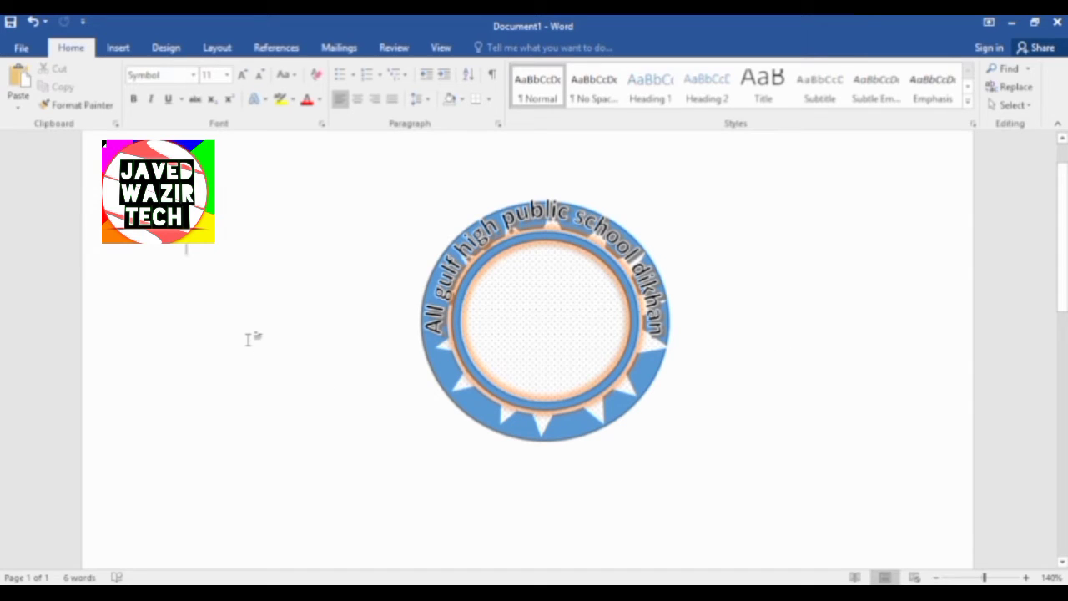
Draw a Ribbon banner shape below the circular badge and adjust its shape.
{"action": "left_click", "coordinate": [118, 49]}
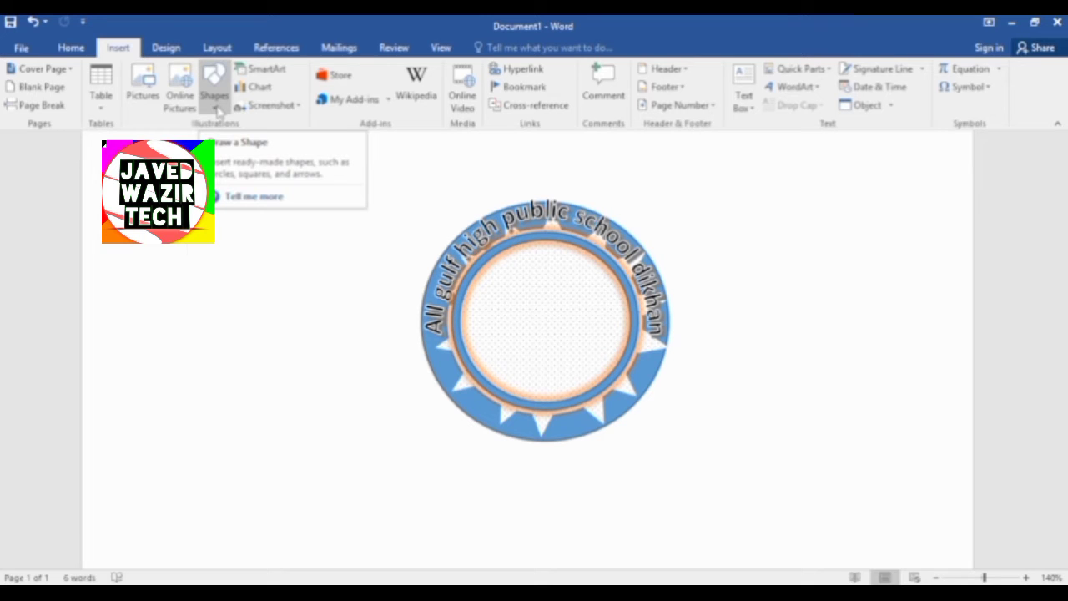
{"action": "left_click", "coordinate": [215, 104]}
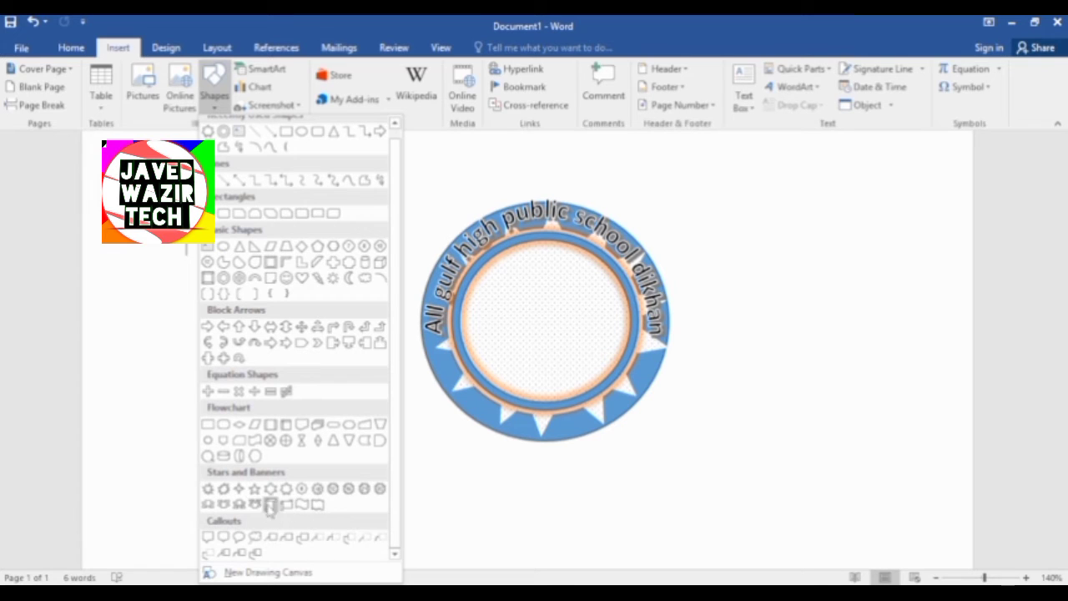
{"action": "left_click", "coordinate": [223, 504]}
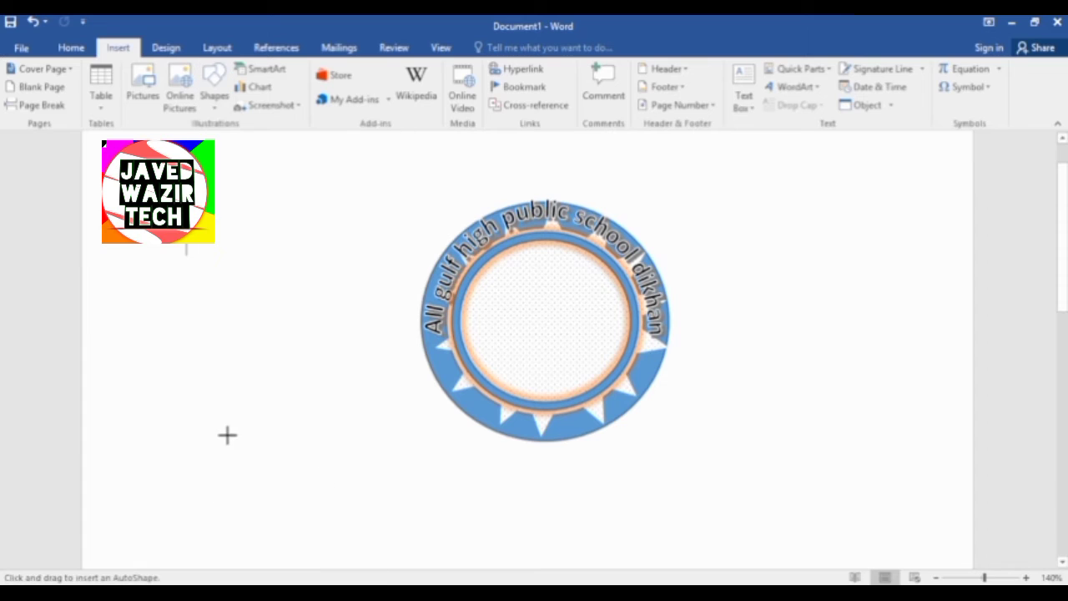
{"action": "left_click_drag", "start_coordinate": [227, 434], "coordinate": [594, 531]}
{"action": "mouse_move", "coordinate": [436, 501]}
{"action": "left_mouse_down"}
{"action": "mouse_move", "coordinate": [557, 494]}
{"action": "mouse_move", "coordinate": [533, 477]}
{"action": "mouse_move", "coordinate": [555, 485]}
{"action": "left_mouse_up"}
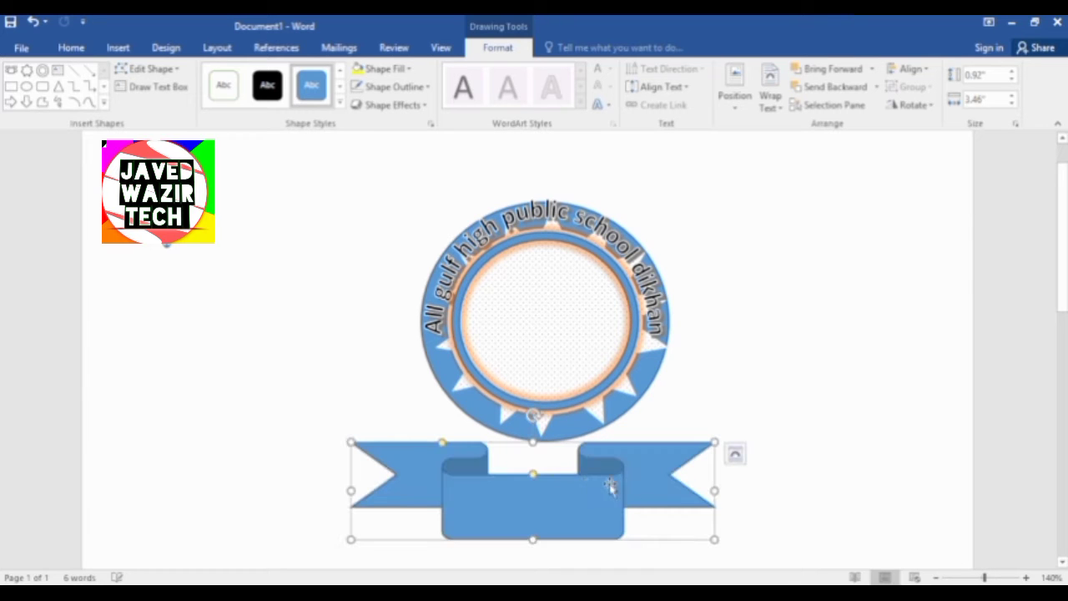
{"action": "left_click", "coordinate": [718, 492]}
{"action": "left_click", "coordinate": [565, 507]}
Use Edit Points to bend the ribbon's bottom edge and right tip, undoing the last tweak.
{"action": "right_click", "coordinate": [538, 542]}
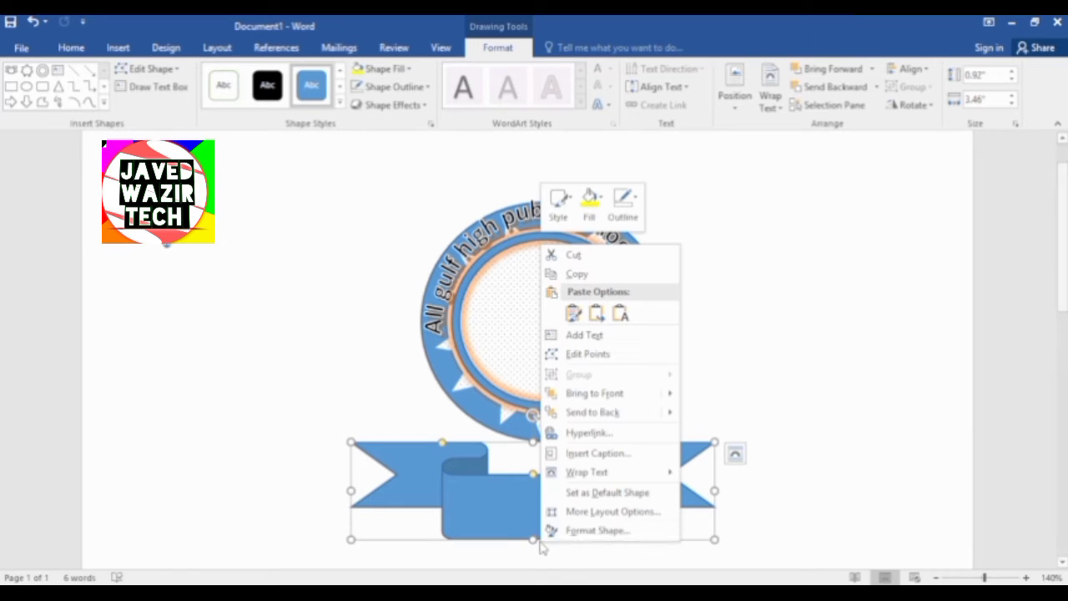
{"action": "left_click", "coordinate": [584, 353]}
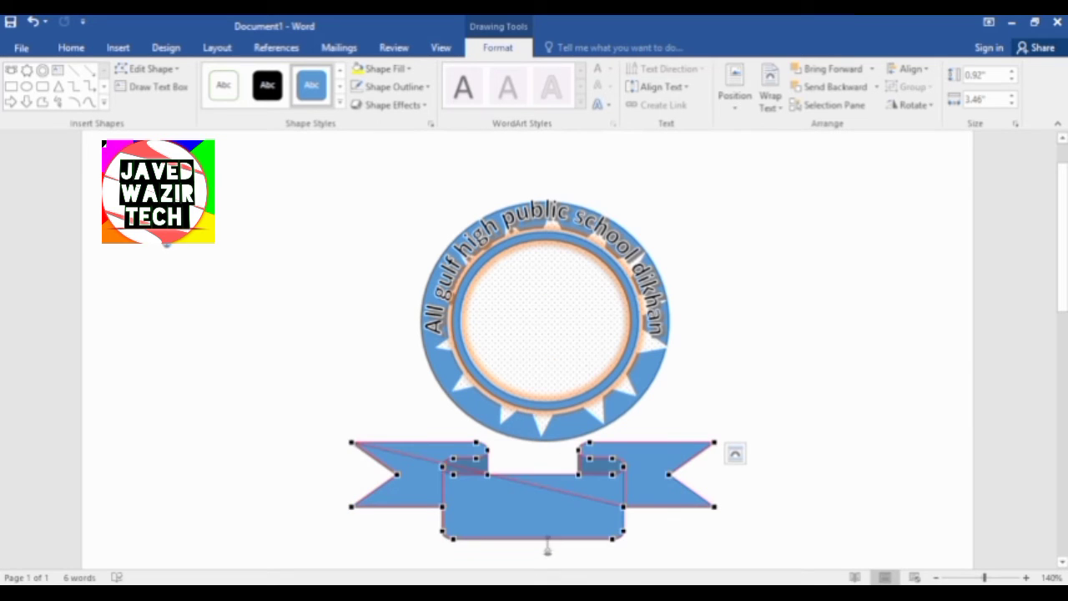
{"action": "left_click", "coordinate": [451, 539]}
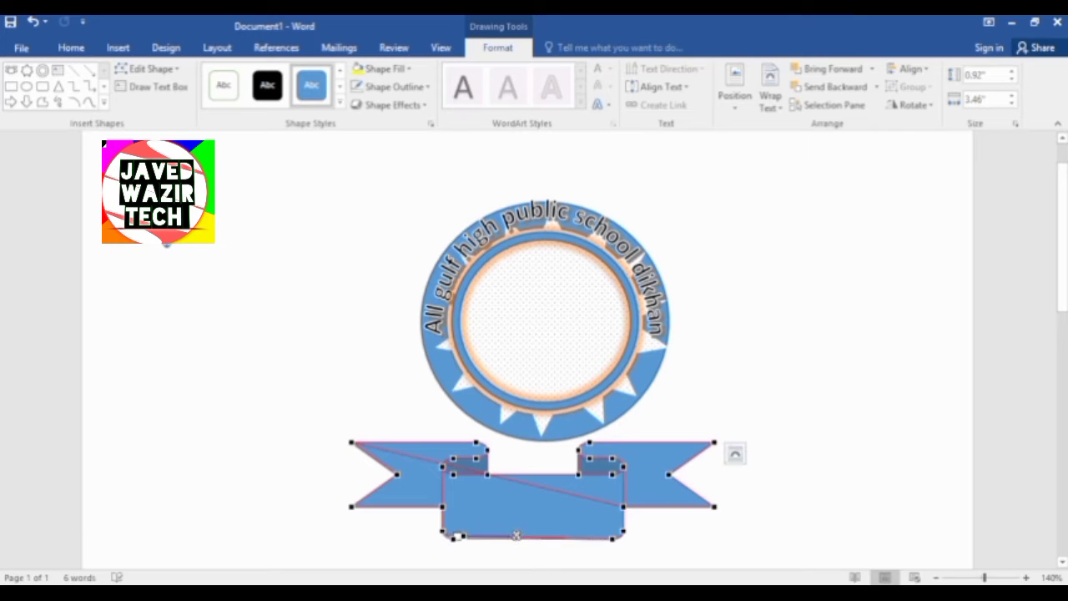
{"action": "mouse_move", "coordinate": [516, 534]}
{"action": "left_mouse_down"}
{"action": "mouse_move", "coordinate": [528, 525]}
{"action": "mouse_move", "coordinate": [529, 536]}
{"action": "left_mouse_up"}
{"action": "left_click", "coordinate": [715, 444]}
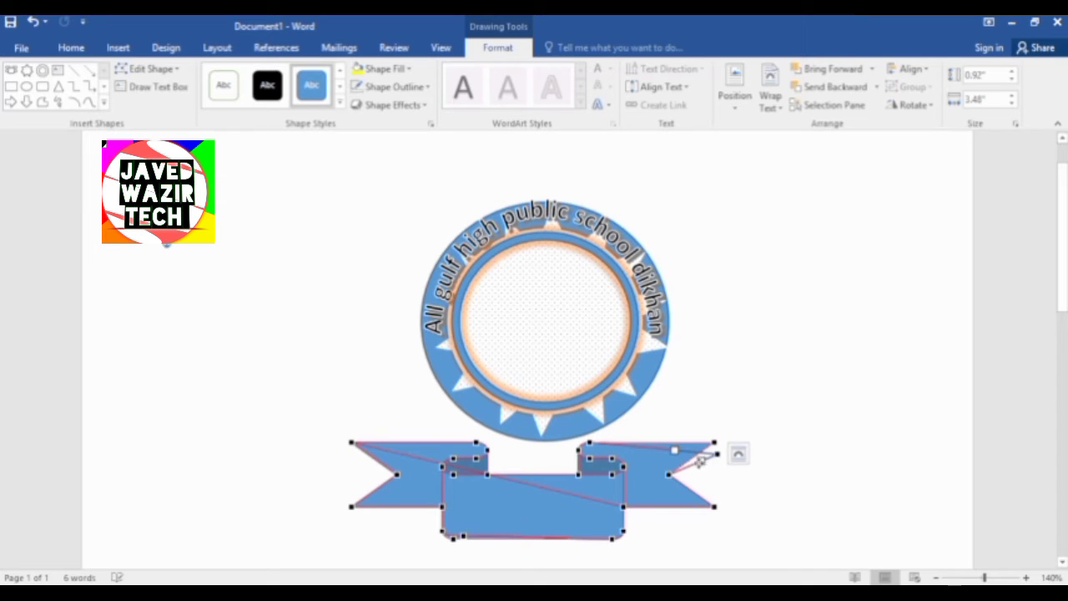
{"action": "left_click_drag", "start_coordinate": [717, 453], "coordinate": [716, 447]}
{"action": "key", "text": "ctrl+z"}
{"action": "key", "text": "ctrl+z"}
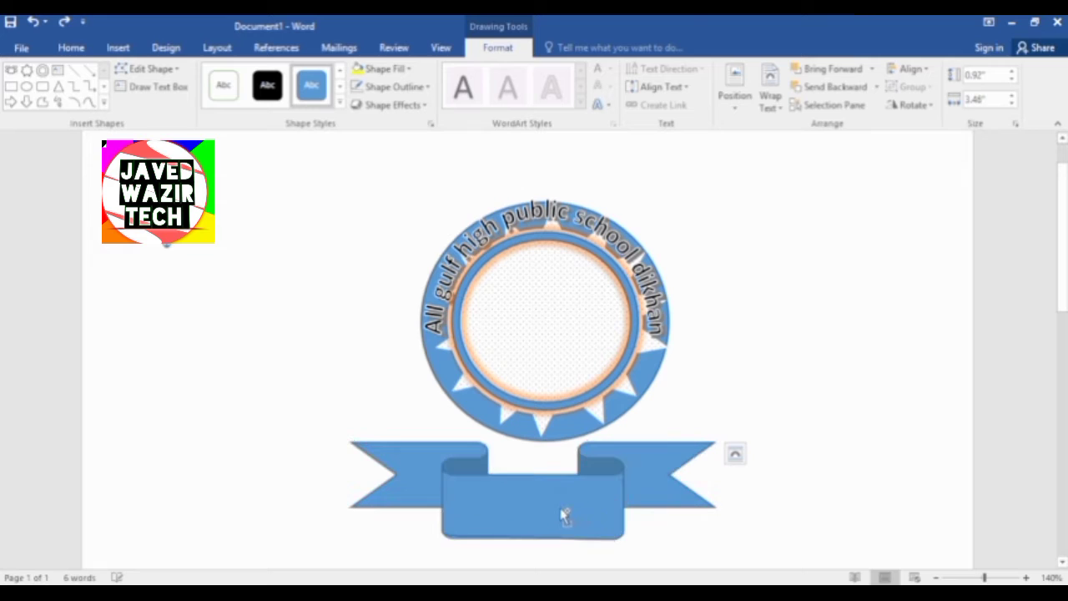
Finish point editing, then roughly resize the ribbon and move it up under the badge.
{"action": "left_click", "coordinate": [554, 494]}
{"action": "left_click", "coordinate": [563, 514]}
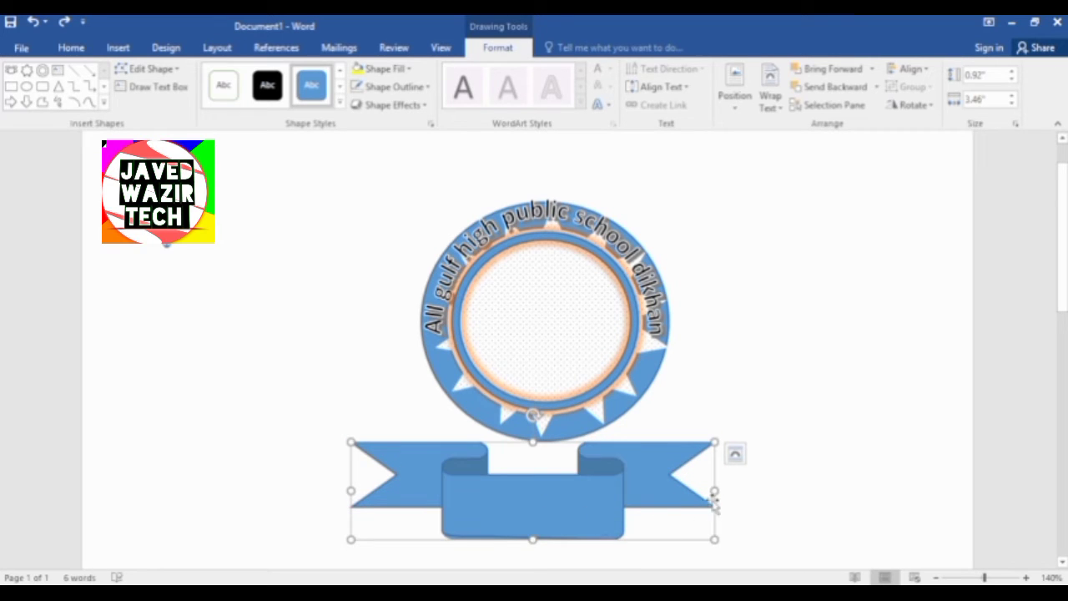
{"action": "left_click_drag", "start_coordinate": [716, 492], "coordinate": [761, 492]}
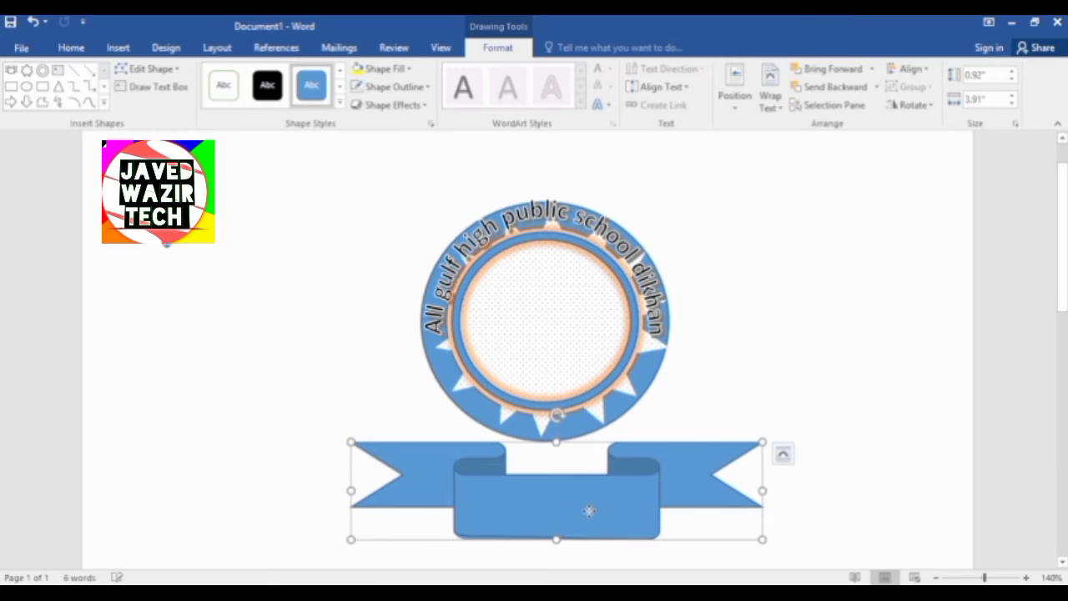
{"action": "left_click_drag", "start_coordinate": [589, 510], "coordinate": [585, 471]}
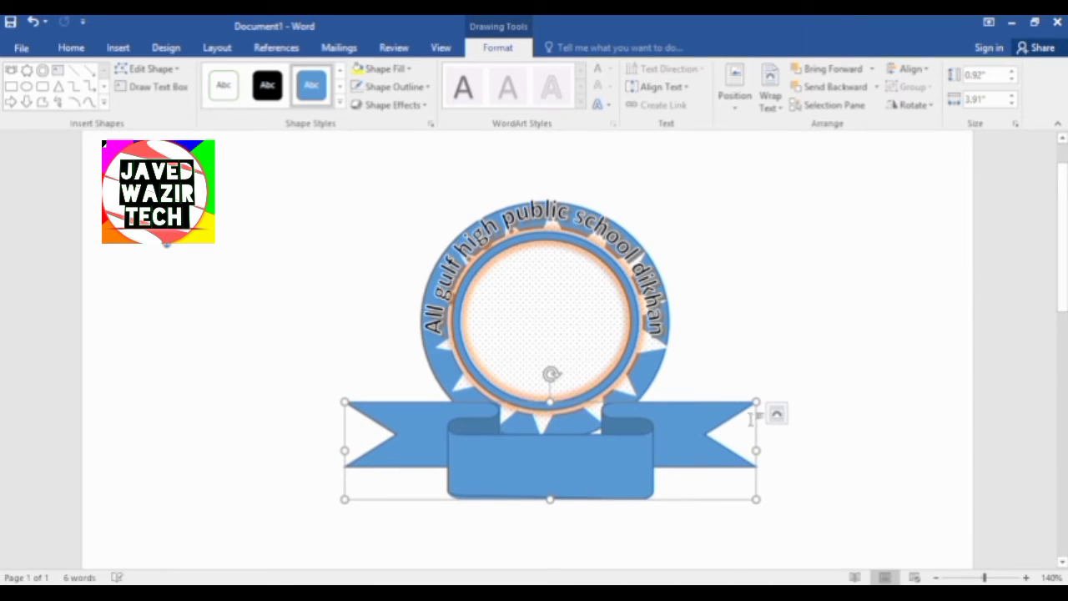
{"action": "left_click_drag", "start_coordinate": [756, 403], "coordinate": [721, 428]}
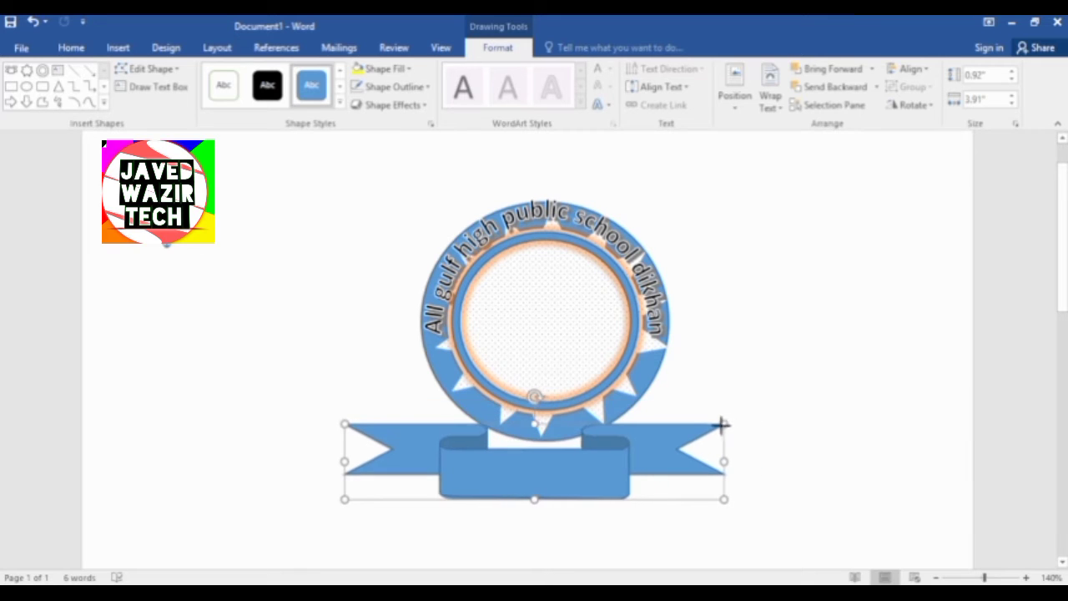
{"action": "left_click_drag", "start_coordinate": [565, 472], "coordinate": [581, 468]}
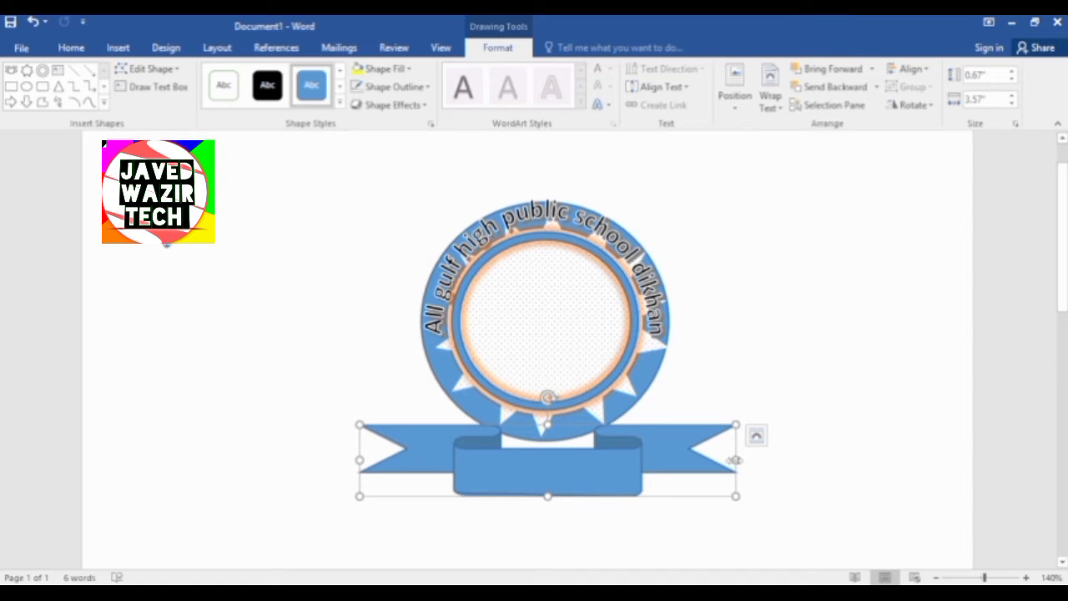
Size the ribbon to 3.04 by 0.64 inches, centred under the badge.
{"action": "left_click_drag", "start_coordinate": [736, 460], "coordinate": [677, 460]}
{"action": "left_click_drag", "start_coordinate": [573, 479], "coordinate": [612, 471]}
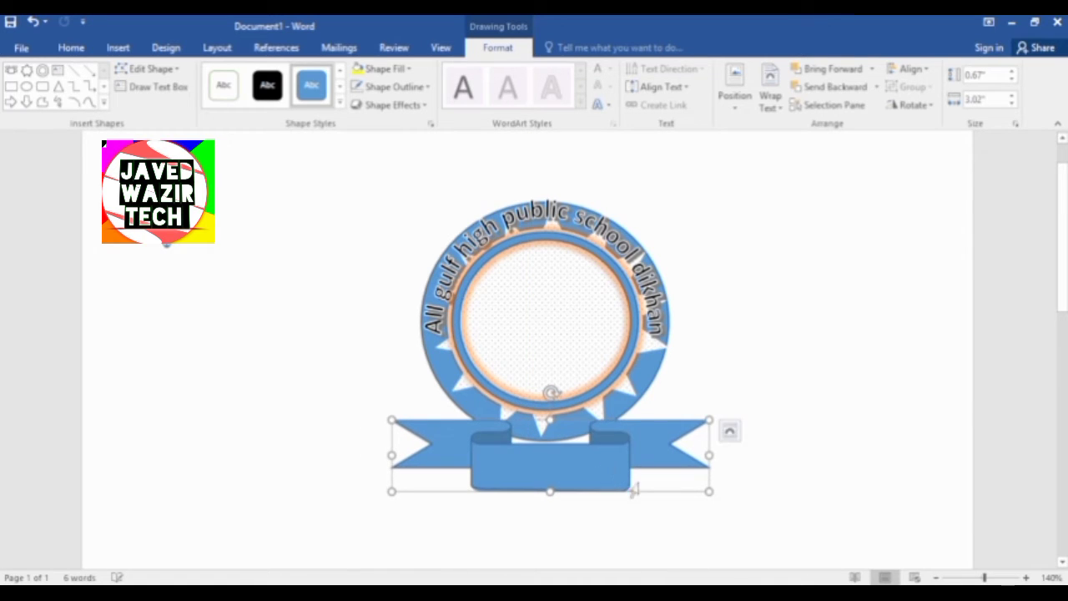
{"action": "left_click_drag", "start_coordinate": [549, 420], "coordinate": [550, 429]}
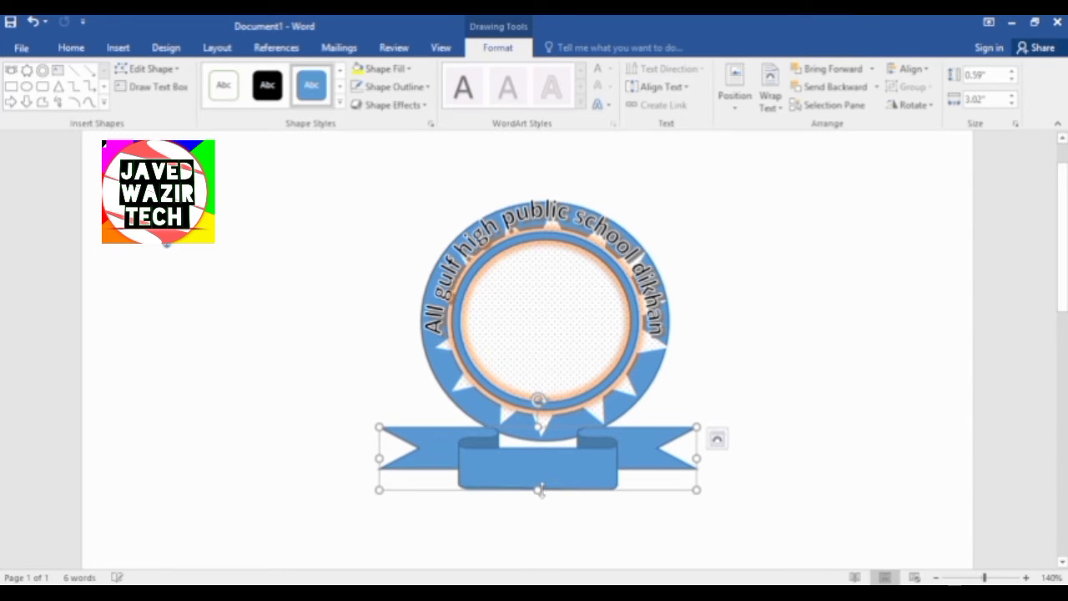
{"action": "left_click_drag", "start_coordinate": [537, 492], "coordinate": [581, 495]}
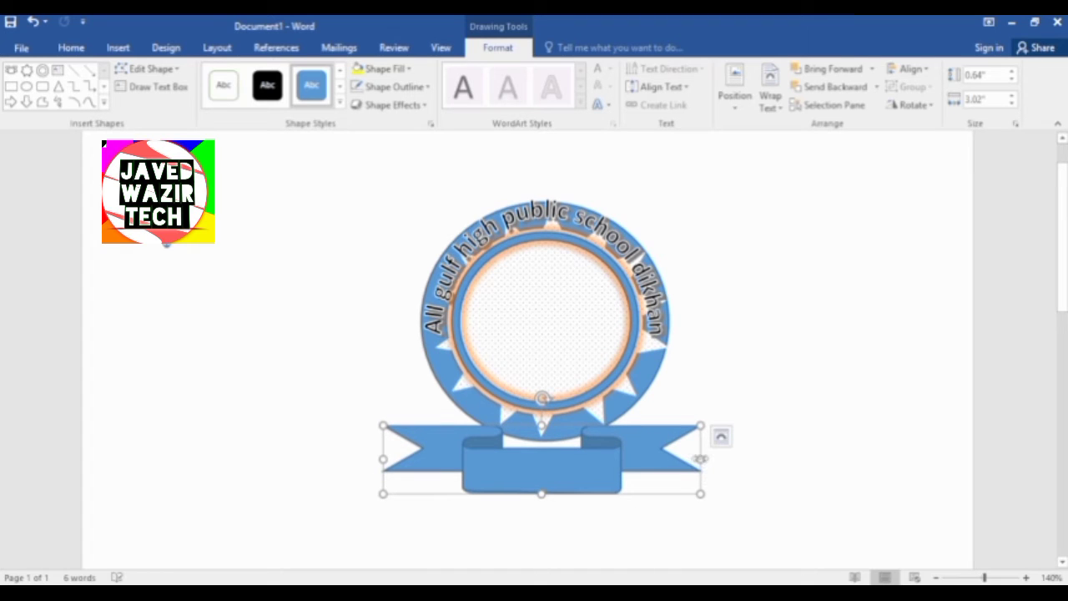
{"action": "left_click_drag", "start_coordinate": [700, 458], "coordinate": [704, 458]}
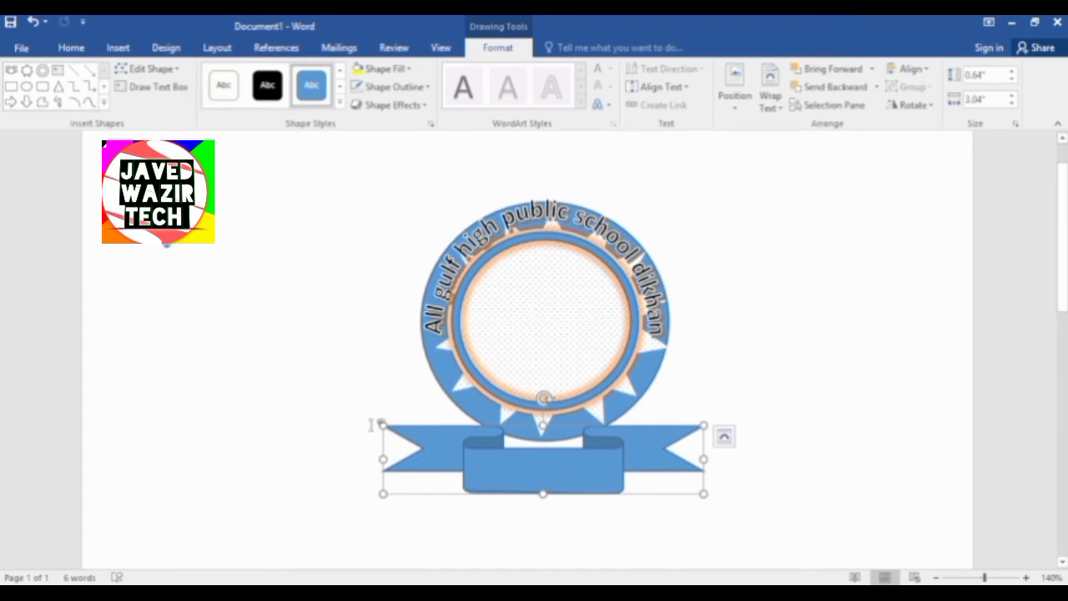
Move the ribbon banner out beside the badge on the right.
{"action": "left_click", "coordinate": [424, 106]}
{"action": "mouse_move", "coordinate": [441, 342]}
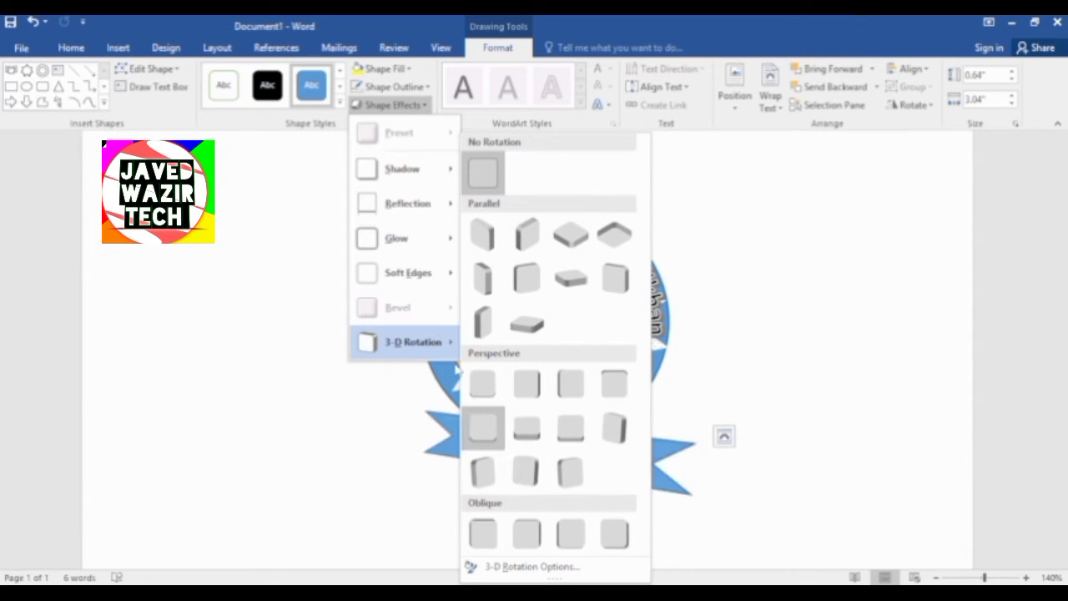
{"action": "mouse_move", "coordinate": [408, 273]}
{"action": "left_click", "coordinate": [632, 472]}
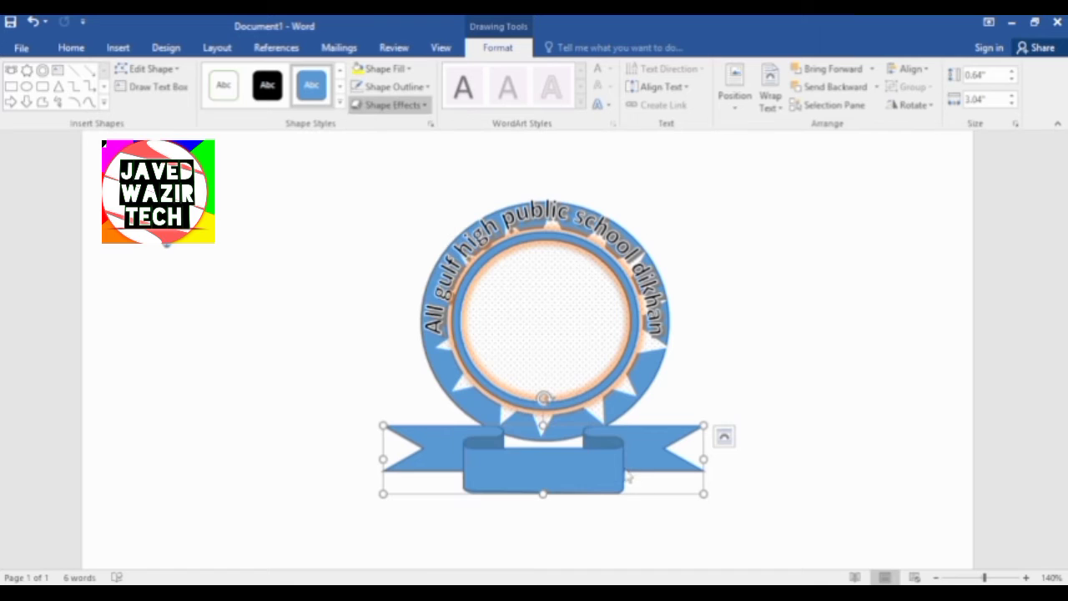
{"action": "mouse_move", "coordinate": [610, 470]}
{"action": "left_mouse_down"}
{"action": "mouse_move", "coordinate": [851, 338]}
{"action": "mouse_move", "coordinate": [885, 274]}
{"action": "left_mouse_up"}
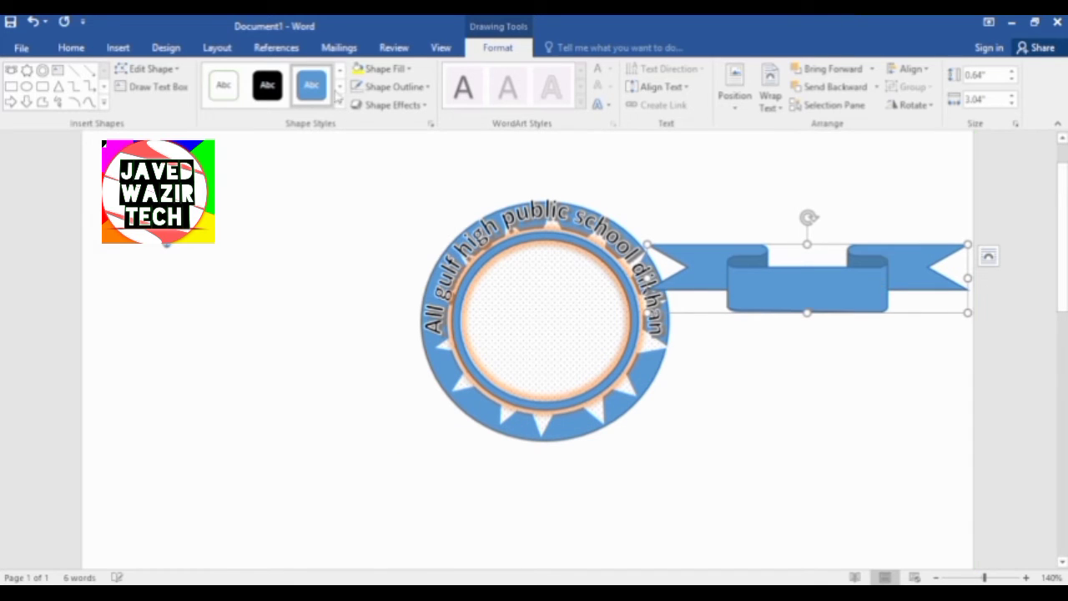
Give the ribbon 5 Point soft edges.
{"action": "left_click", "coordinate": [427, 107]}
{"action": "mouse_move", "coordinate": [424, 209]}
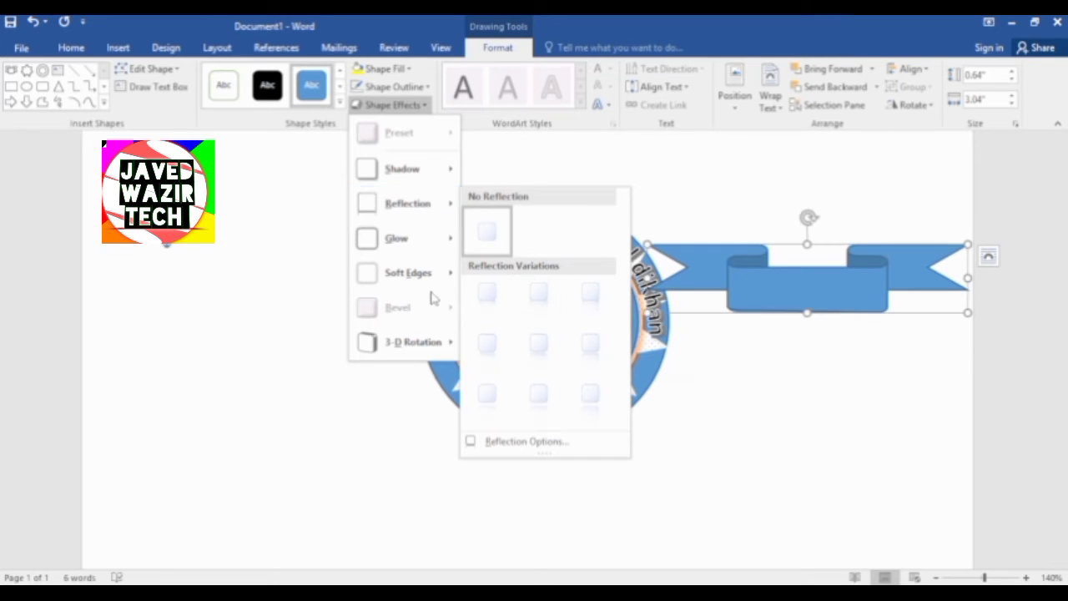
{"action": "mouse_move", "coordinate": [417, 276]}
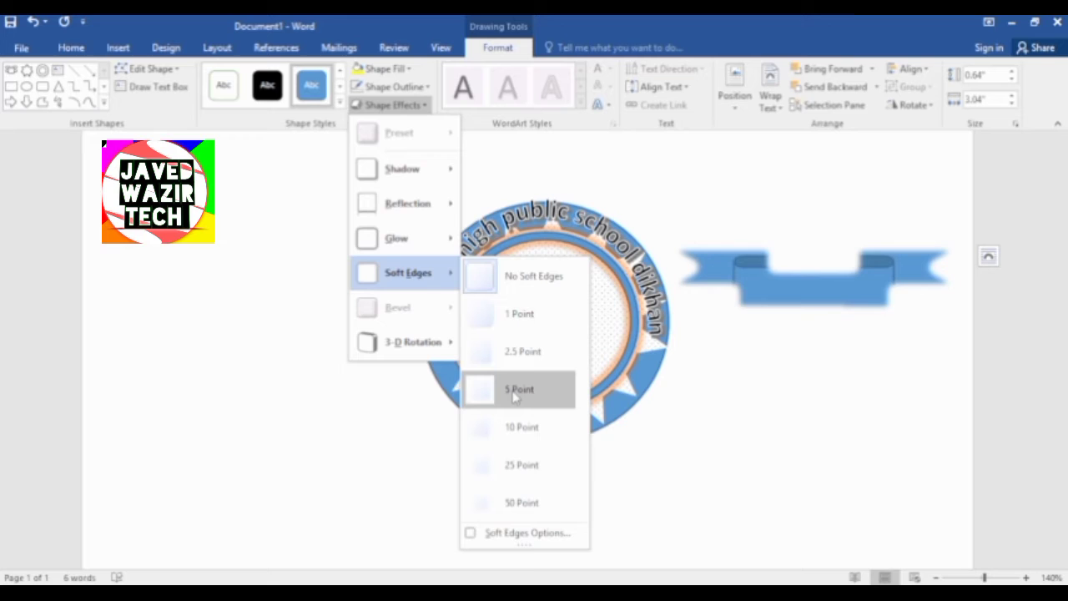
{"action": "left_click", "coordinate": [515, 391]}
{"action": "left_click", "coordinate": [426, 111]}
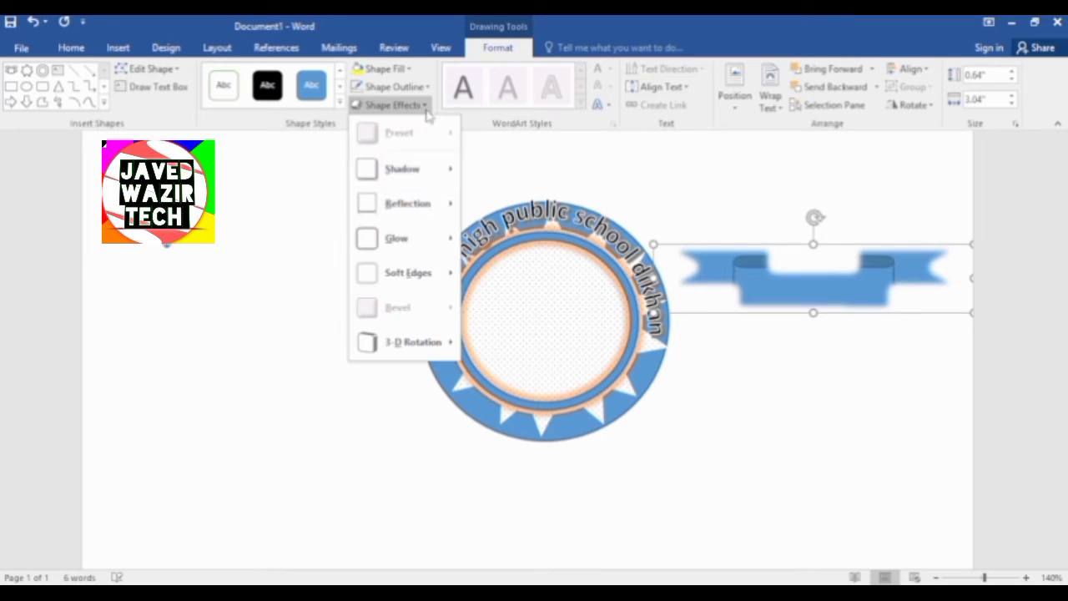
{"action": "mouse_move", "coordinate": [408, 346]}
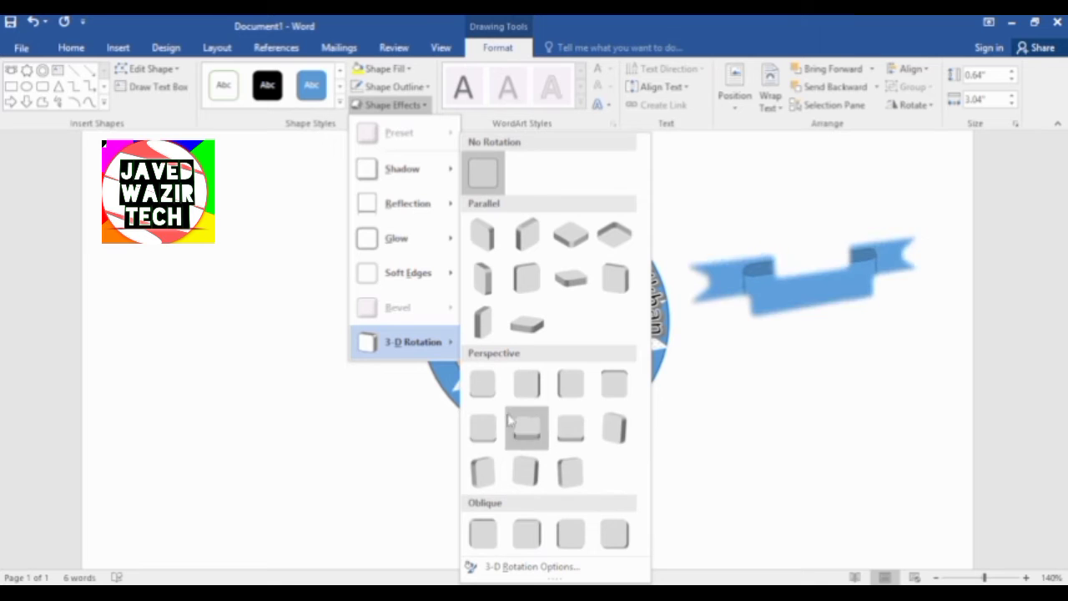
Try a reflection on the ribbon in Format Shape, then close the pane and undo it.
{"action": "left_click", "coordinate": [560, 567]}
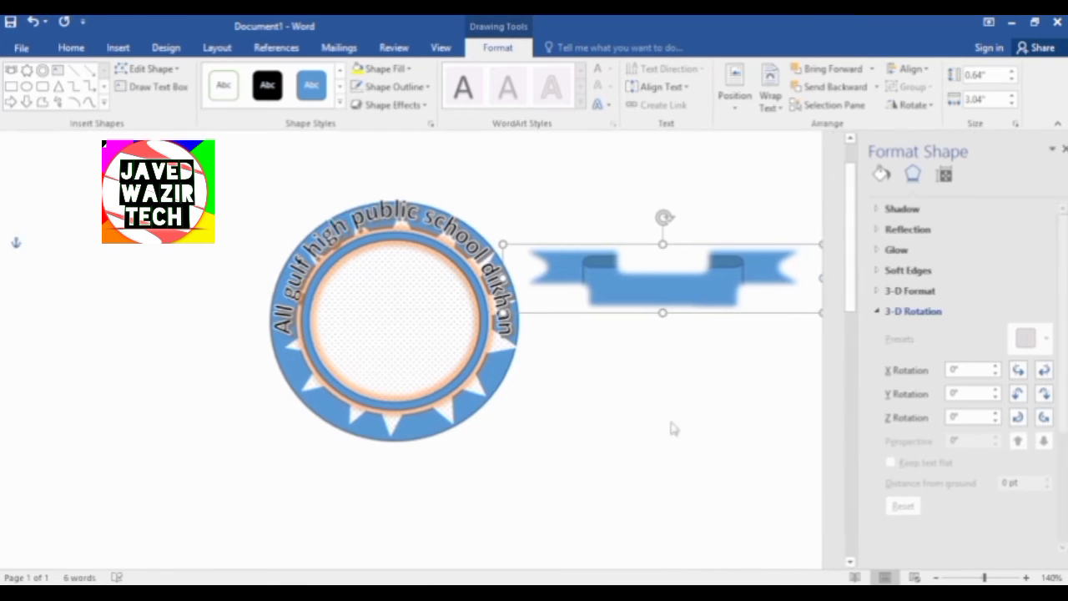
{"action": "left_click", "coordinate": [909, 229]}
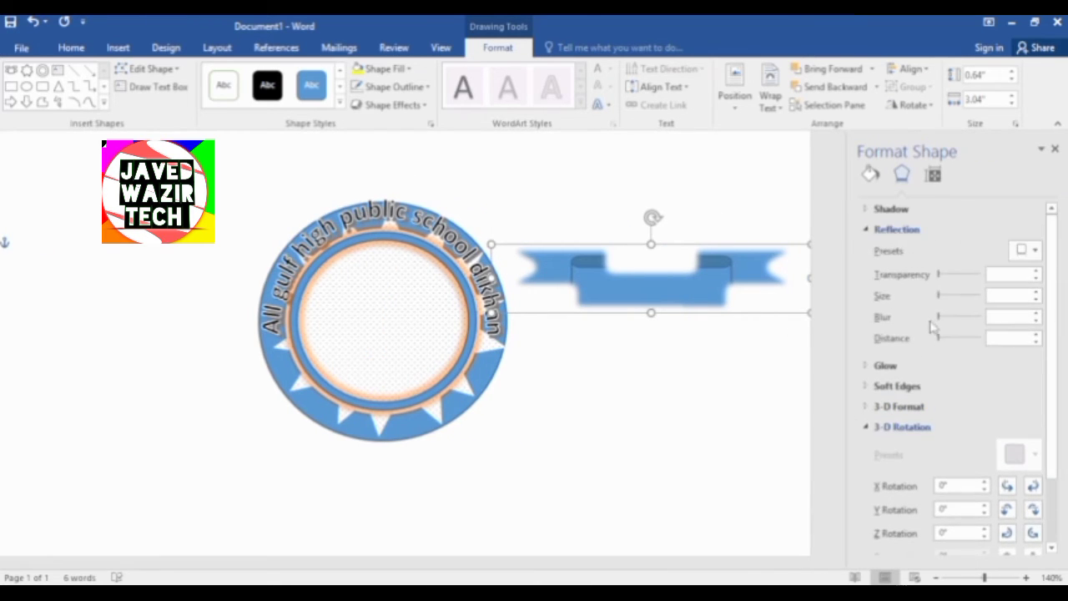
{"action": "left_click_drag", "start_coordinate": [938, 275], "coordinate": [938, 279]}
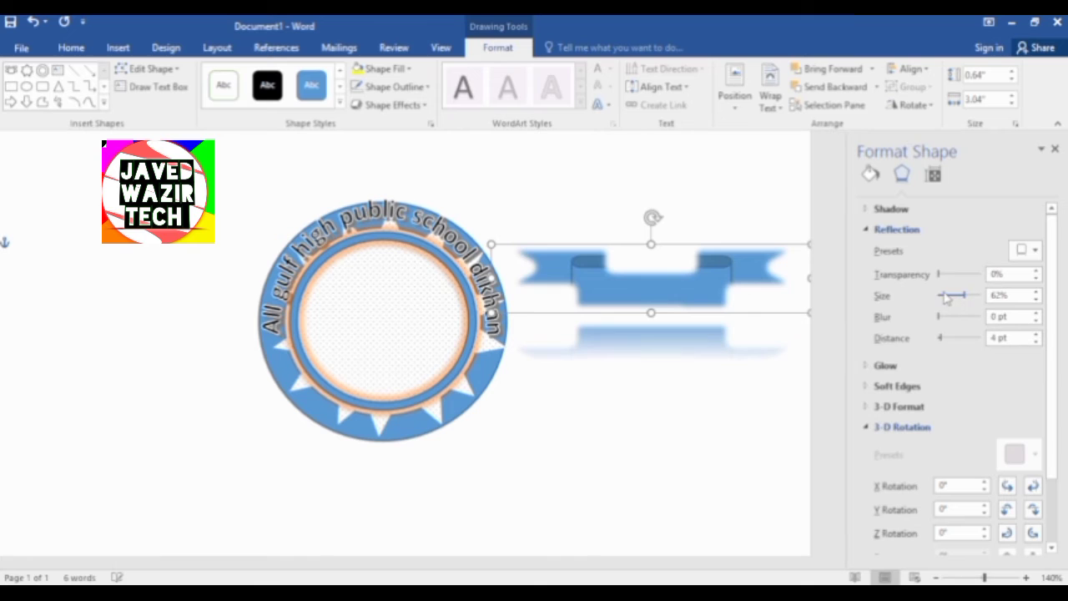
{"action": "left_click", "coordinate": [1055, 148]}
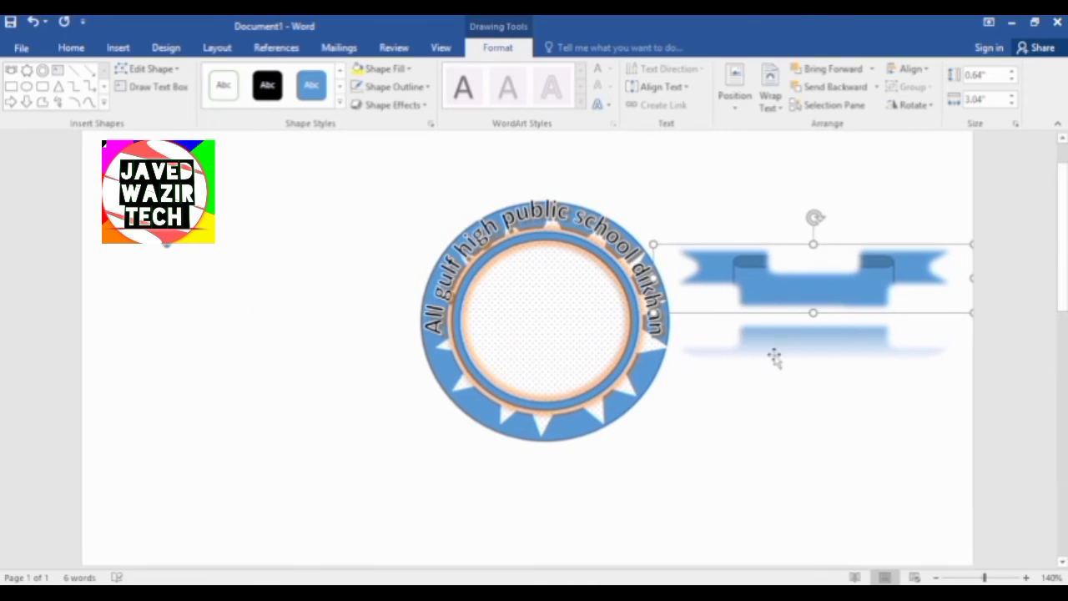
{"action": "key", "text": "ctrl+z"}
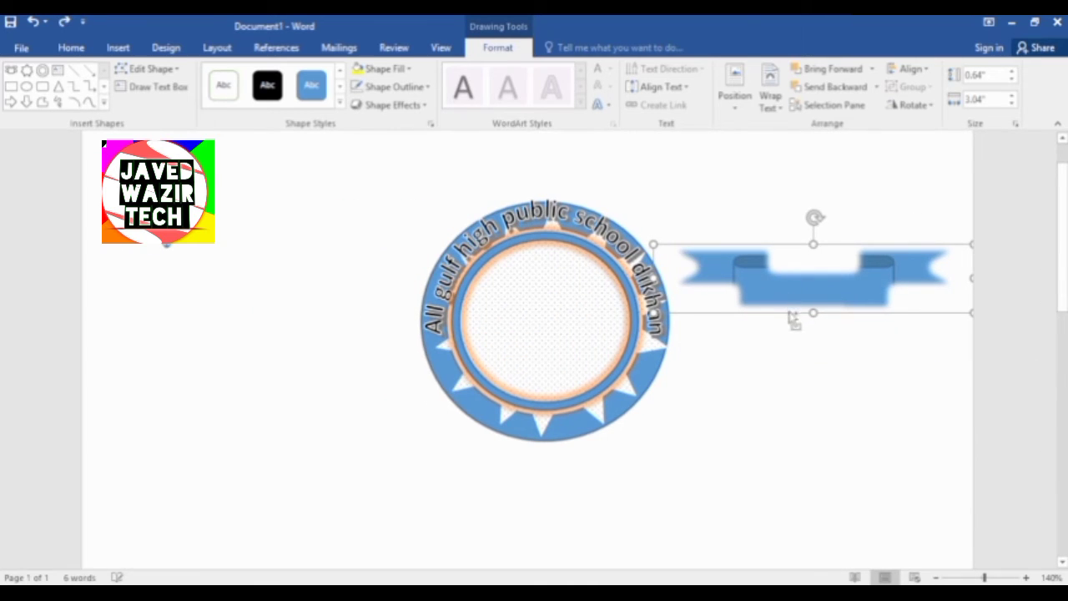
Open the ribbon's shadow options and set the shadow colour to black.
{"action": "left_click", "coordinate": [422, 105]}
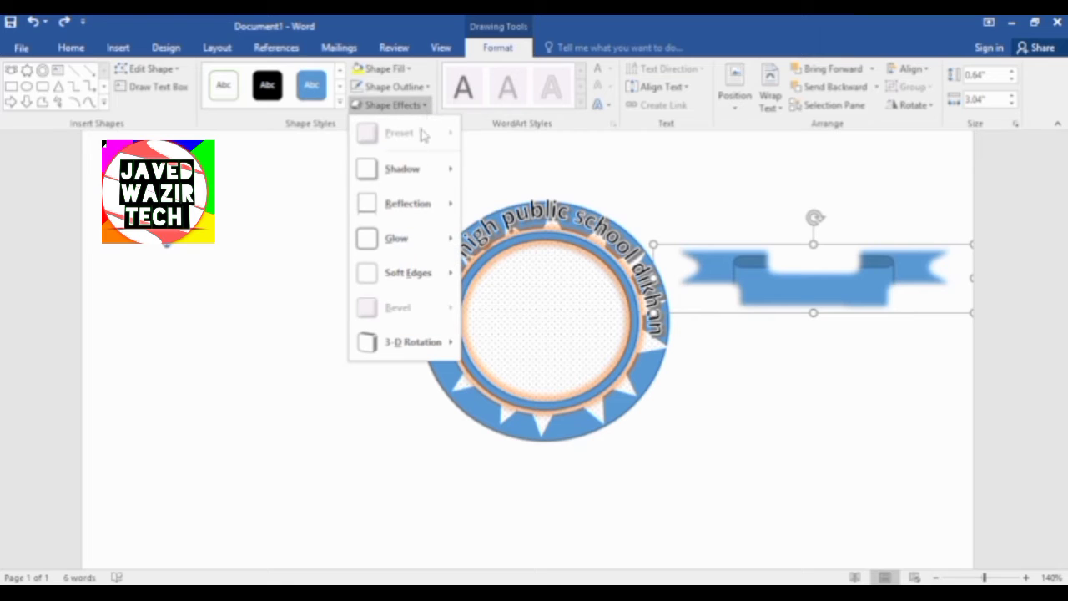
{"action": "mouse_move", "coordinate": [409, 168]}
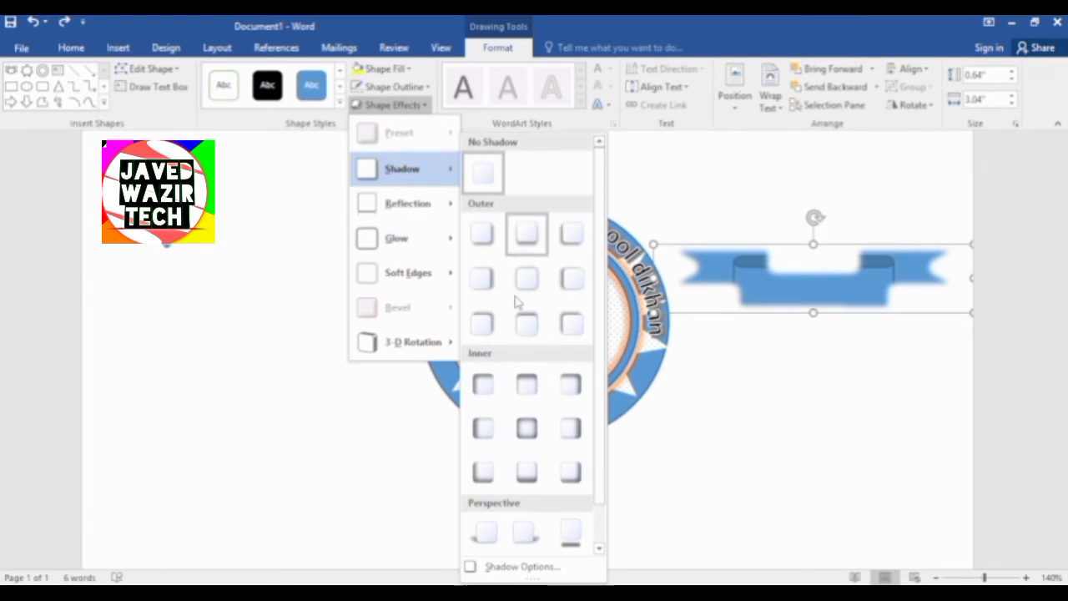
{"action": "left_click", "coordinate": [524, 567]}
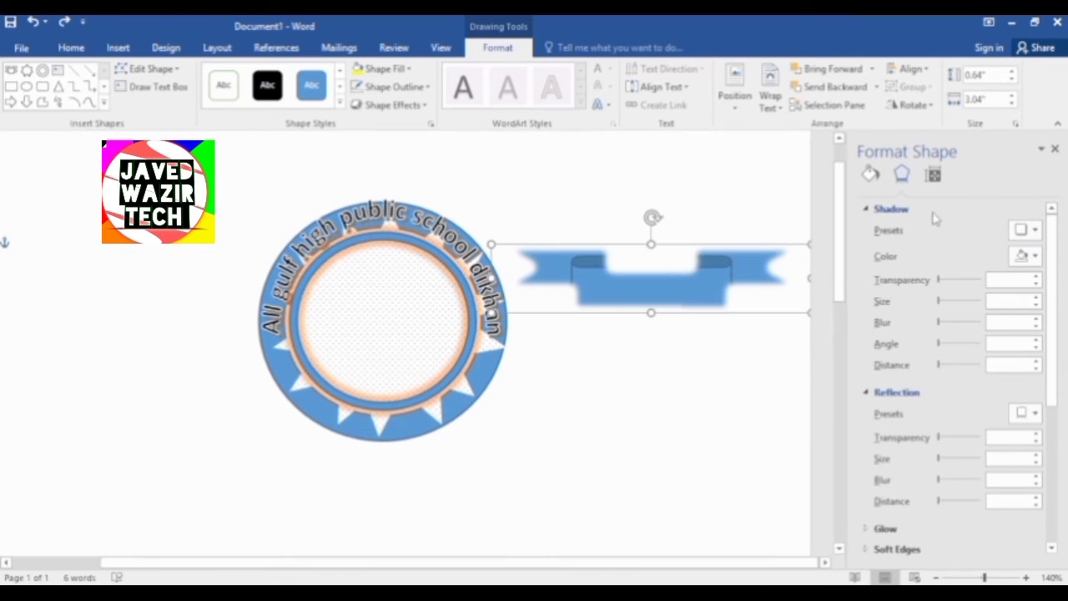
{"action": "left_click", "coordinate": [1035, 257]}
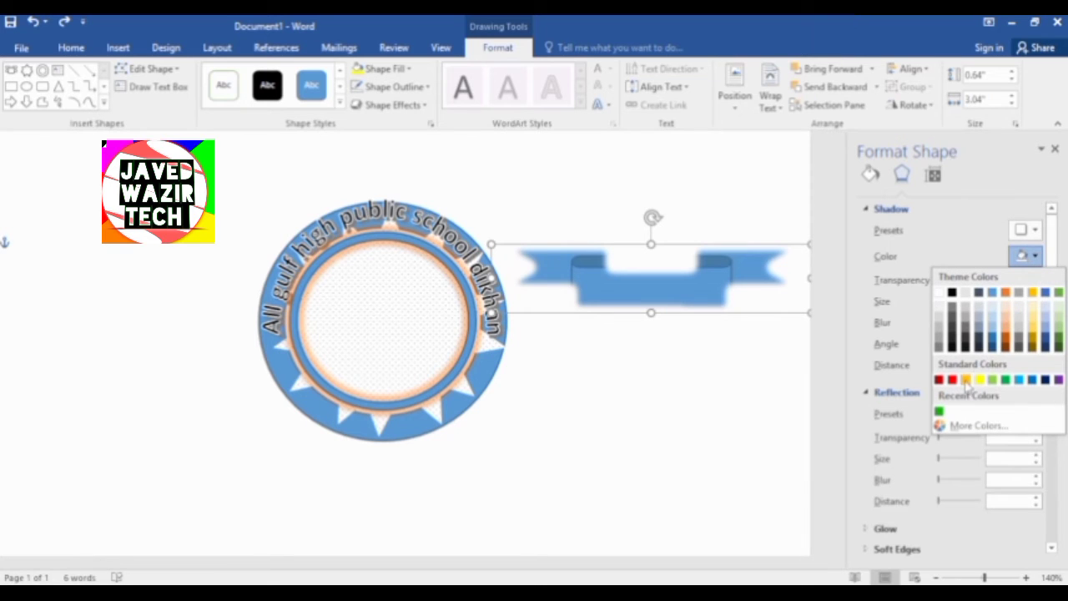
{"action": "left_click", "coordinate": [965, 380]}
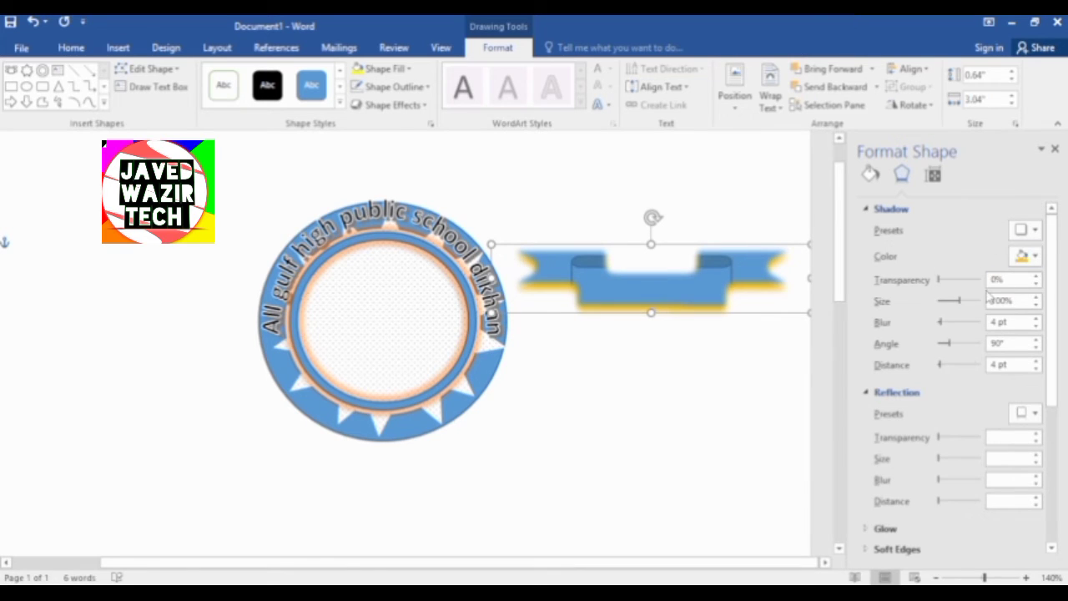
{"action": "left_click", "coordinate": [1033, 257]}
{"action": "left_click", "coordinate": [951, 349]}
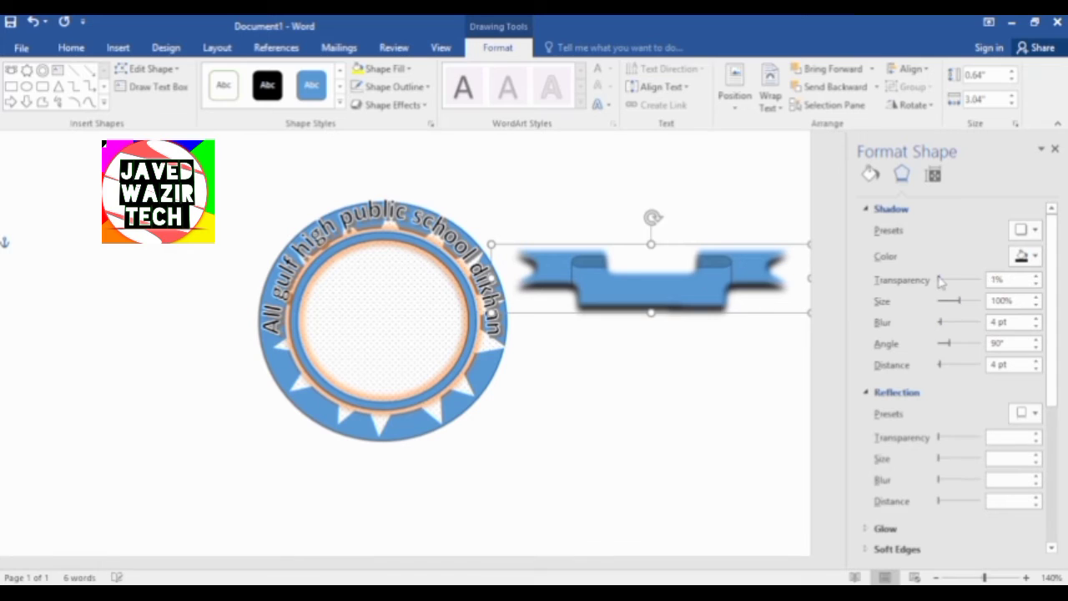
Make the shadow 60% transparent at 102% size with Offset Center, and move the ribbon beneath the badge.
{"action": "mouse_move", "coordinate": [941, 281]}
{"action": "left_mouse_down"}
{"action": "mouse_move", "coordinate": [948, 306]}
{"action": "mouse_move", "coordinate": [964, 305]}
{"action": "mouse_move", "coordinate": [944, 325]}
{"action": "mouse_move", "coordinate": [938, 373]}
{"action": "left_mouse_up"}
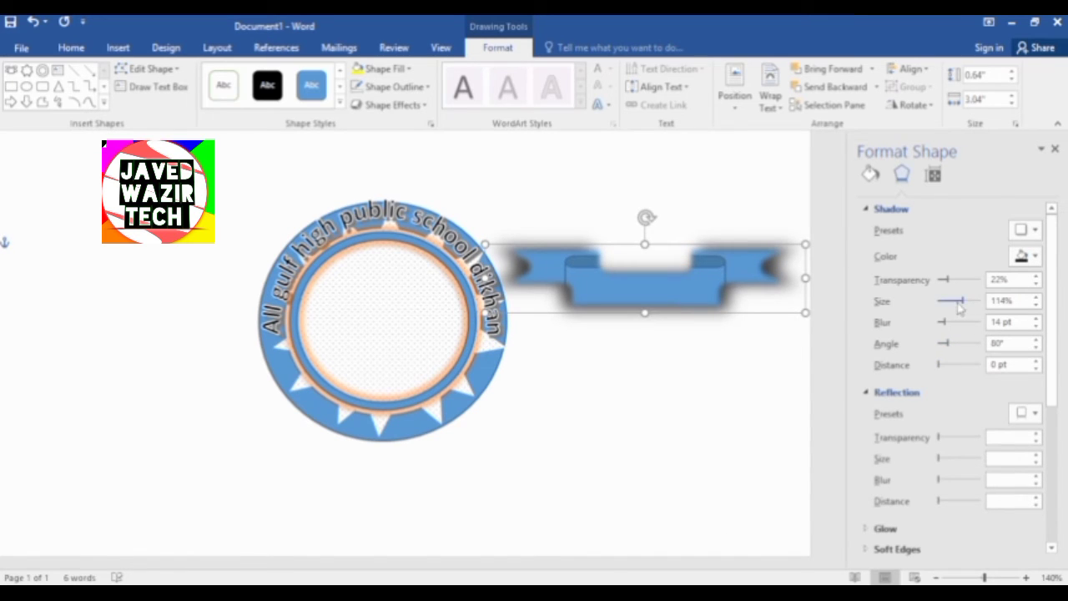
{"action": "left_click_drag", "start_coordinate": [960, 308], "coordinate": [942, 307]}
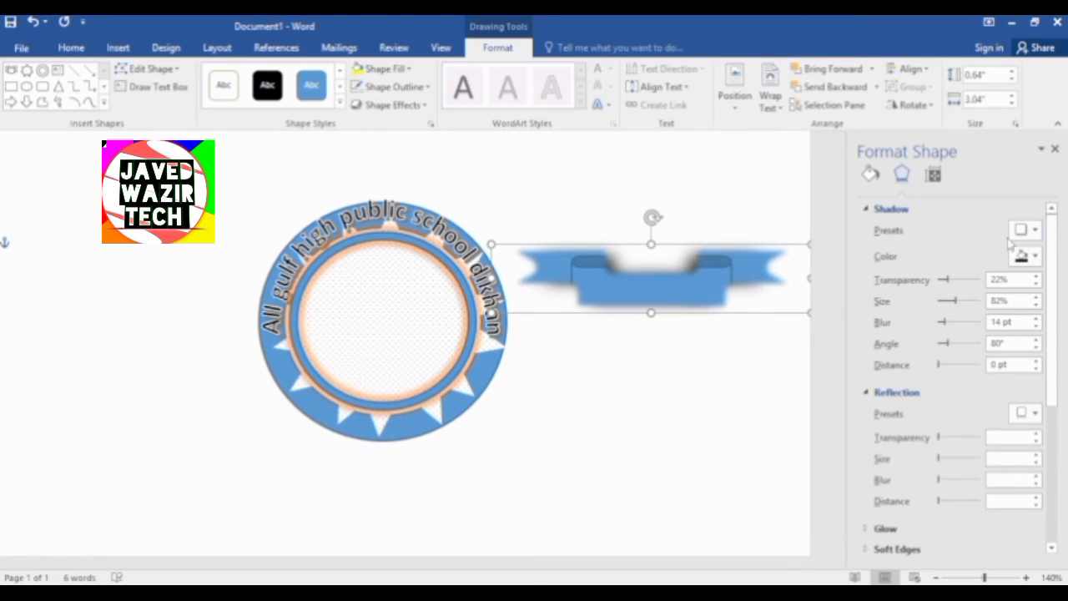
{"action": "left_click", "coordinate": [1033, 230]}
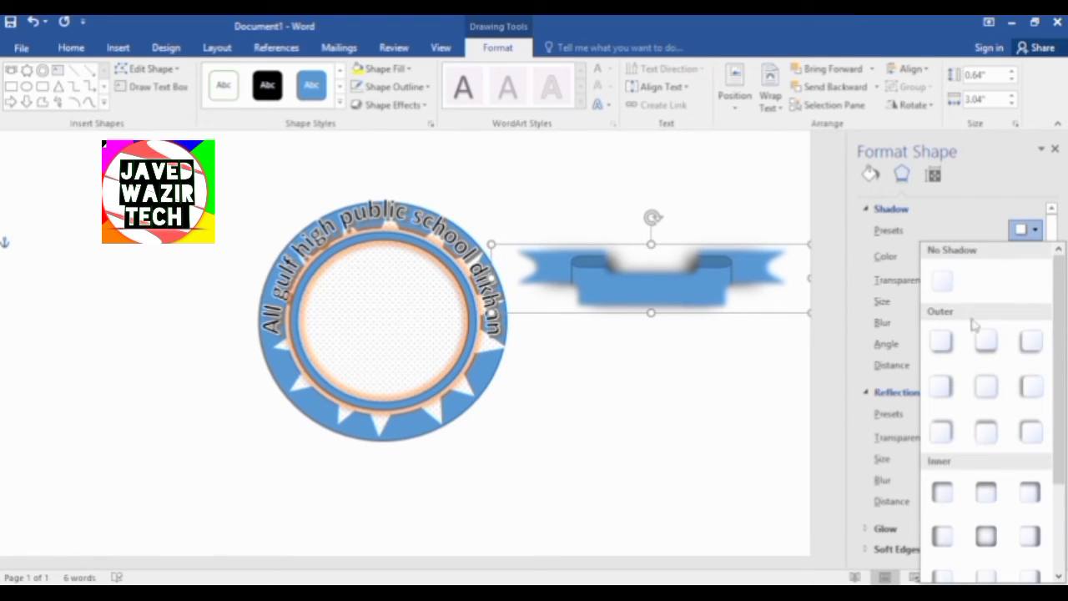
{"action": "left_click", "coordinate": [985, 385]}
{"action": "mouse_move", "coordinate": [681, 296]}
{"action": "left_mouse_down"}
{"action": "mouse_move", "coordinate": [422, 474]}
{"action": "mouse_move", "coordinate": [416, 457]}
{"action": "left_mouse_up"}
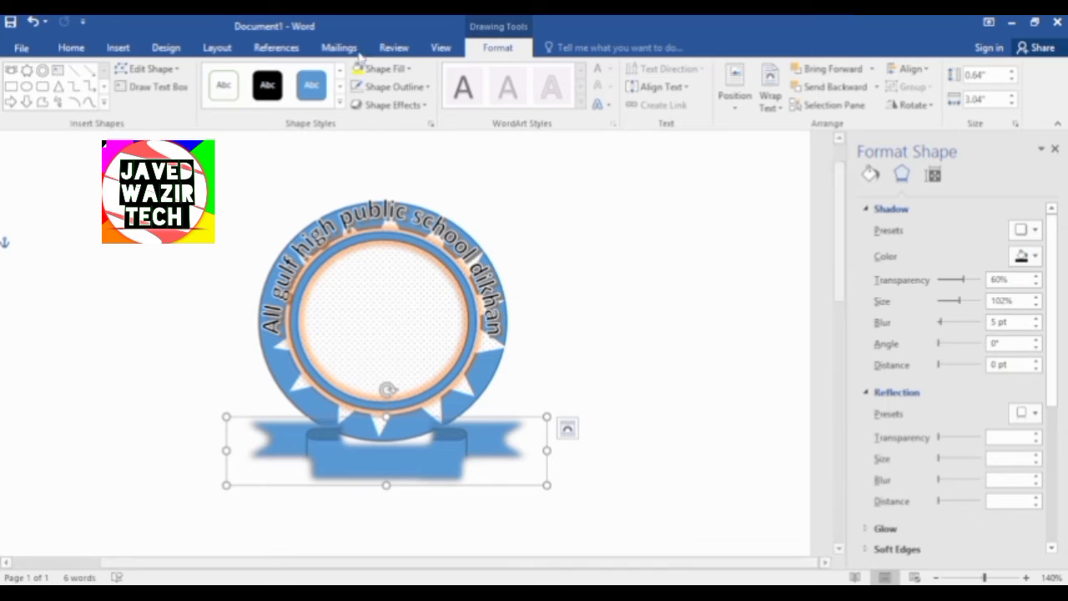
Apply the Intense Effect - Black, Dark 1 style and nudge the ribbon under the circle.
{"action": "left_click", "coordinate": [264, 82]}
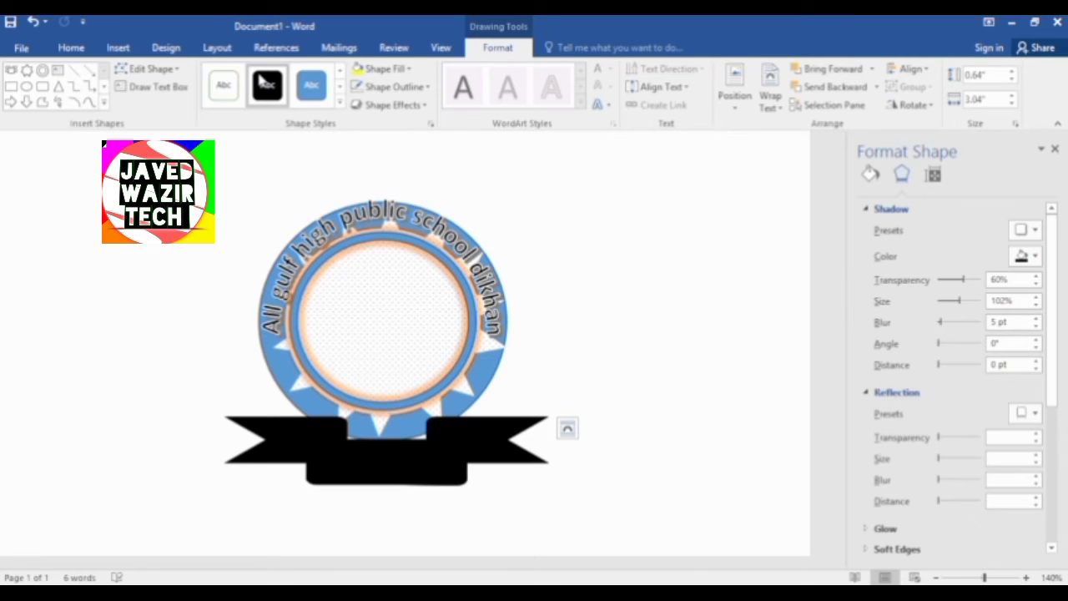
{"action": "left_click", "coordinate": [340, 101]}
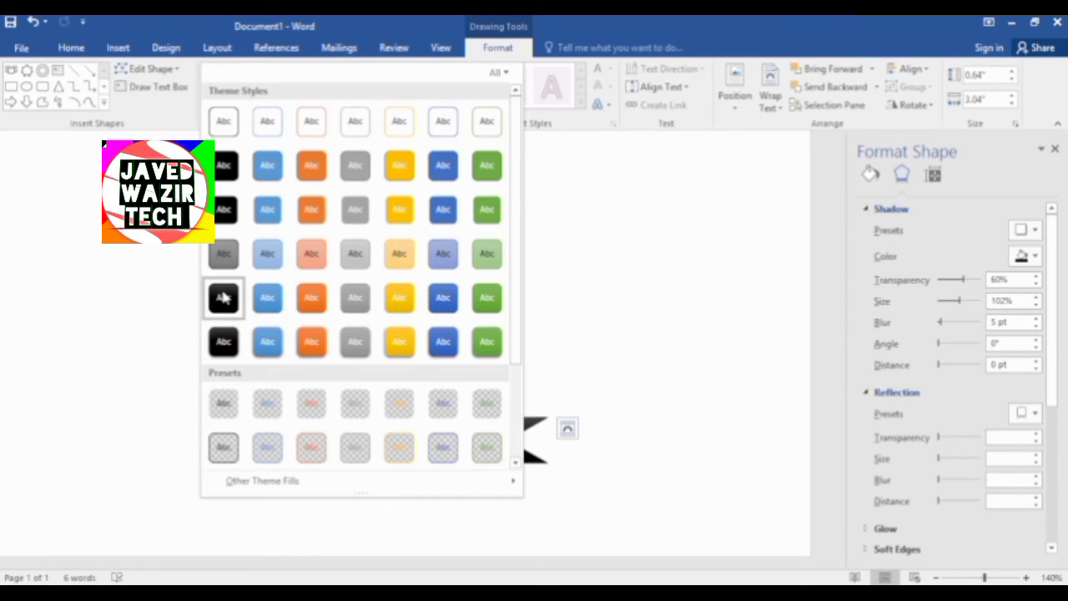
{"action": "left_click", "coordinate": [221, 336]}
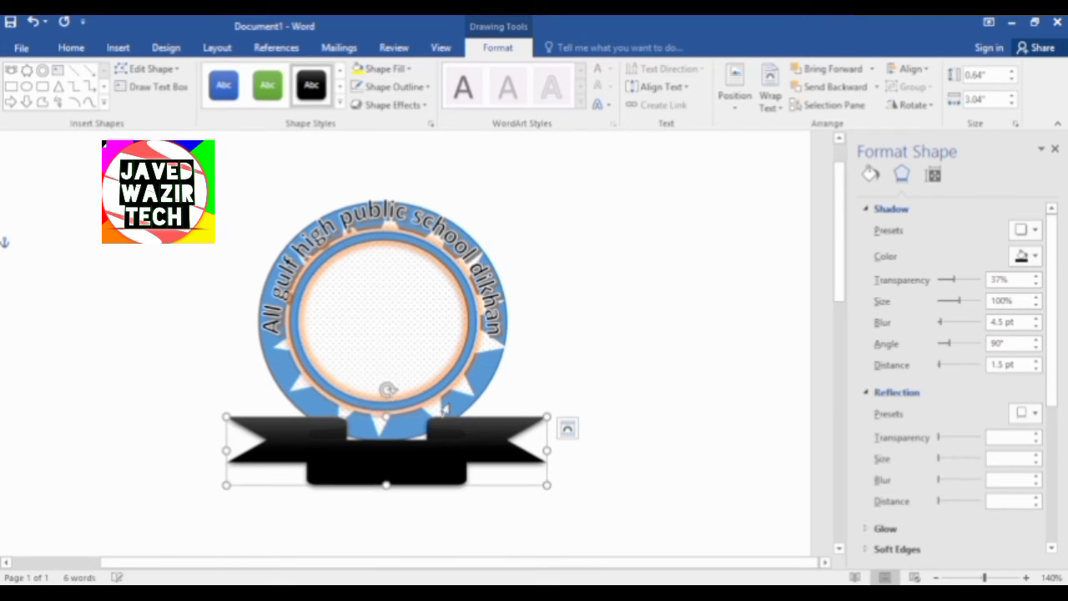
{"action": "left_click_drag", "start_coordinate": [400, 447], "coordinate": [394, 455]}
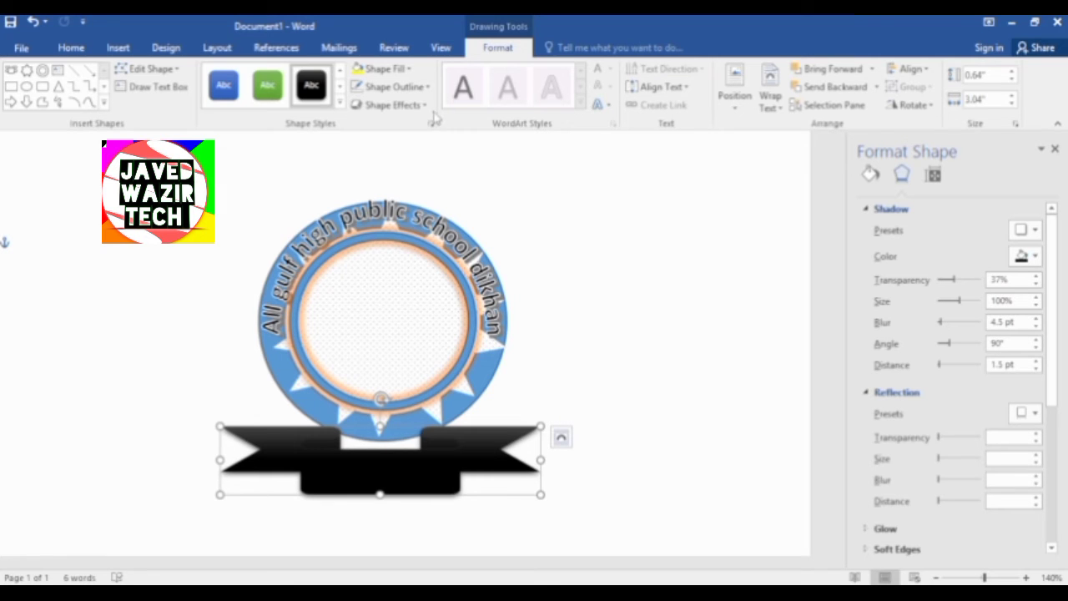
Adjust the ribbon's reflection to 13% size and 4 pt distance in Format Shape.
{"action": "left_click", "coordinate": [393, 105]}
{"action": "mouse_move", "coordinate": [413, 342]}
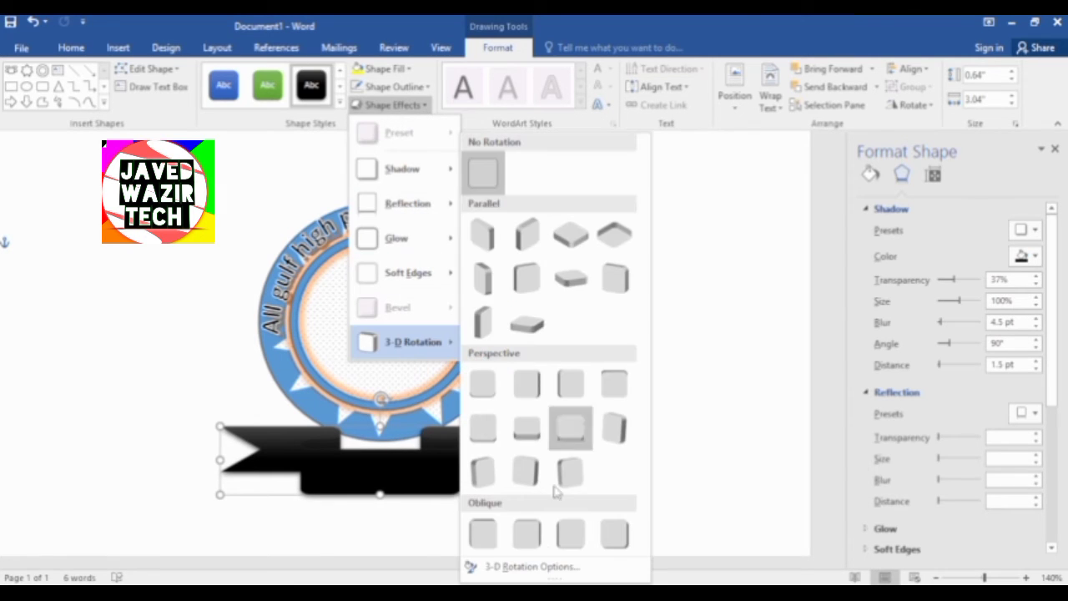
{"action": "left_click", "coordinate": [567, 566]}
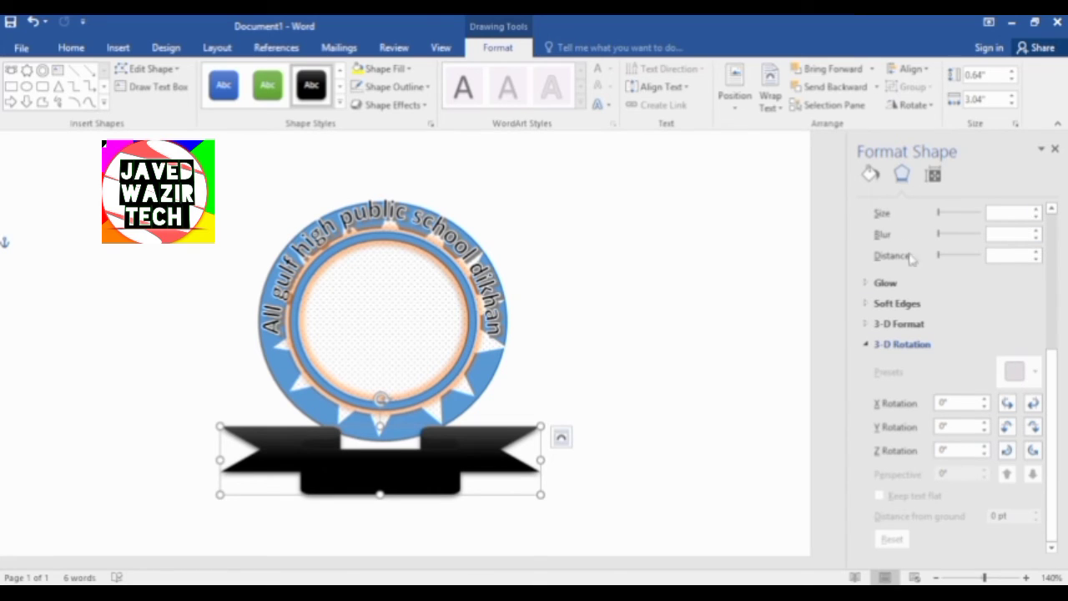
{"action": "left_click_drag", "start_coordinate": [944, 217], "coordinate": [949, 218]}
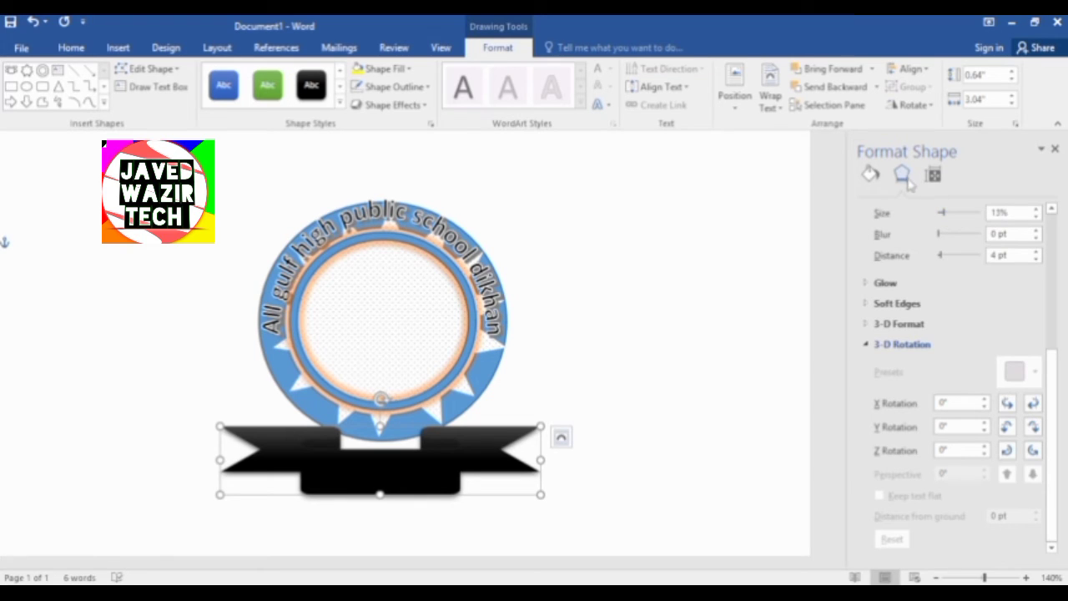
{"action": "left_click", "coordinate": [934, 176]}
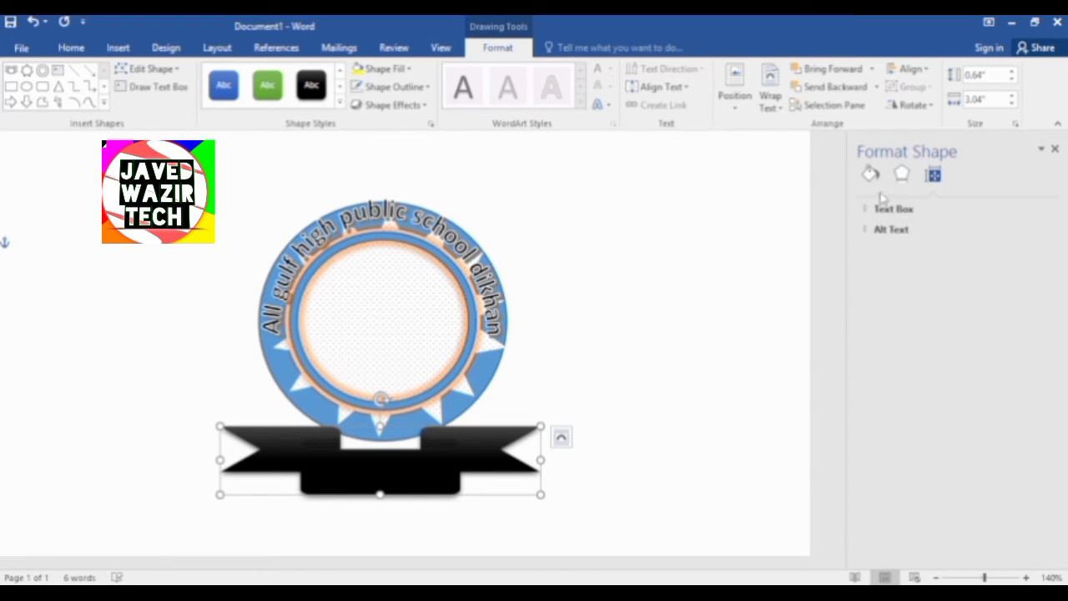
Try a solid red fill on the ribbon, then undo it.
{"action": "left_click", "coordinate": [872, 175]}
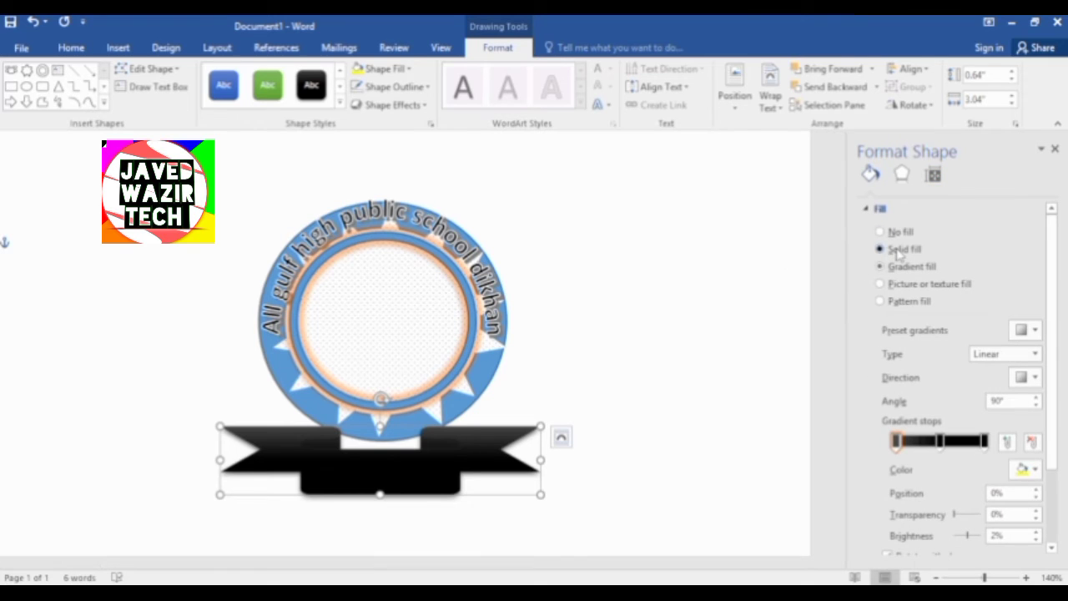
{"action": "left_click", "coordinate": [880, 249]}
{"action": "left_click", "coordinate": [1024, 331]}
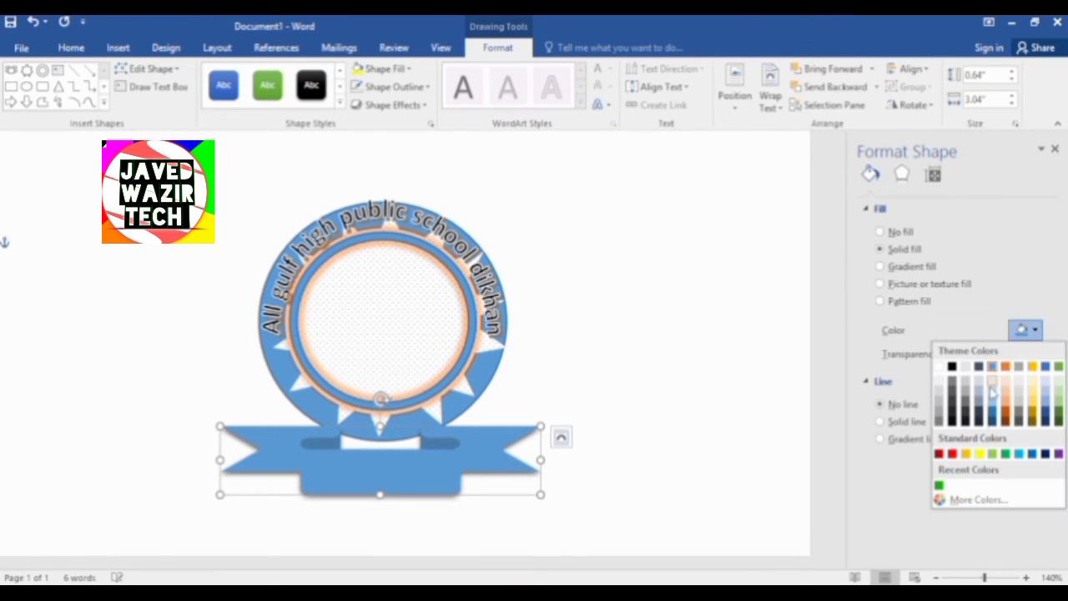
{"action": "left_click", "coordinate": [953, 453]}
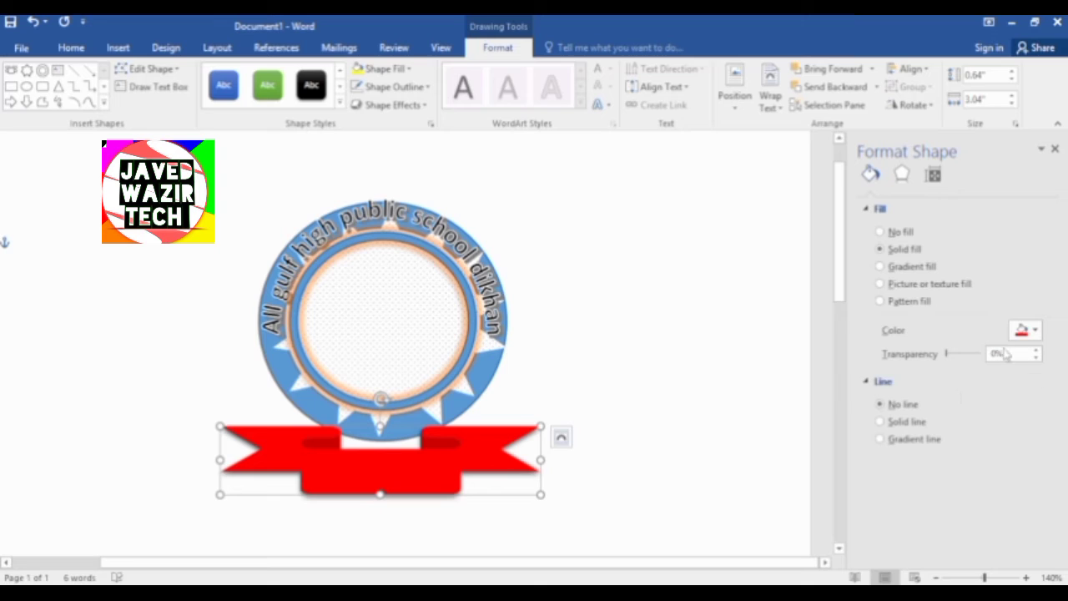
{"action": "key", "text": "ctrl+z"}
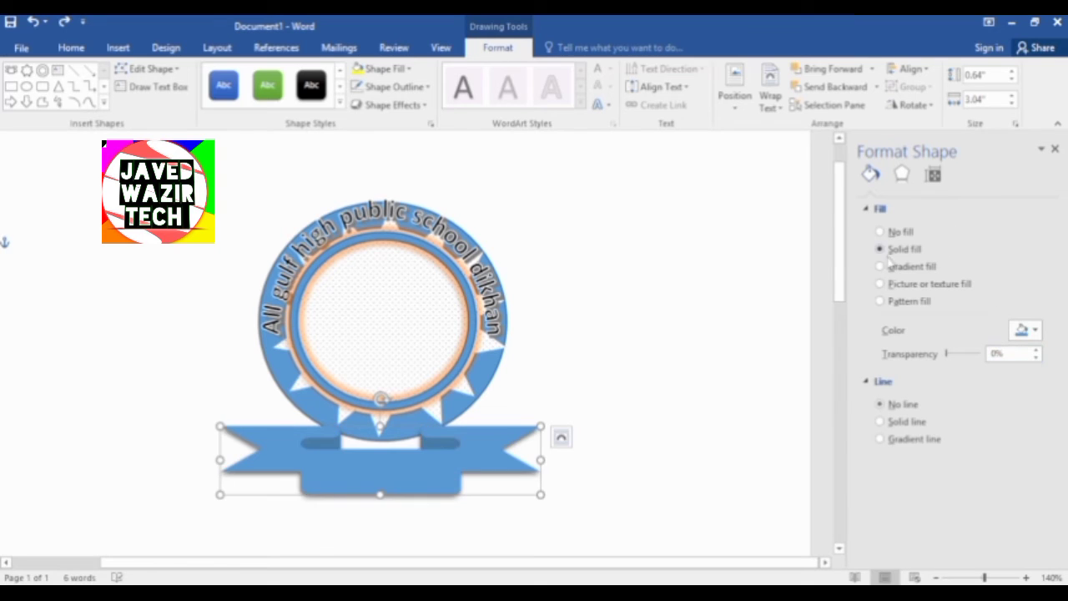
Give the ribbon a gradient fill with a red first stop and a yellow middle stop.
{"action": "left_click", "coordinate": [900, 265]}
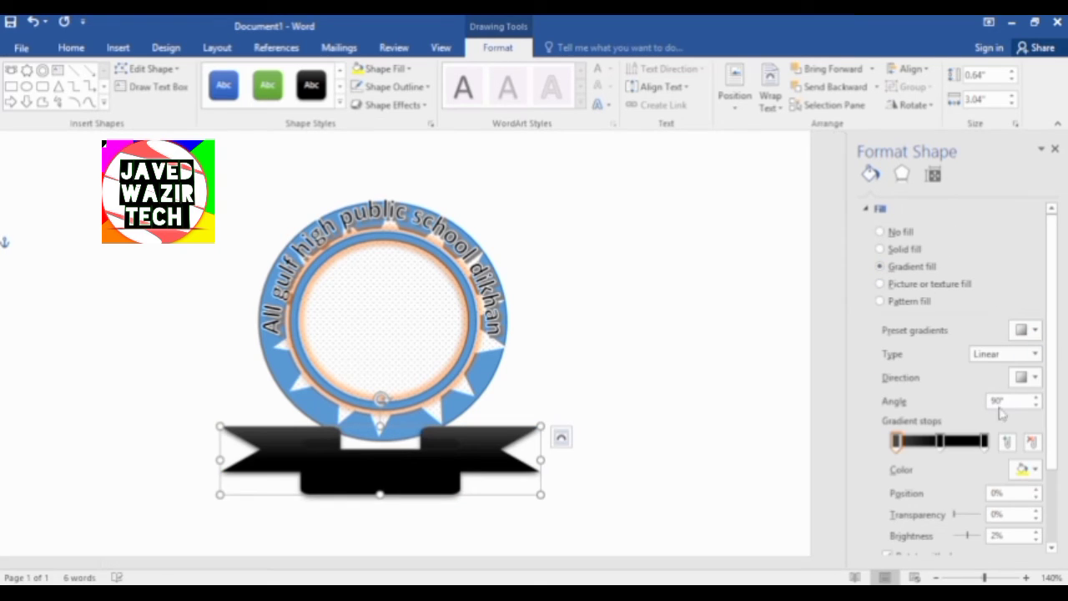
{"action": "left_click", "coordinate": [1026, 469]}
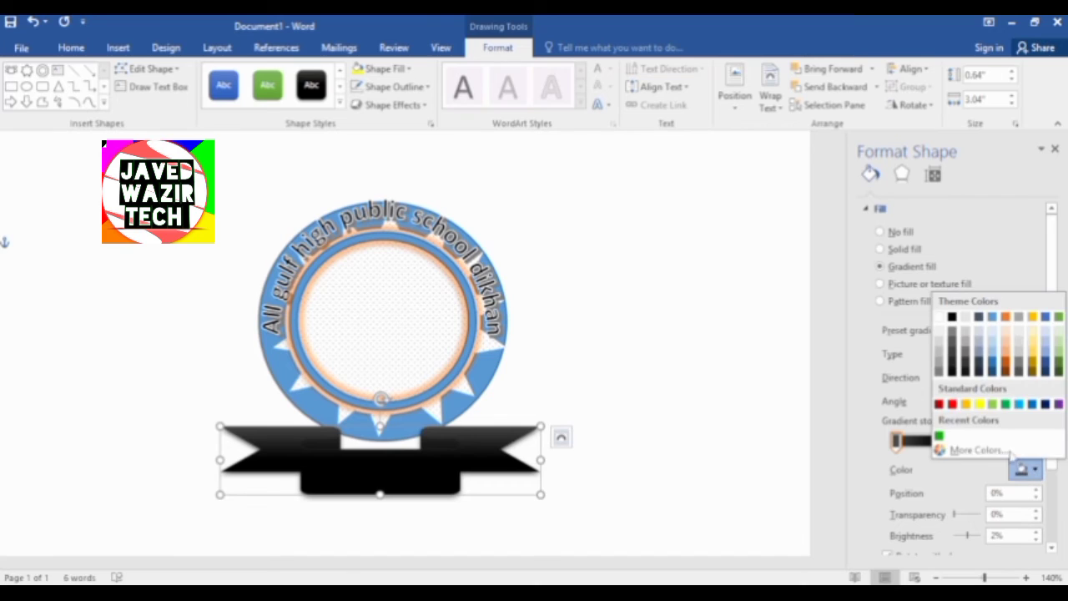
{"action": "left_click", "coordinate": [951, 405]}
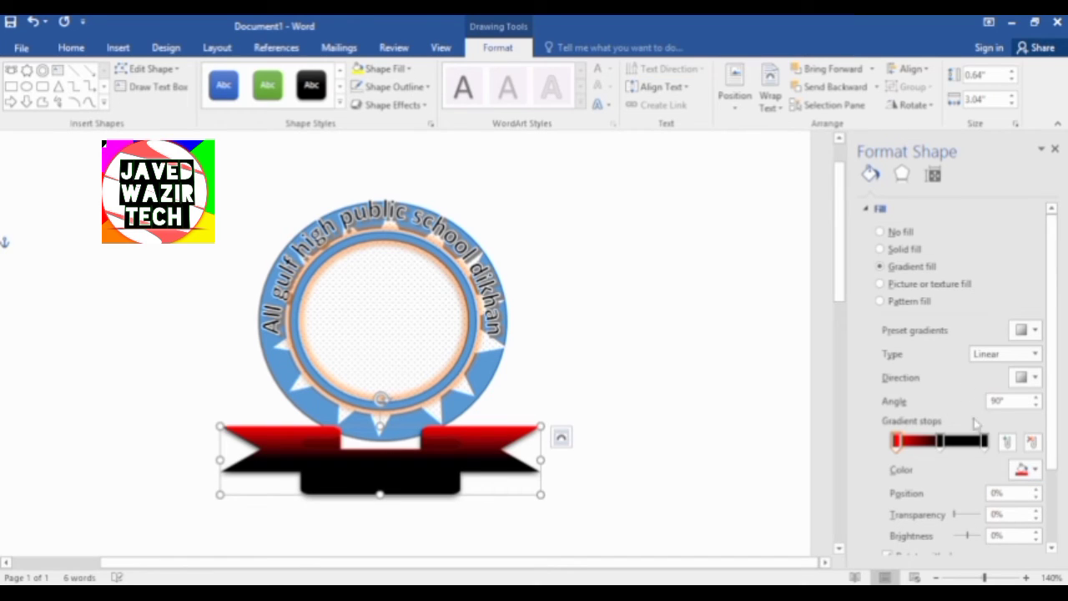
{"action": "left_click", "coordinate": [941, 440]}
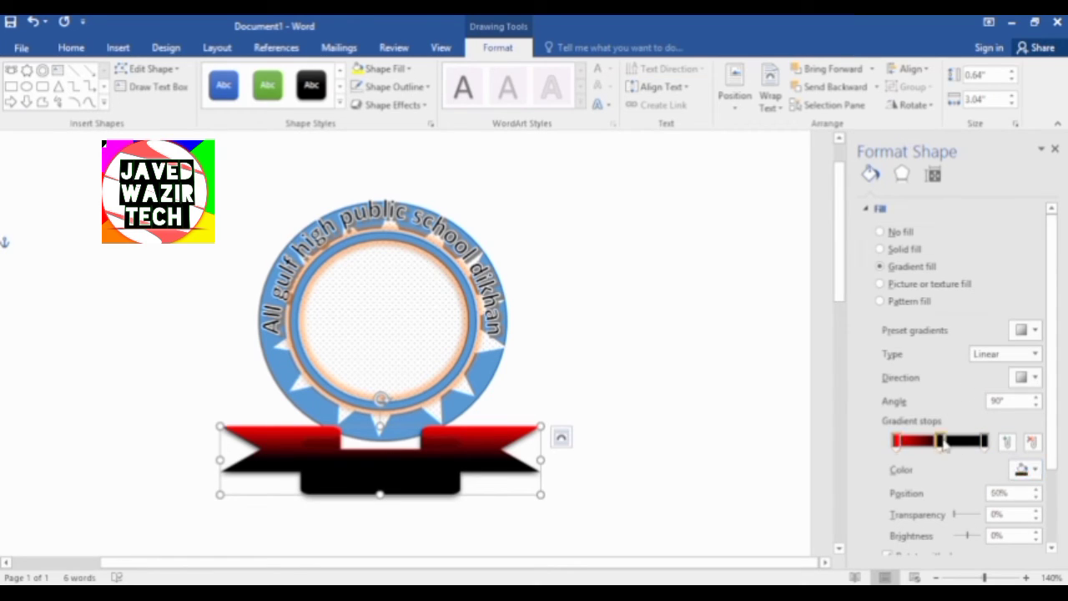
{"action": "mouse_move", "coordinate": [943, 445]}
{"action": "left_mouse_down"}
{"action": "mouse_move", "coordinate": [928, 442]}
{"action": "mouse_move", "coordinate": [949, 442]}
{"action": "left_mouse_up"}
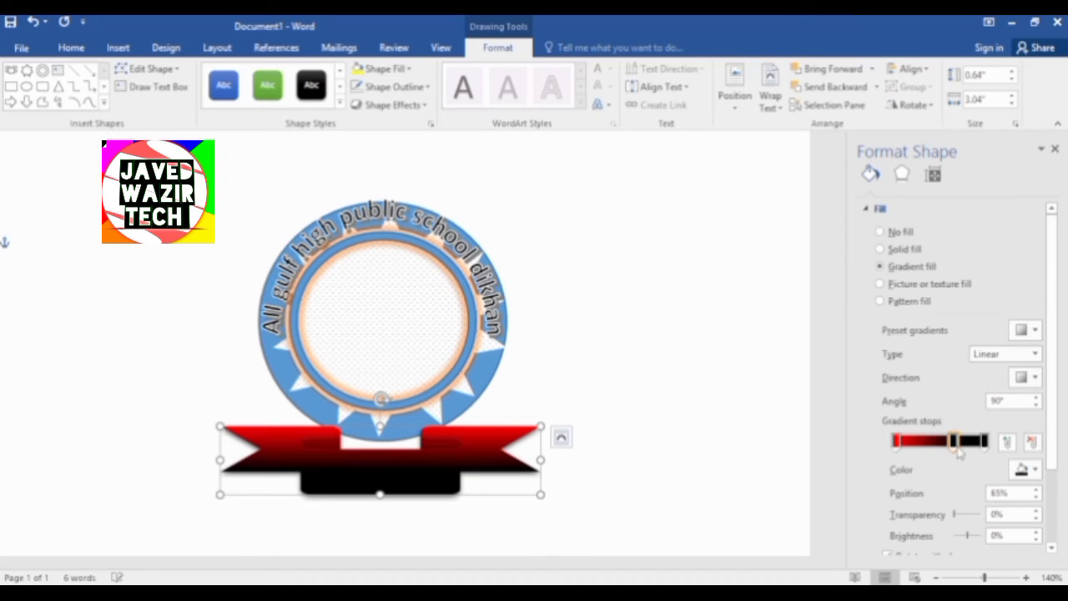
{"action": "left_click", "coordinate": [1033, 470]}
{"action": "left_click", "coordinate": [980, 404]}
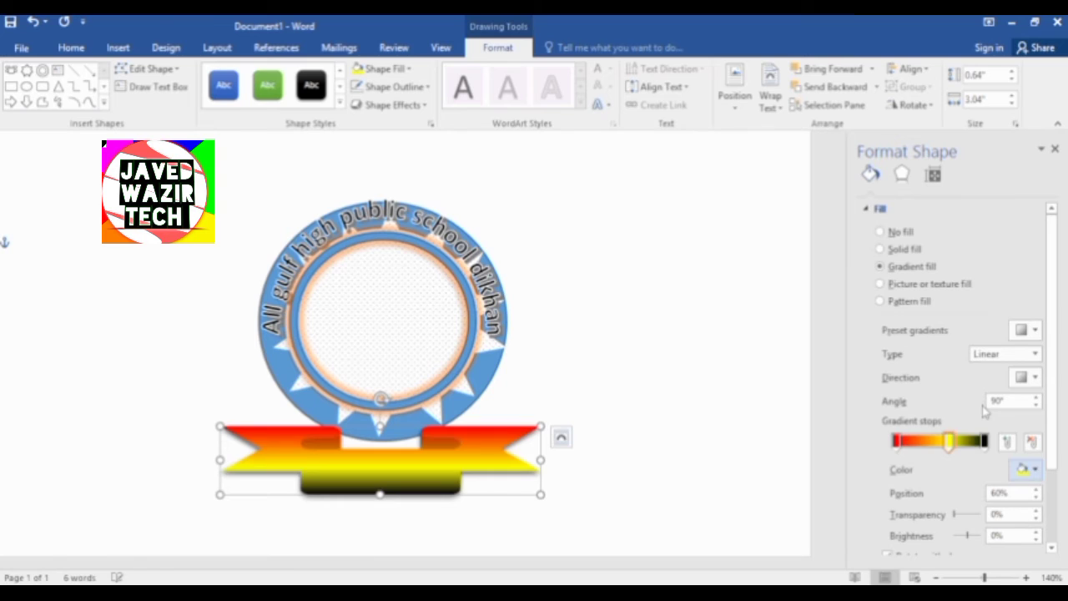
{"action": "left_click_drag", "start_coordinate": [949, 444], "coordinate": [941, 442]}
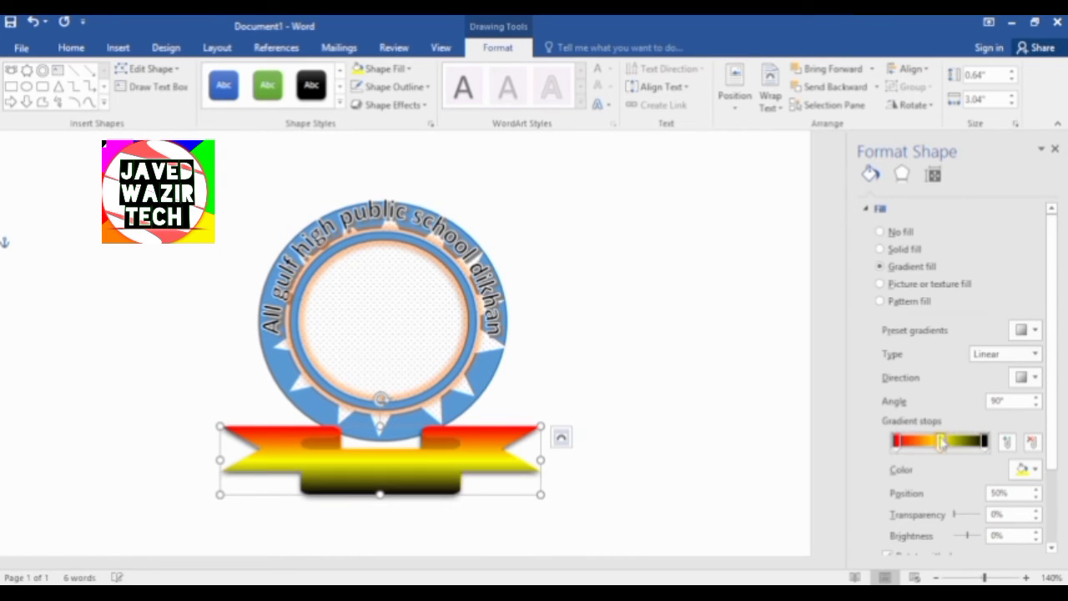
Undo two changes and reapply the Follow Path arch to the school-name text.
{"action": "key", "text": "ctrl+z"}
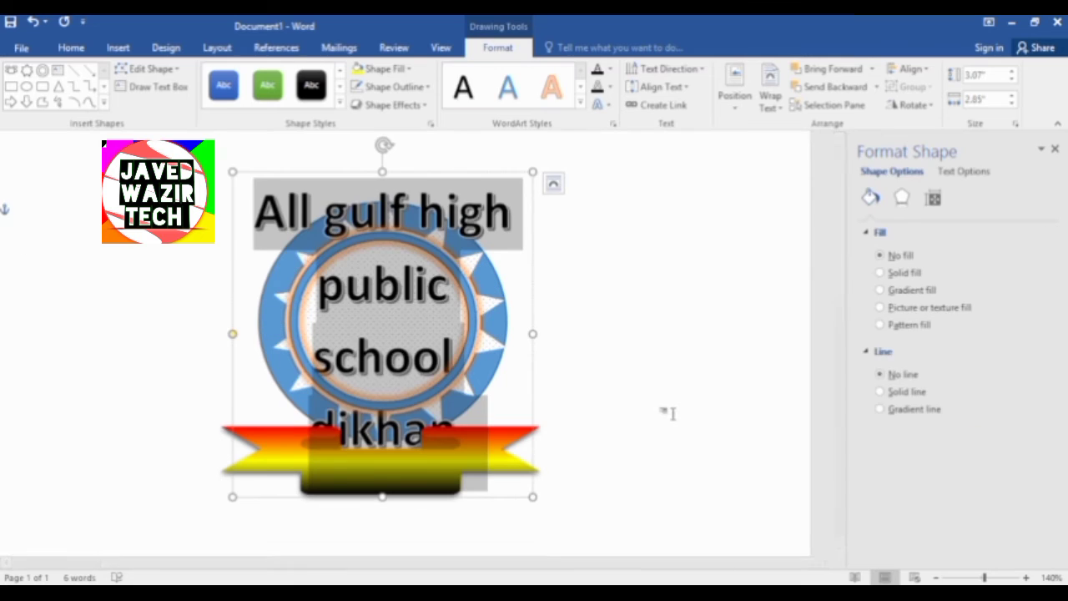
{"action": "key", "text": "ctrl+z"}
{"action": "triple_click", "coordinate": [379, 224]}
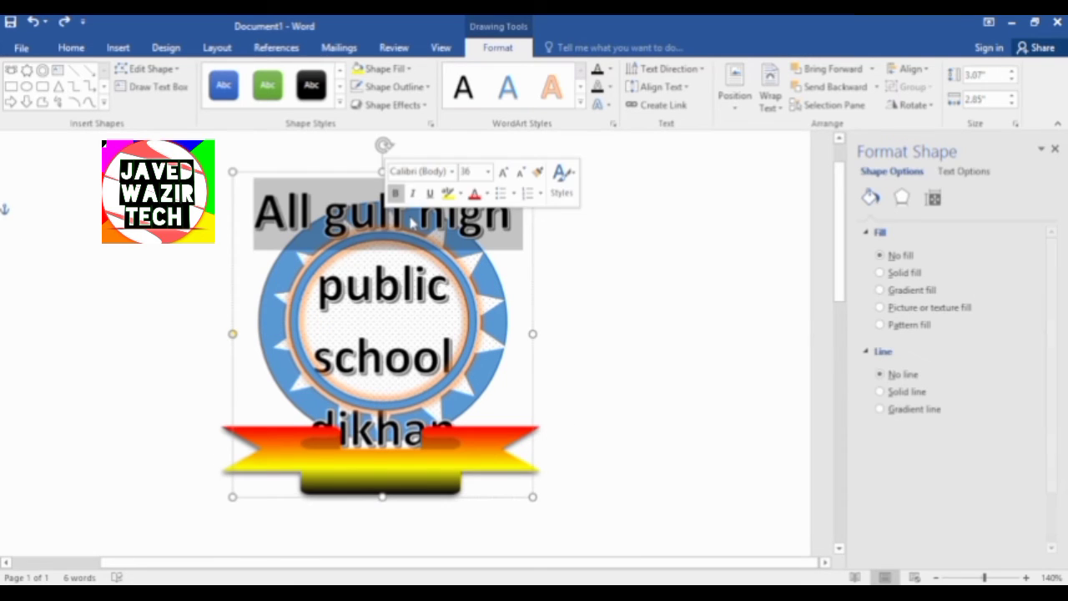
{"action": "left_click", "coordinate": [598, 104]}
{"action": "mouse_move", "coordinate": [649, 306]}
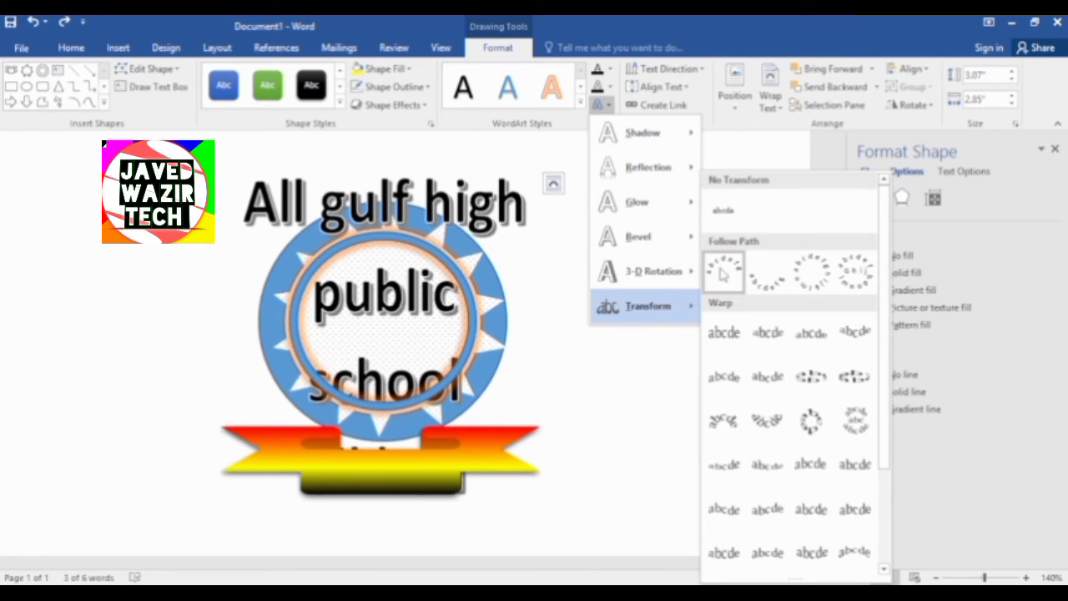
{"action": "left_click", "coordinate": [724, 269]}
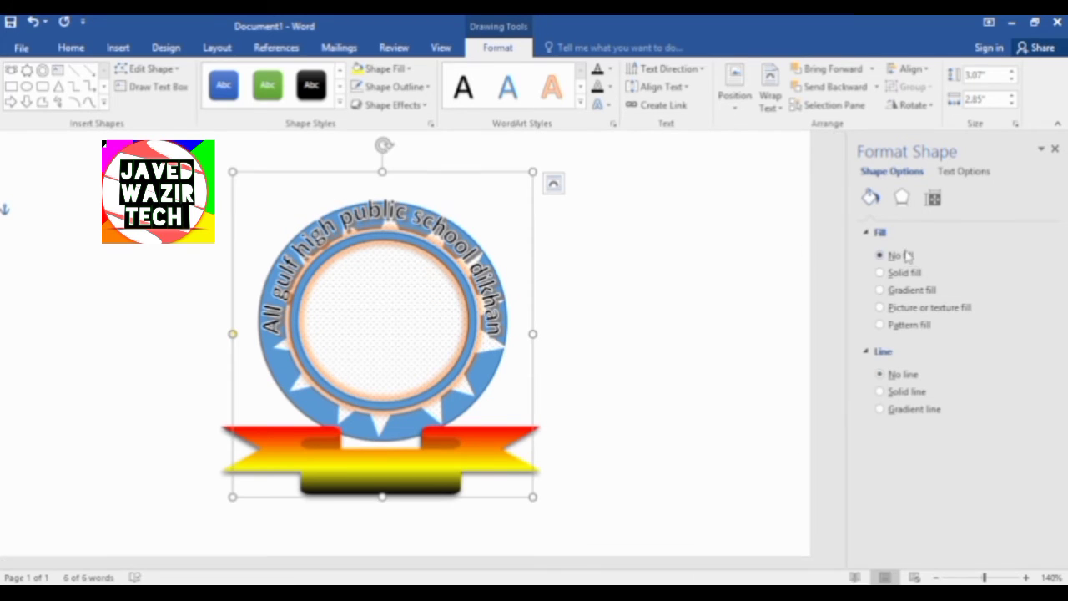
Try a pattern fill on the badge, undo it, and select the ribbon banner.
{"action": "left_click", "coordinate": [903, 326]}
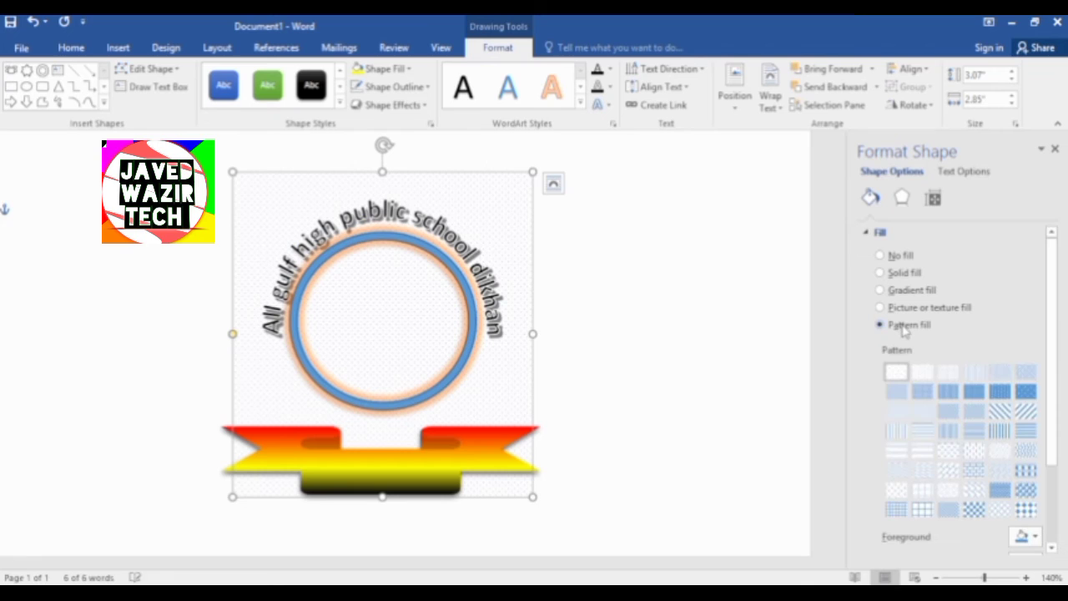
{"action": "key", "text": "ctrl+z"}
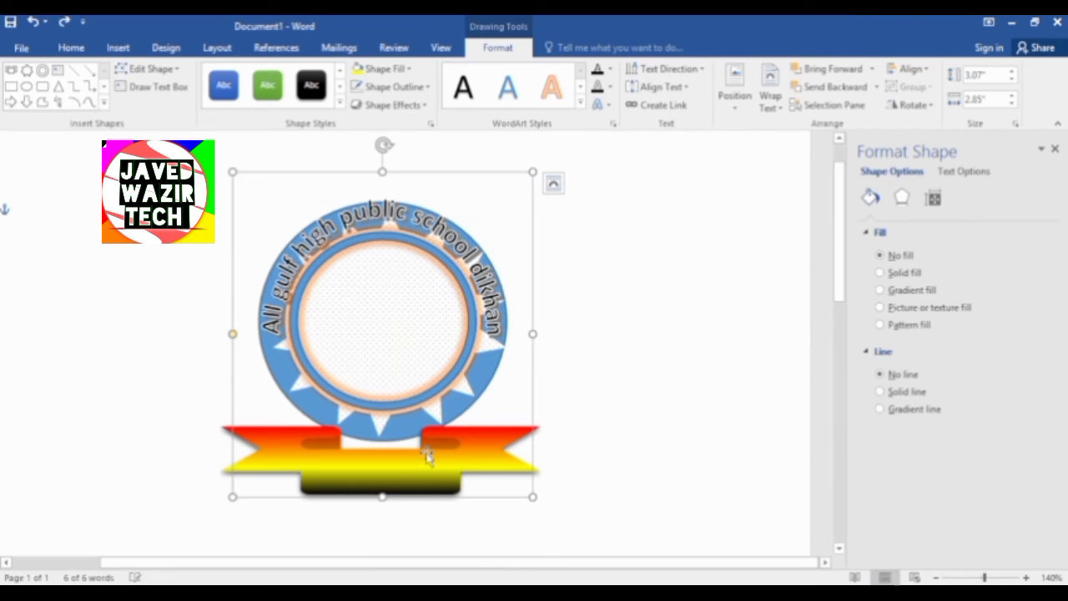
{"action": "left_click", "coordinate": [430, 456]}
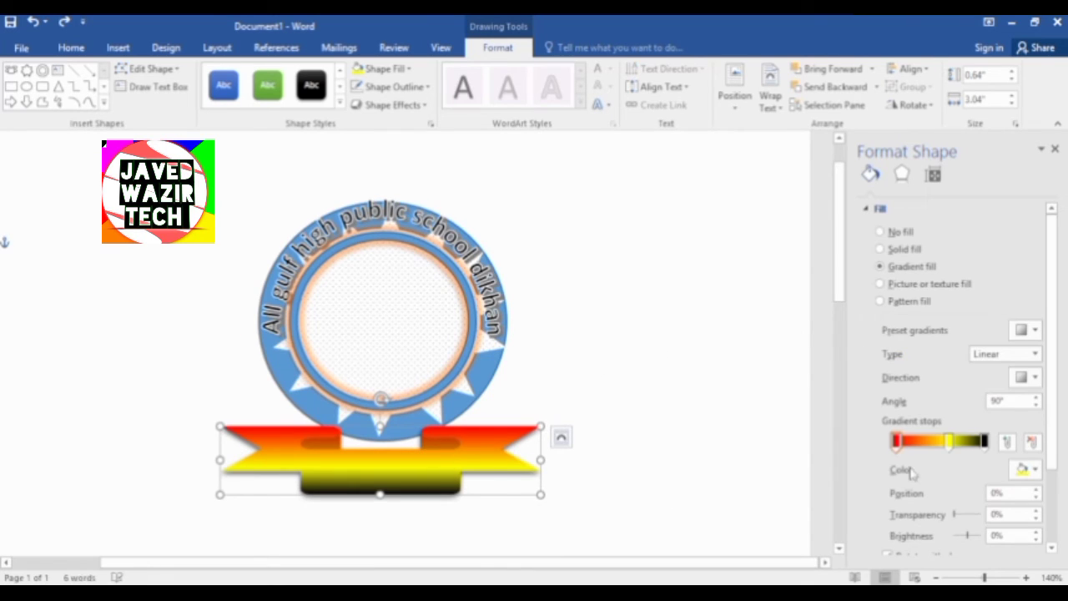
Widen the yellow and red gradient bands, shrink the ribbon, and set 25% transparency.
{"action": "mouse_move", "coordinate": [948, 441]}
{"action": "left_mouse_down"}
{"action": "mouse_move", "coordinate": [939, 440]}
{"action": "mouse_move", "coordinate": [966, 448]}
{"action": "left_mouse_up"}
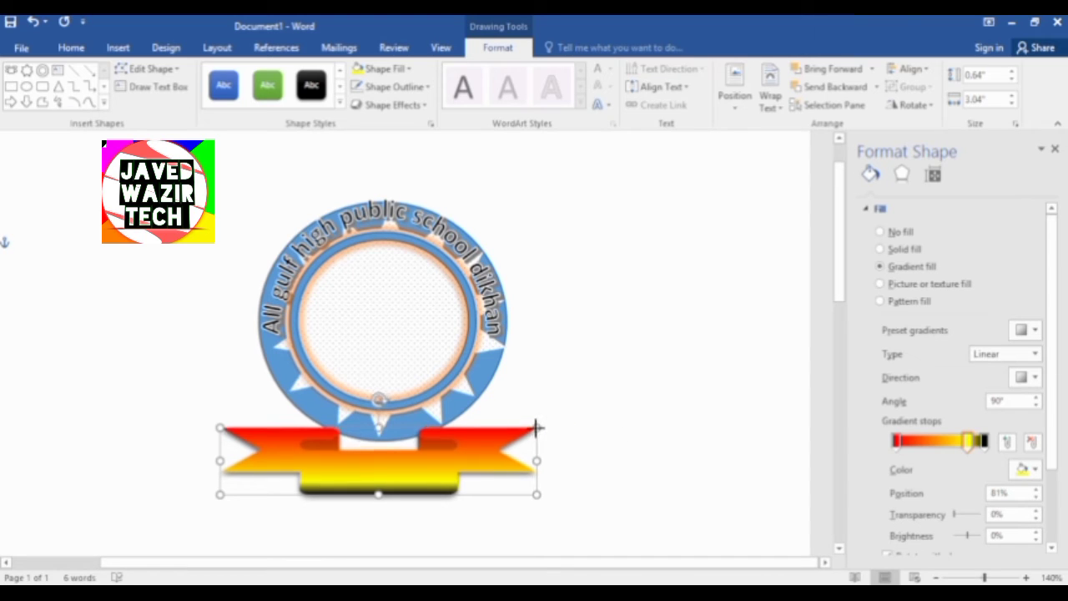
{"action": "left_click_drag", "start_coordinate": [541, 426], "coordinate": [467, 439]}
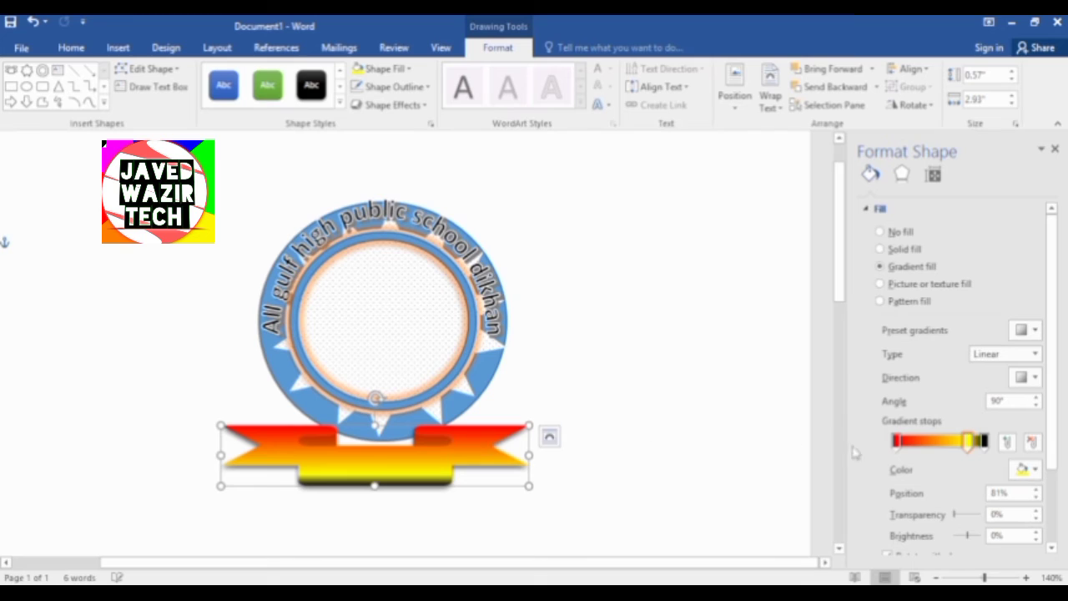
{"action": "left_click_drag", "start_coordinate": [897, 450], "coordinate": [929, 448]}
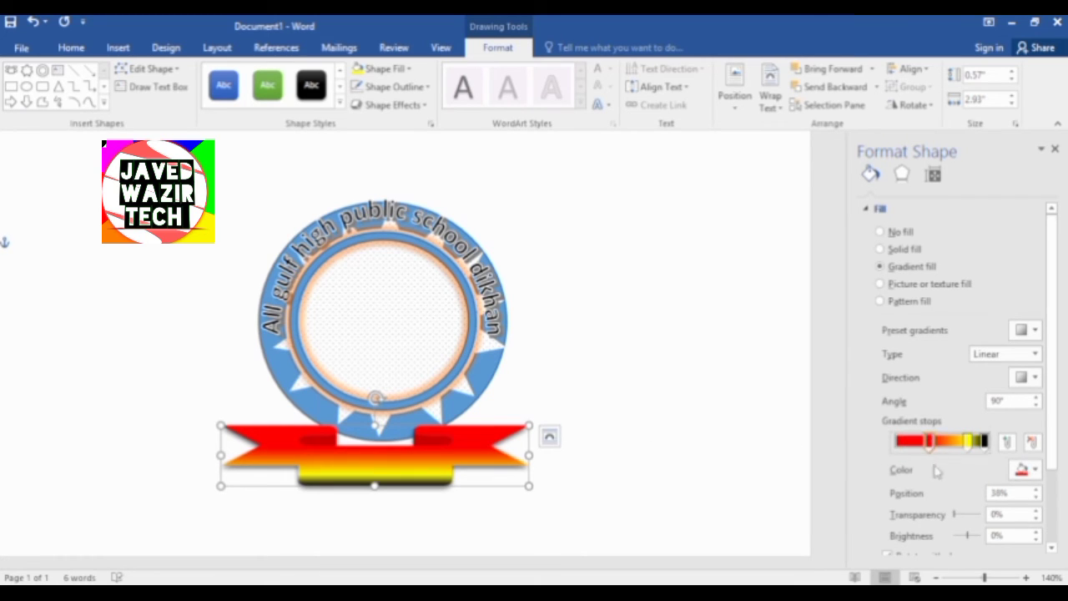
{"action": "left_click_drag", "start_coordinate": [955, 516], "coordinate": [962, 539]}
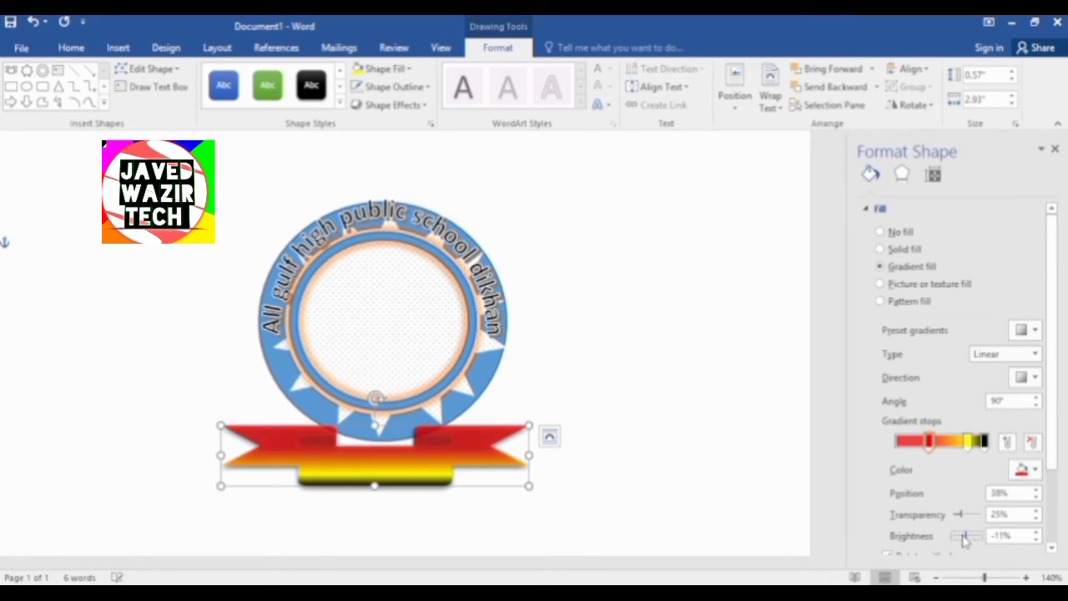
Try gradient angles and directions (80°, 135°, 45°, left-to-right), ending top to bottom.
{"action": "left_click", "coordinate": [1037, 399]}
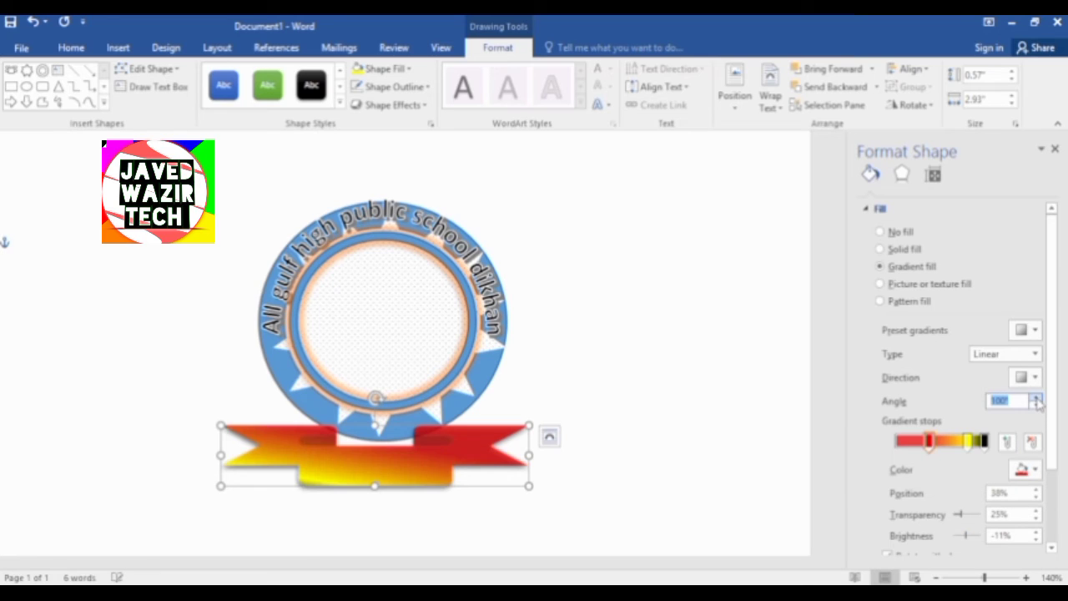
{"action": "left_click", "coordinate": [1037, 405]}
{"action": "left_click", "coordinate": [1037, 405]}
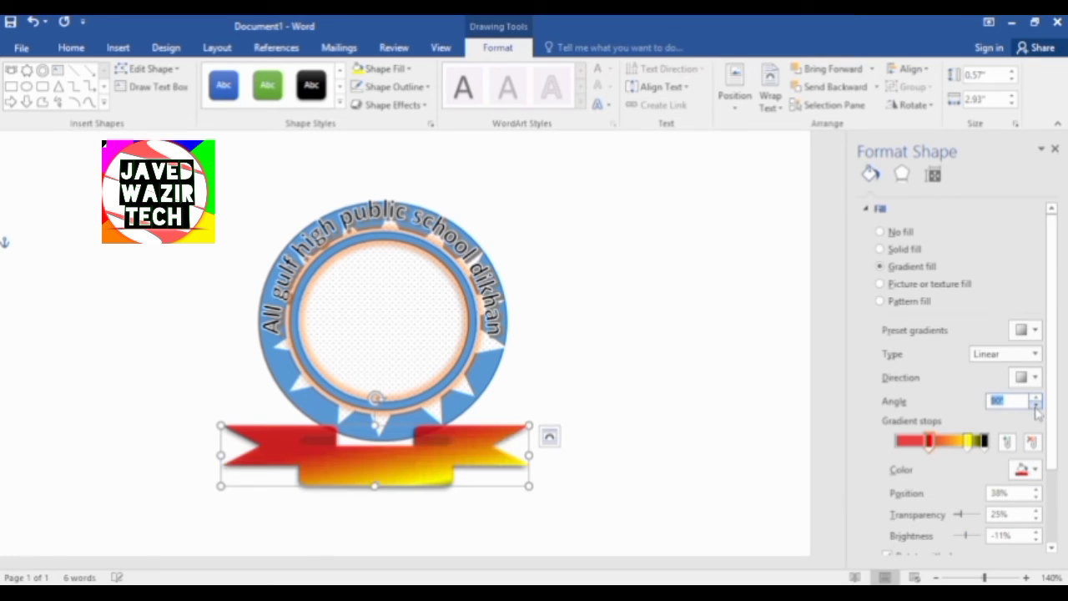
{"action": "left_click", "coordinate": [1035, 377]}
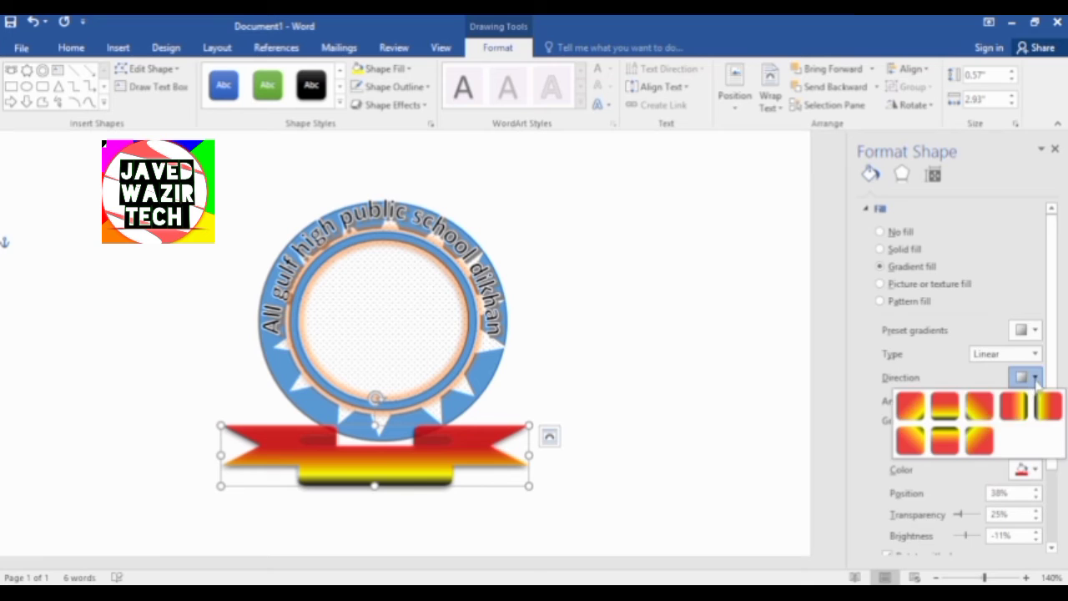
{"action": "left_click", "coordinate": [982, 411]}
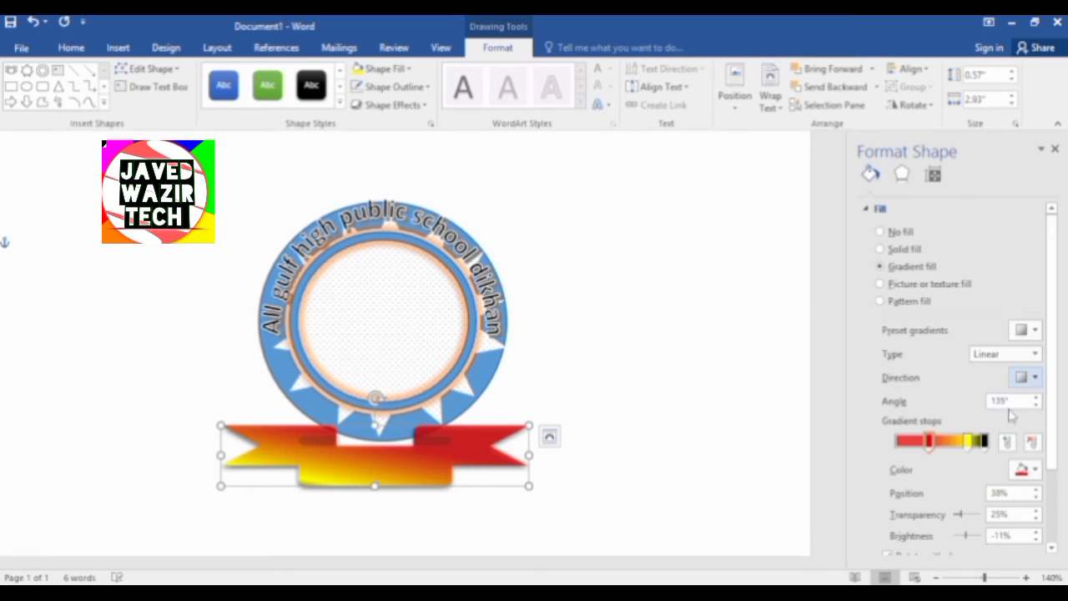
{"action": "left_click", "coordinate": [1036, 377]}
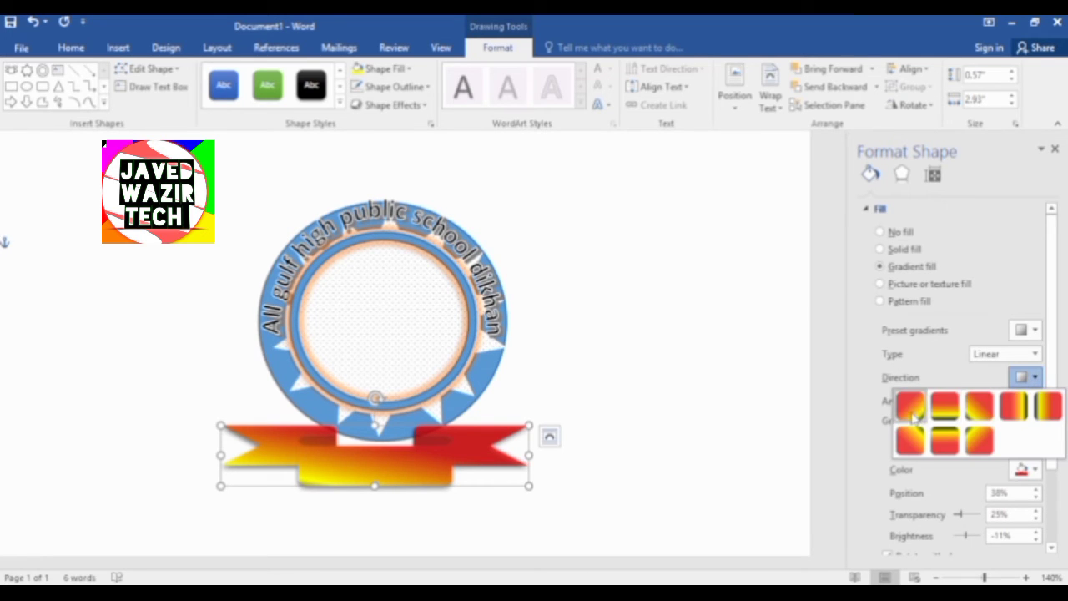
{"action": "left_click", "coordinate": [911, 411]}
{"action": "left_click", "coordinate": [1036, 378]}
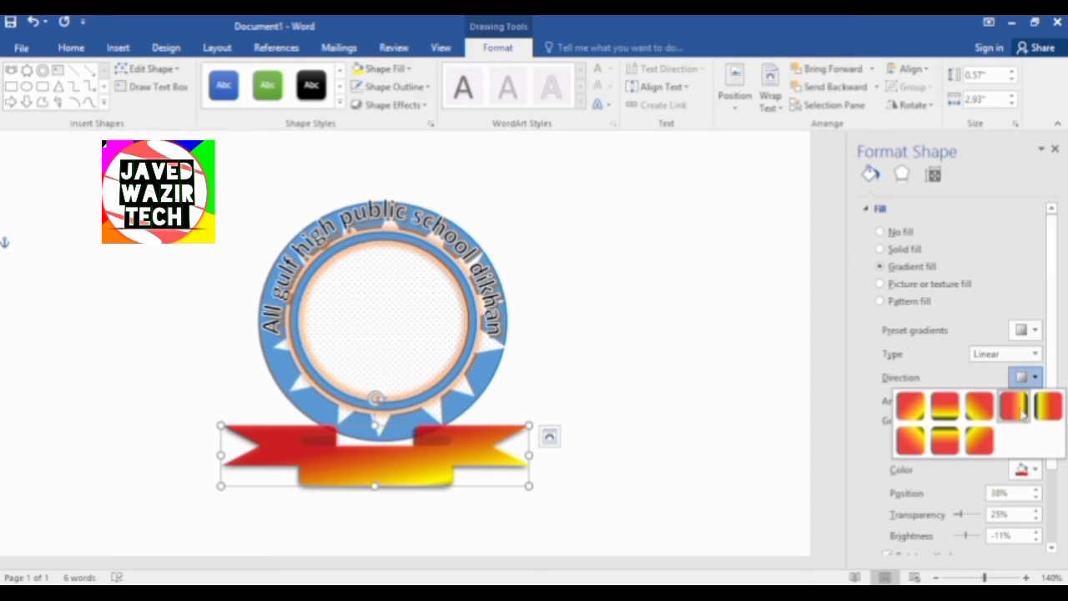
{"action": "left_click", "coordinate": [1014, 415]}
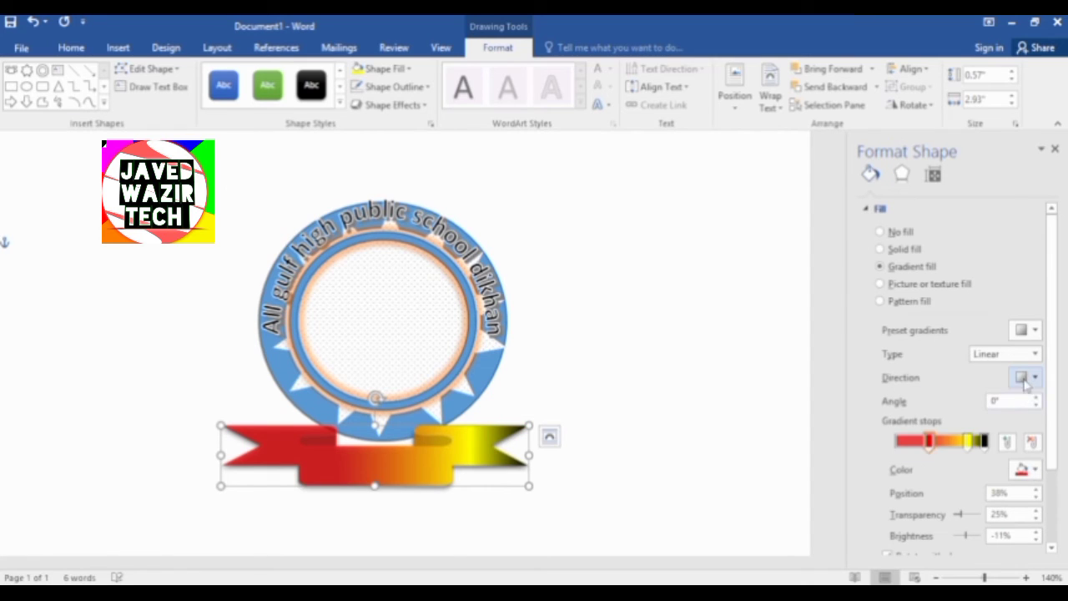
{"action": "left_click", "coordinate": [1035, 378]}
{"action": "left_click", "coordinate": [944, 407]}
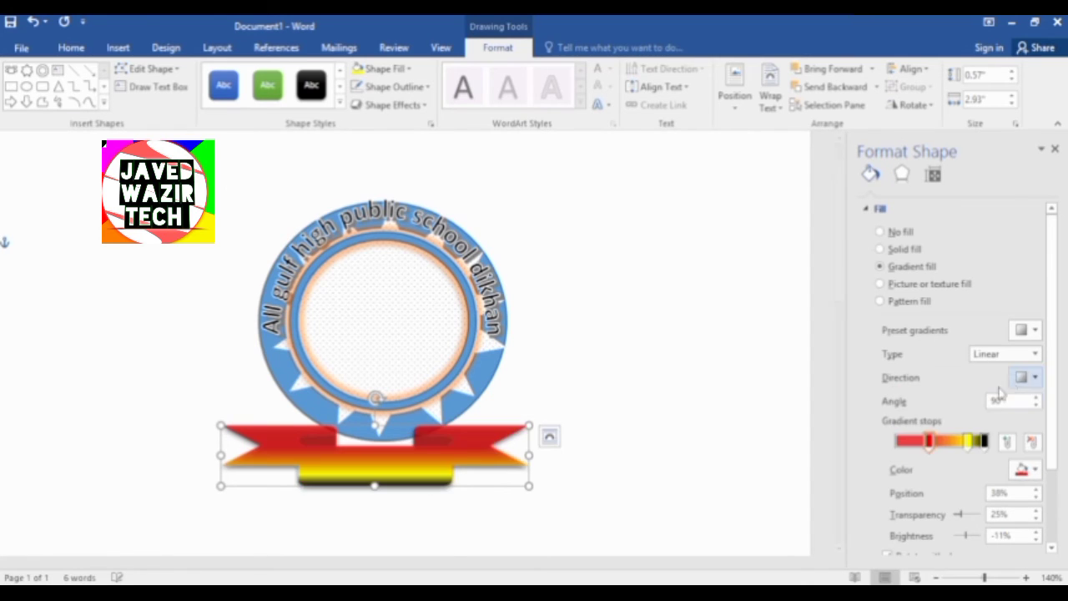
Set the ribbon's gradient type to Path, keeping the red-yellow gradient fill.
{"action": "left_click", "coordinate": [1035, 353]}
{"action": "left_click", "coordinate": [997, 385]}
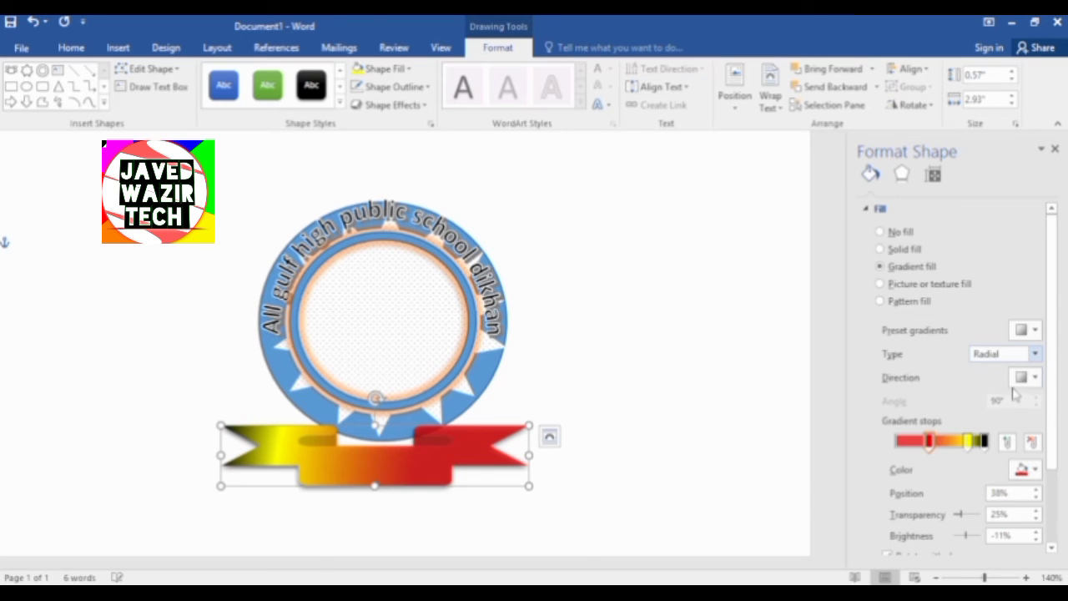
{"action": "left_click", "coordinate": [1035, 354]}
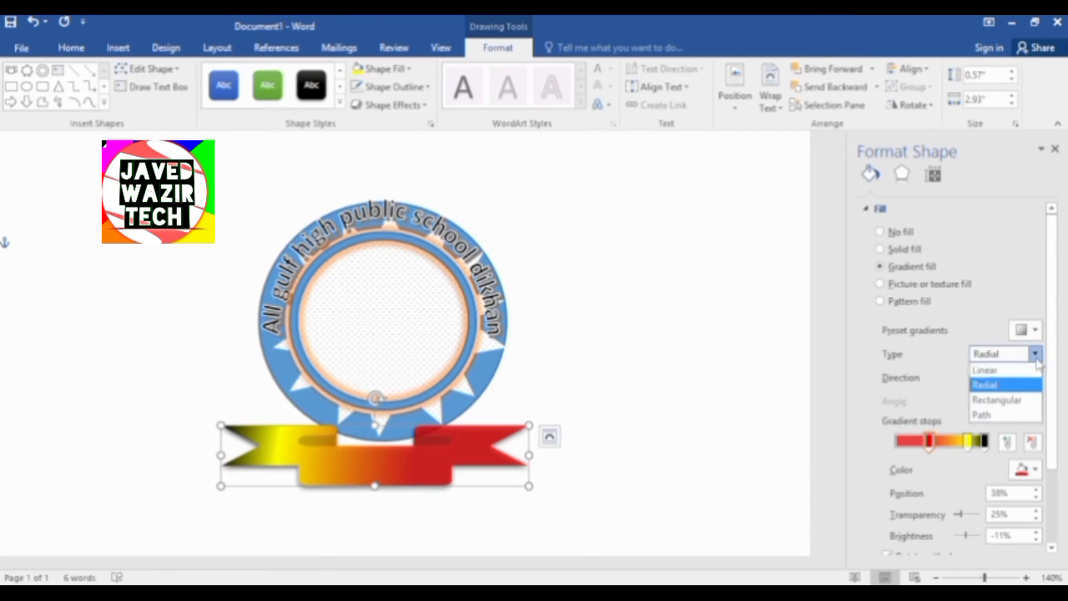
{"action": "left_click", "coordinate": [994, 415]}
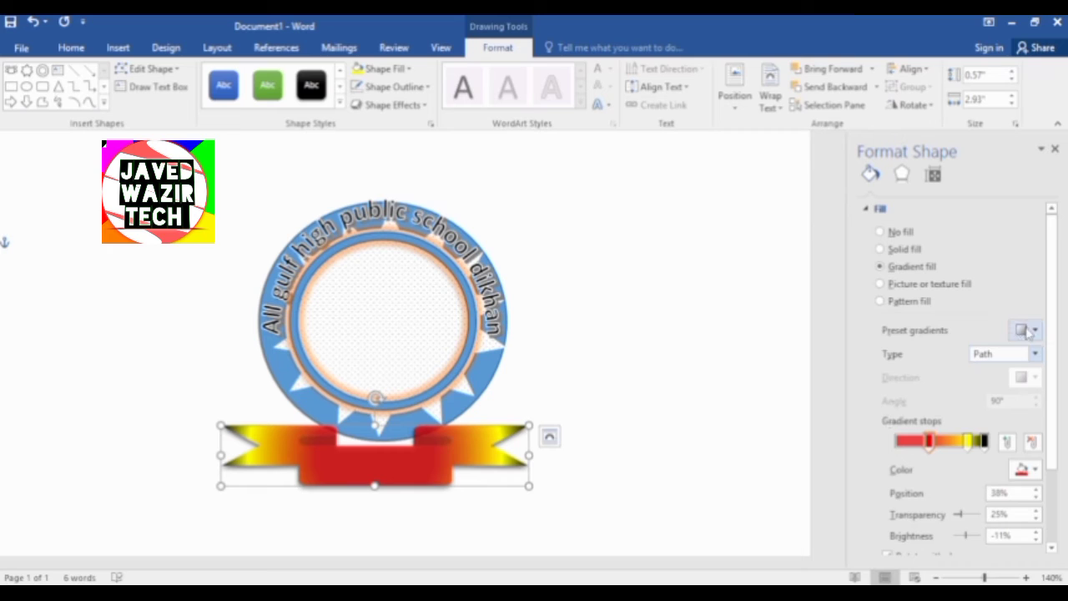
{"action": "left_click", "coordinate": [1027, 329]}
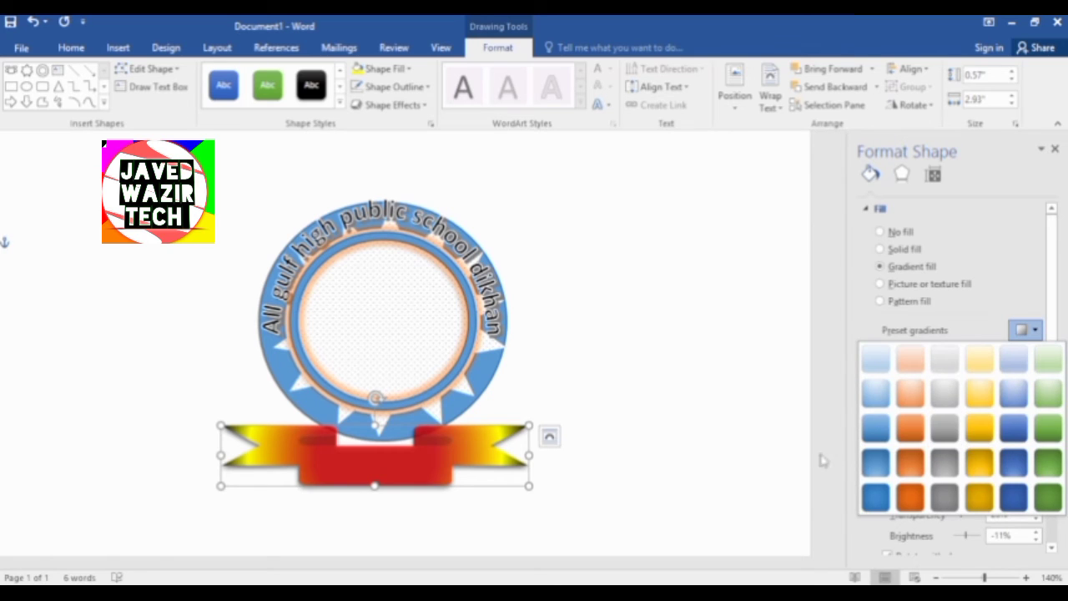
{"action": "left_click", "coordinate": [752, 392]}
{"action": "left_click", "coordinate": [900, 283]}
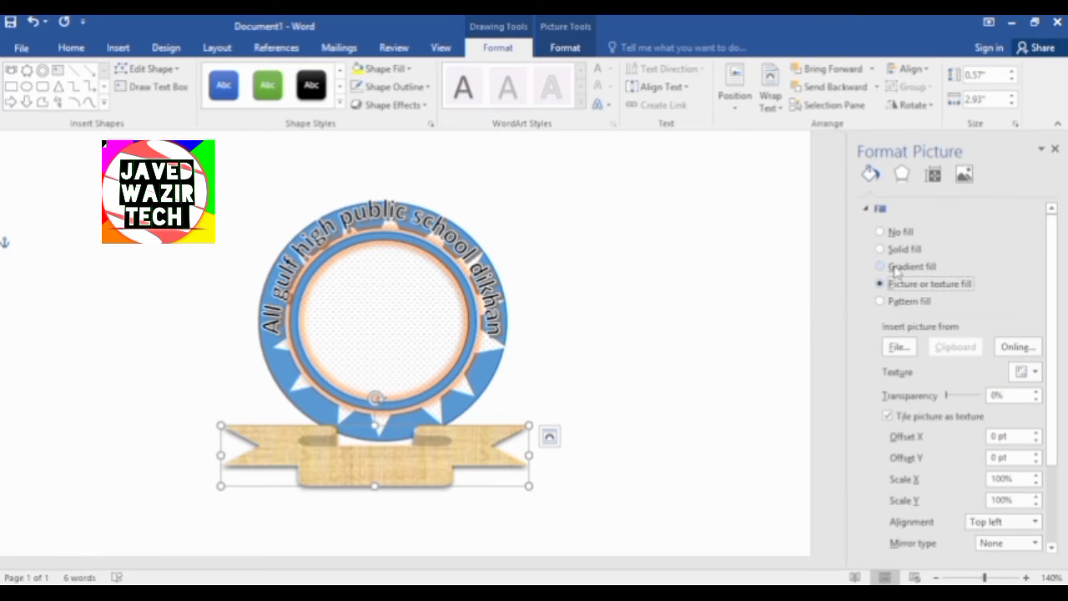
{"action": "left_click", "coordinate": [896, 267]}
{"action": "left_click", "coordinate": [704, 365]}
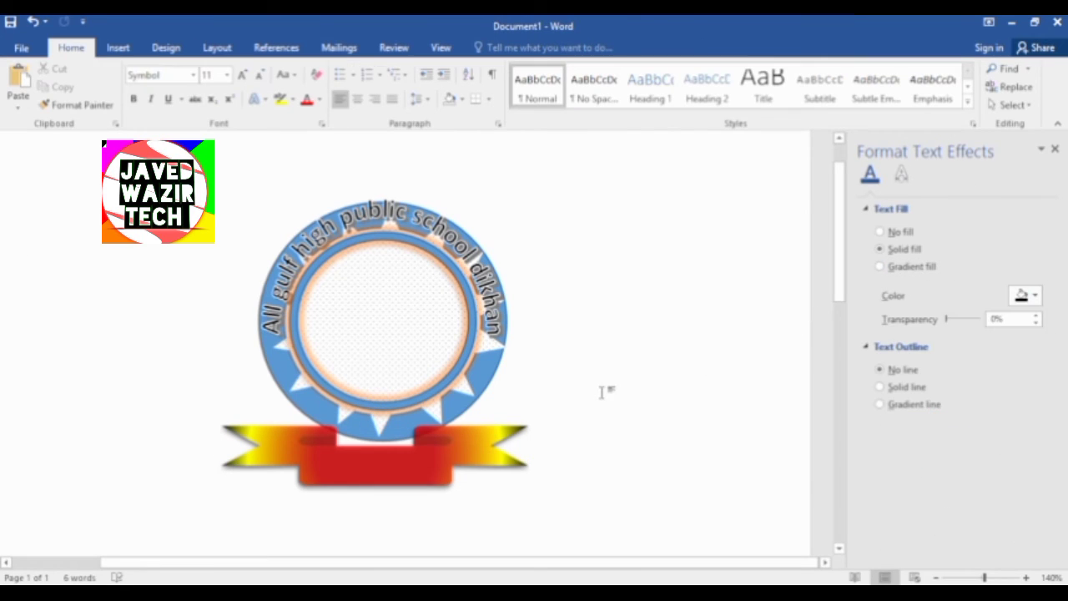
Select the badge's thin inner ring and give it a solid red fill.
{"action": "left_click", "coordinate": [354, 406]}
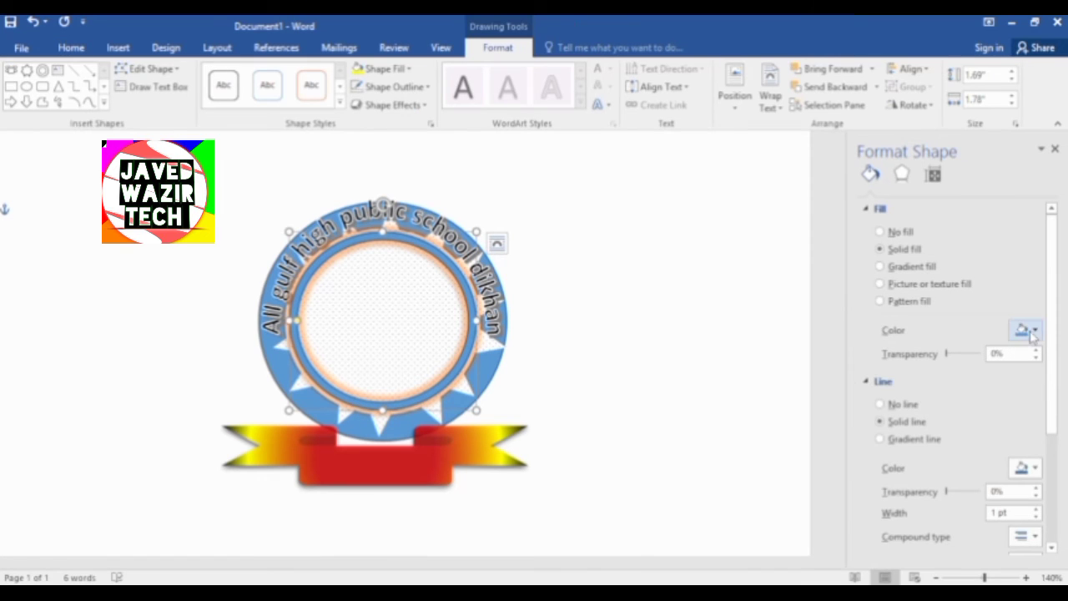
{"action": "left_click", "coordinate": [1032, 332]}
{"action": "left_click", "coordinate": [953, 453]}
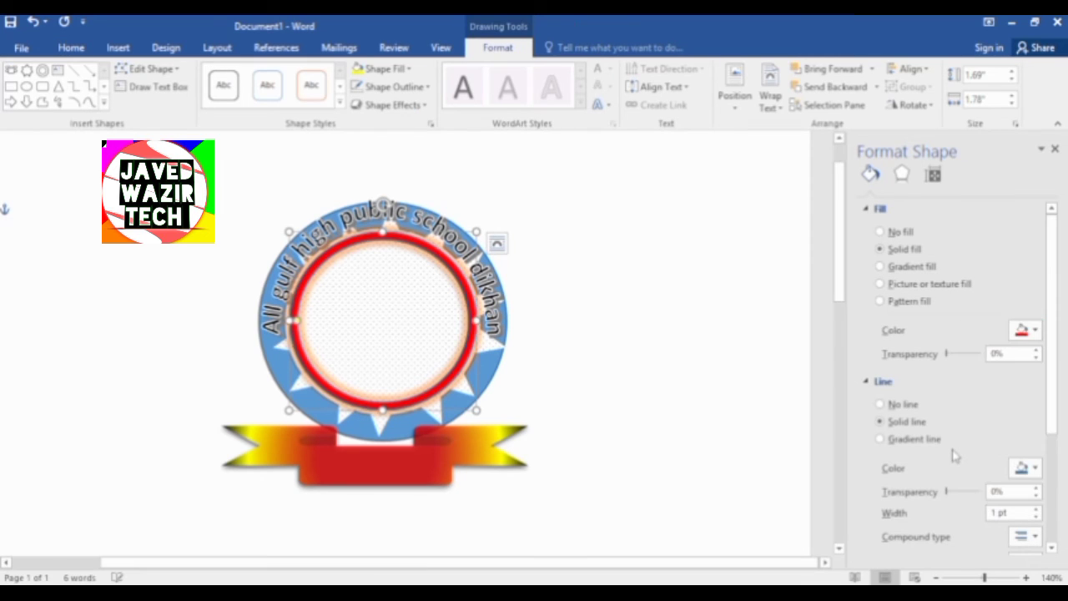
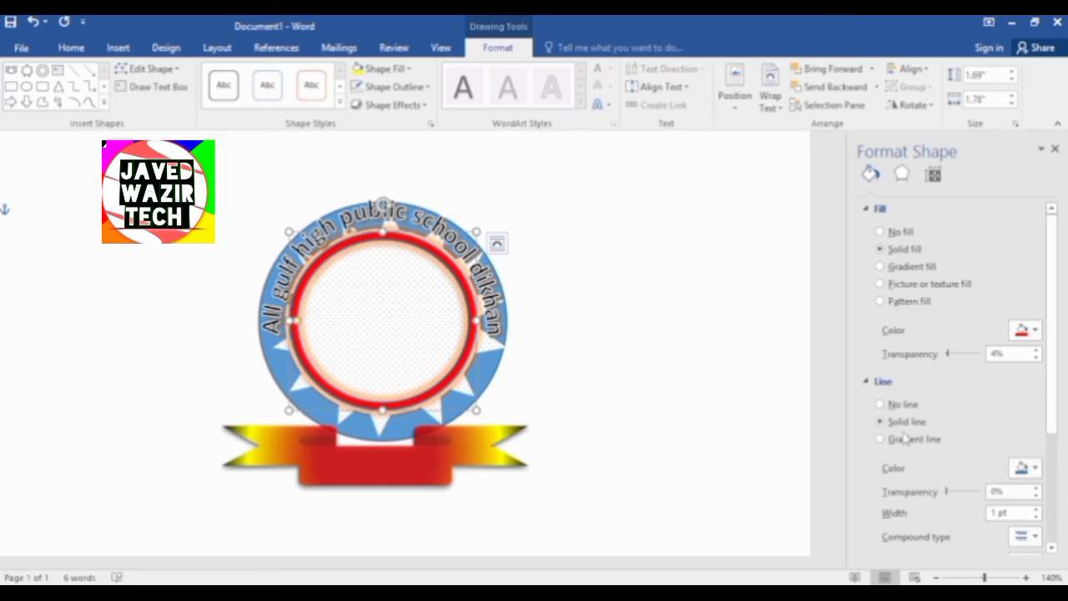
Change the inner ring's outline colour to the standard orange.
{"action": "left_click", "coordinate": [1034, 468]}
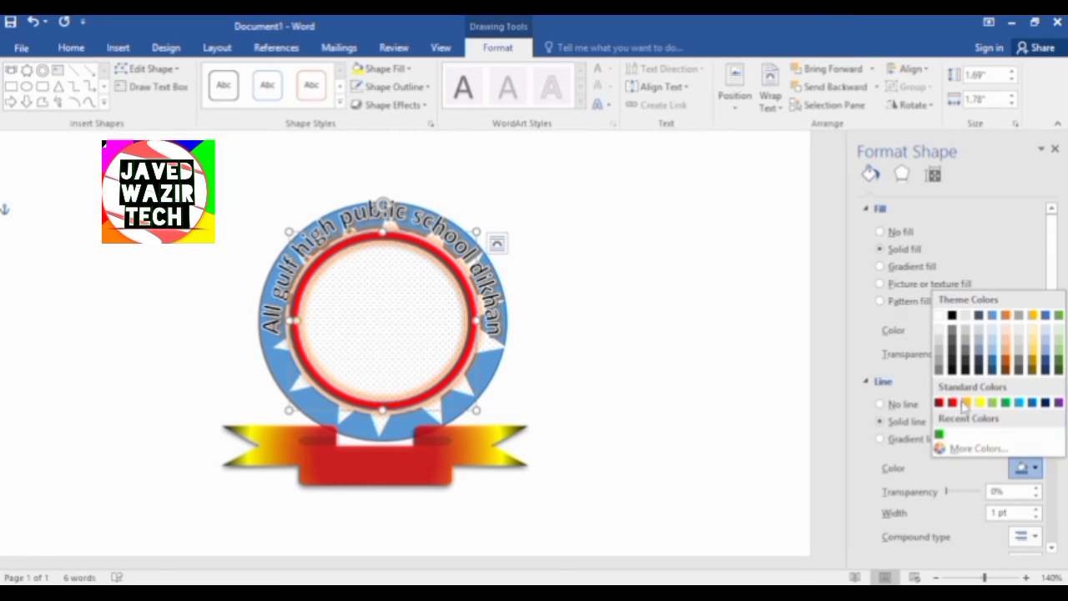
{"action": "left_click", "coordinate": [964, 407]}
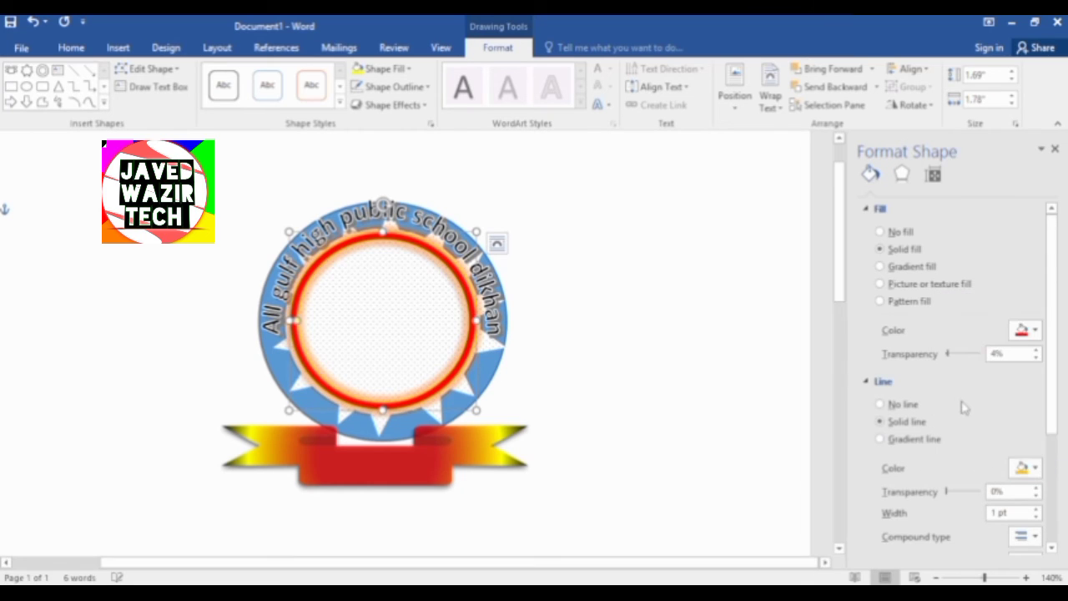
{"action": "left_click", "coordinate": [735, 381]}
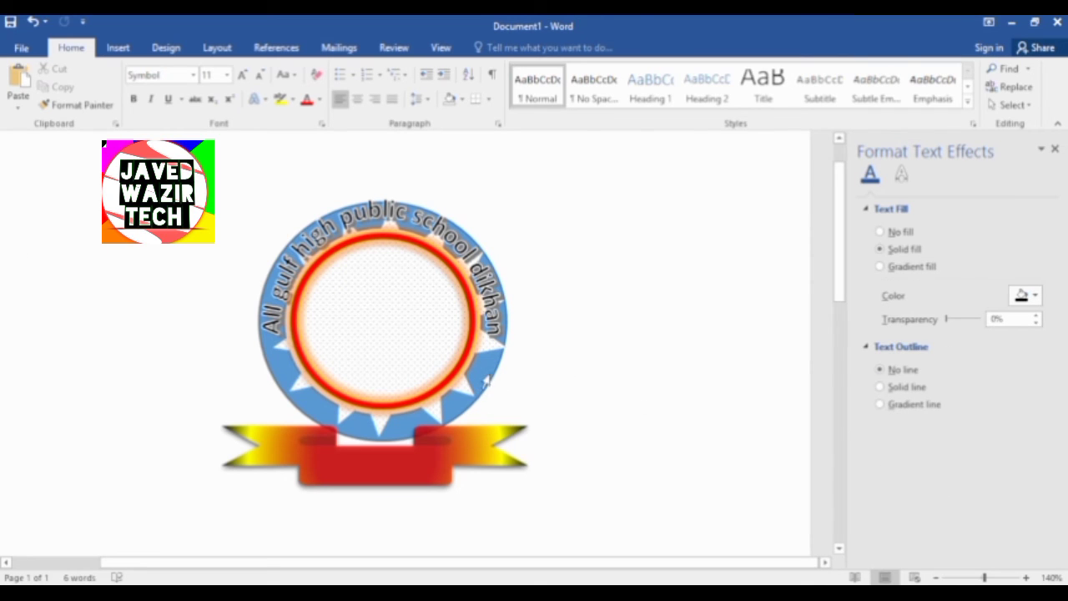
Apply the circle Follow Path transform to the school-name WordArt.
{"action": "left_click", "coordinate": [484, 381]}
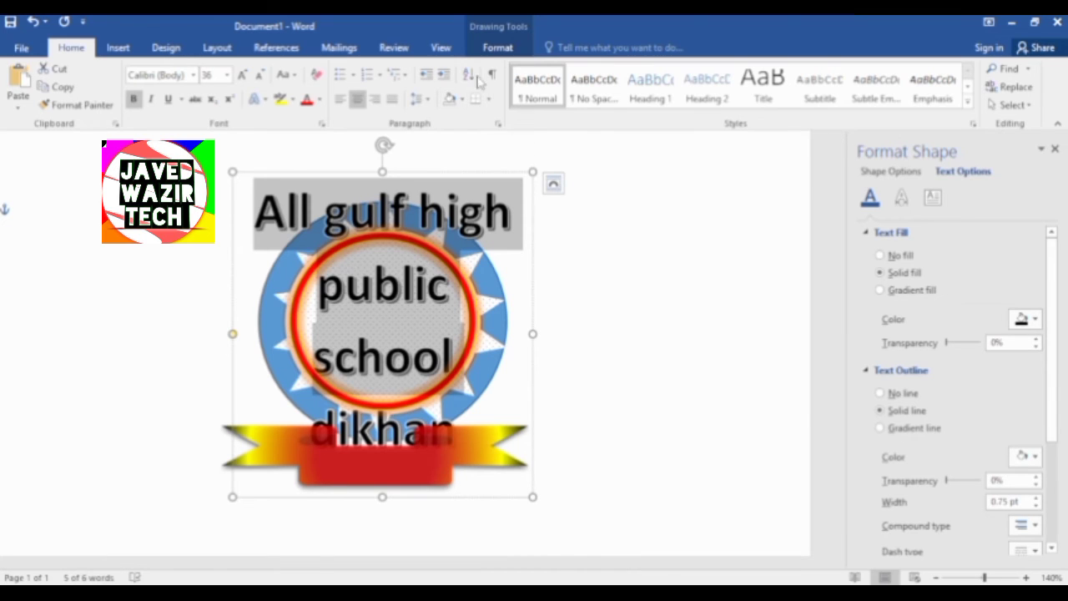
{"action": "left_click", "coordinate": [486, 50]}
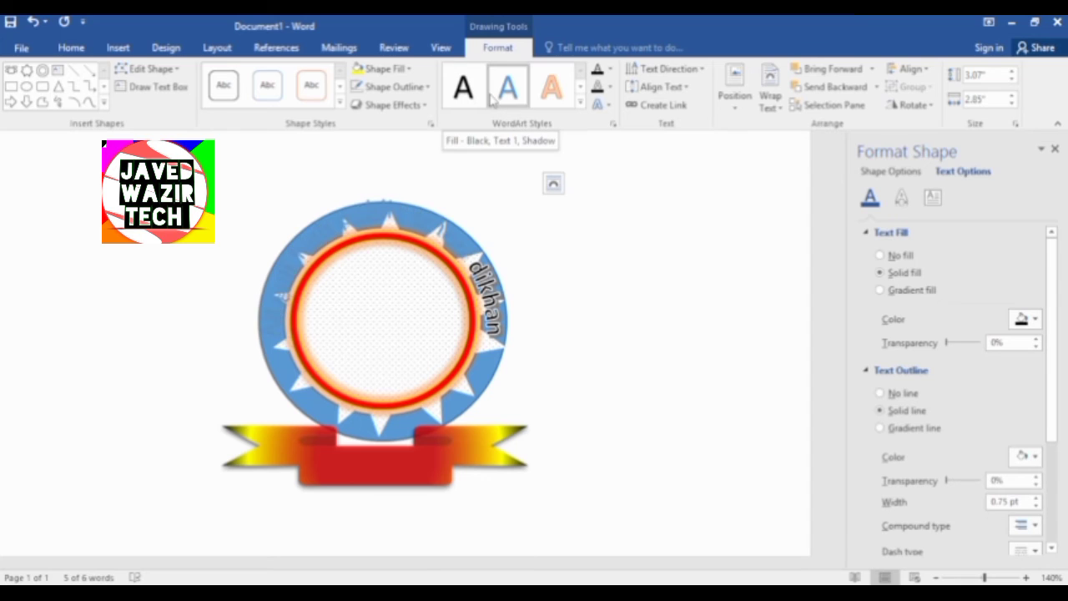
{"action": "left_click", "coordinate": [580, 102]}
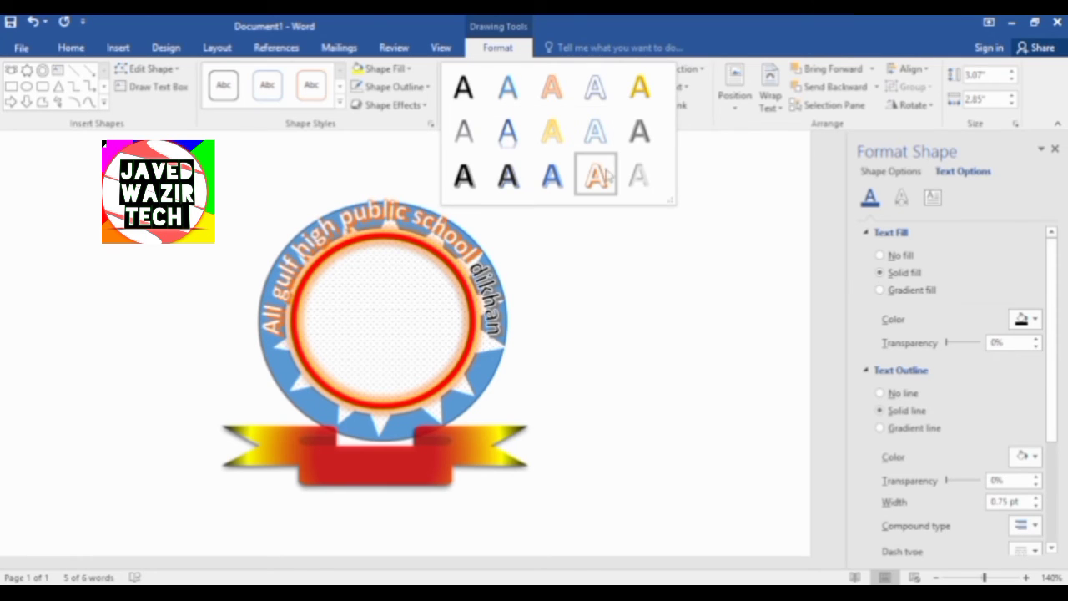
{"action": "left_click", "coordinate": [639, 275]}
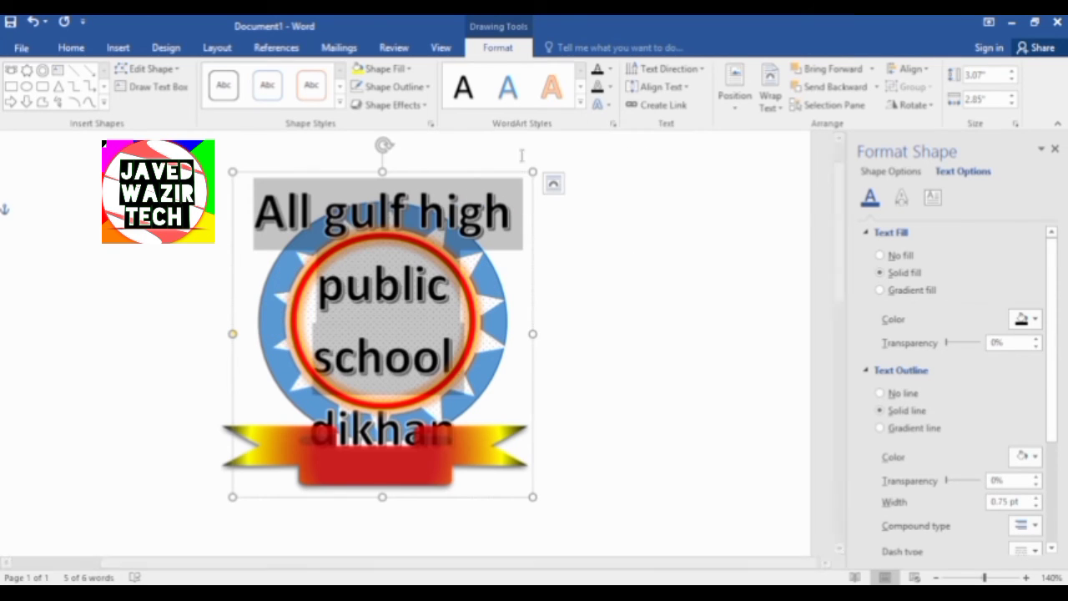
{"action": "left_click", "coordinate": [608, 104]}
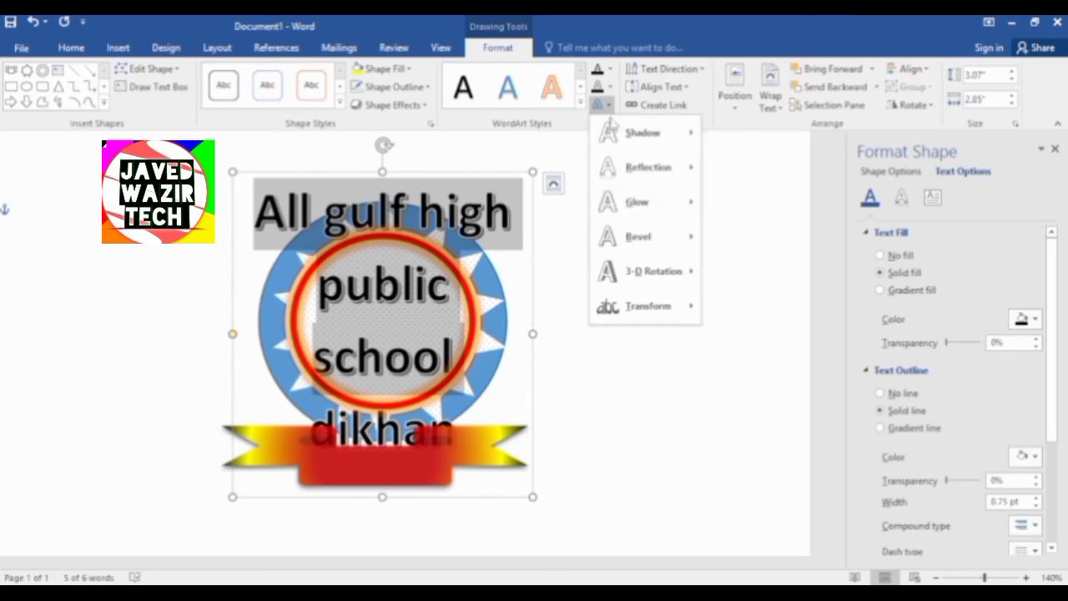
{"action": "mouse_move", "coordinate": [685, 311]}
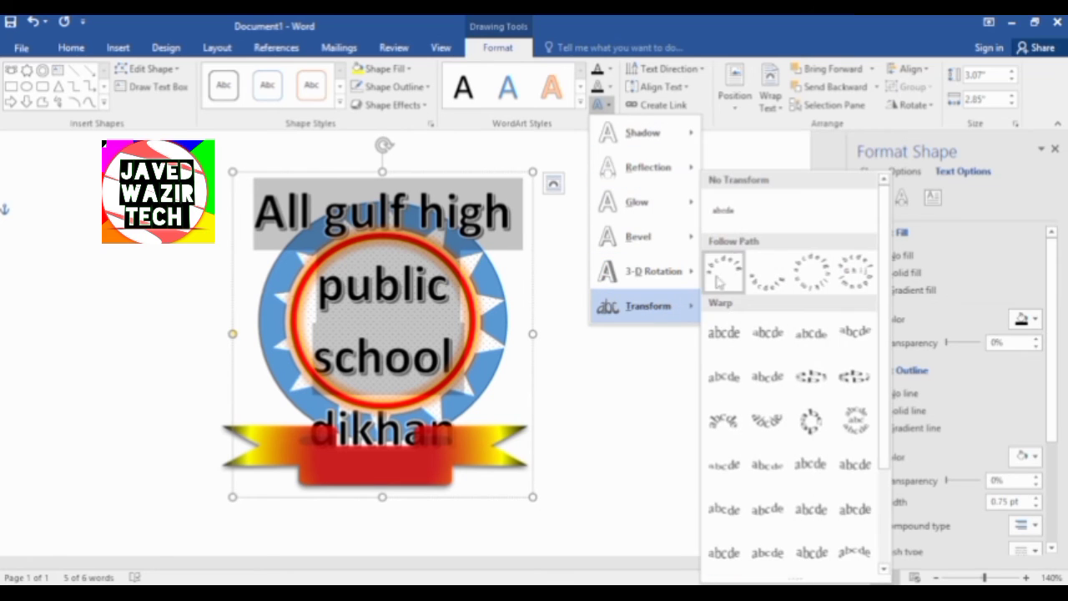
{"action": "left_click", "coordinate": [738, 264]}
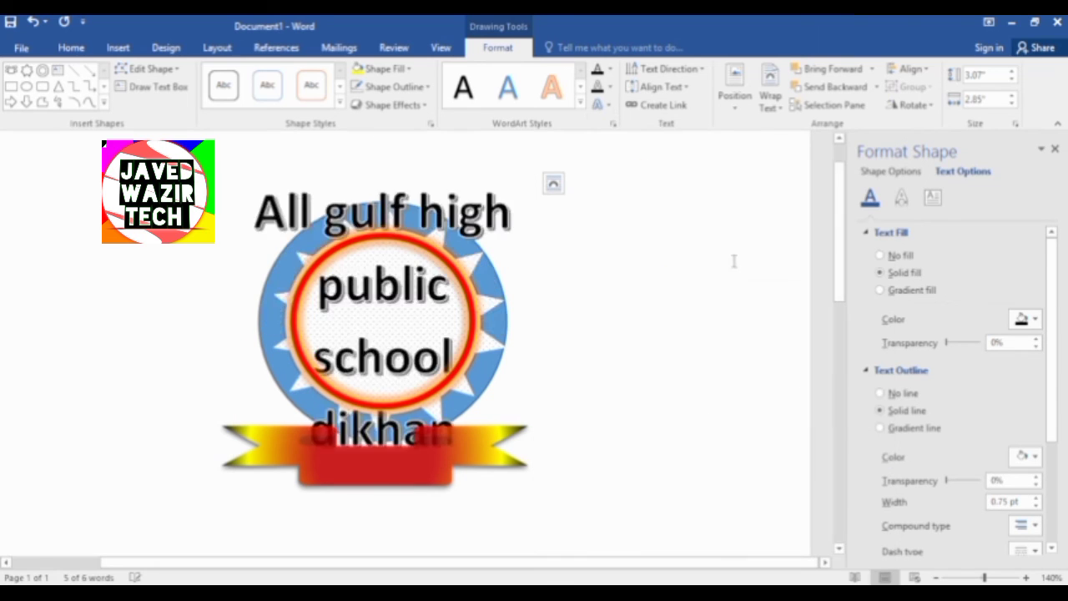
{"action": "left_click", "coordinate": [685, 303]}
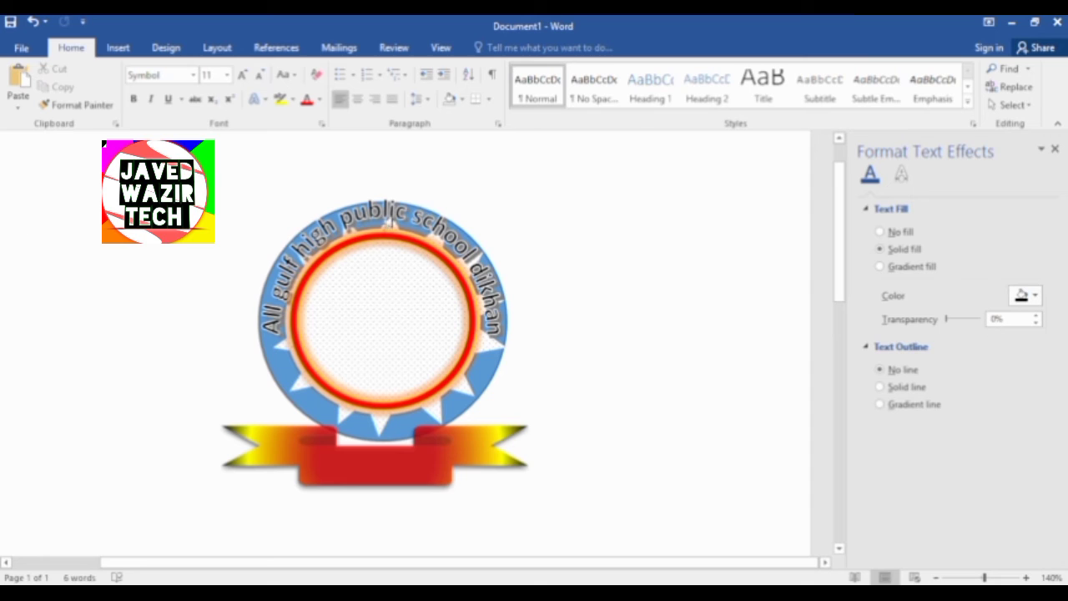
Shorten the curved school-name text box slightly from the top, to about 3.09".
{"action": "left_click", "coordinate": [272, 380]}
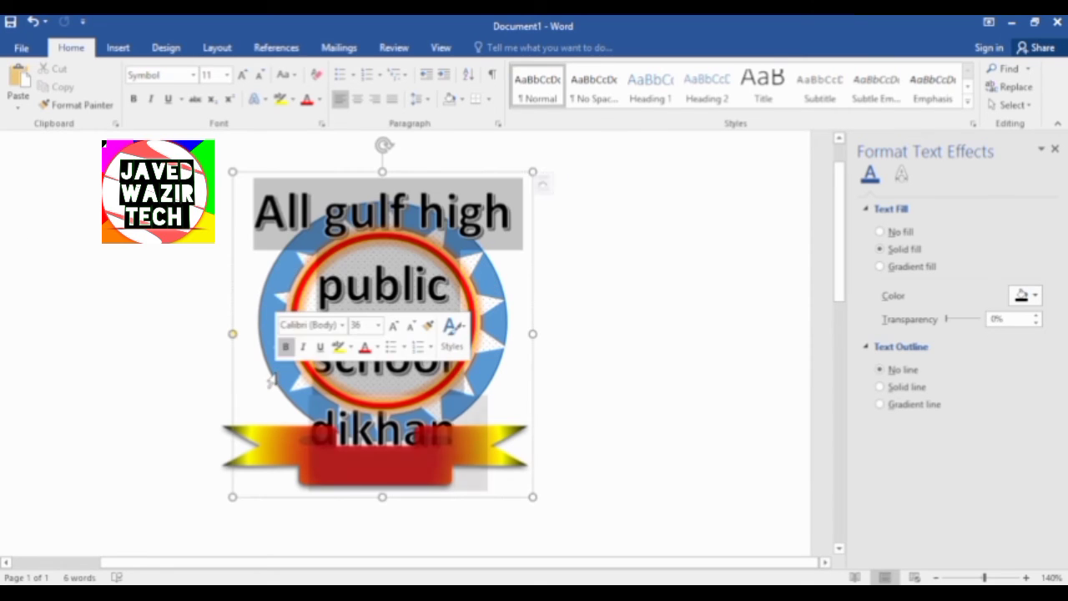
{"action": "mouse_move", "coordinate": [378, 171]}
{"action": "left_mouse_down"}
{"action": "mouse_move", "coordinate": [380, 184]}
{"action": "mouse_move", "coordinate": [382, 171]}
{"action": "left_mouse_up"}
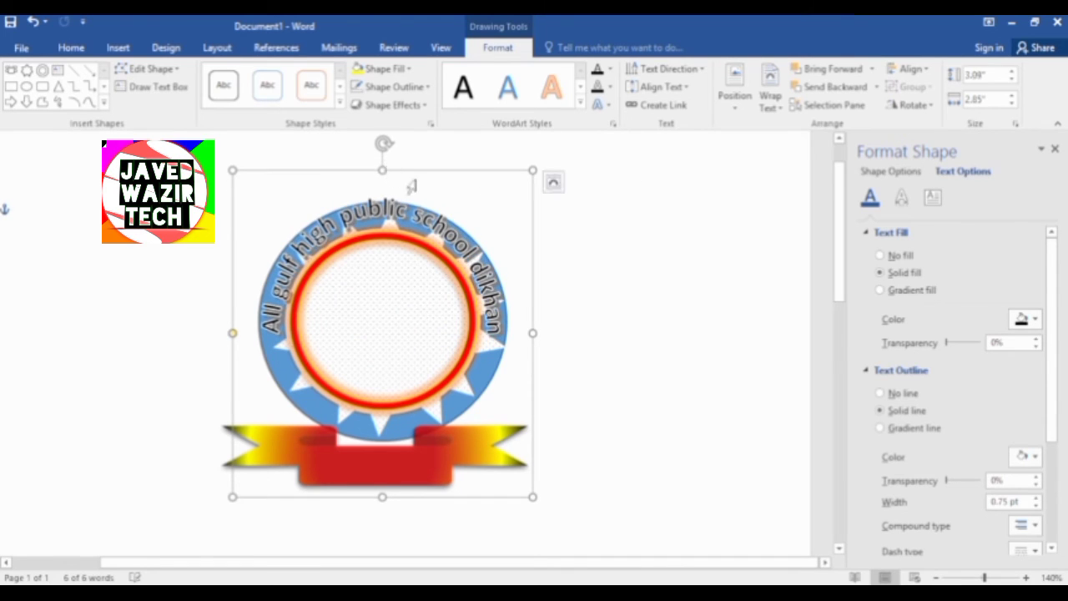
{"action": "left_click", "coordinate": [718, 288]}
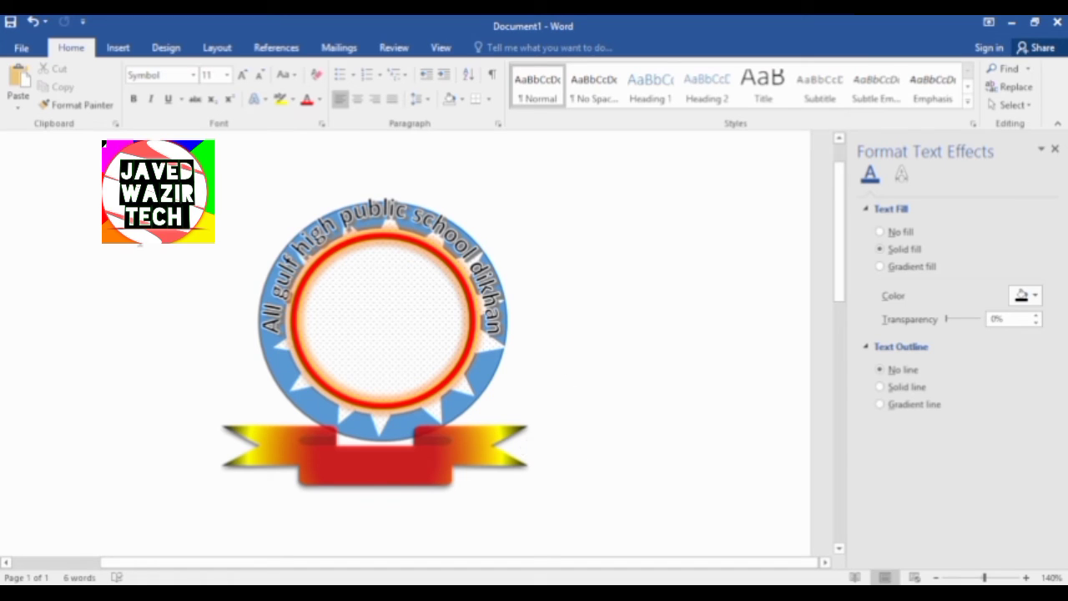
Set the ribbon banner's outline weight to 1½ pt.
{"action": "left_click", "coordinate": [355, 476]}
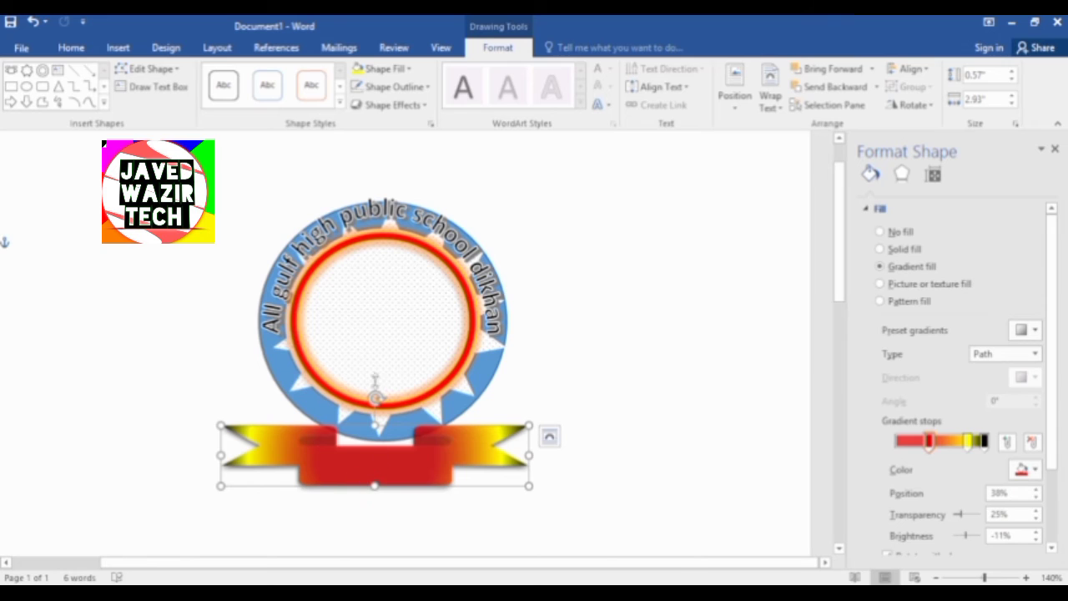
{"action": "left_click", "coordinate": [549, 435]}
{"action": "left_click", "coordinate": [427, 88]}
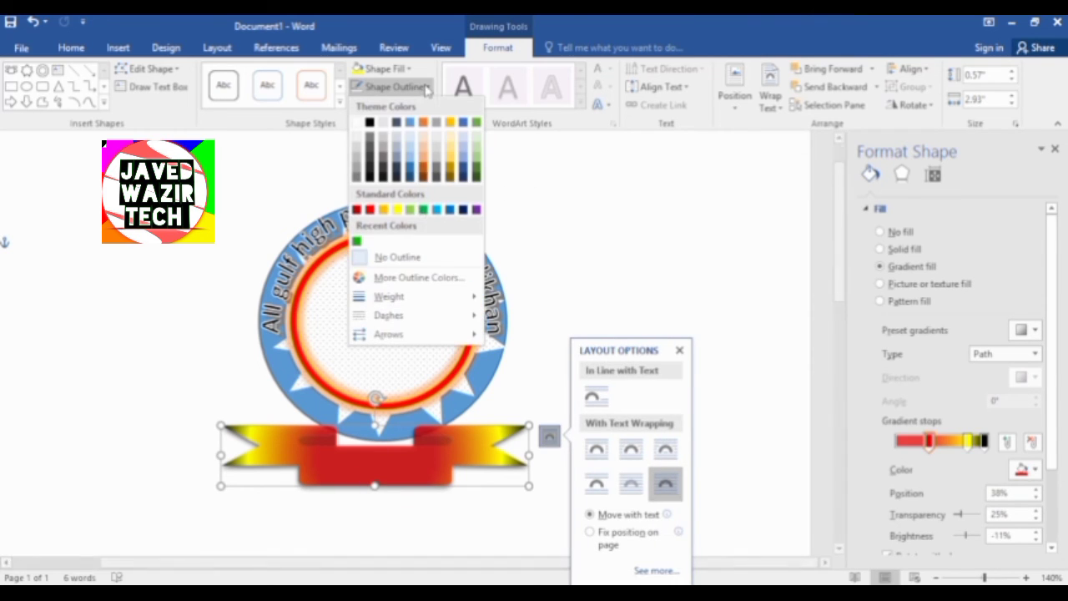
{"action": "mouse_move", "coordinate": [433, 299]}
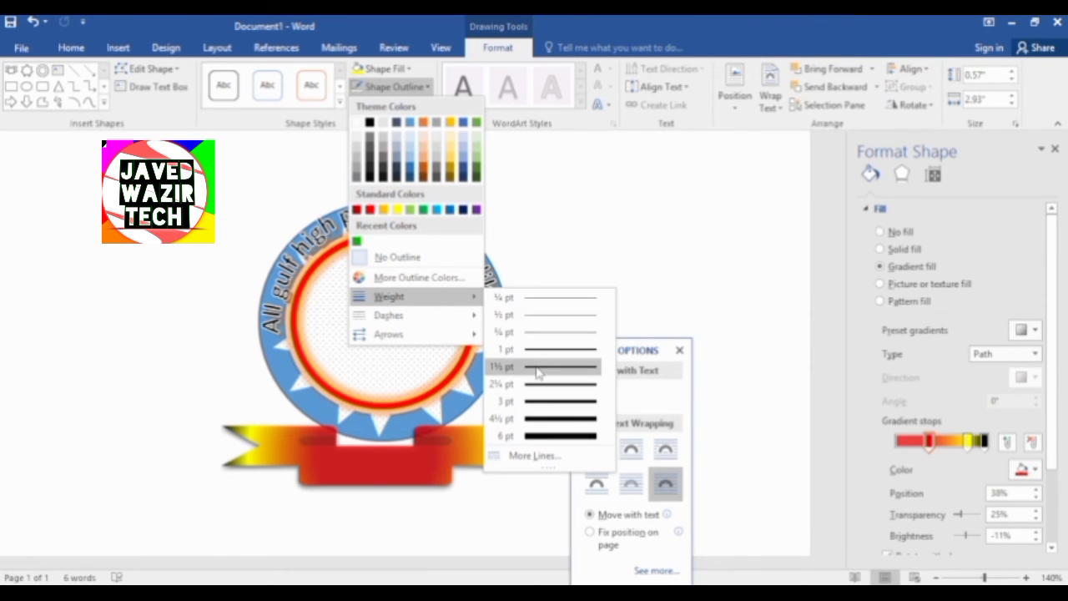
{"action": "left_click", "coordinate": [538, 367]}
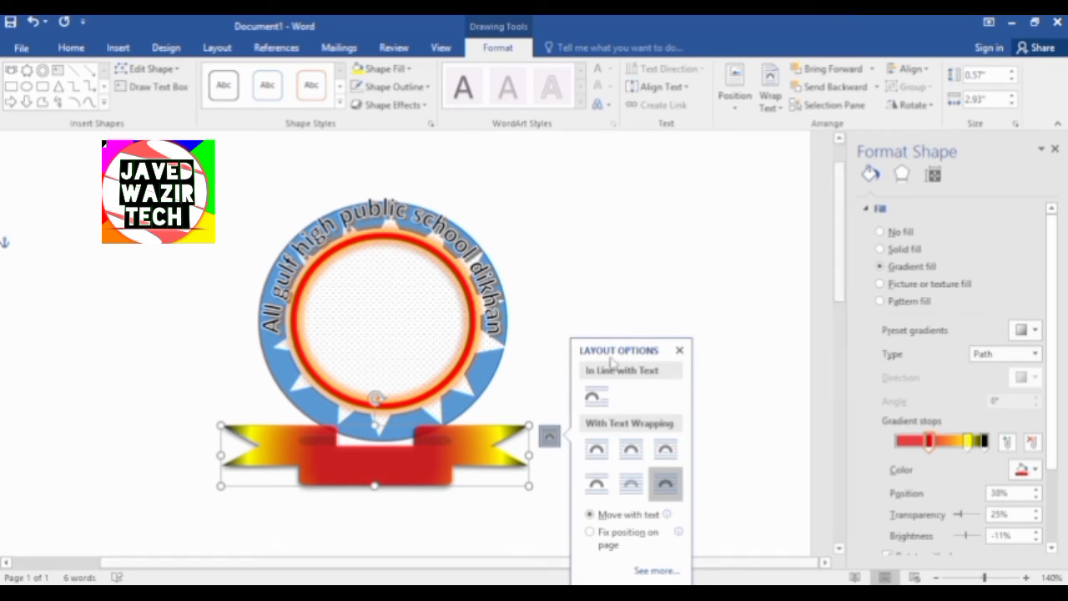
{"action": "left_click", "coordinate": [658, 377]}
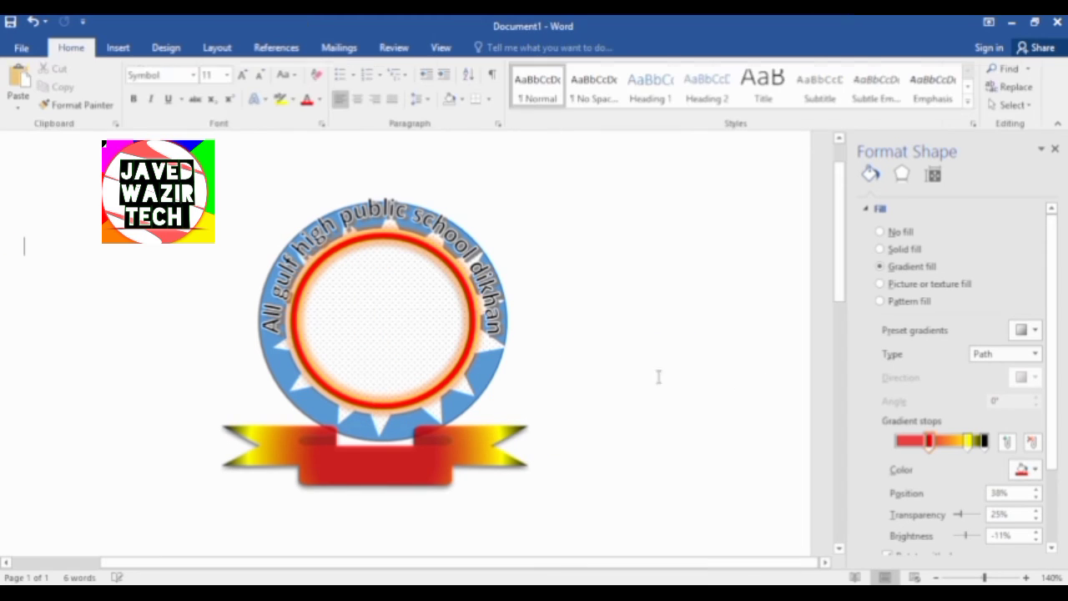
{"action": "left_click", "coordinate": [442, 453]}
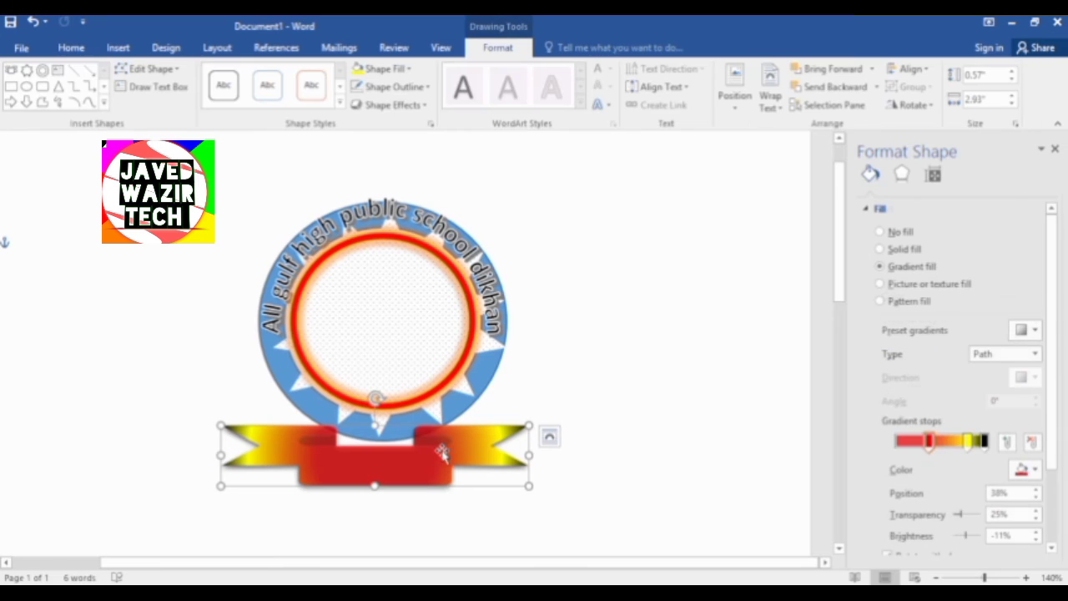
Duplicate the ribbon banner, place the copy right of the circle, and resize it to 1.74" x 0.3".
{"action": "key", "text": "ctrl+d"}
{"action": "left_click_drag", "start_coordinate": [449, 470], "coordinate": [705, 323]}
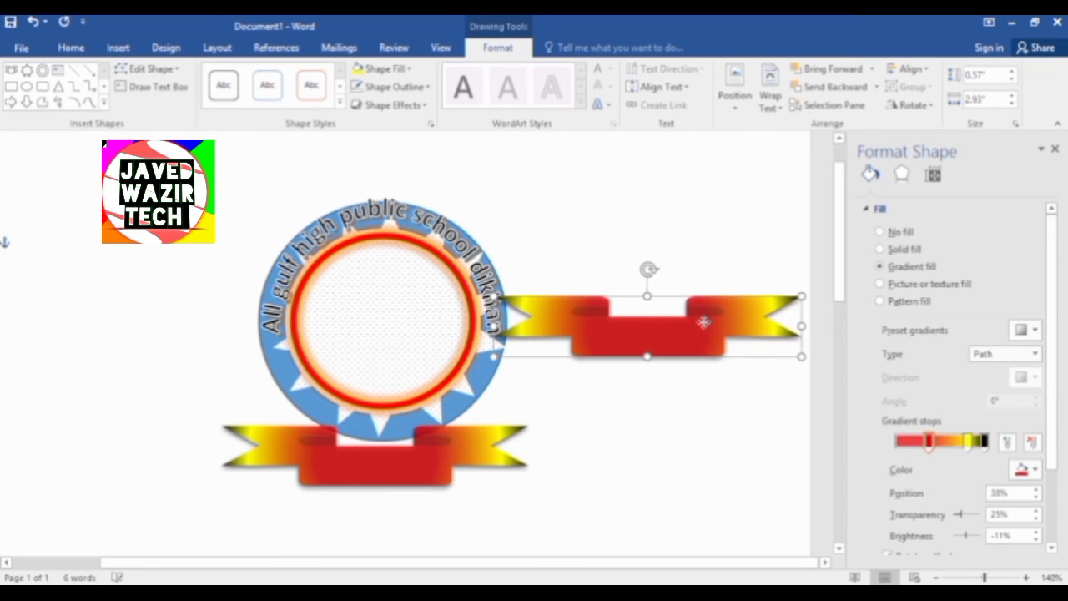
{"action": "left_click_drag", "start_coordinate": [495, 325], "coordinate": [618, 326]}
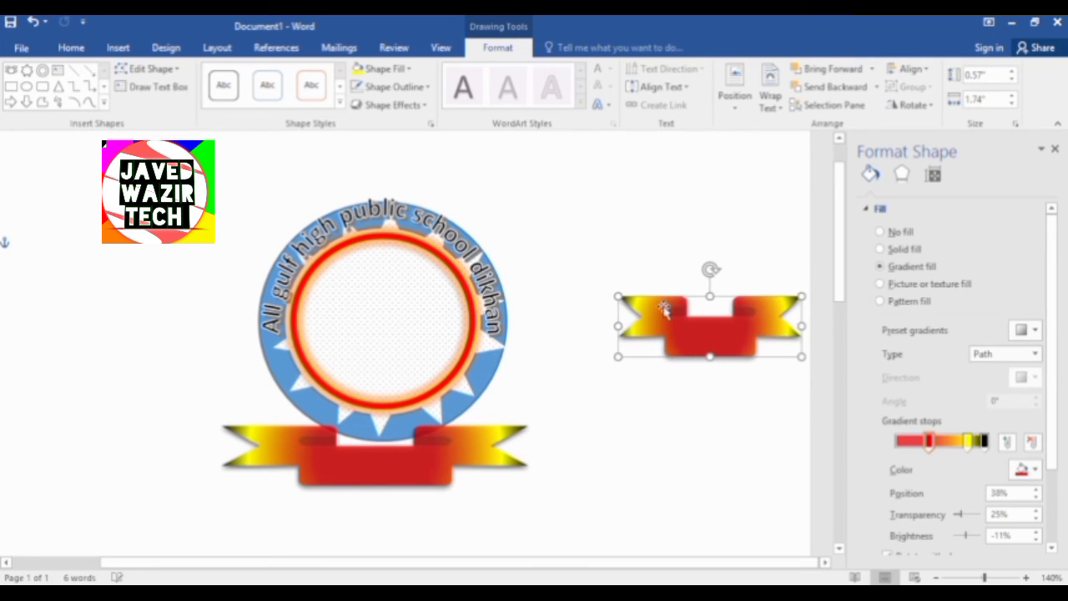
{"action": "left_click_drag", "start_coordinate": [709, 296], "coordinate": [709, 325]}
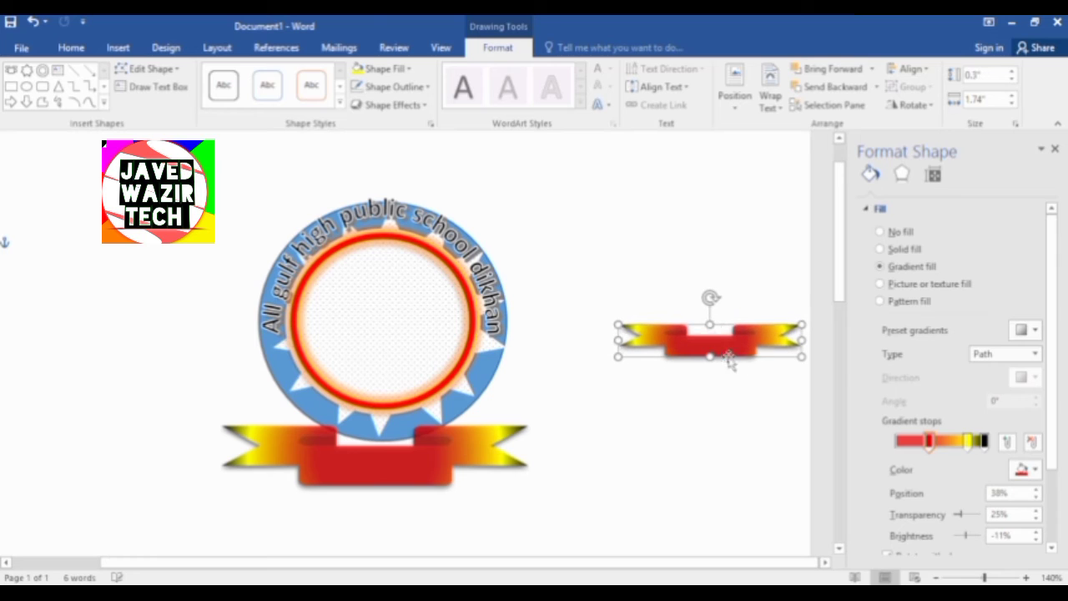
Switch the copy's gradient to Rectangular and raise the red stop's brightness to 35%.
{"action": "left_click", "coordinate": [1027, 354]}
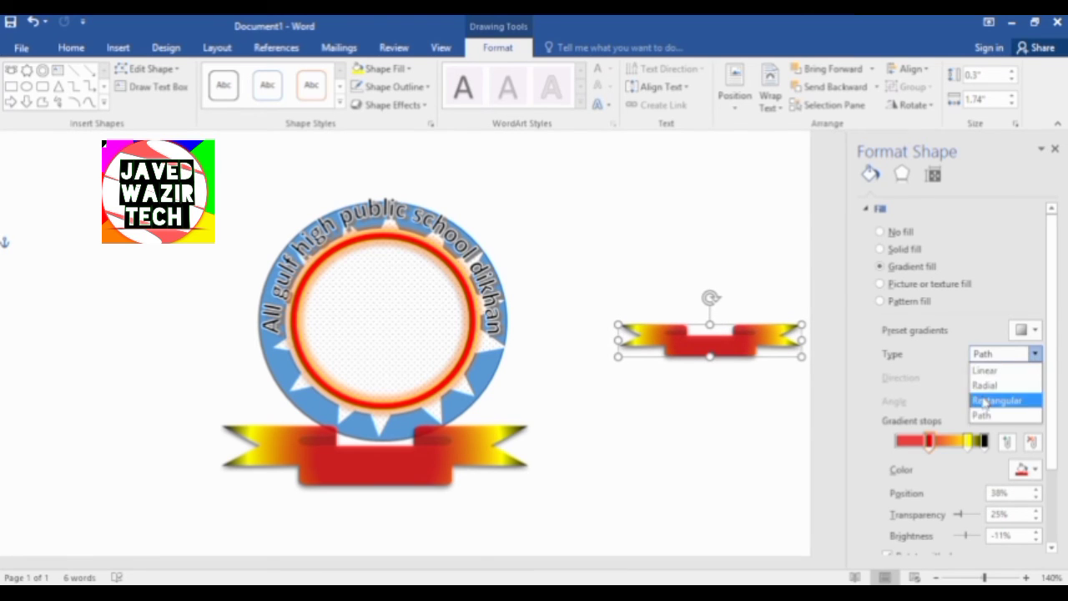
{"action": "left_click", "coordinate": [987, 400]}
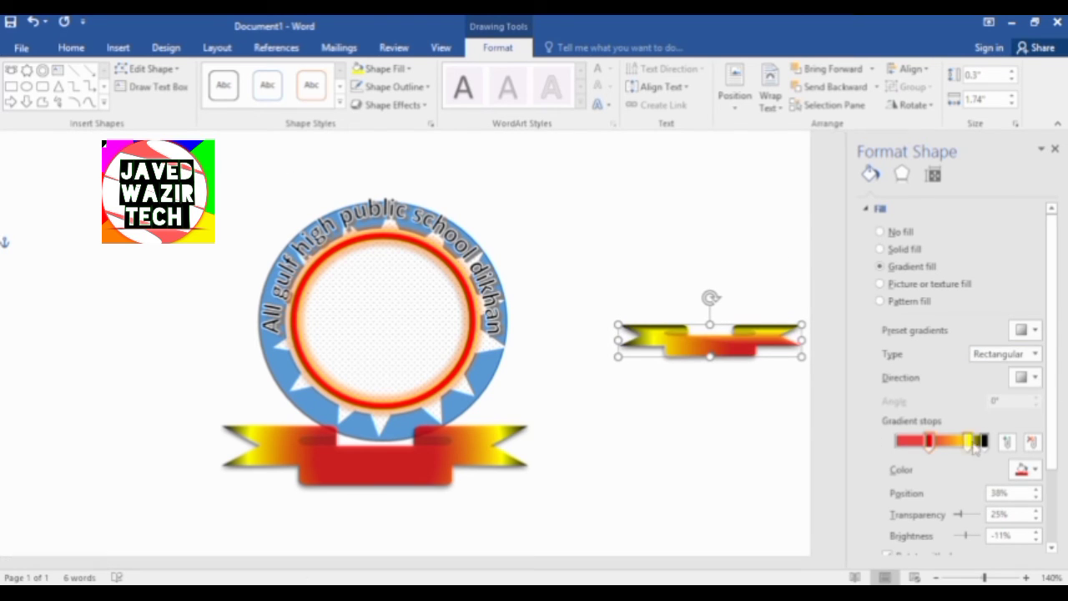
{"action": "left_click", "coordinate": [1035, 330]}
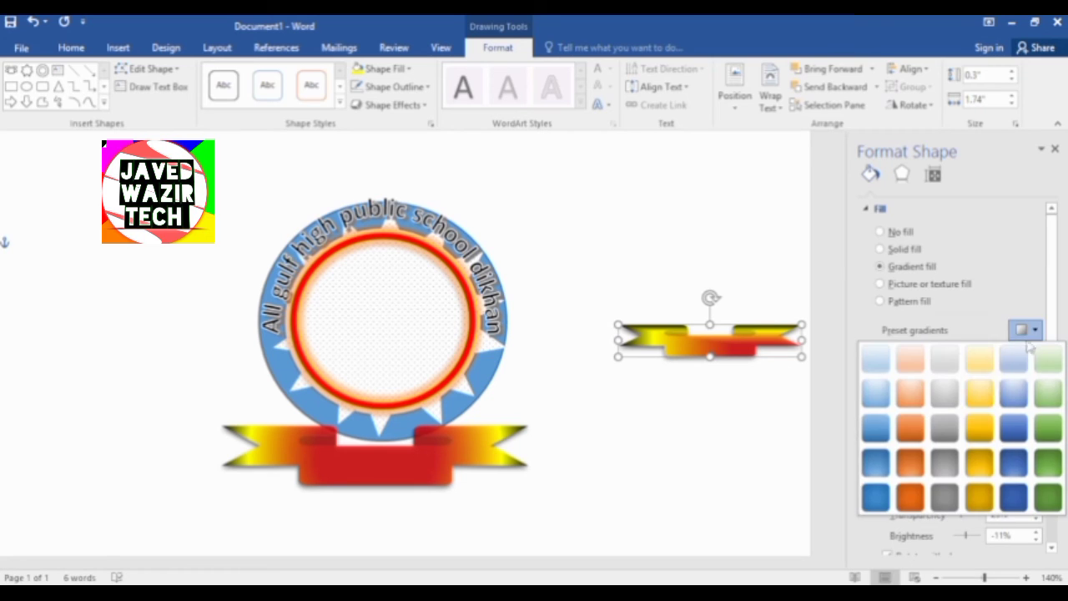
{"action": "left_click", "coordinate": [973, 404]}
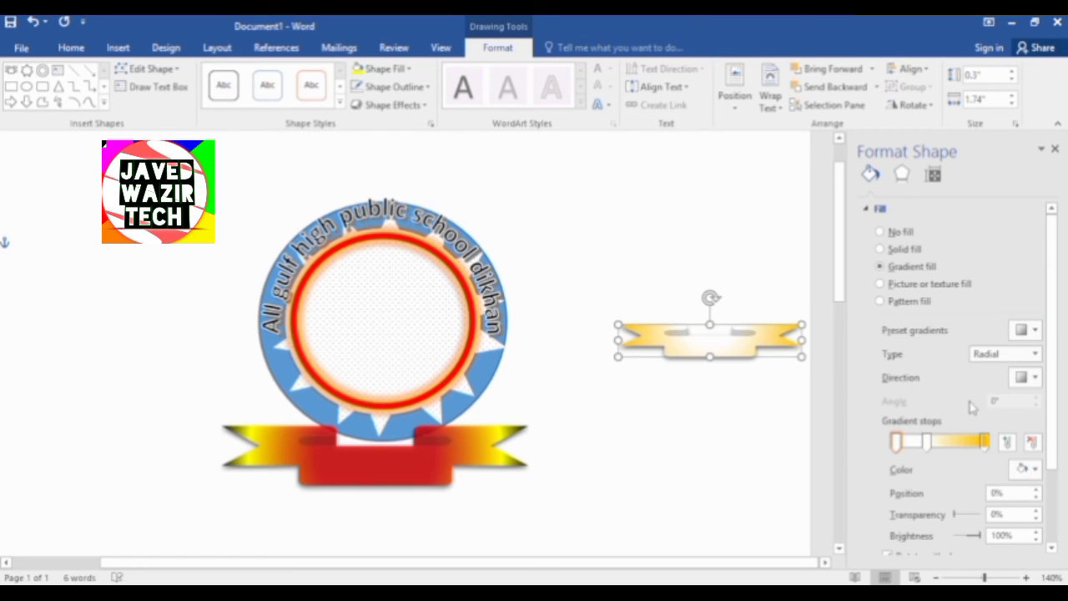
{"action": "key", "text": "ctrl+z"}
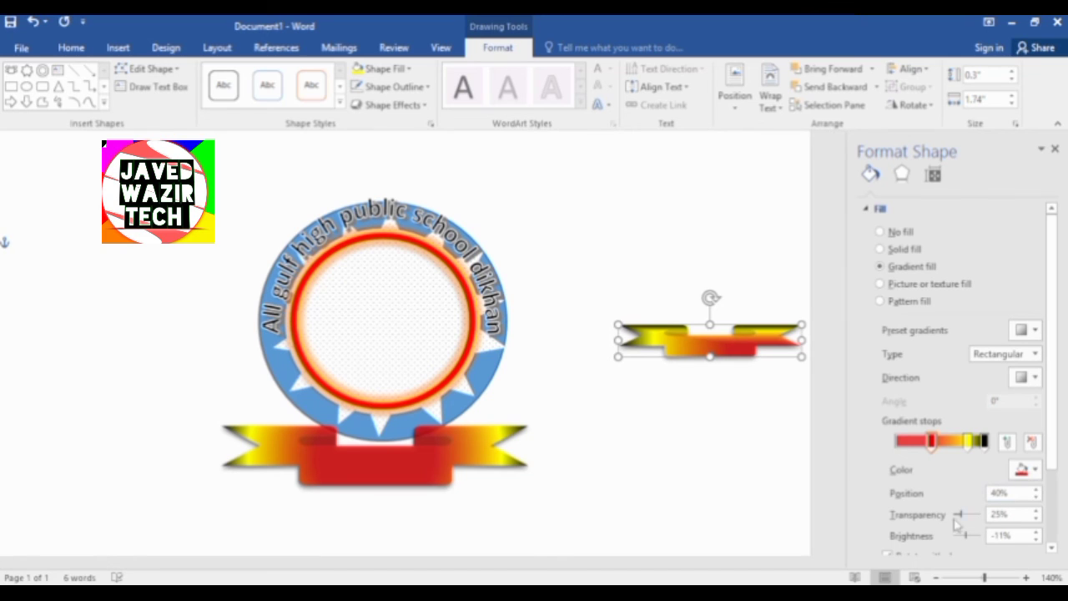
{"action": "left_click_drag", "start_coordinate": [967, 537], "coordinate": [973, 537]}
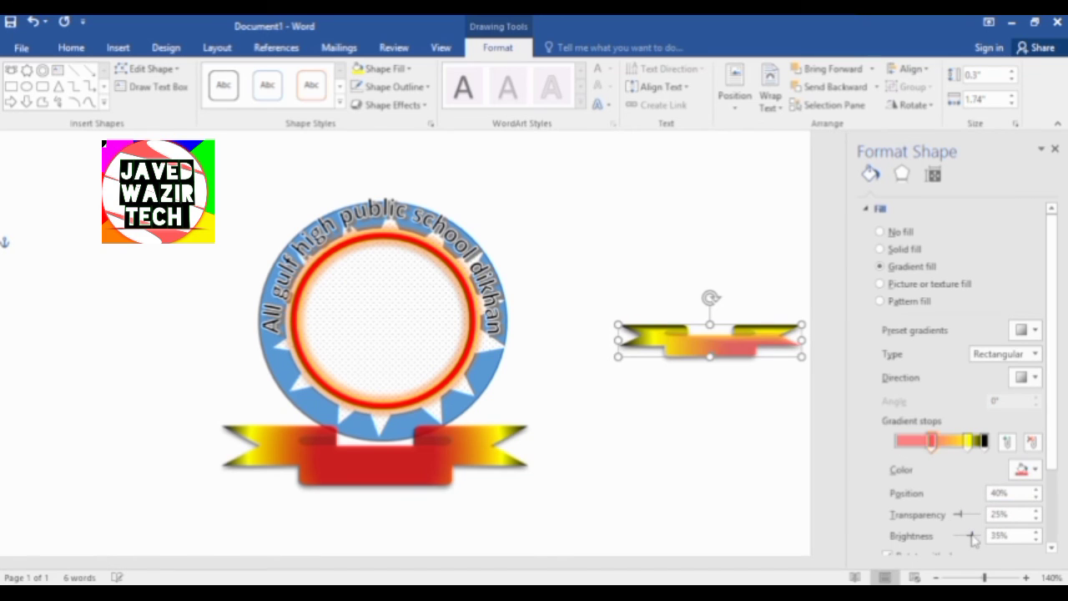
{"action": "left_click", "coordinate": [902, 175]}
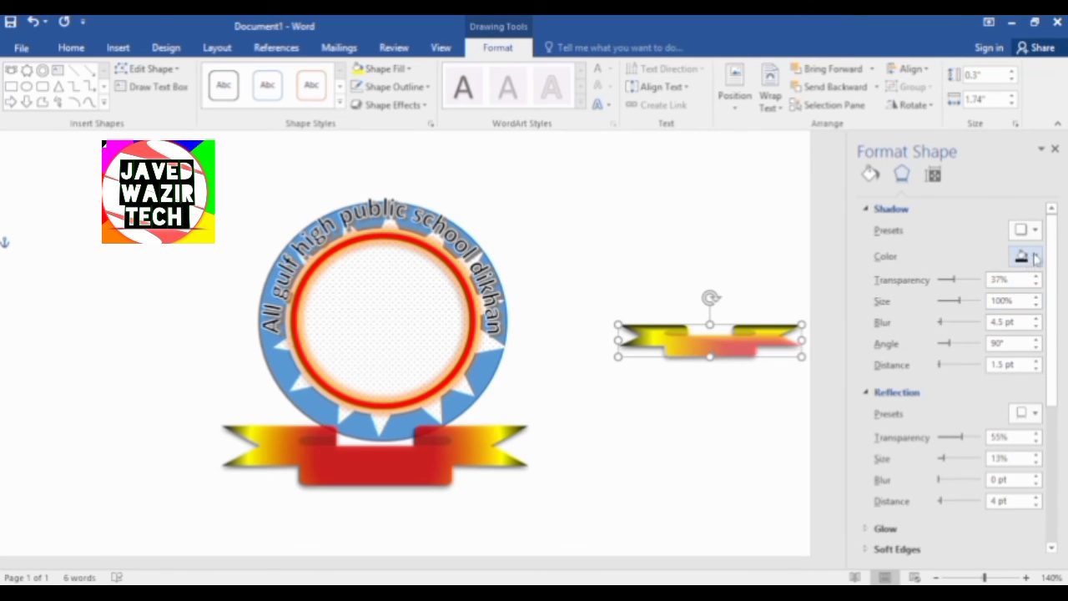
Give the small ribbon an outer shadow preset with its size reduced to 80%.
{"action": "left_click", "coordinate": [1026, 256]}
{"action": "left_click", "coordinate": [977, 380]}
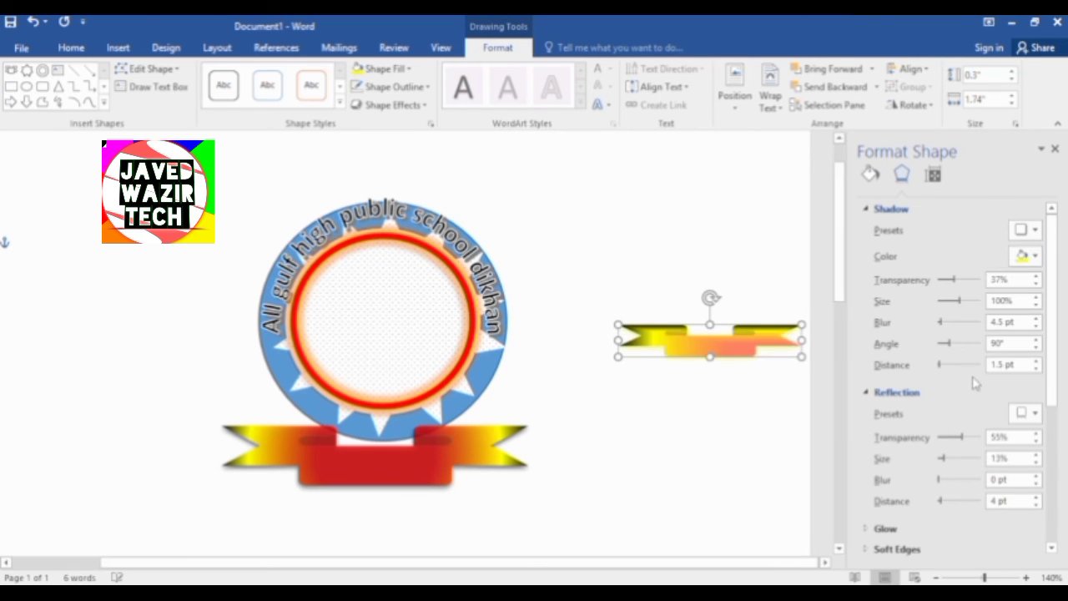
{"action": "left_click", "coordinate": [1026, 230]}
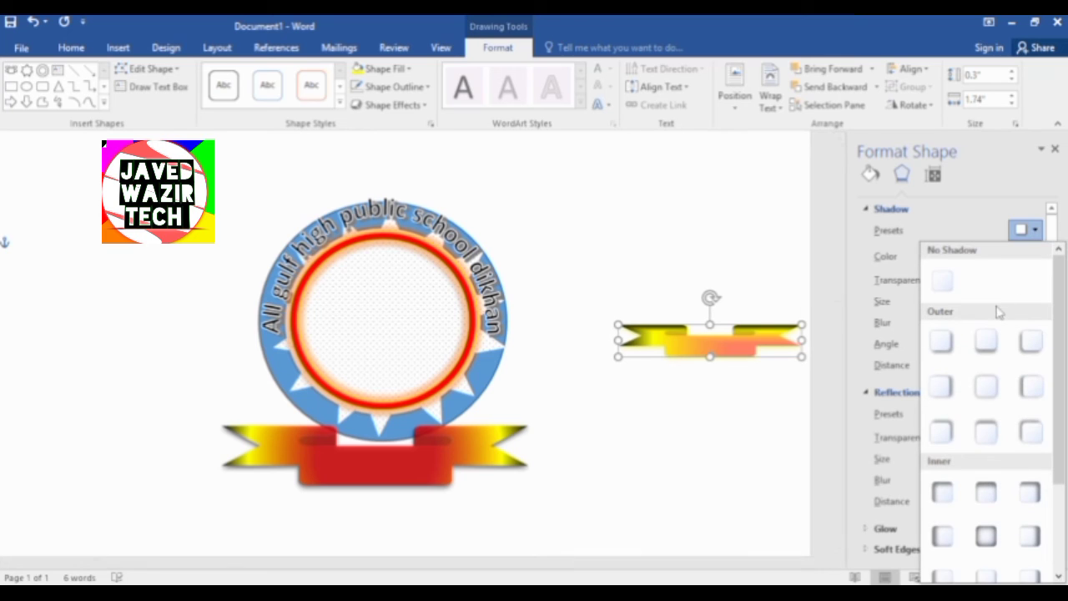
{"action": "left_click", "coordinate": [985, 355]}
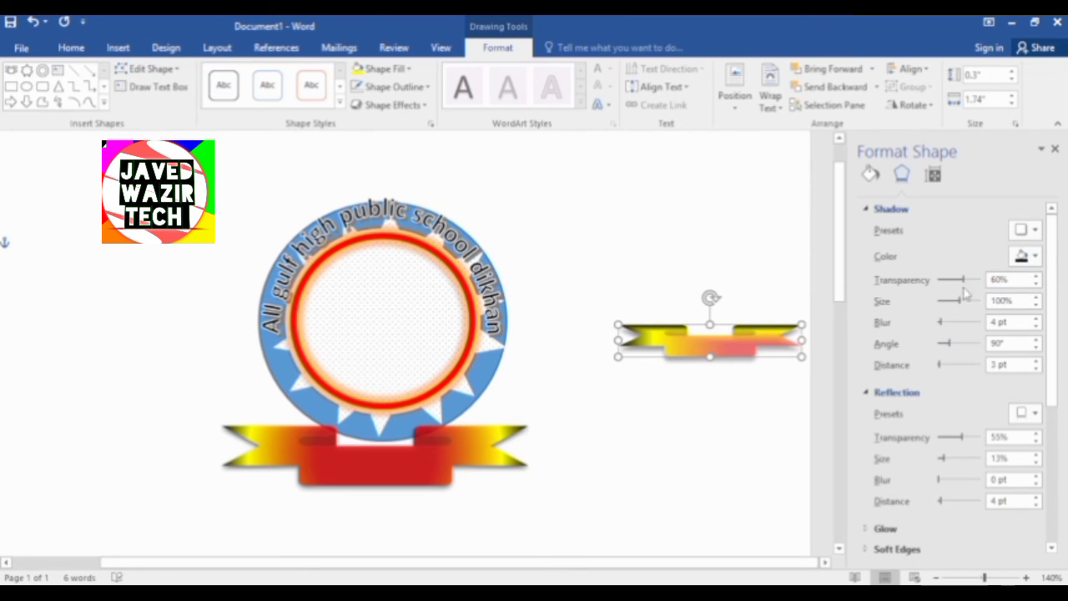
{"action": "left_click_drag", "start_coordinate": [959, 303], "coordinate": [954, 301]}
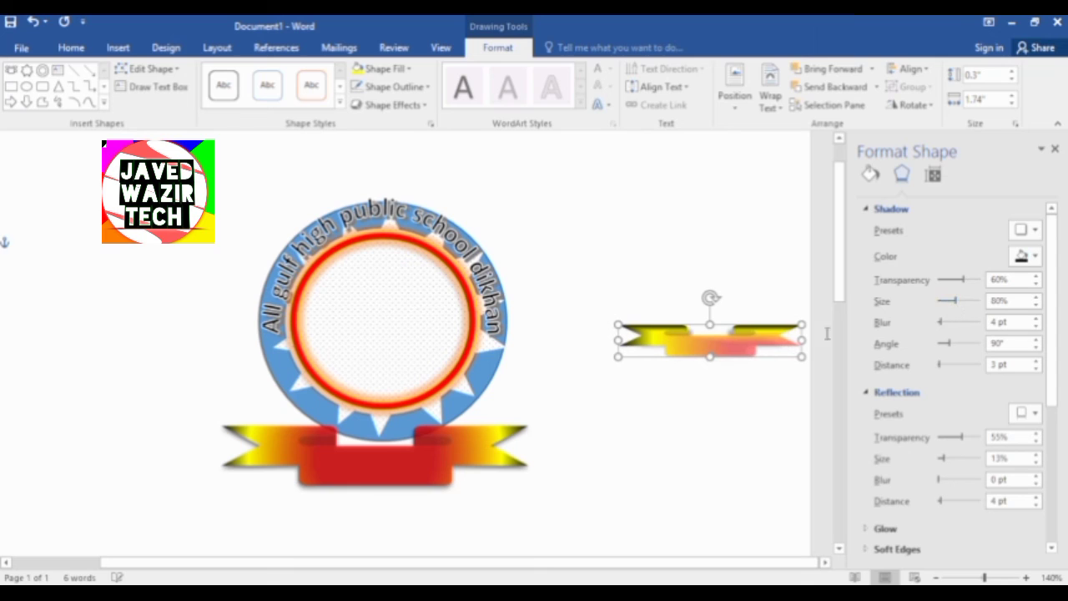
Resize the small ribbon to about 0.27" by 1.25" and centre it in the inner circle.
{"action": "mouse_move", "coordinate": [761, 342]}
{"action": "left_mouse_down"}
{"action": "mouse_move", "coordinate": [440, 327]}
{"action": "mouse_move", "coordinate": [762, 299]}
{"action": "left_mouse_up"}
{"action": "left_click_drag", "start_coordinate": [626, 298], "coordinate": [674, 298]}
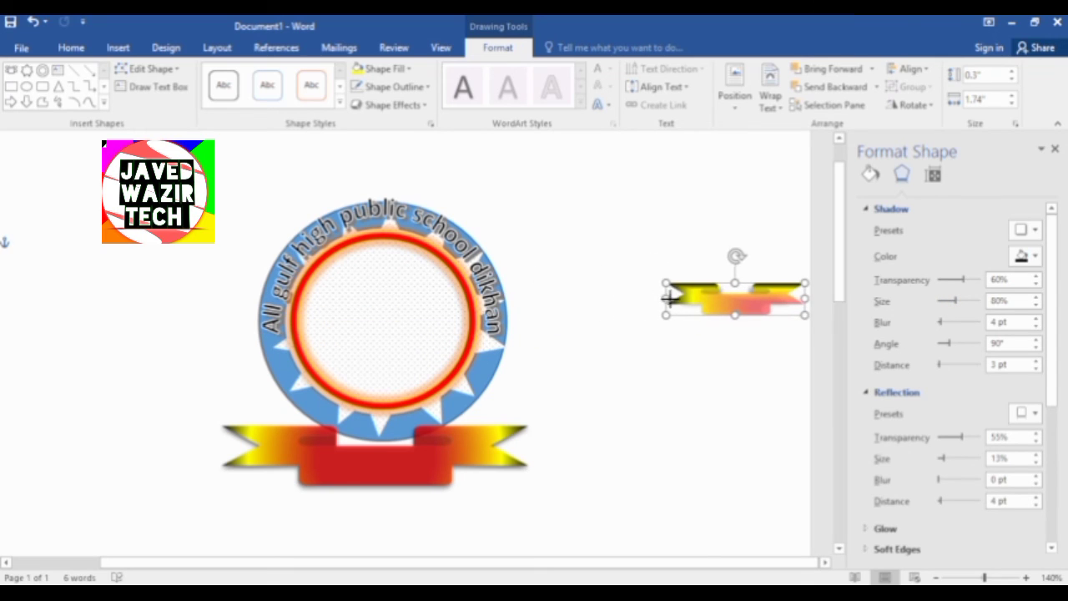
{"action": "mouse_move", "coordinate": [738, 283]}
{"action": "left_mouse_down"}
{"action": "mouse_move", "coordinate": [438, 314]}
{"action": "mouse_move", "coordinate": [388, 342]}
{"action": "left_mouse_up"}
{"action": "left_click", "coordinate": [653, 315]}
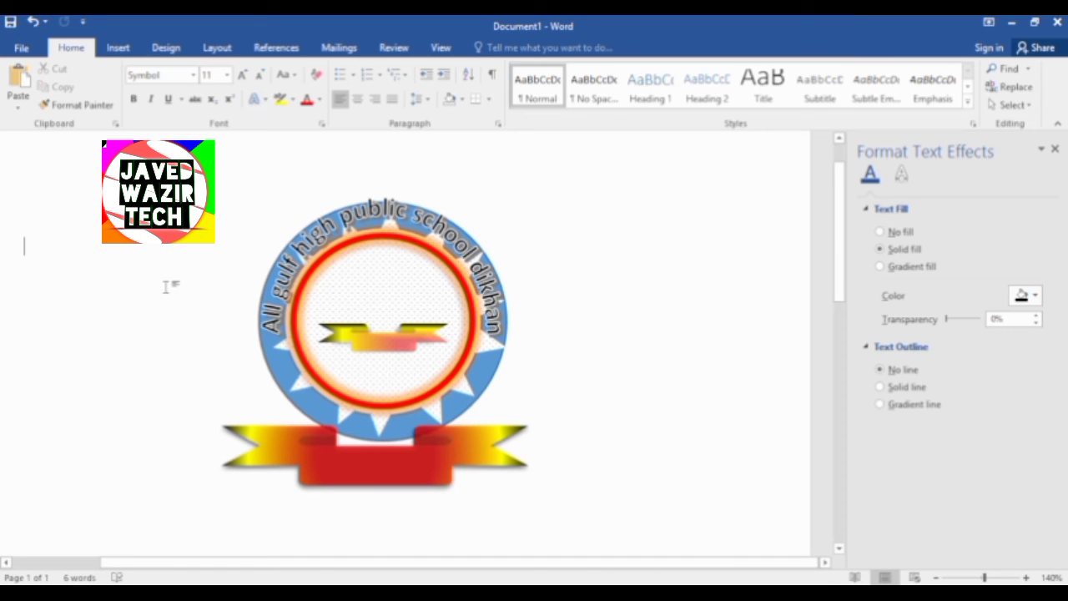
Insert a WordArt box, then clear its text and discard the empty box.
{"action": "left_click", "coordinate": [117, 48]}
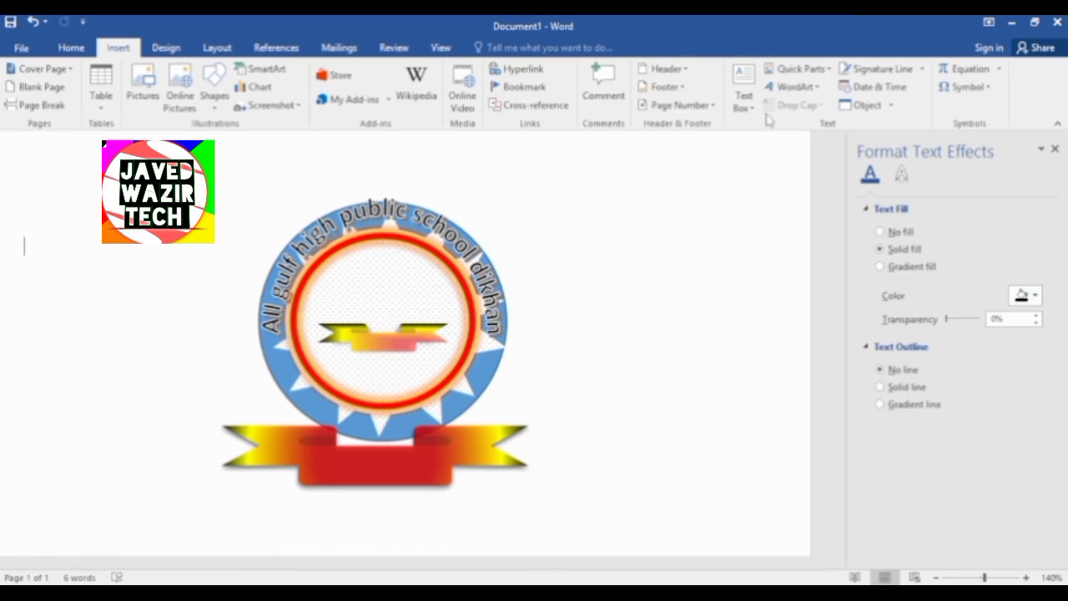
{"action": "left_click", "coordinate": [784, 88]}
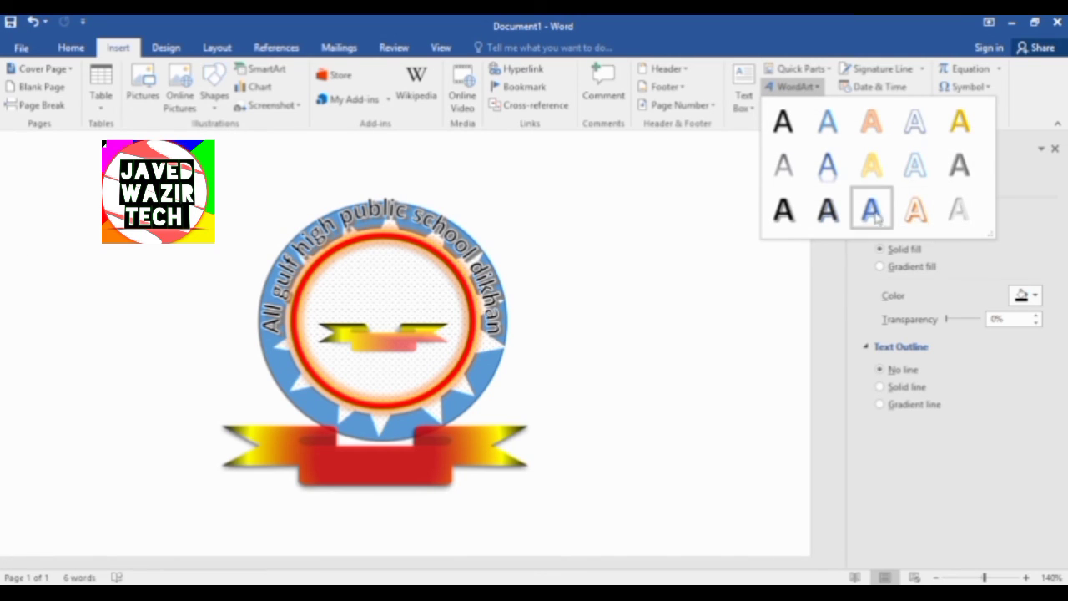
{"action": "left_click", "coordinate": [956, 211]}
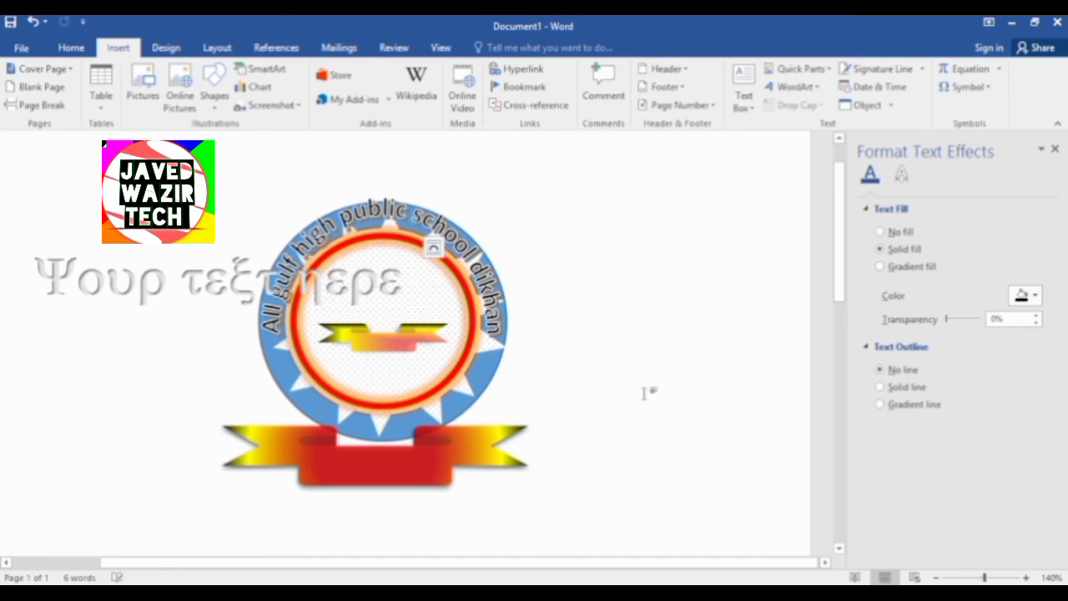
{"action": "type", "text": "a"}
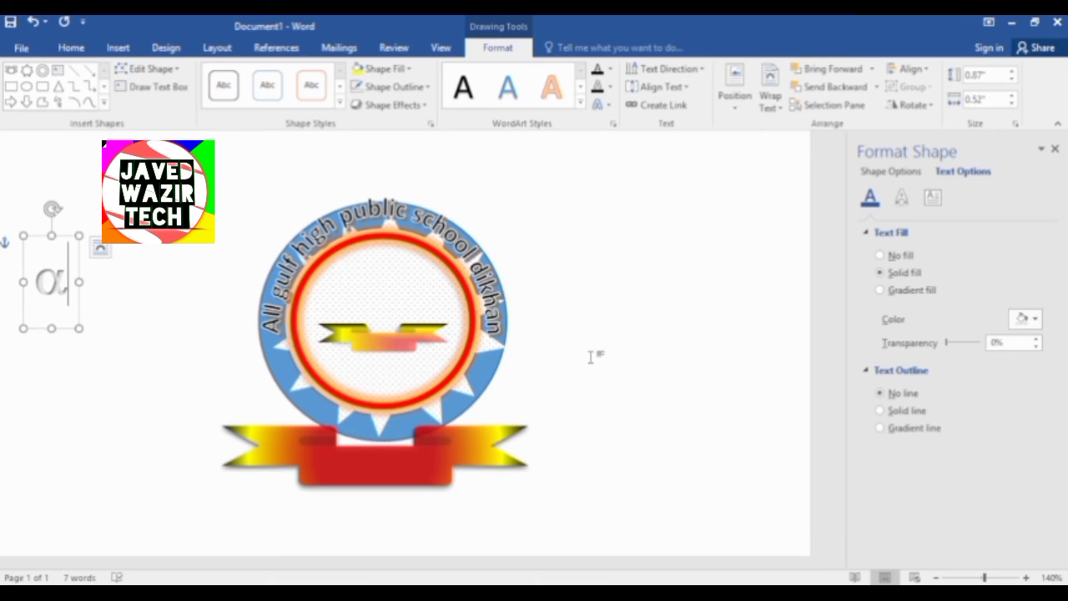
{"action": "key", "text": "BackSpace"}
{"action": "type", "text": "AL"}
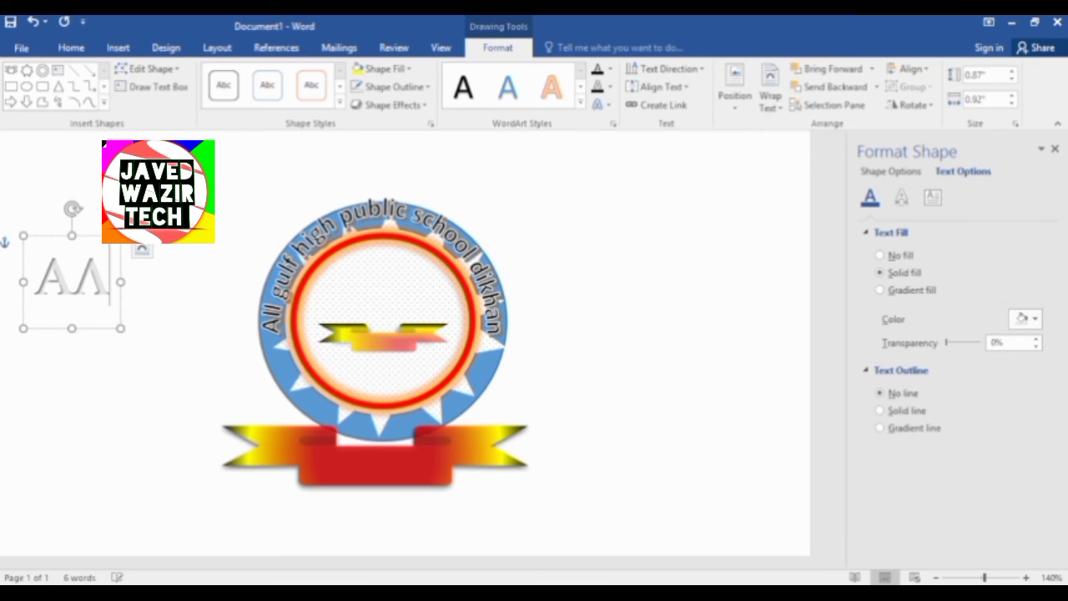
{"action": "key", "text": "BackSpace"}
{"action": "key", "text": "BackSpace"}
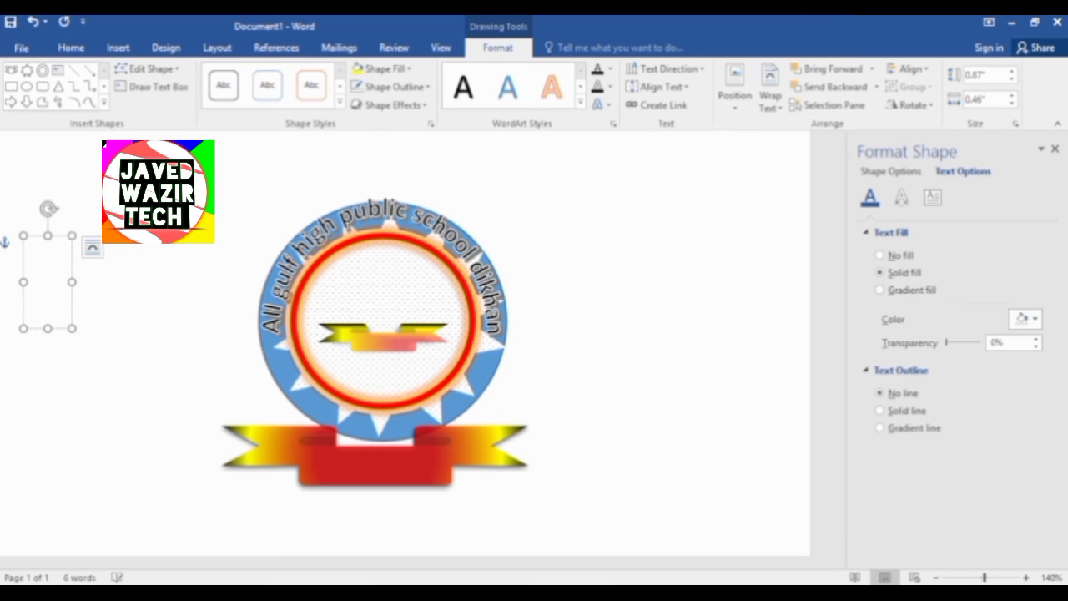
{"action": "left_click", "coordinate": [656, 255]}
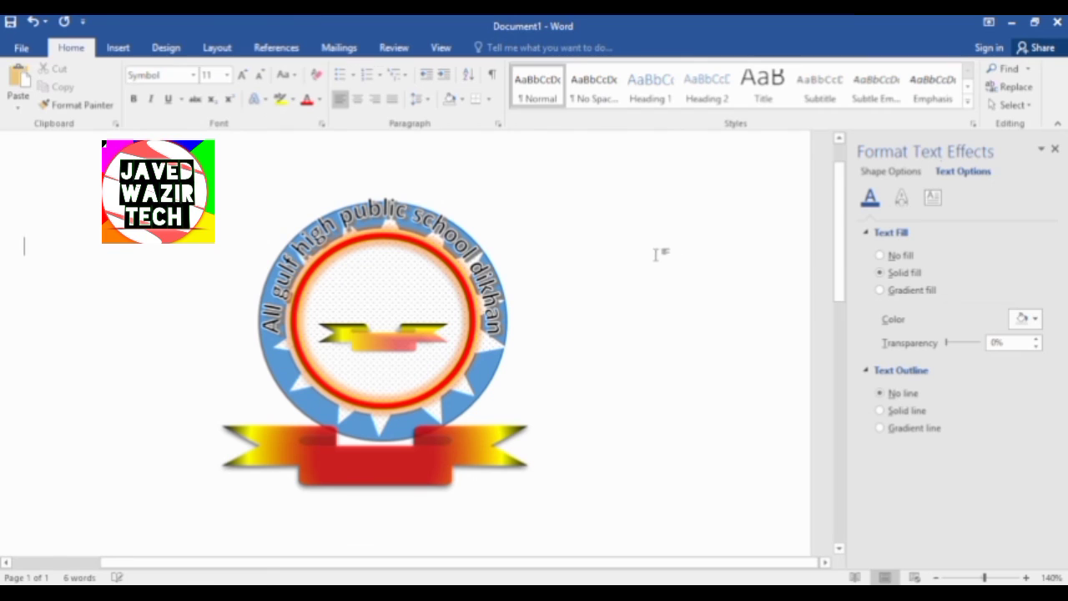
Close the Format Text Effects pane and open the Insert Picture dialog.
{"action": "left_click", "coordinate": [1055, 151]}
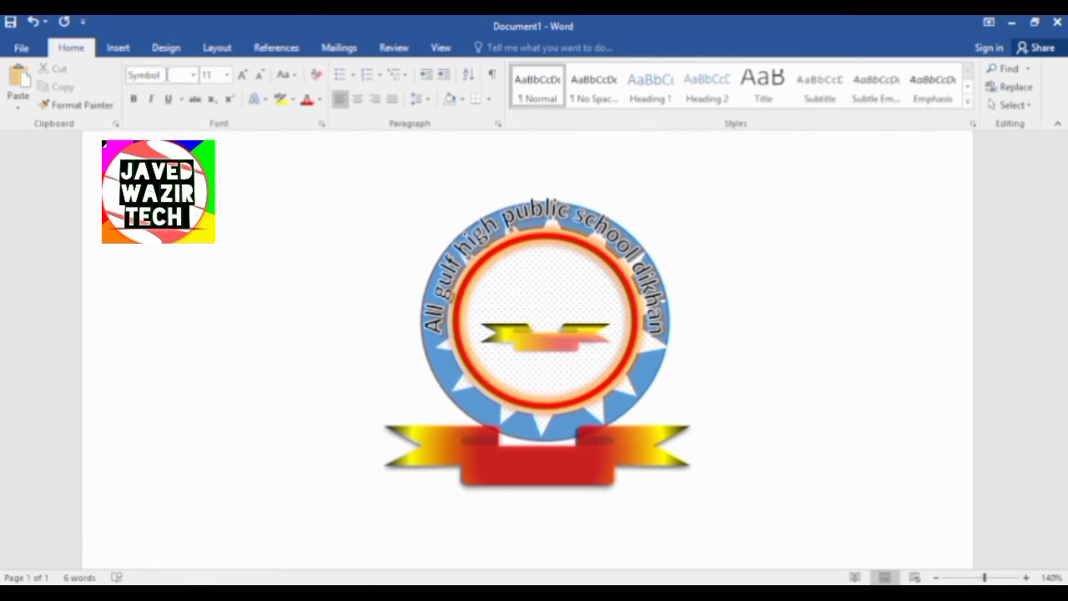
{"action": "left_click", "coordinate": [119, 50]}
{"action": "left_click", "coordinate": [143, 85]}
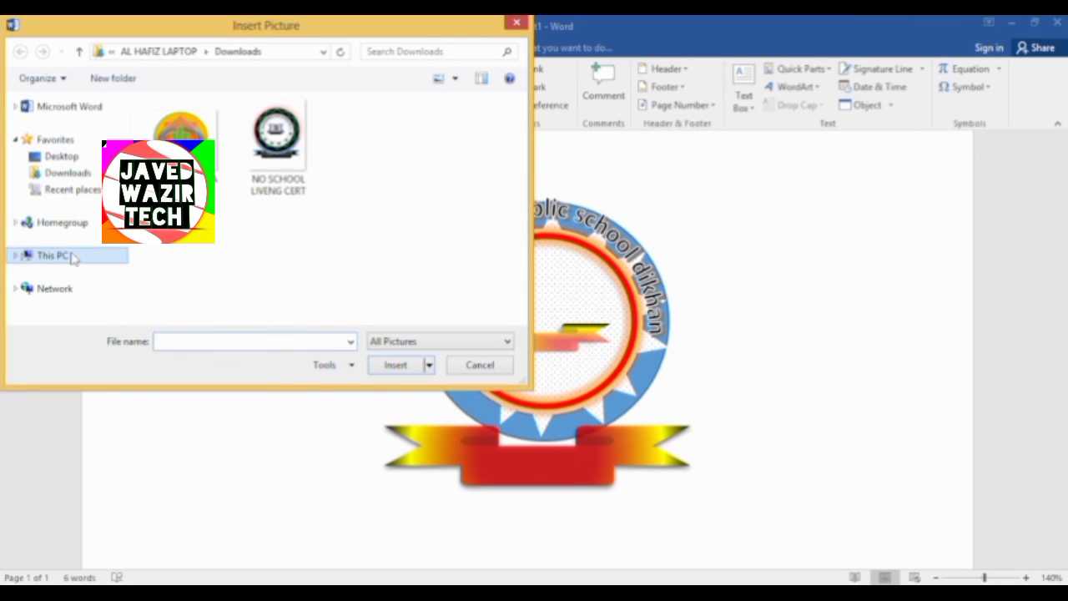
Browse to This PC > Local Disk (D:) > data in the Insert Picture dialog.
{"action": "left_click", "coordinate": [71, 257]}
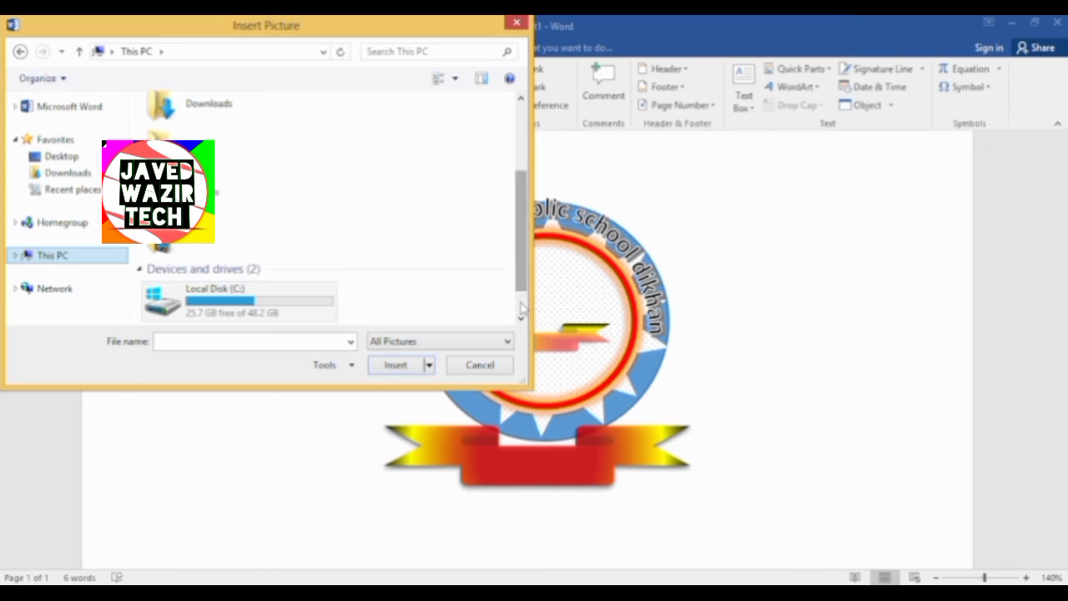
{"action": "scroll", "coordinate": [521, 309], "scroll_direction": "down", "scroll_amount": 1}
{"action": "double_click", "coordinate": [233, 292]}
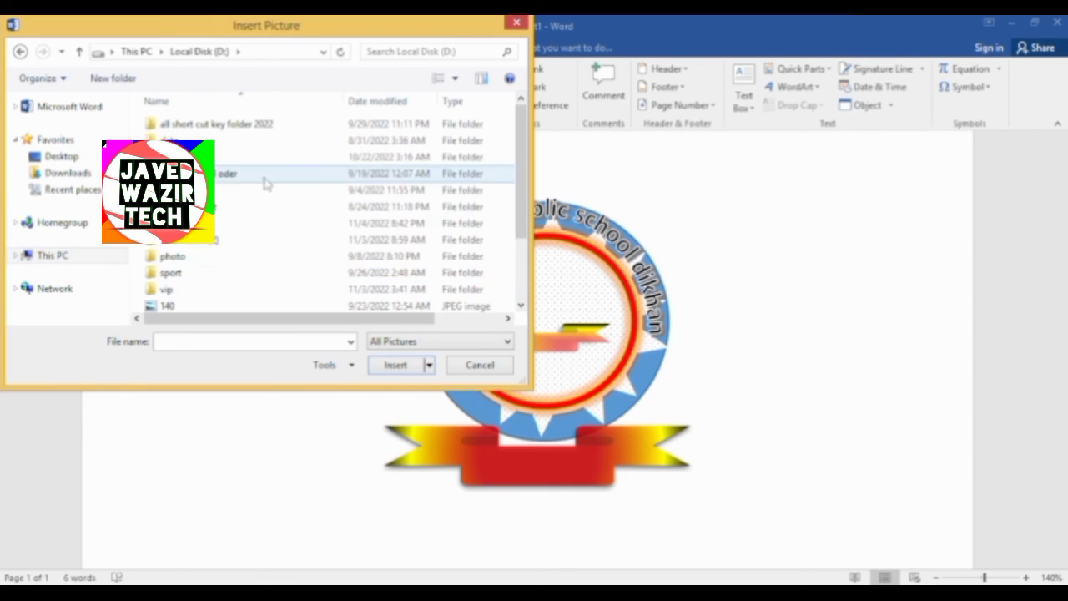
{"action": "left_click", "coordinate": [185, 260]}
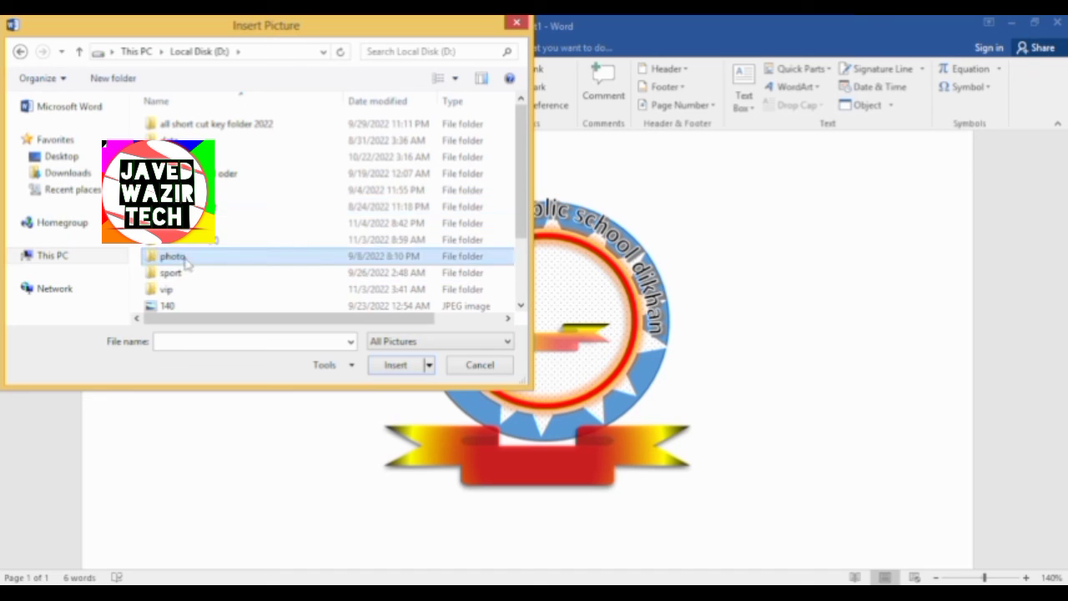
{"action": "double_click", "coordinate": [186, 259]}
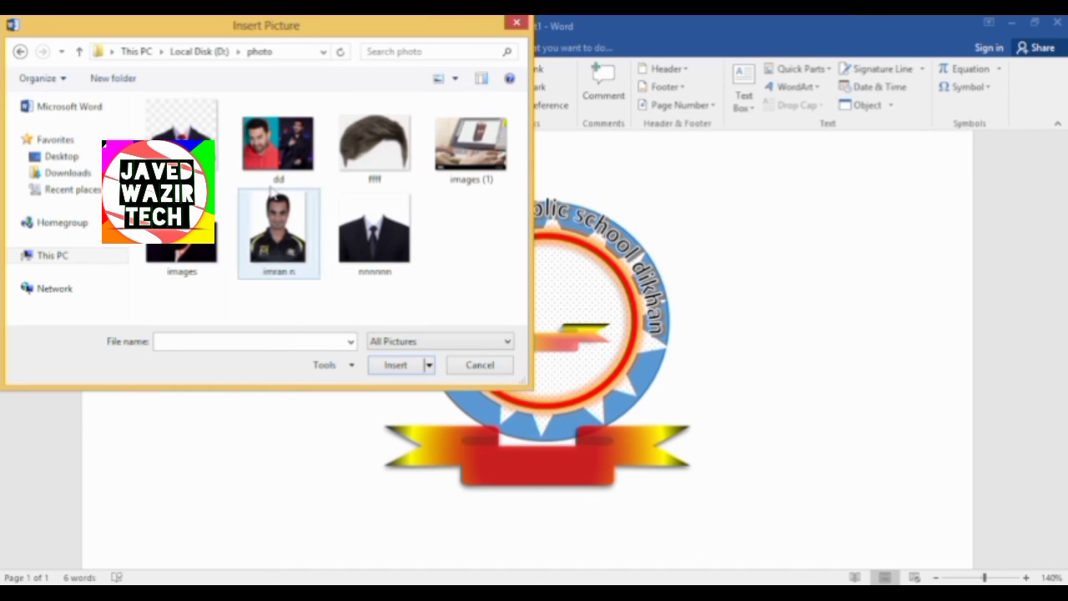
{"action": "left_click", "coordinate": [20, 52]}
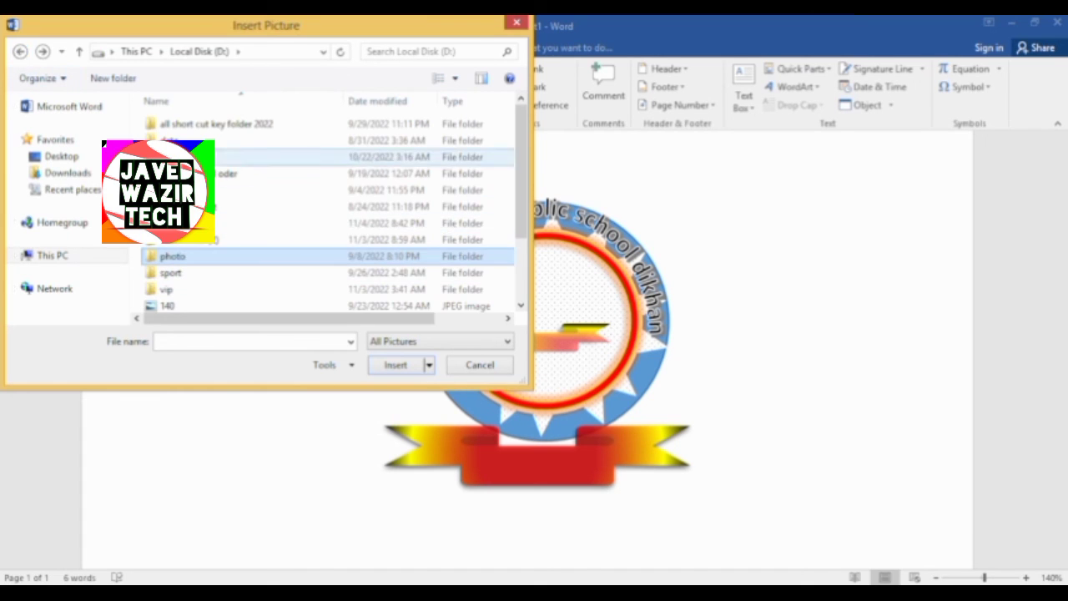
{"action": "double_click", "coordinate": [175, 140]}
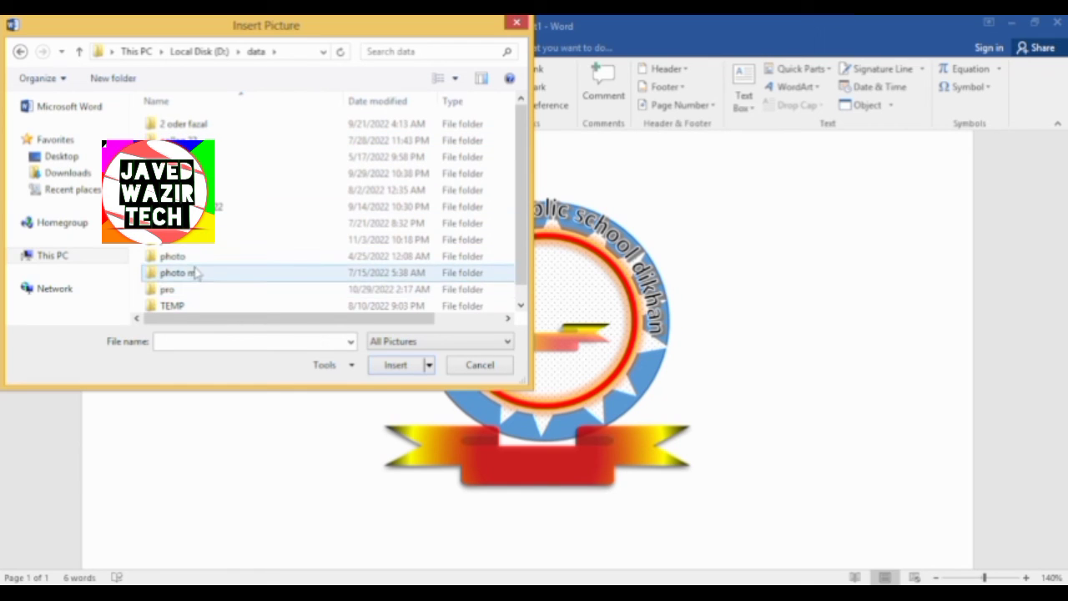
Open the photo m folder and insert the laptop image 7.
{"action": "double_click", "coordinate": [205, 240]}
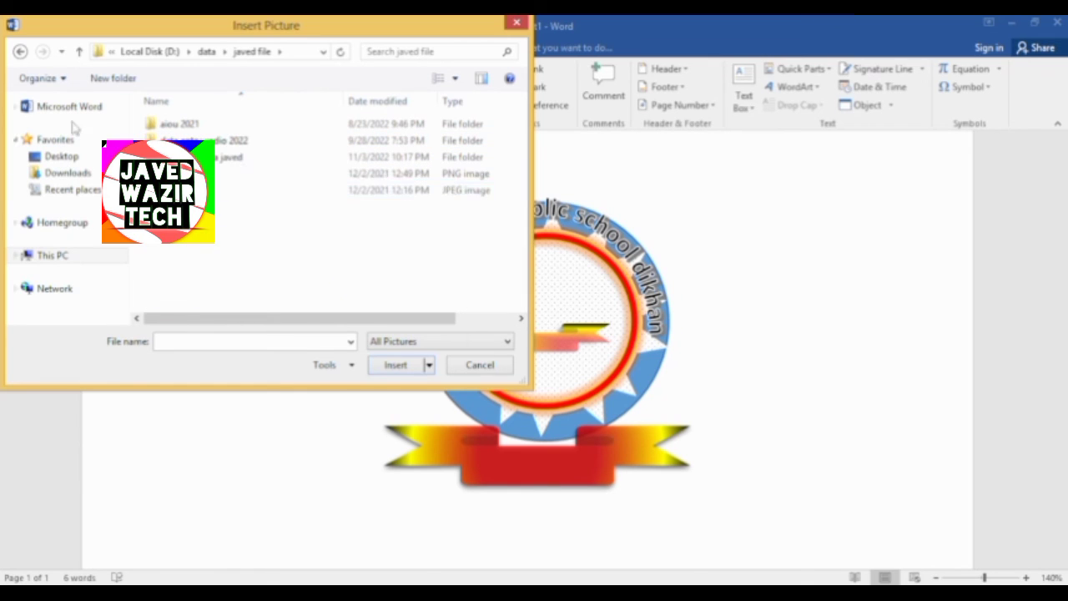
{"action": "left_click", "coordinate": [20, 52]}
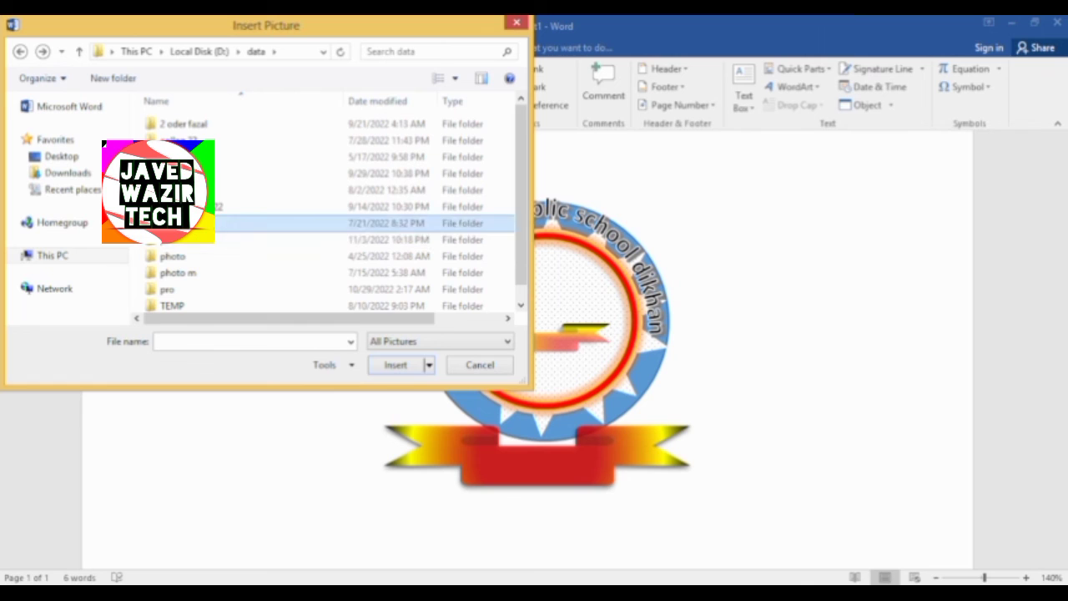
{"action": "double_click", "coordinate": [226, 222]}
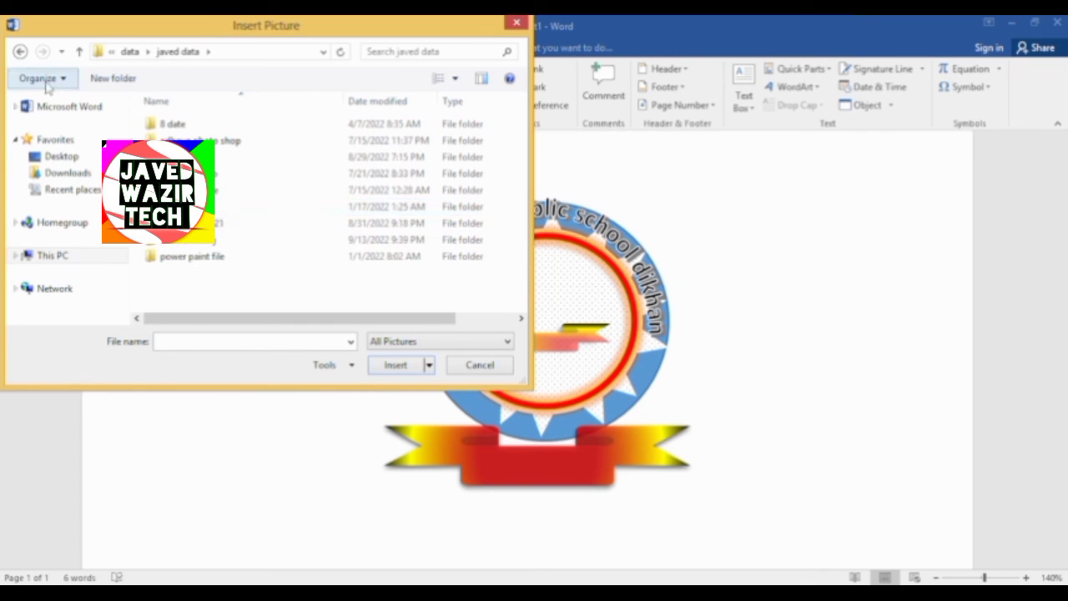
{"action": "left_click", "coordinate": [20, 52]}
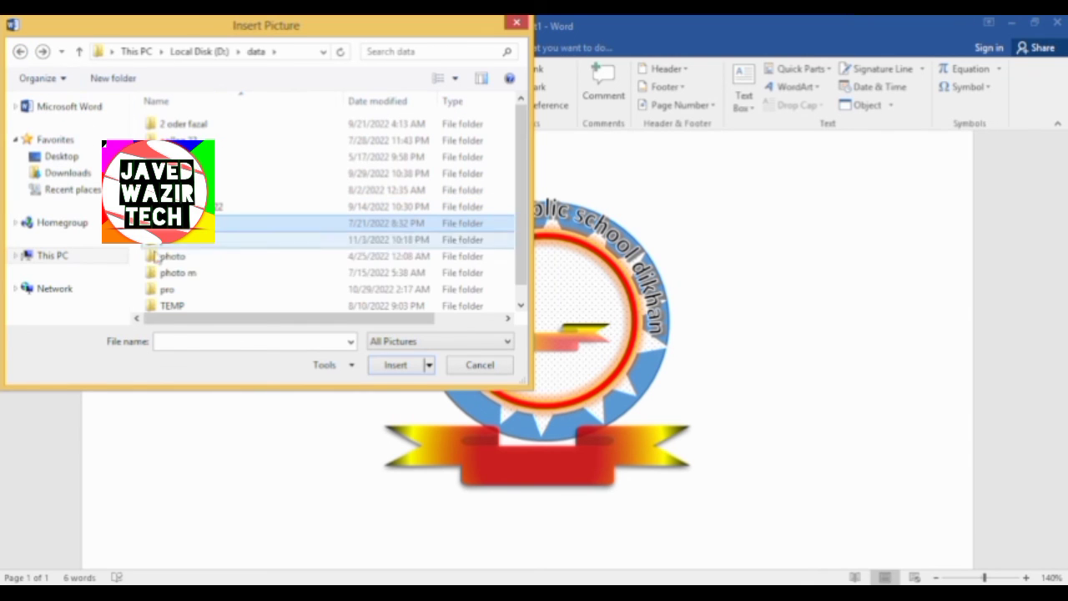
{"action": "left_click", "coordinate": [190, 274]}
{"action": "double_click", "coordinate": [190, 274]}
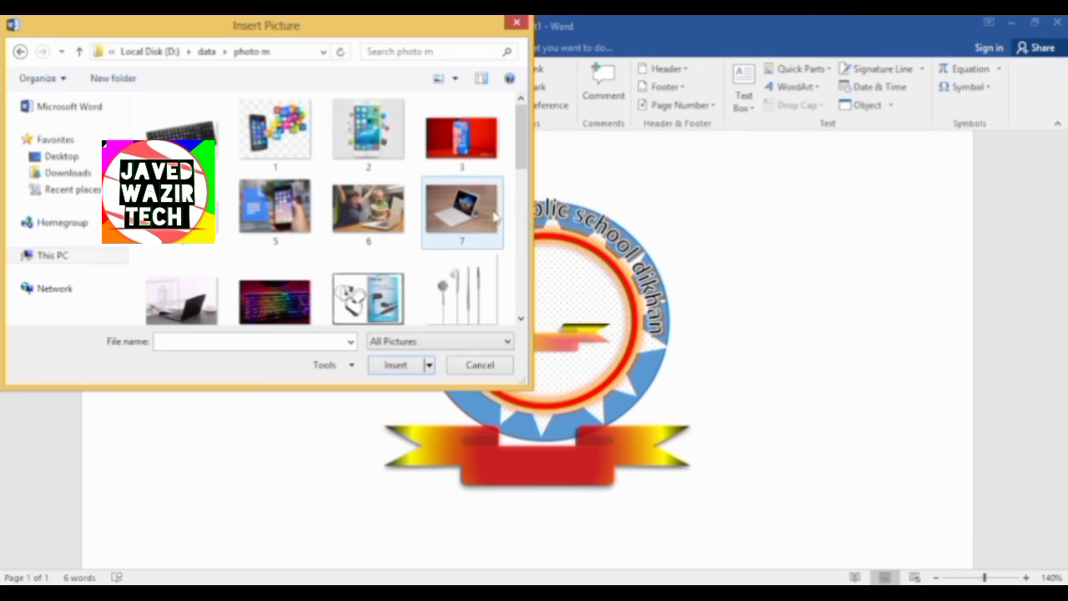
{"action": "scroll", "coordinate": [480, 224], "scroll_direction": "down", "scroll_amount": 1}
{"action": "double_click", "coordinate": [478, 222]}
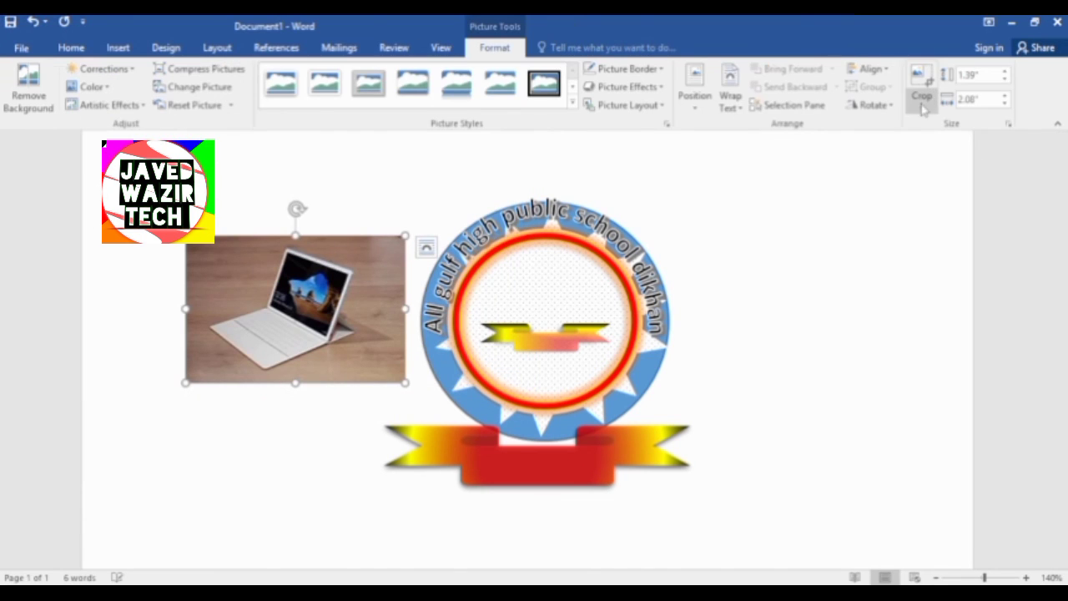
Crop the laptop photo to a rounded-rectangle shape and shrink it slightly.
{"action": "left_click", "coordinate": [923, 108]}
{"action": "left_click", "coordinate": [923, 124]}
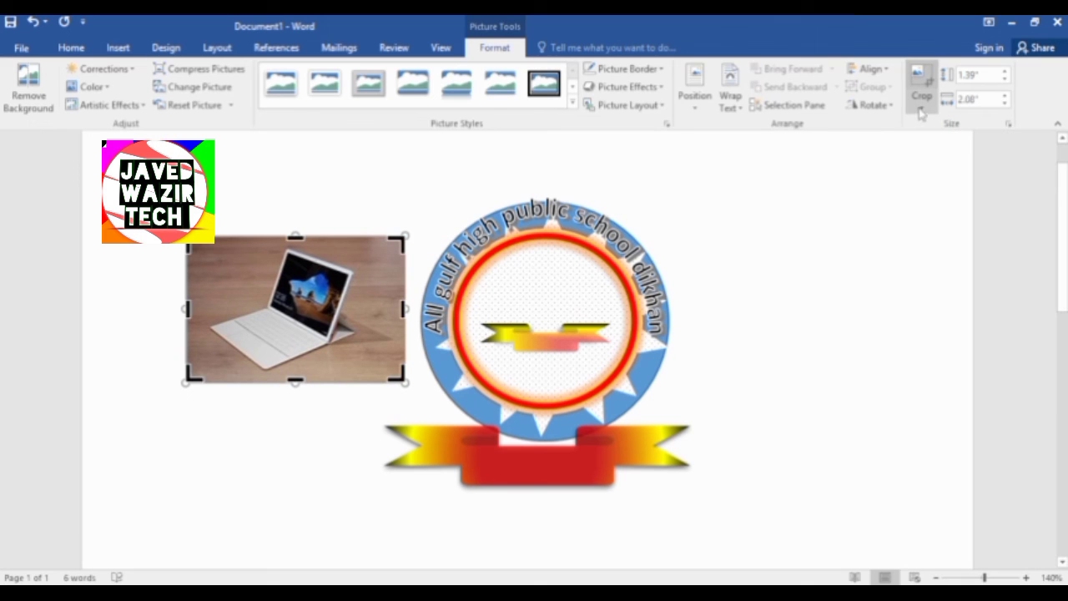
{"action": "left_click", "coordinate": [923, 110]}
{"action": "mouse_move", "coordinate": [950, 150]}
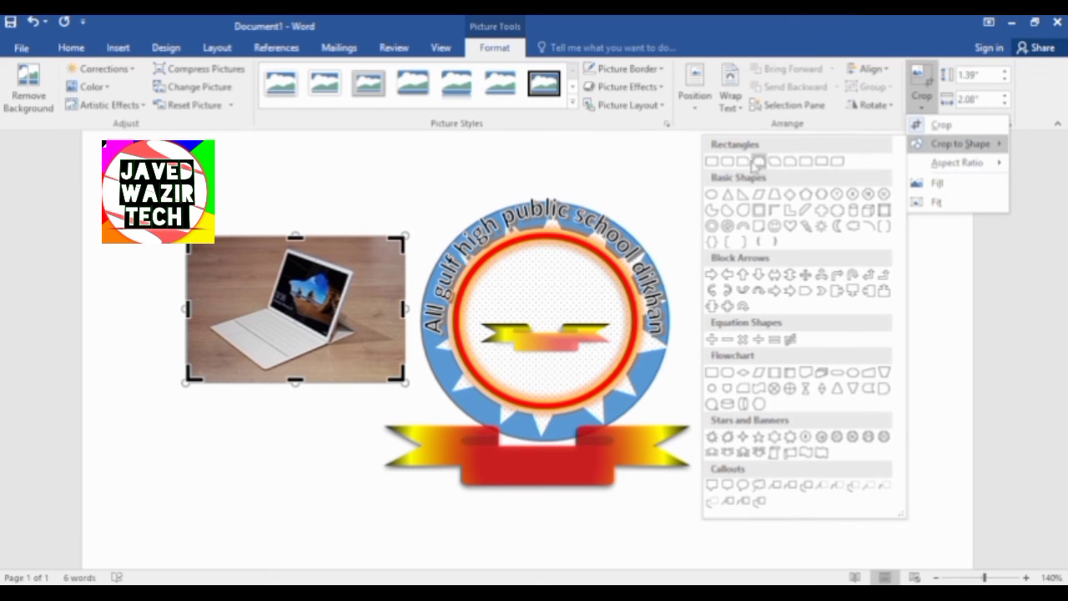
{"action": "left_click", "coordinate": [807, 161]}
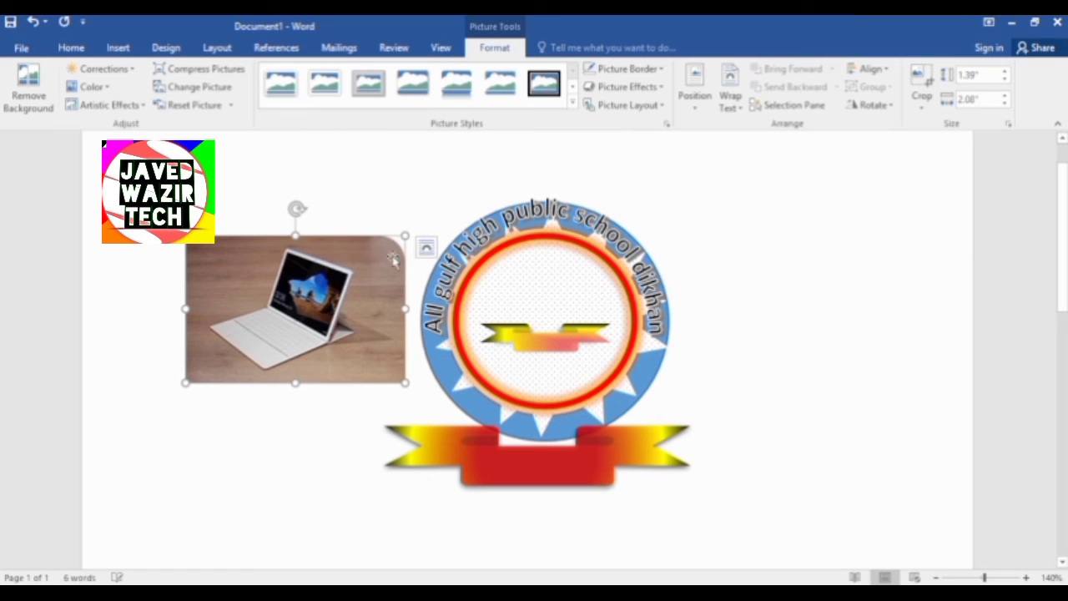
{"action": "left_click_drag", "start_coordinate": [404, 236], "coordinate": [390, 238]}
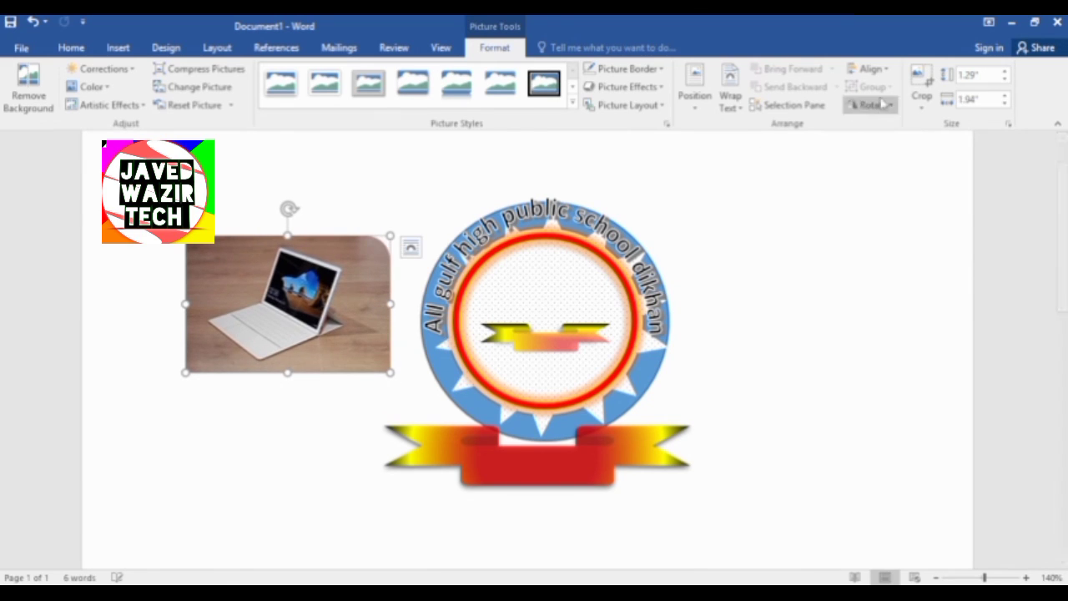
Trim the photo inward from its top-right and bottom-left corners and apply the crop.
{"action": "left_click", "coordinate": [918, 82]}
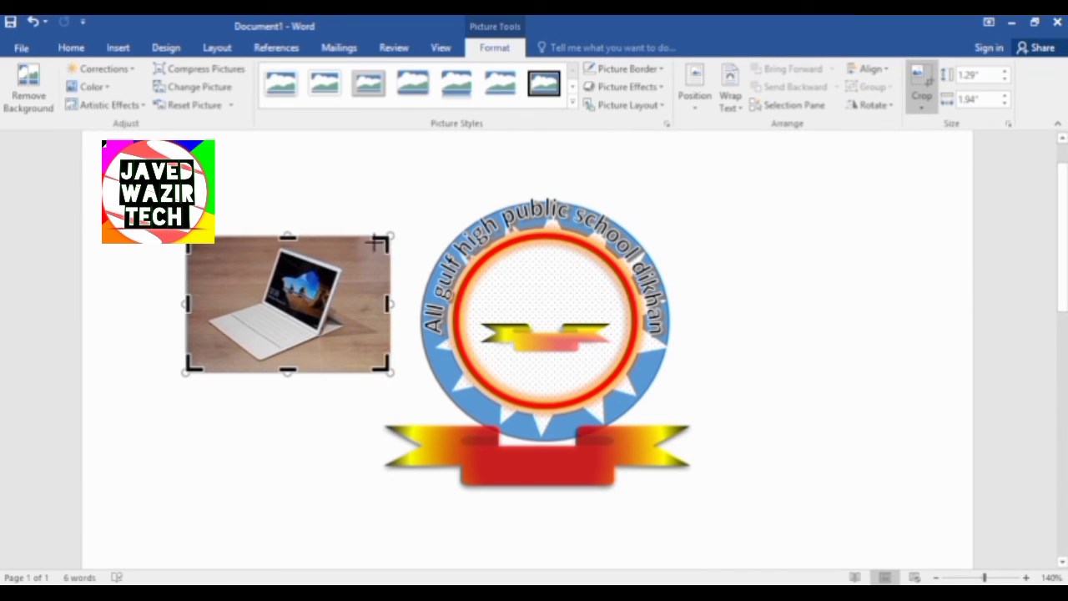
{"action": "left_click_drag", "start_coordinate": [380, 243], "coordinate": [337, 249]}
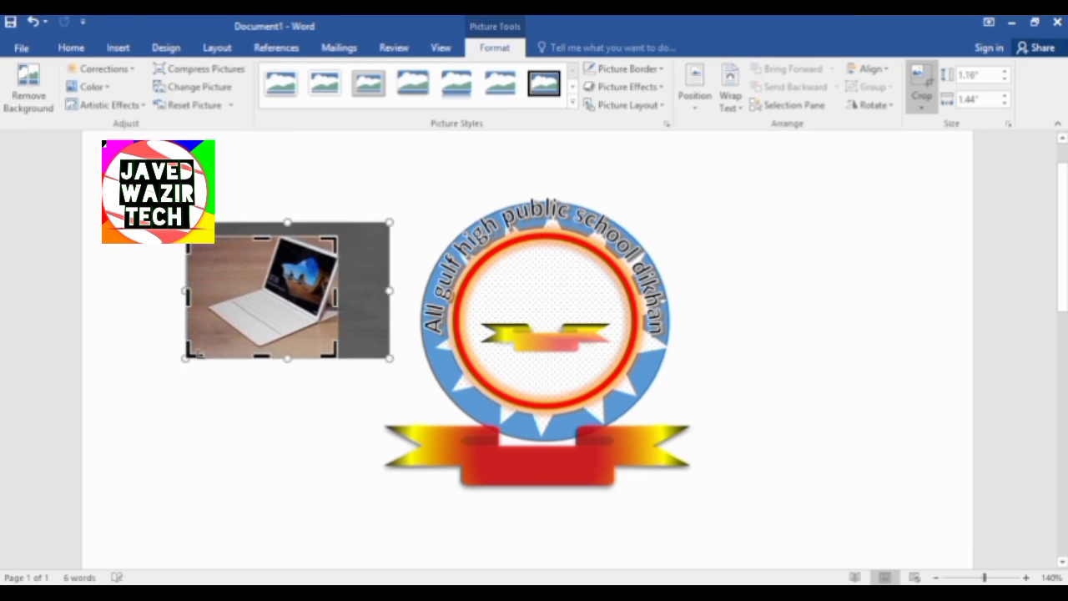
{"action": "left_click_drag", "start_coordinate": [192, 354], "coordinate": [219, 342]}
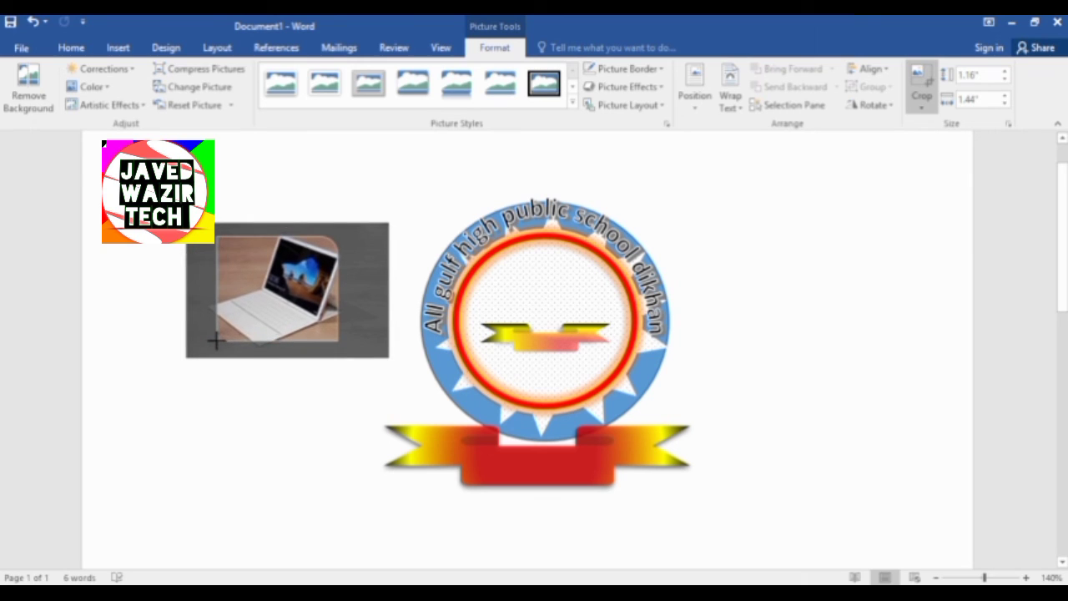
{"action": "left_click_drag", "start_coordinate": [215, 338], "coordinate": [216, 339]}
{"action": "left_click", "coordinate": [221, 320]}
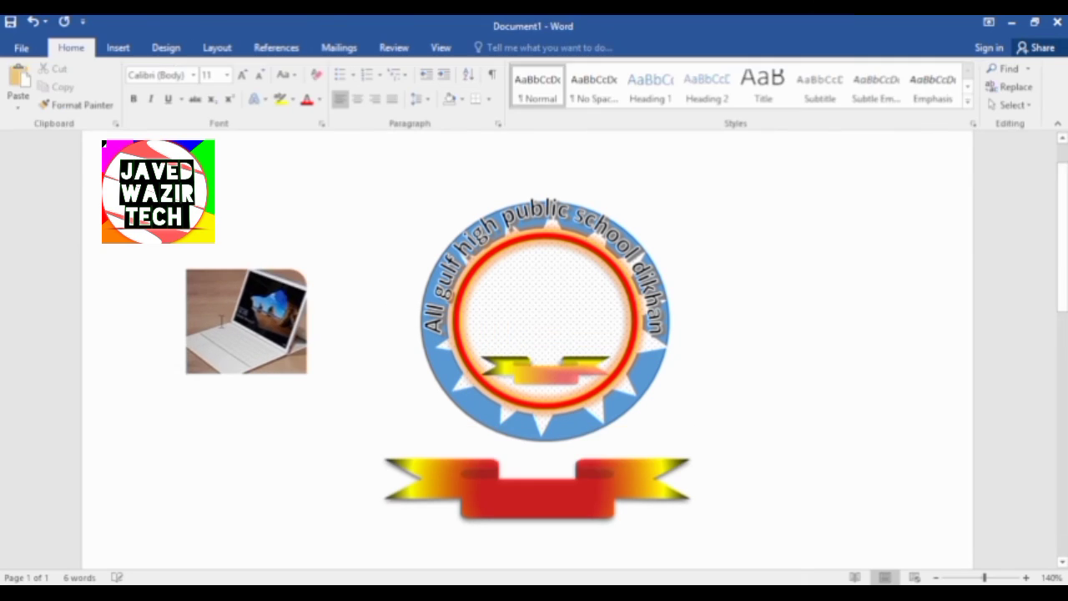
Set the laptop photo to In Front of Text, move it toward the badge, and shrink it to about 0.57".
{"action": "left_click", "coordinate": [252, 313]}
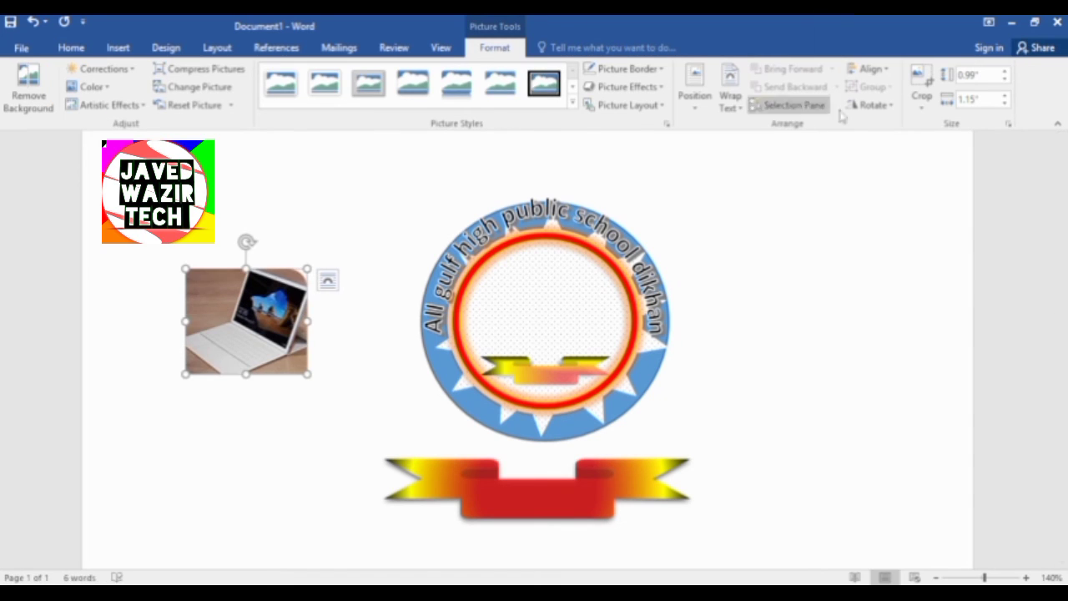
{"action": "left_click", "coordinate": [724, 105]}
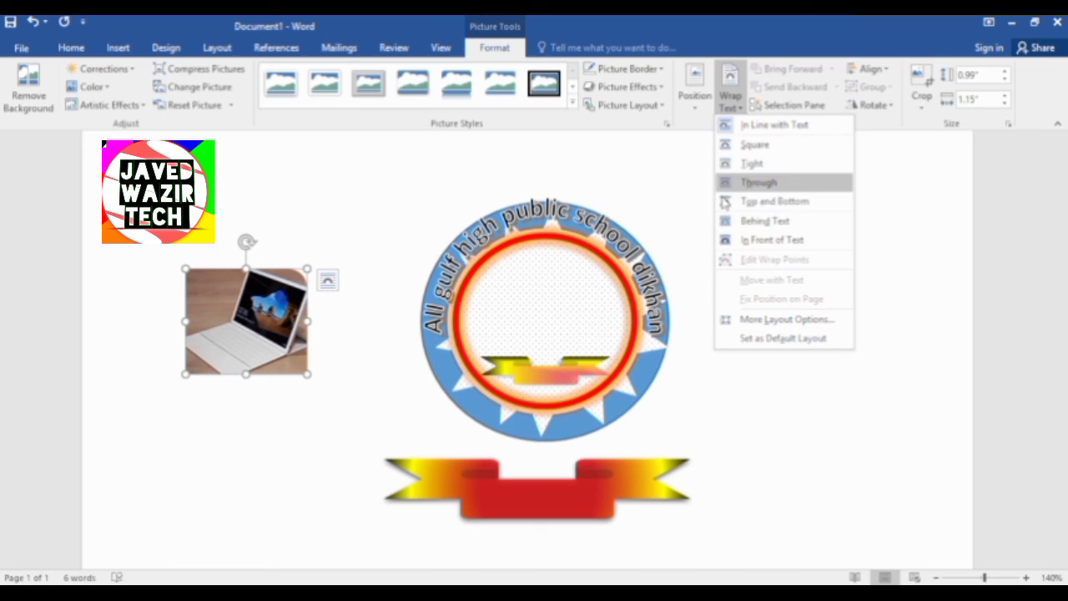
{"action": "left_click", "coordinate": [755, 239]}
{"action": "mouse_move", "coordinate": [258, 326]}
{"action": "left_mouse_down"}
{"action": "mouse_move", "coordinate": [543, 299]}
{"action": "mouse_move", "coordinate": [271, 248]}
{"action": "left_mouse_up"}
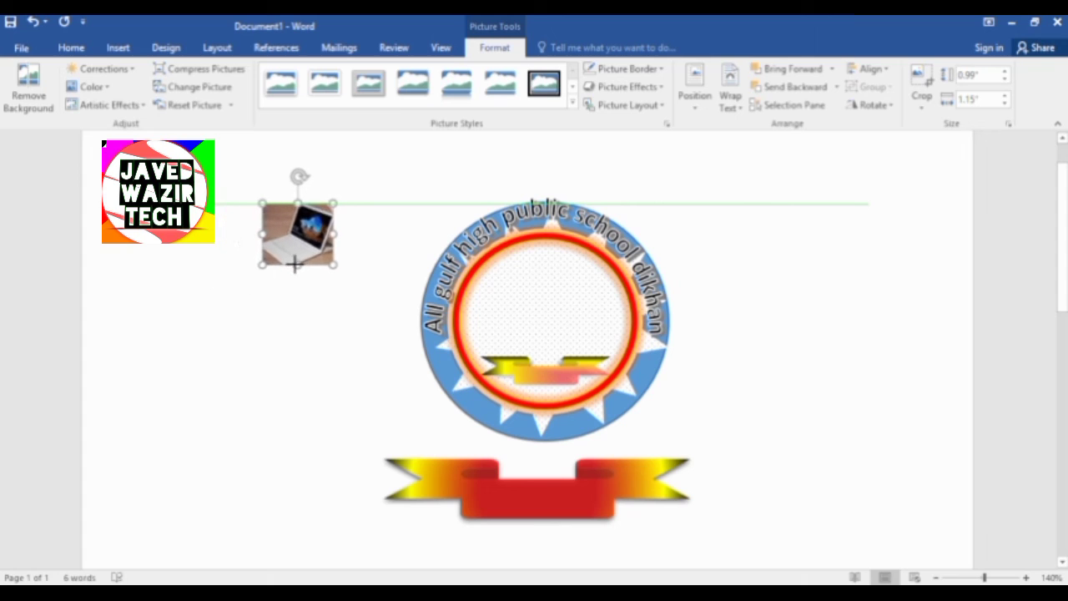
{"action": "left_click_drag", "start_coordinate": [210, 310], "coordinate": [262, 264]}
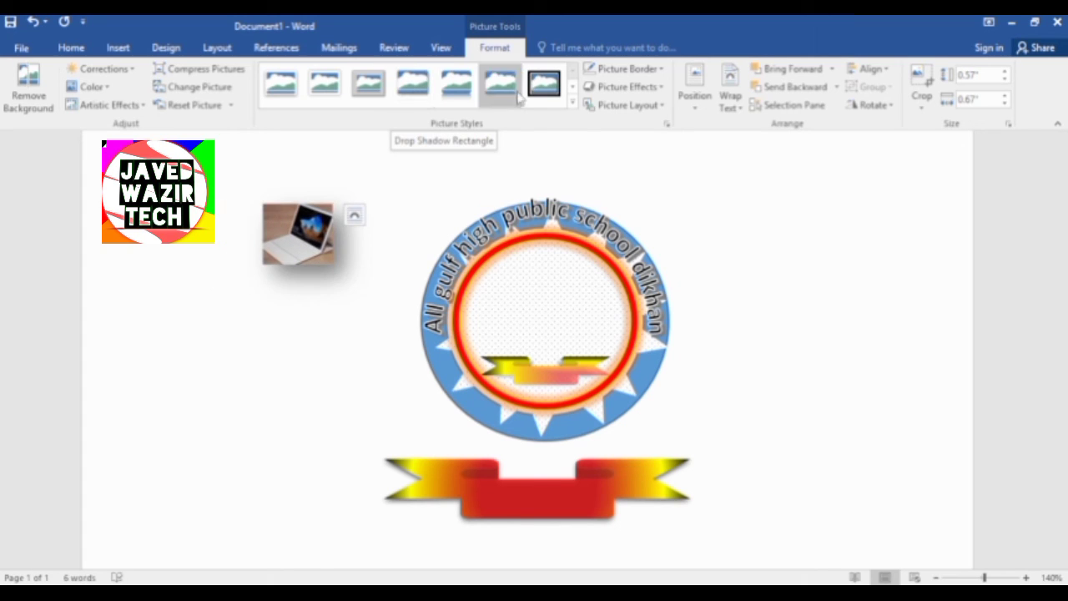
Apply the black-framed oval picture style, centre the photo in the badge, and place the small ribbon below it.
{"action": "left_click", "coordinate": [573, 101]}
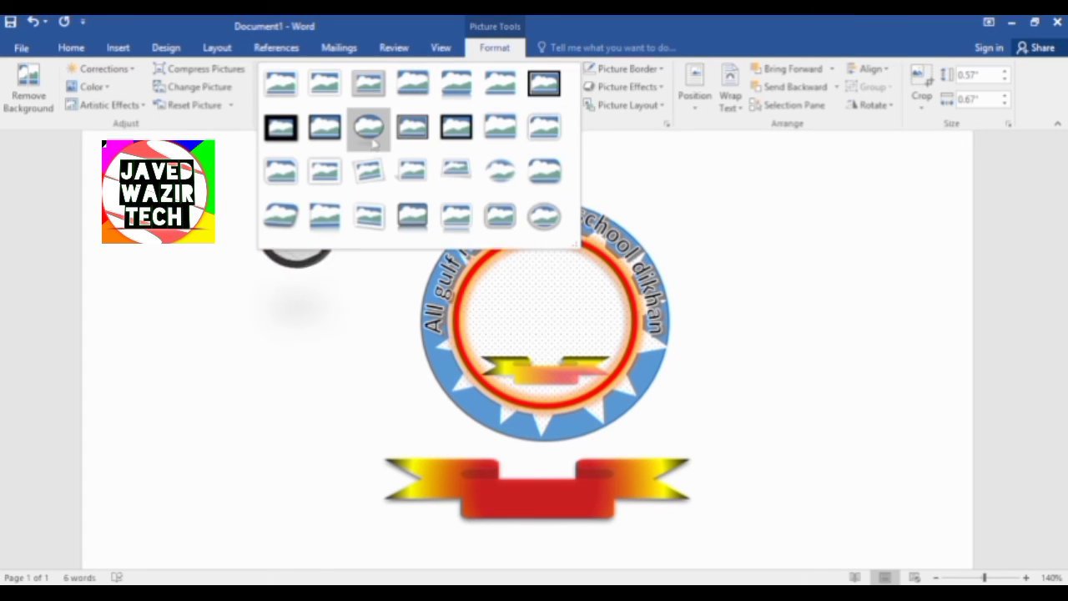
{"action": "left_click", "coordinate": [373, 144]}
{"action": "left_click_drag", "start_coordinate": [284, 199], "coordinate": [514, 275]}
{"action": "left_click_drag", "start_coordinate": [551, 375], "coordinate": [551, 342]}
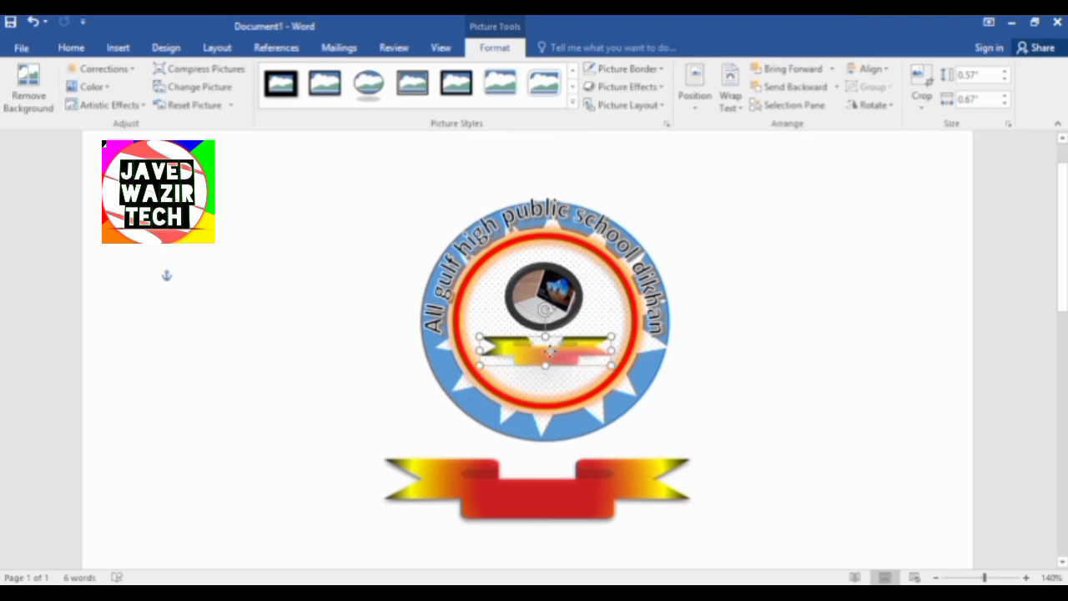
Move the large banner up against the circle's bottom and send it backward behind the circle.
{"action": "left_click", "coordinate": [554, 476]}
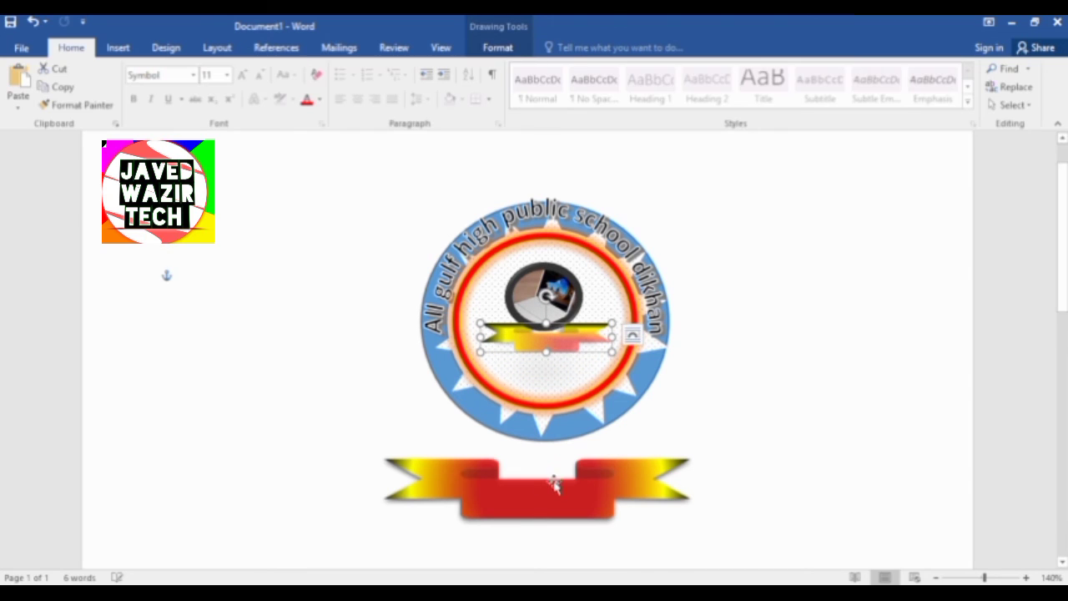
{"action": "left_click_drag", "start_coordinate": [559, 477], "coordinate": [563, 450]}
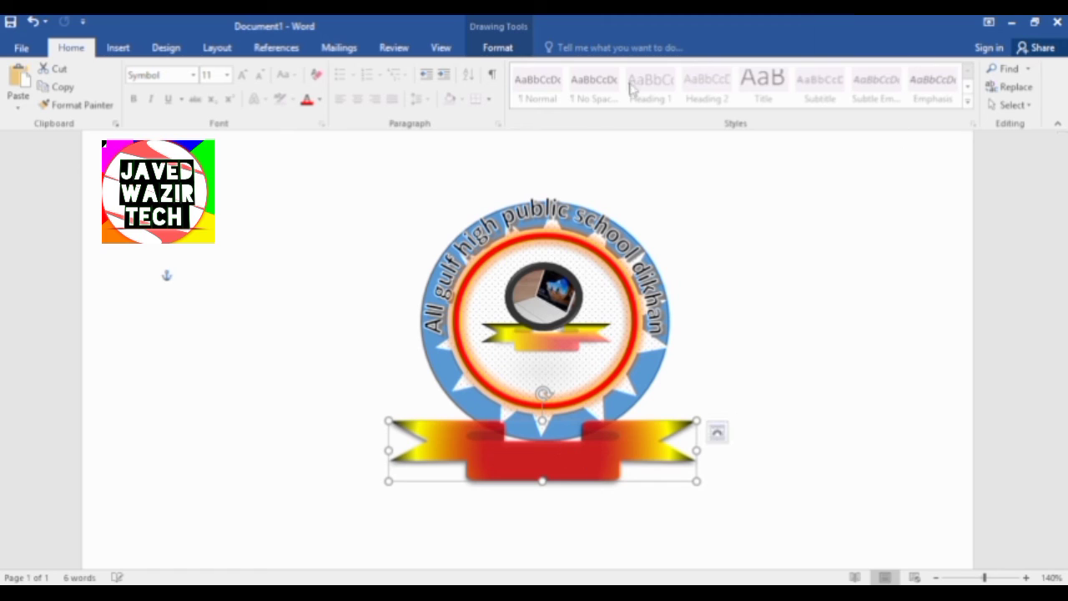
{"action": "left_click", "coordinate": [497, 48]}
{"action": "left_click", "coordinate": [813, 87]}
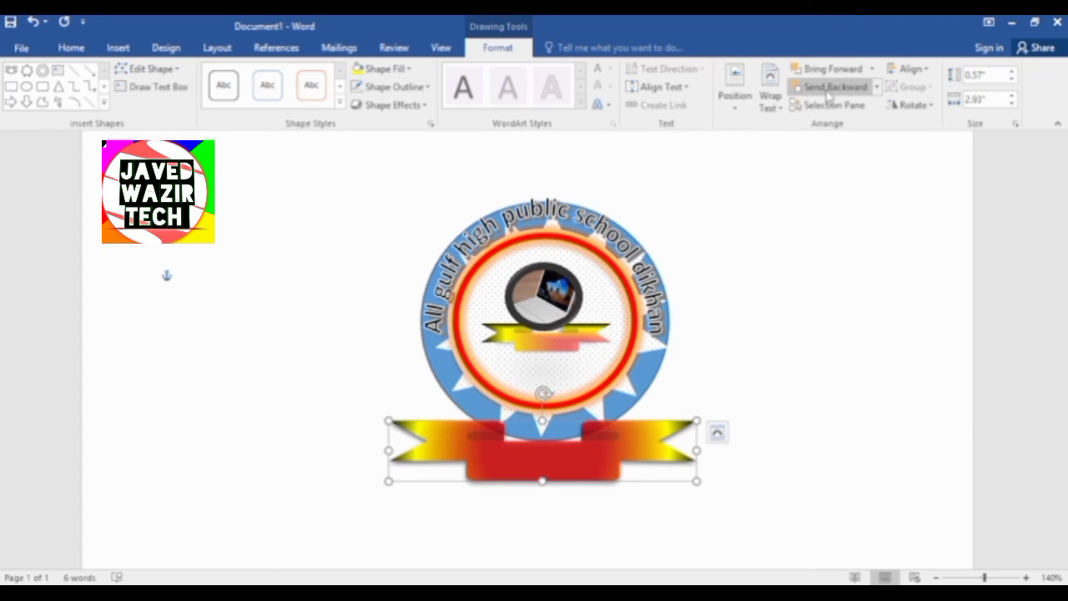
{"action": "left_click", "coordinate": [827, 94]}
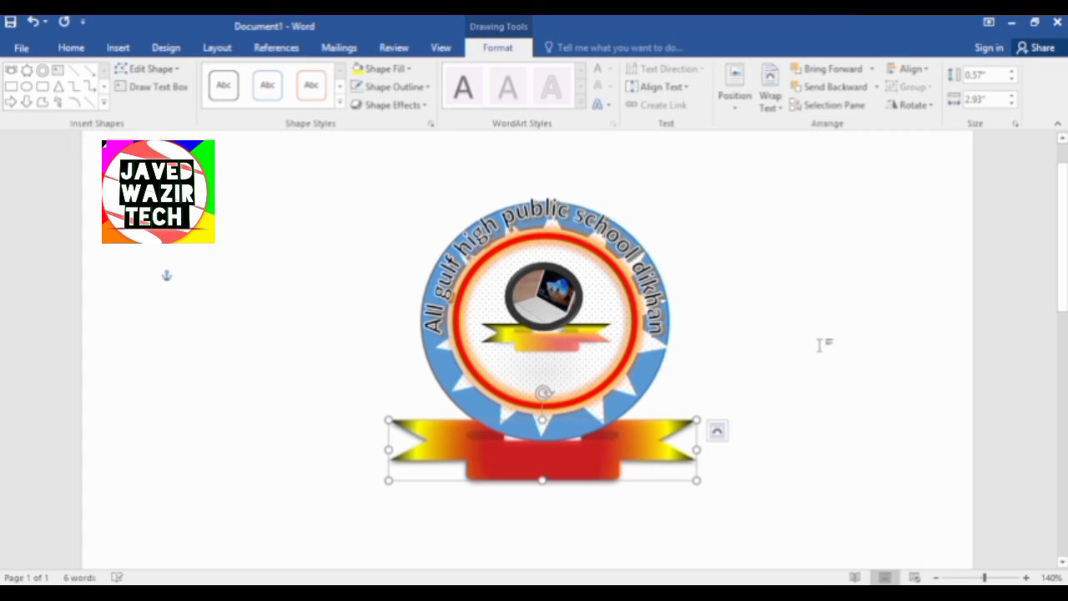
Adjust the small ribbon's stacking order with Send Backward and Bring Forward.
{"action": "left_click", "coordinate": [565, 344]}
{"action": "left_click", "coordinate": [829, 92]}
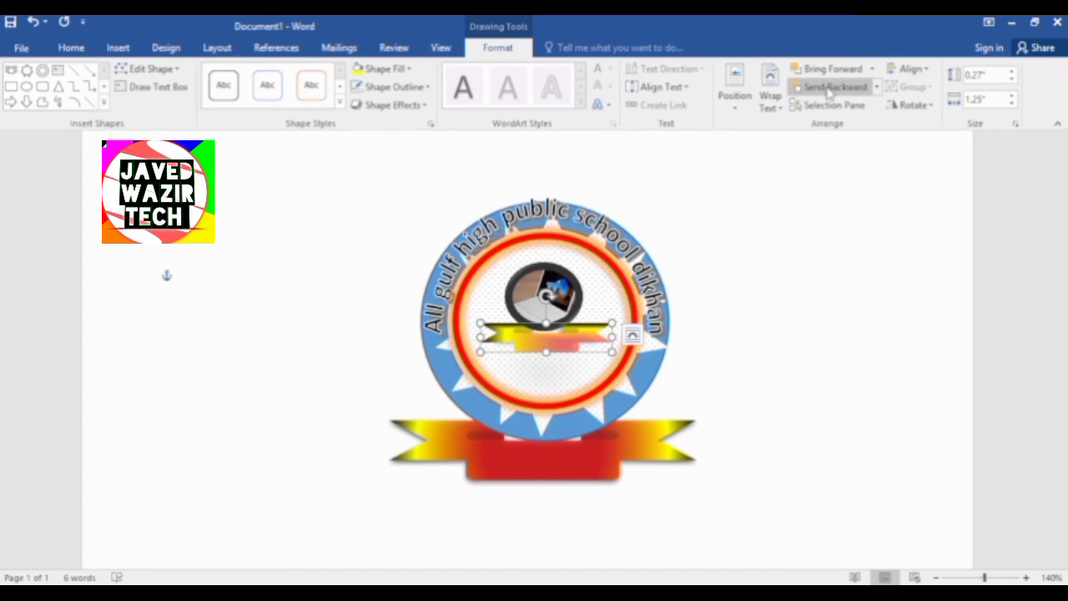
{"action": "left_click", "coordinate": [828, 92]}
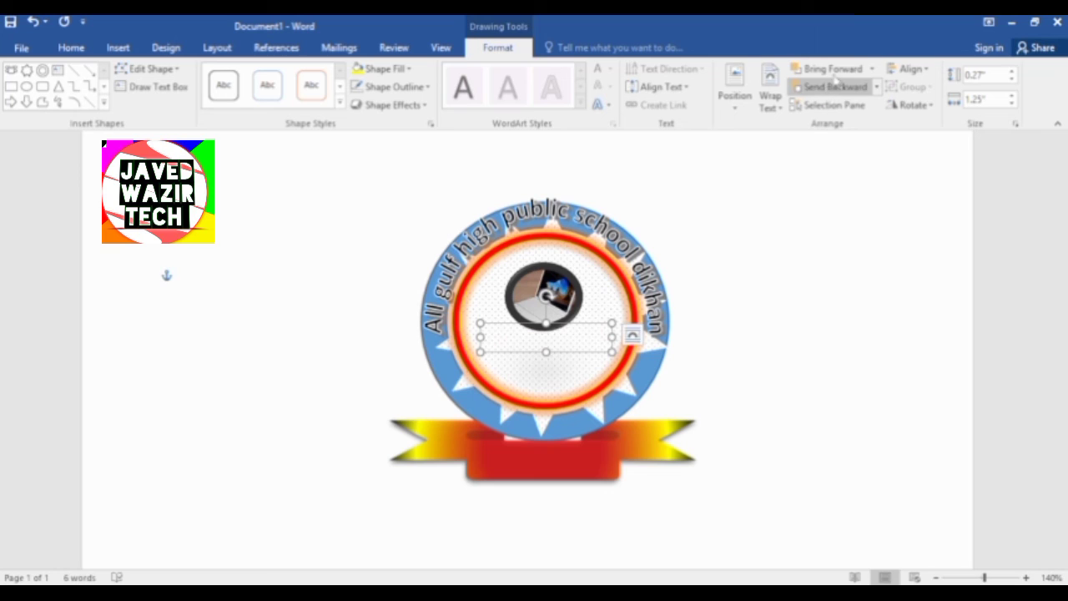
{"action": "left_click", "coordinate": [835, 70]}
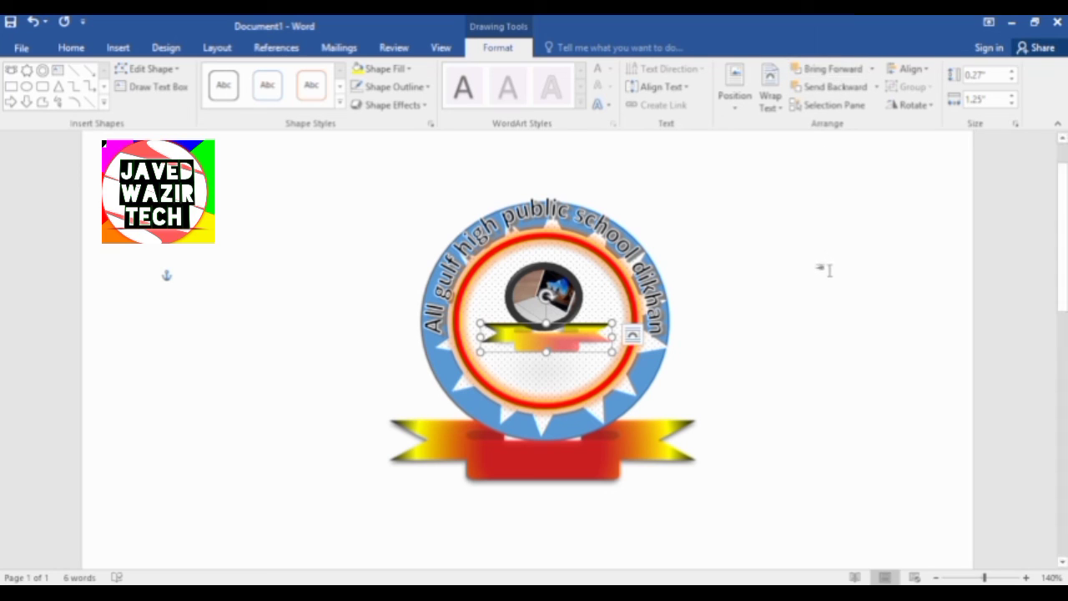
{"action": "left_click", "coordinate": [823, 299]}
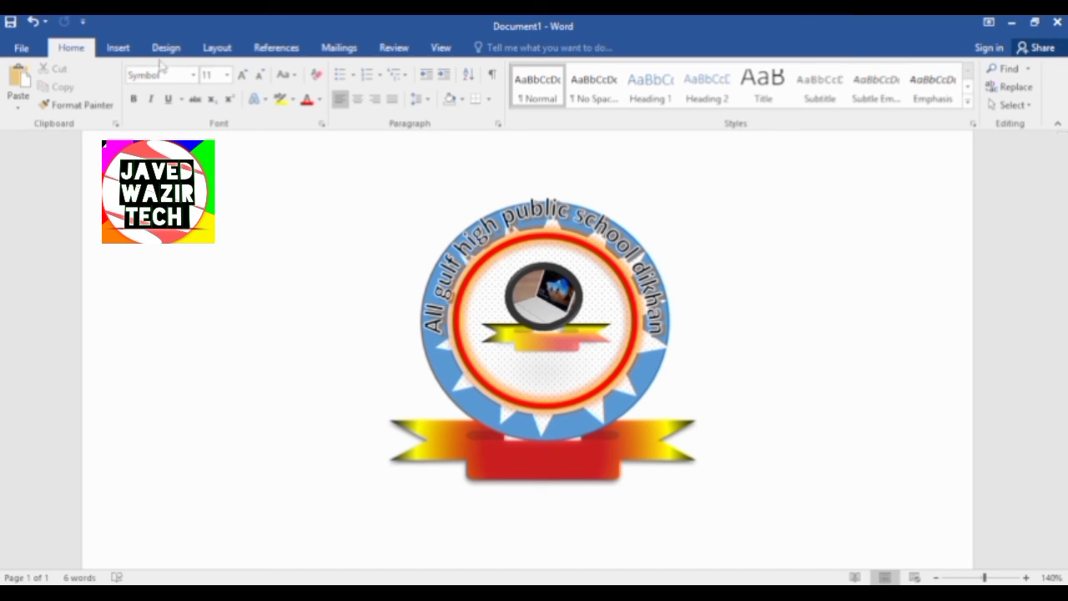
Open the Insert Shapes gallery and scroll down to the Stars and Banners section.
{"action": "left_click", "coordinate": [119, 48]}
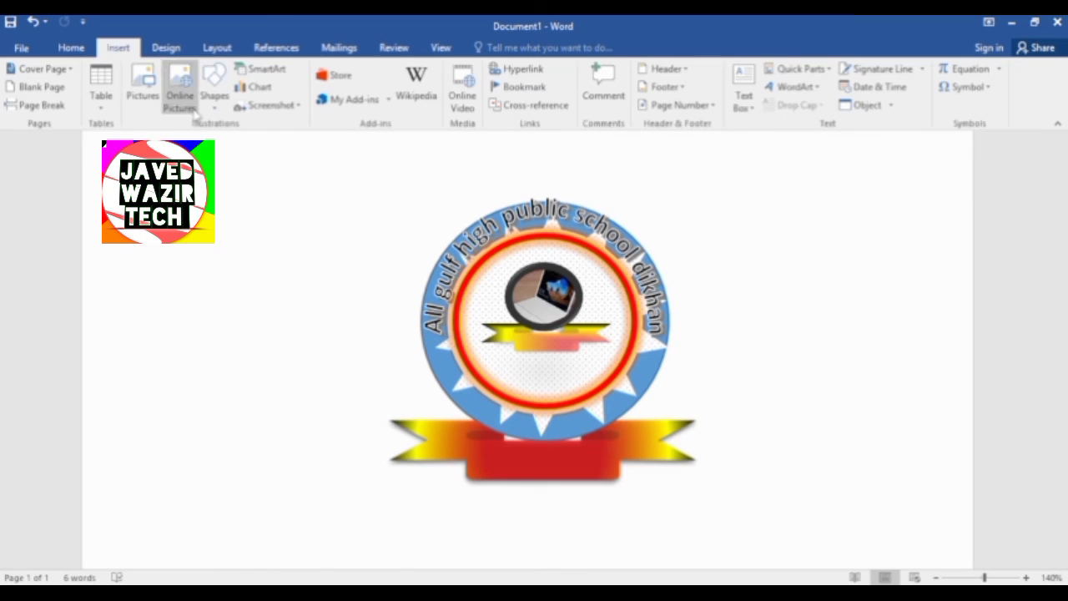
{"action": "left_click", "coordinate": [214, 90]}
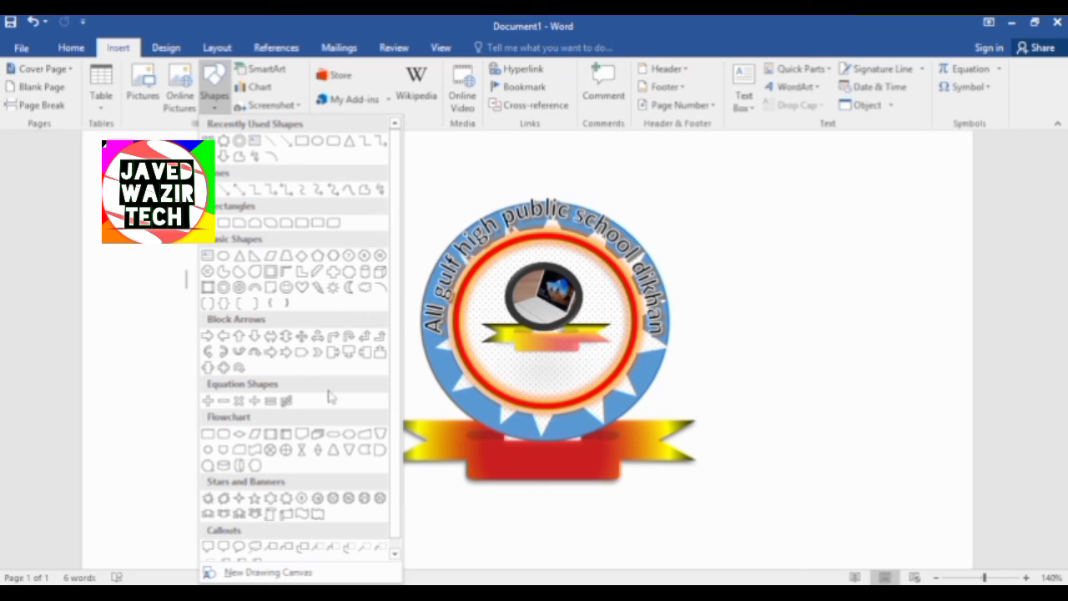
{"action": "scroll", "coordinate": [307, 480], "scroll_direction": "down", "scroll_amount": 1}
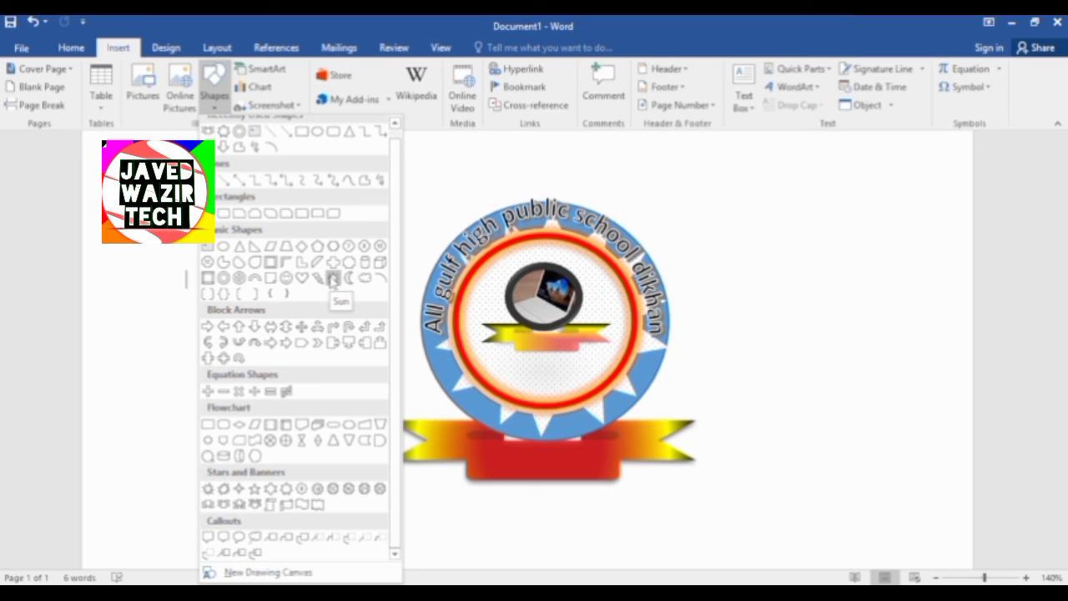
Draw a five-point star on the right side of the rim, style it solid black, and shrink it.
{"action": "left_click", "coordinate": [254, 489]}
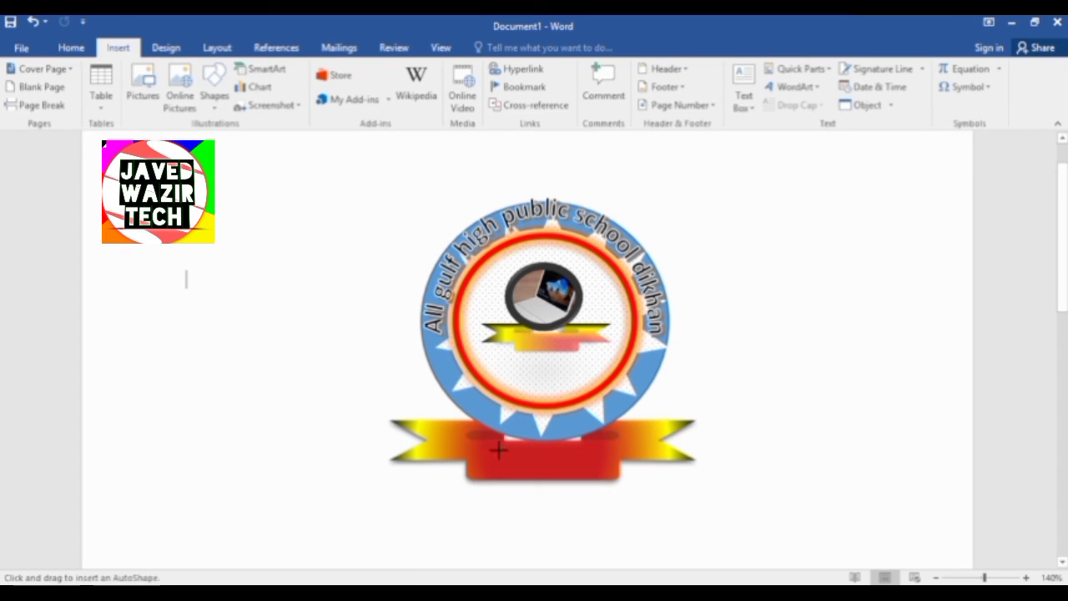
{"action": "mouse_move", "coordinate": [751, 351]}
{"action": "left_mouse_down"}
{"action": "mouse_move", "coordinate": [848, 437]}
{"action": "mouse_move", "coordinate": [813, 412]}
{"action": "mouse_move", "coordinate": [726, 387]}
{"action": "left_mouse_up"}
{"action": "left_click", "coordinate": [267, 85]}
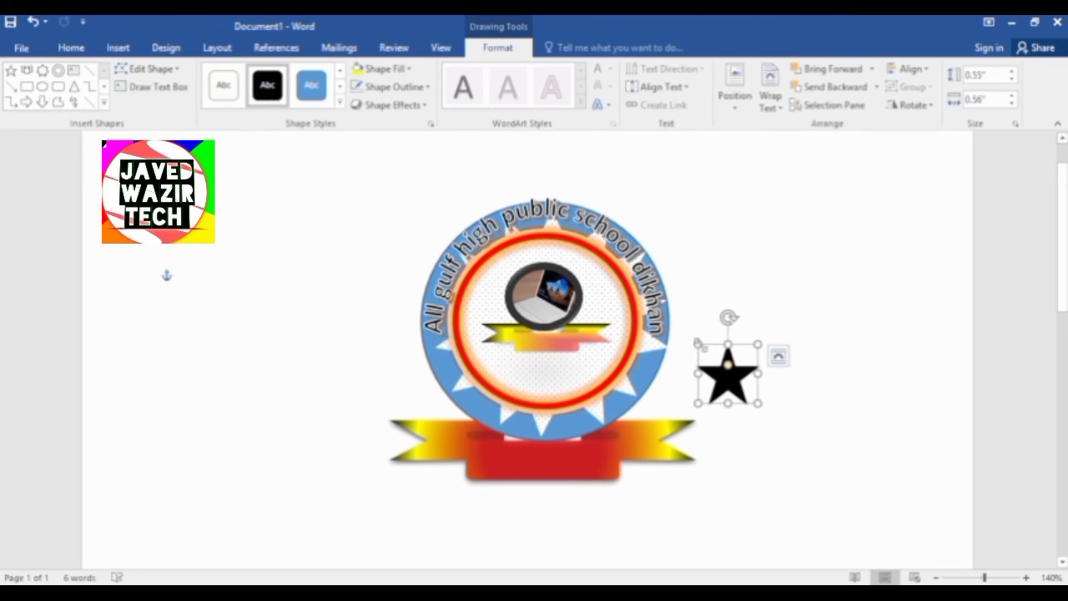
{"action": "mouse_move", "coordinate": [697, 343]}
{"action": "left_mouse_down"}
{"action": "mouse_move", "coordinate": [724, 377]}
{"action": "mouse_move", "coordinate": [653, 375]}
{"action": "left_mouse_up"}
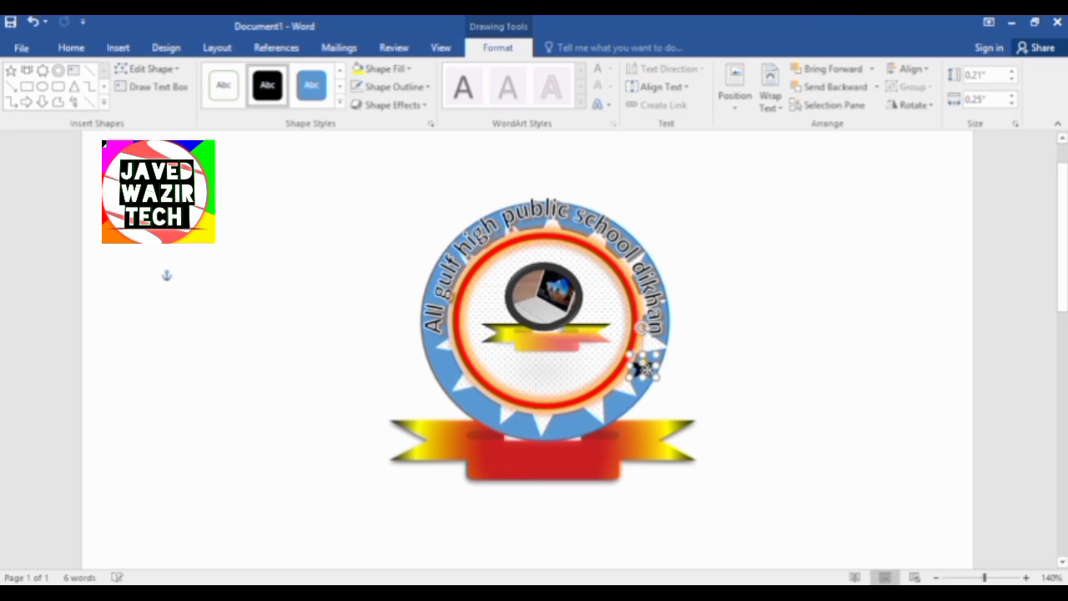
Duplicate the small black star with Ctrl+D and place the copy on the rim's left side.
{"action": "key", "text": "ctrl+d"}
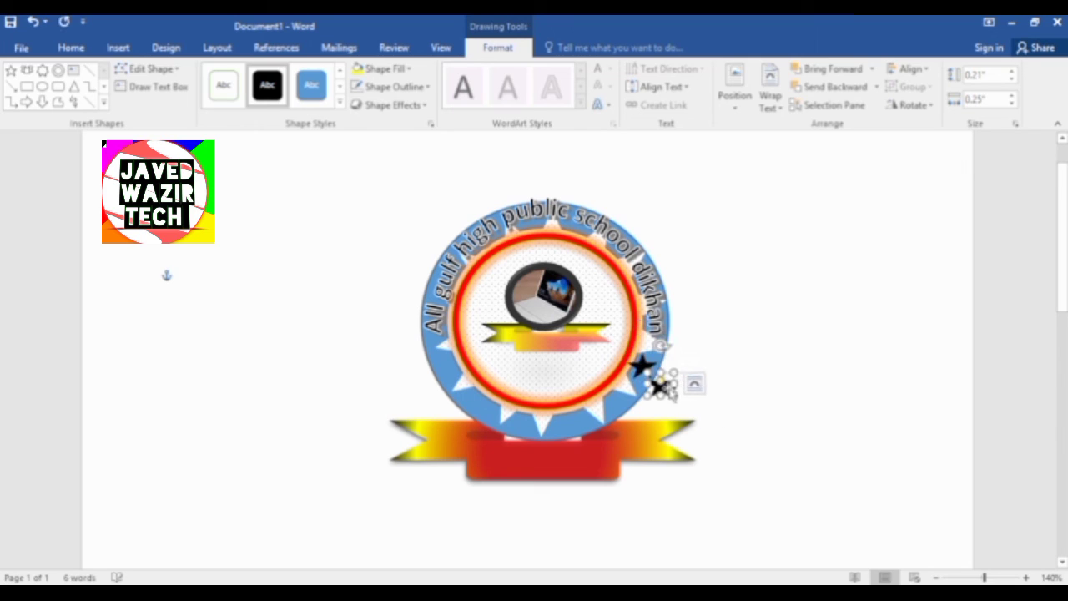
{"action": "left_click_drag", "start_coordinate": [659, 386], "coordinate": [432, 367]}
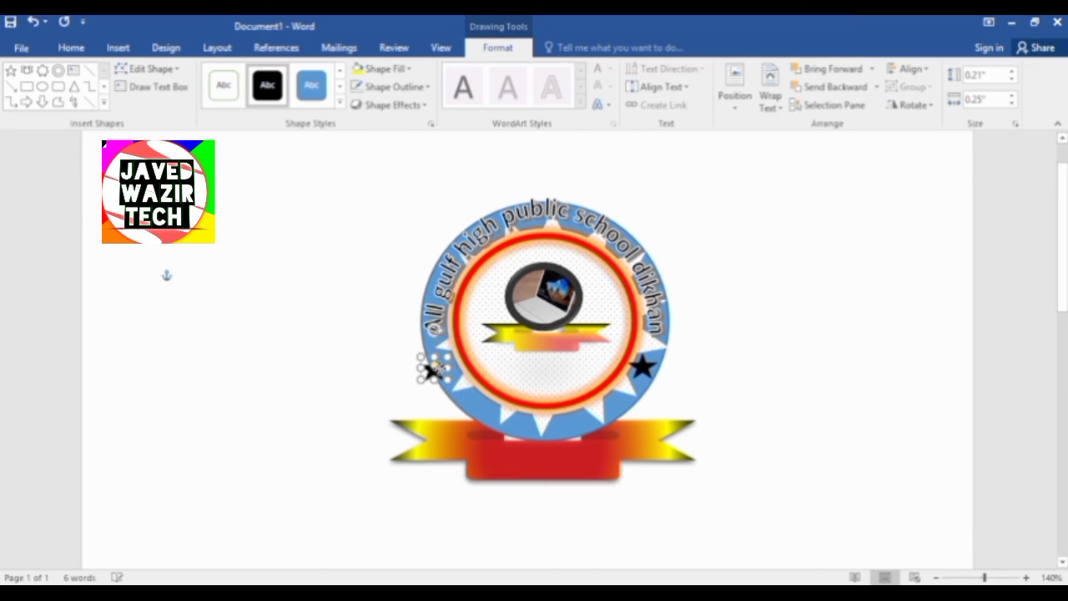
{"action": "left_click_drag", "start_coordinate": [434, 367], "coordinate": [440, 367]}
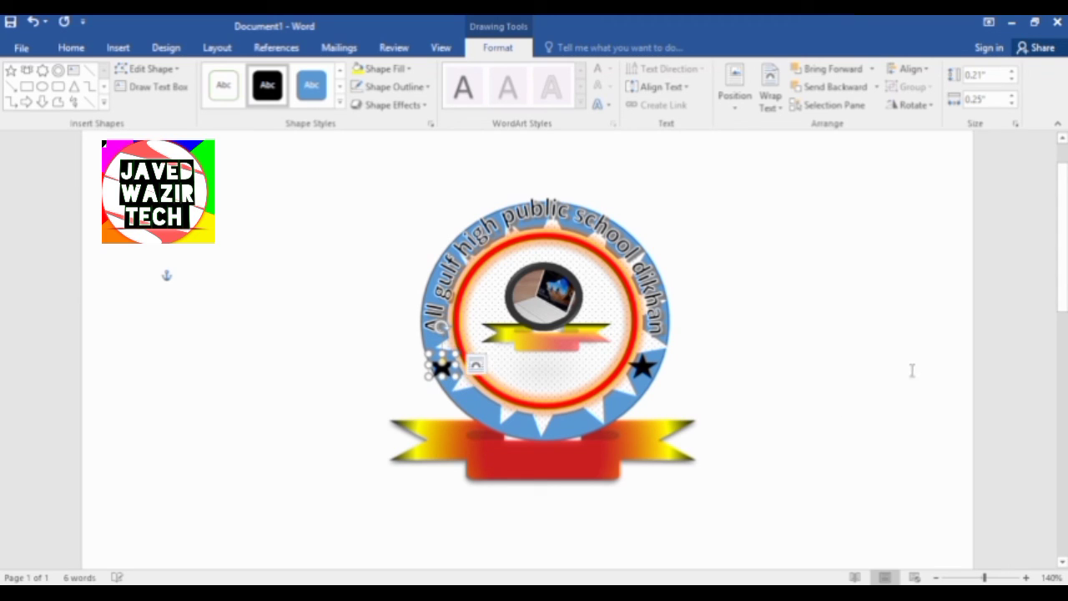
{"action": "left_click", "coordinate": [786, 426]}
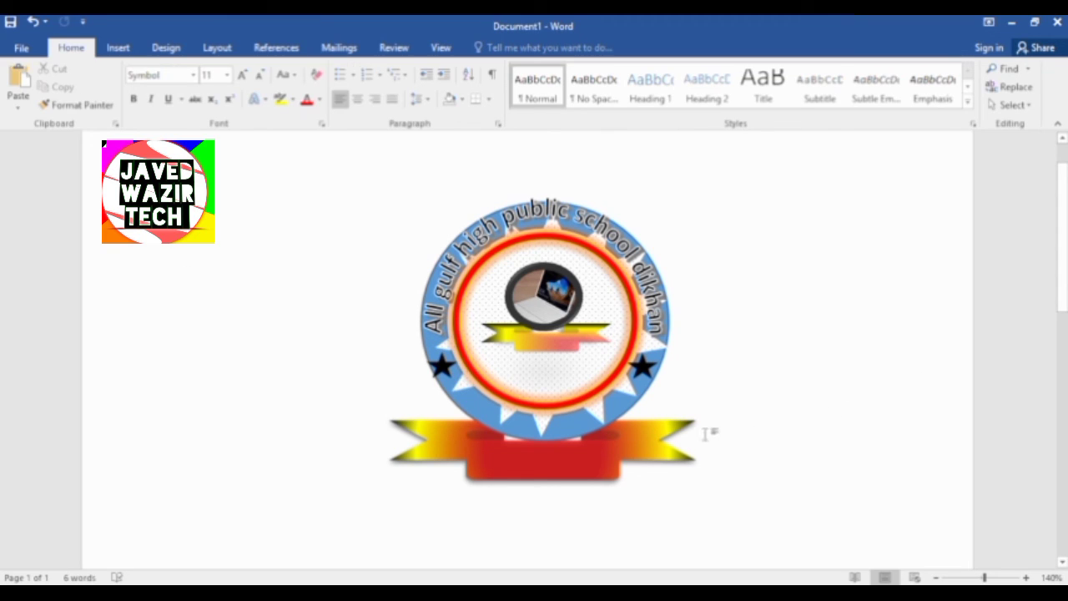